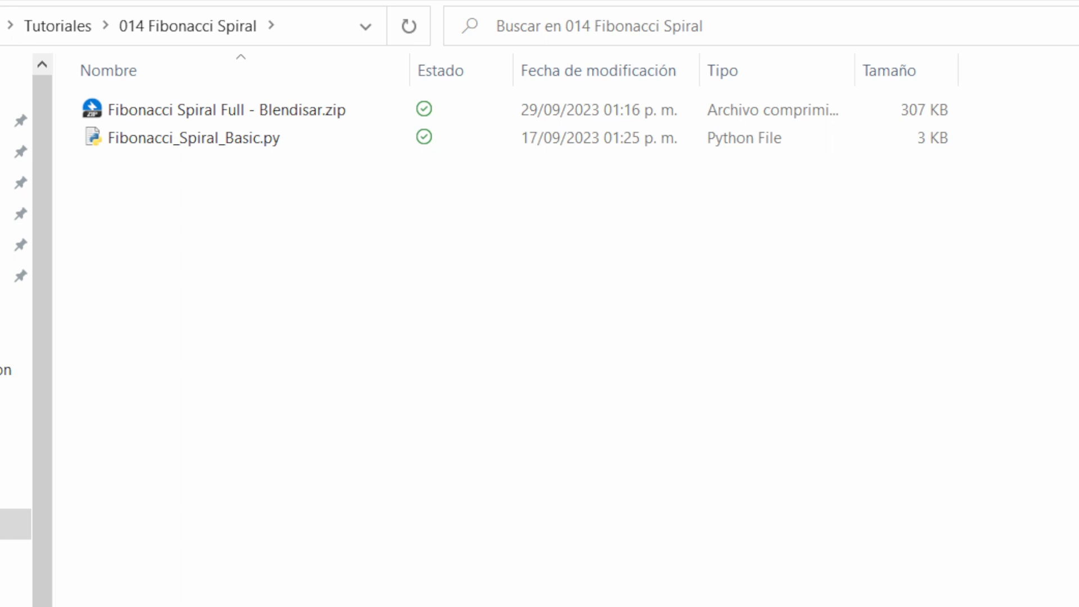
# Step: Copy the path of the 014 Fibonacci Spiral folder, switch to Blender and change the Dope Sheet area to a Text Editor
pyautogui.click(203, 145)
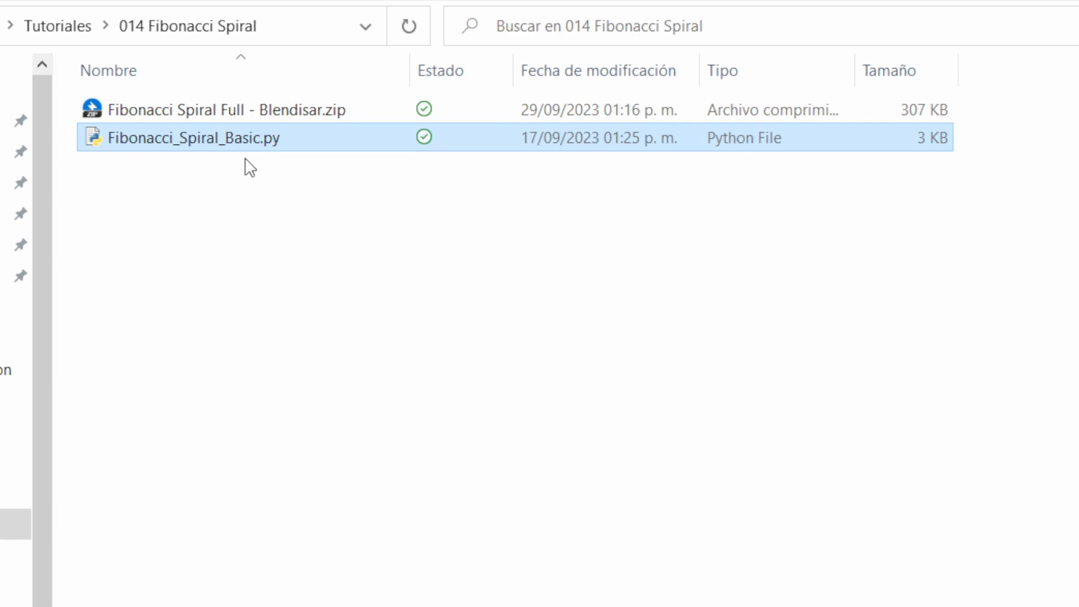
pyautogui.click(281, 26)
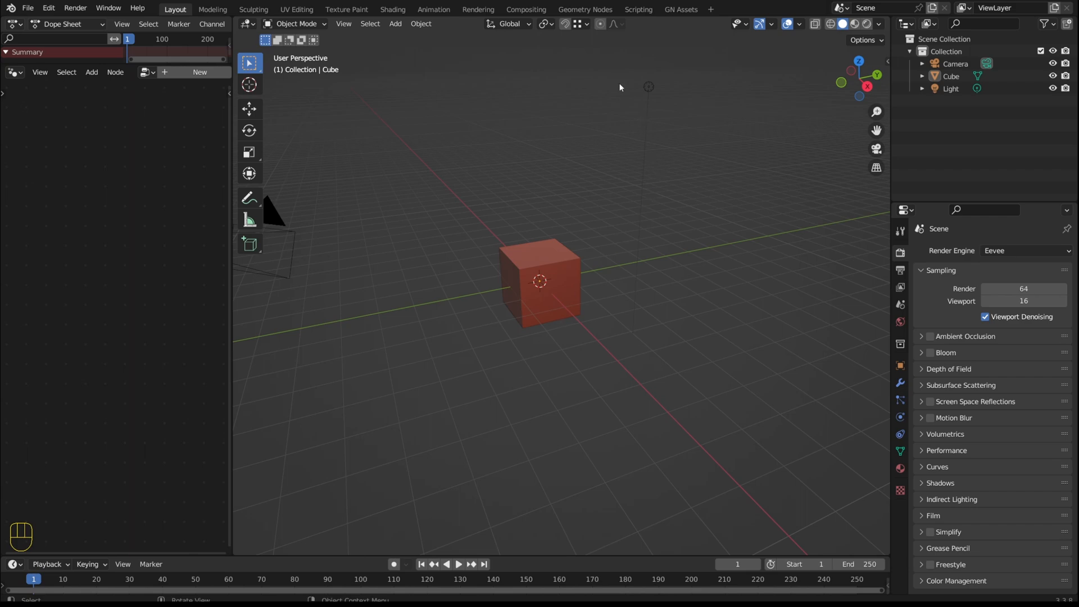
pyautogui.click(637, 14)
pyautogui.click(19, 25)
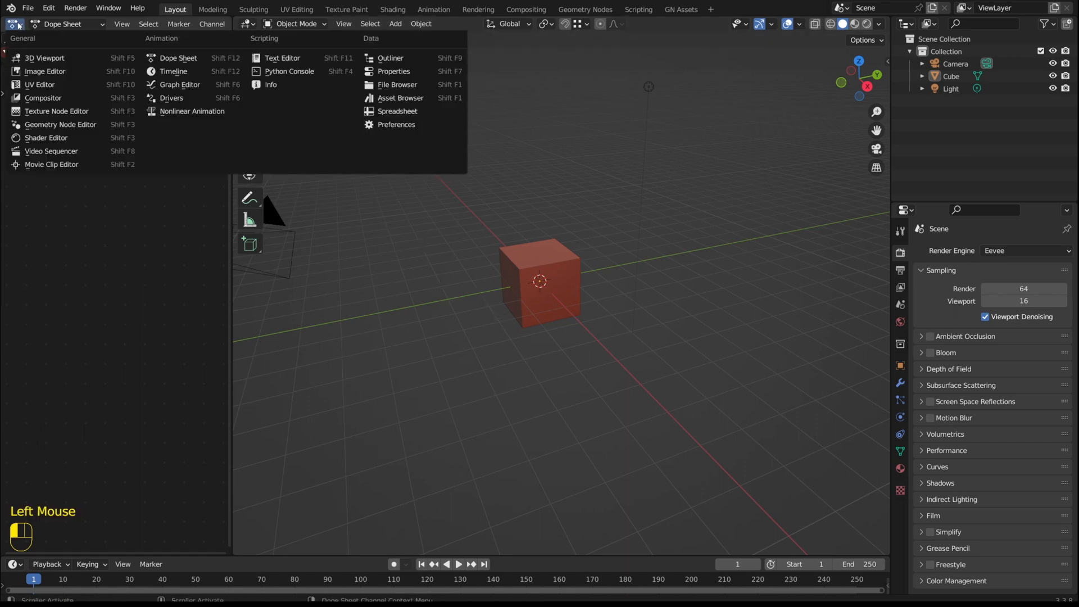
pyautogui.click(276, 59)
# Step: Open Fibonacci_Spiral_Basic.py in the Text Editor from the copied 014 Fibonacci Spiral folder path
pyautogui.click(203, 26)
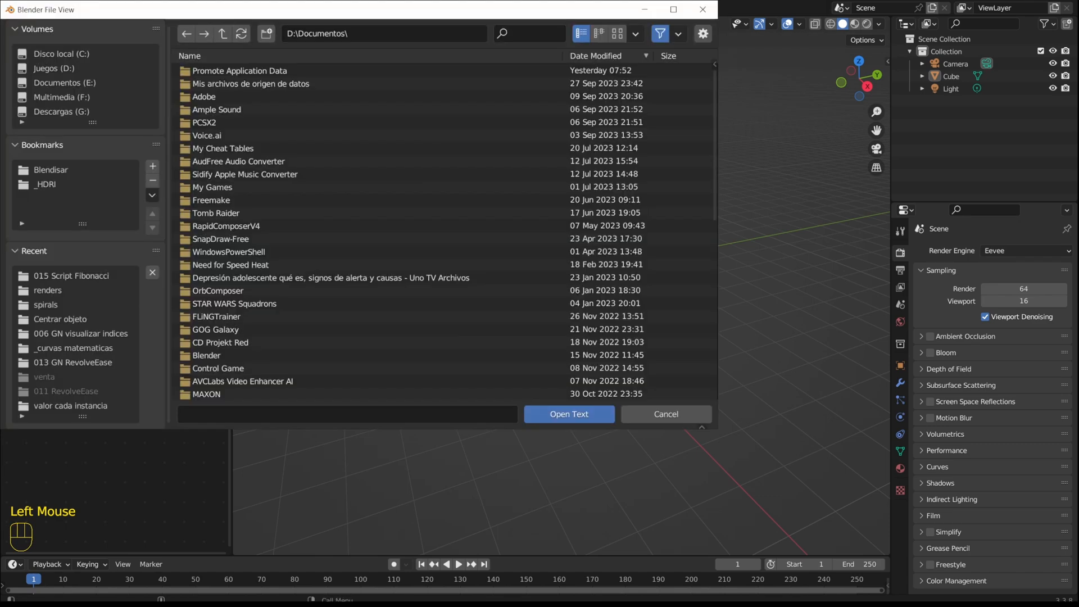
pyautogui.click(370, 35)
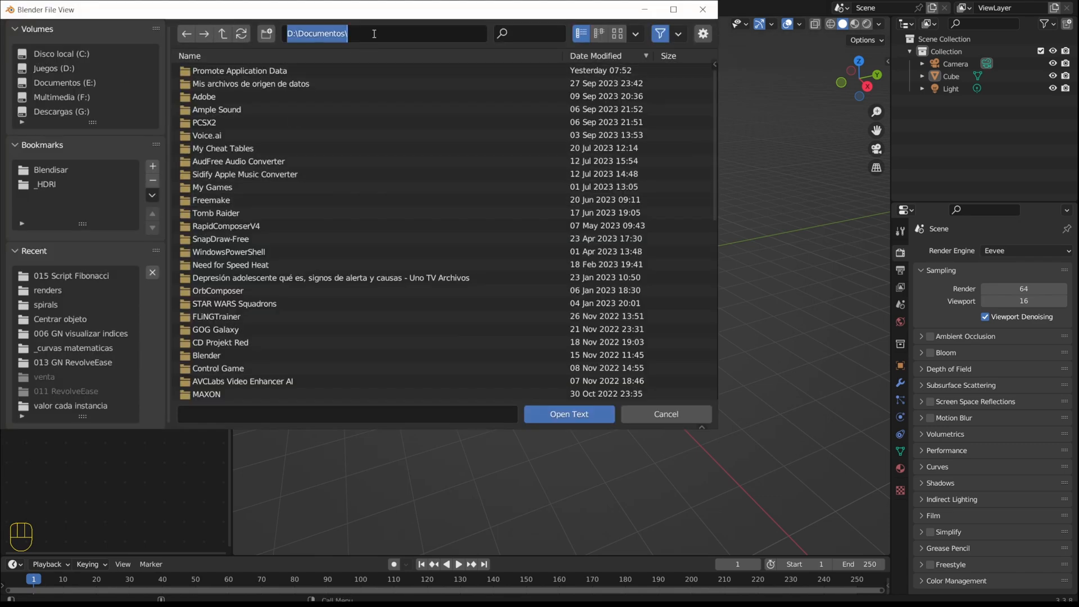
pyautogui.hotkey('ctrl', 'v')
pyautogui.press('Return')
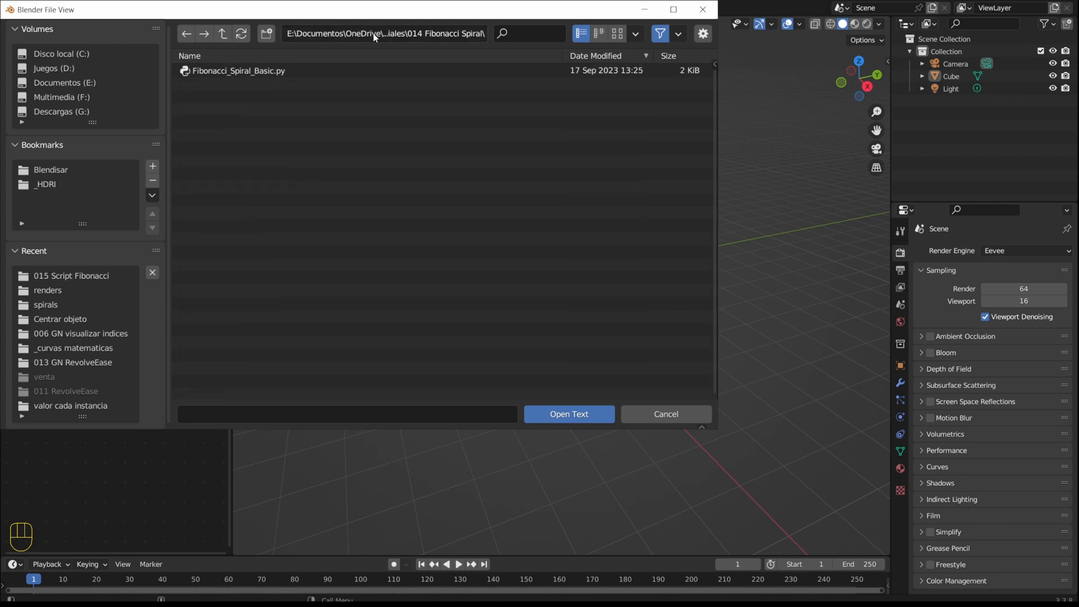
pyautogui.click(234, 72)
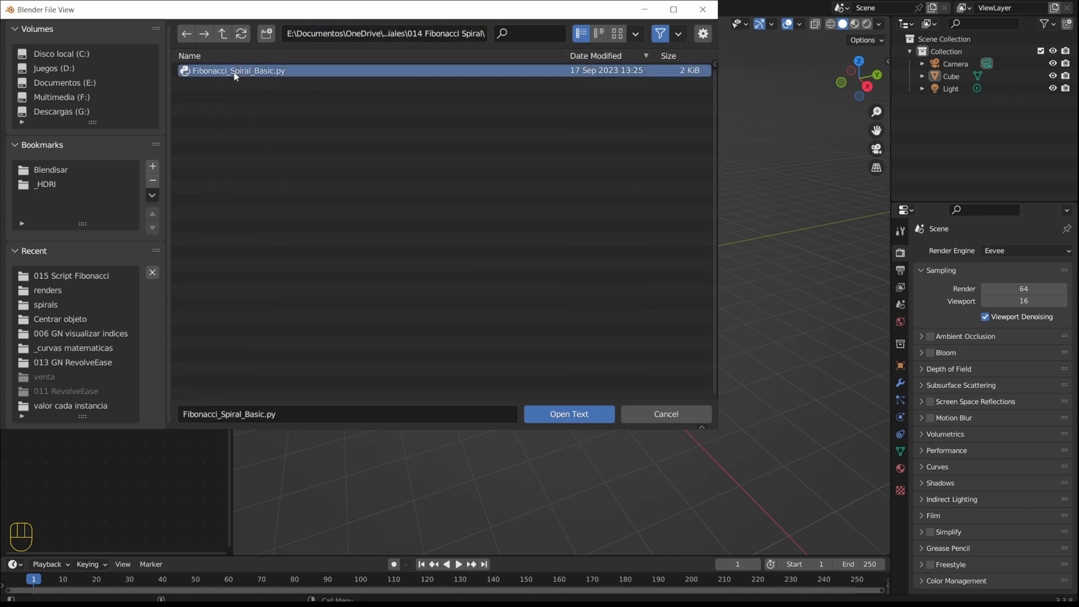
pyautogui.click(556, 414)
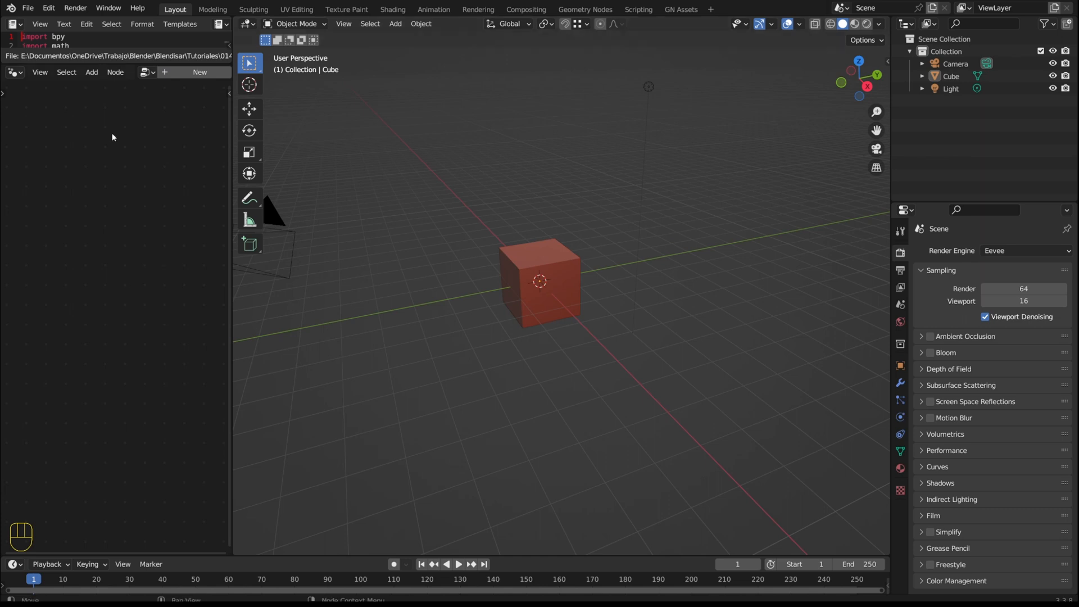
# Step: Run the Fibonacci_Spiral_Basic.py script and select the generated spiral object in top view
pyautogui.scroll(-7, 183, 29)
pyautogui.scroll(3, 184, 28)
pyautogui.scroll(1, 183, 29)
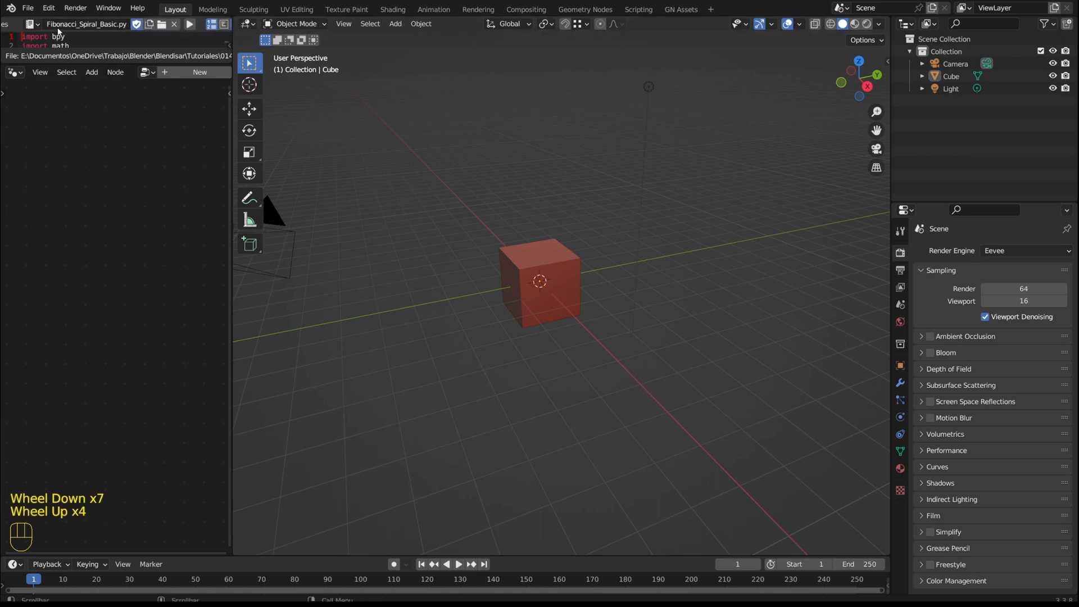
pyautogui.click(190, 24)
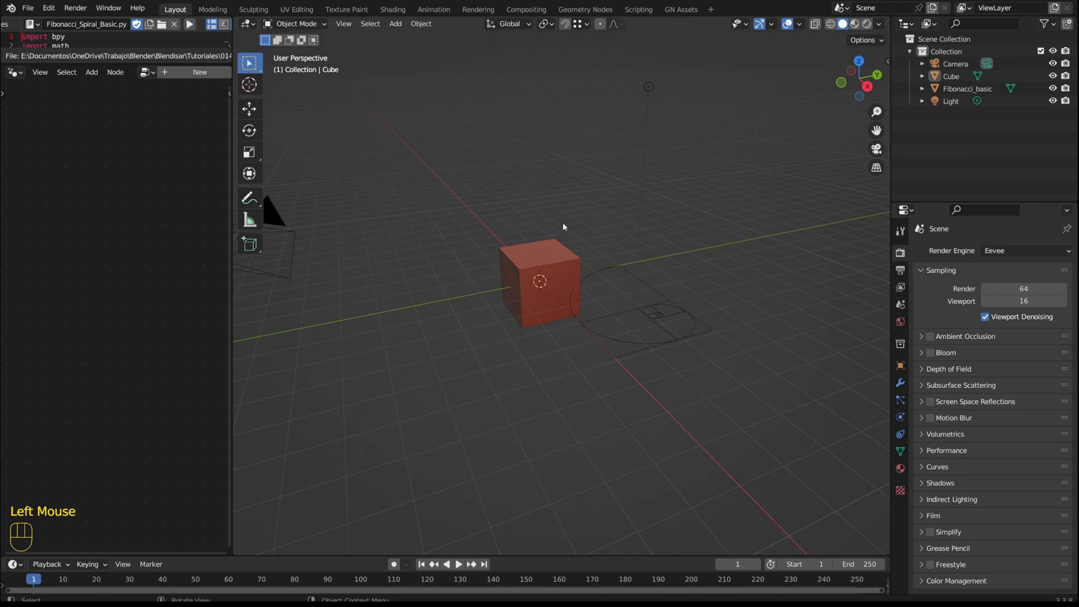
pyautogui.press('KP_7')
pyautogui.click(674, 269)
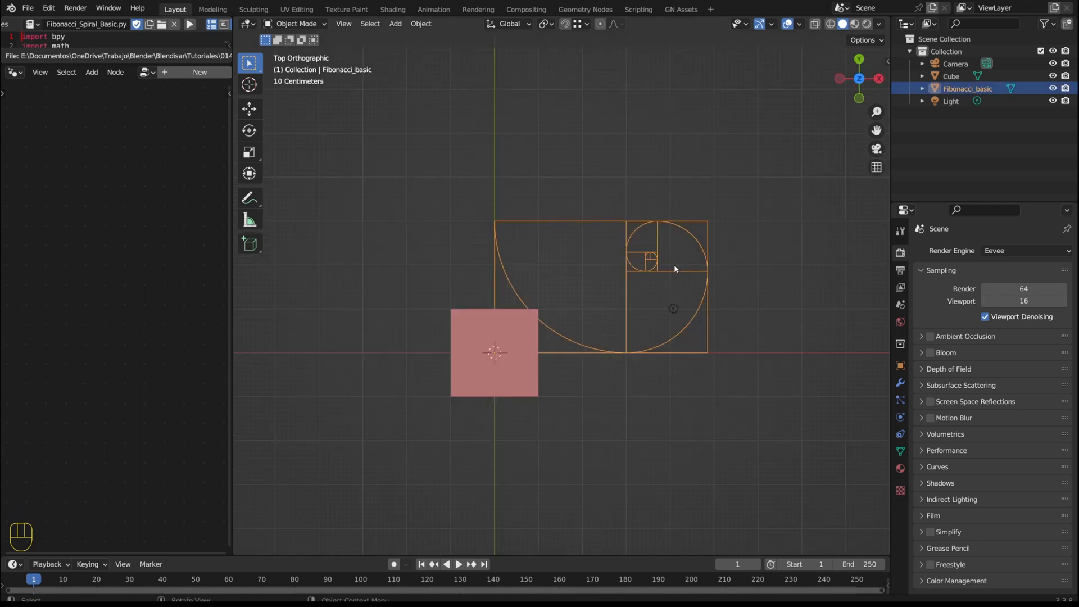
# Step: Delete the default cube and enter Edit Mode on the Fibonacci spiral object
pyautogui.click(515, 338)
pyautogui.press('Delete')
pyautogui.click(624, 287)
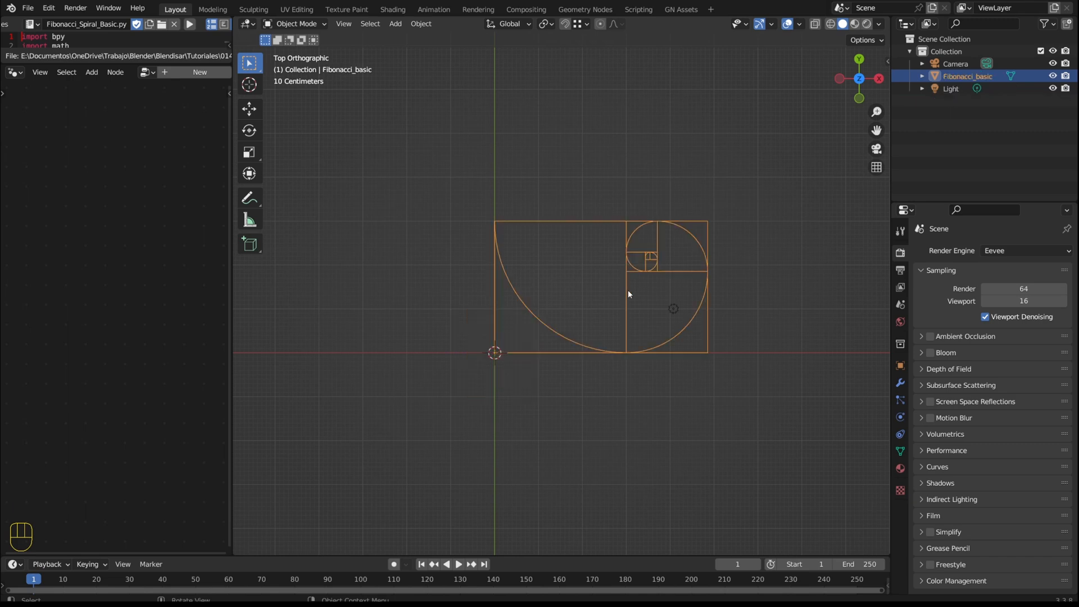
pyautogui.scroll(4, 628, 291)
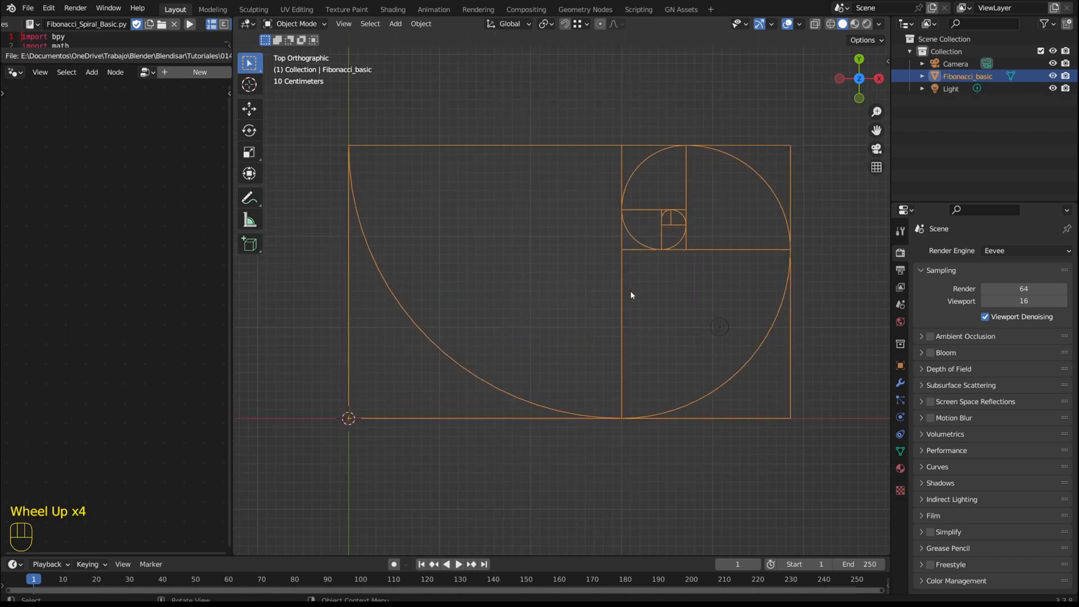
pyautogui.press('Tab')
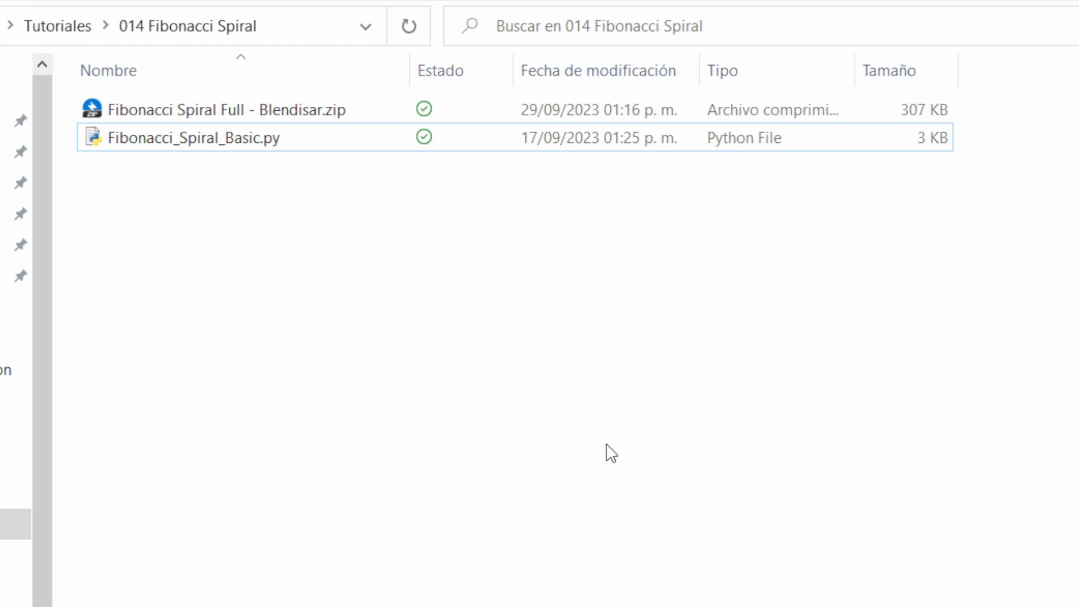
# Step: Switch to File Explorer, open Fibonacci Spiral Full - Blendisar and examine its scripts, blend file and add-on archive
pyautogui.click(201, 117)
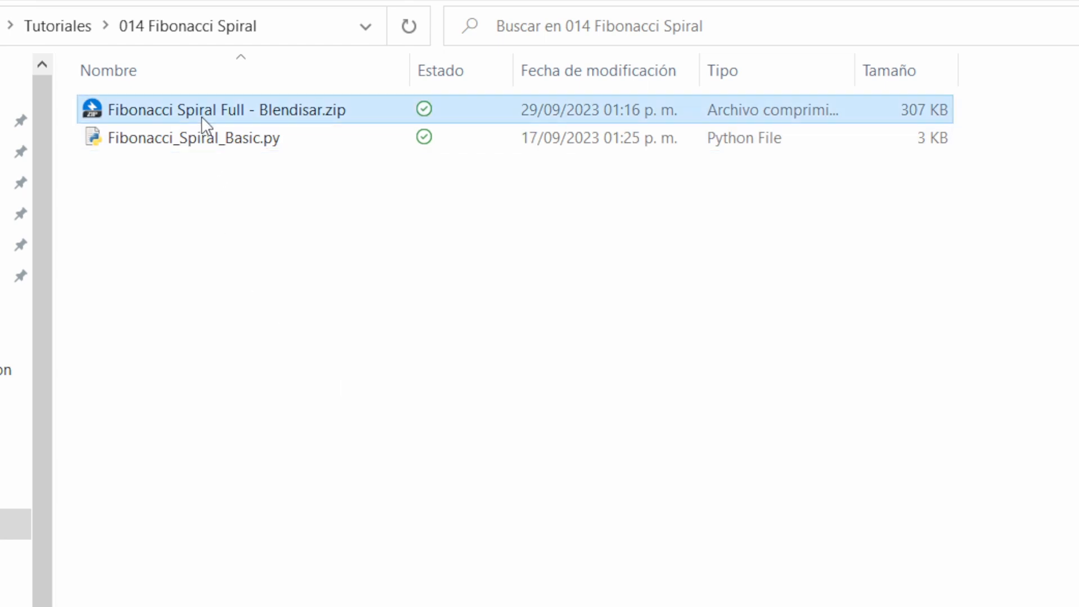
pyautogui.doubleClick(201, 116)
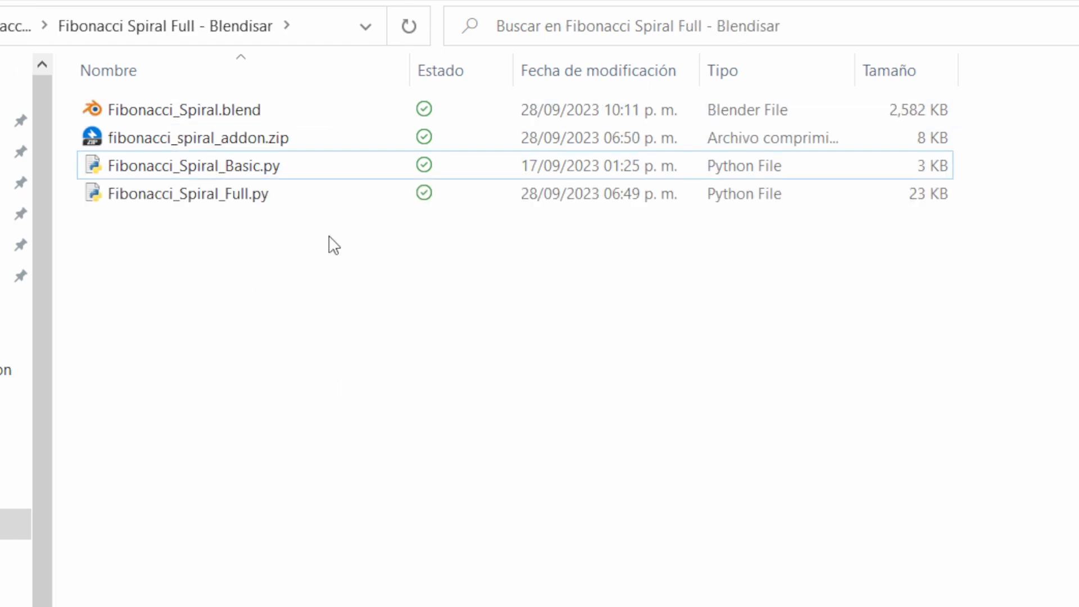
pyautogui.click(272, 169)
pyautogui.click(242, 194)
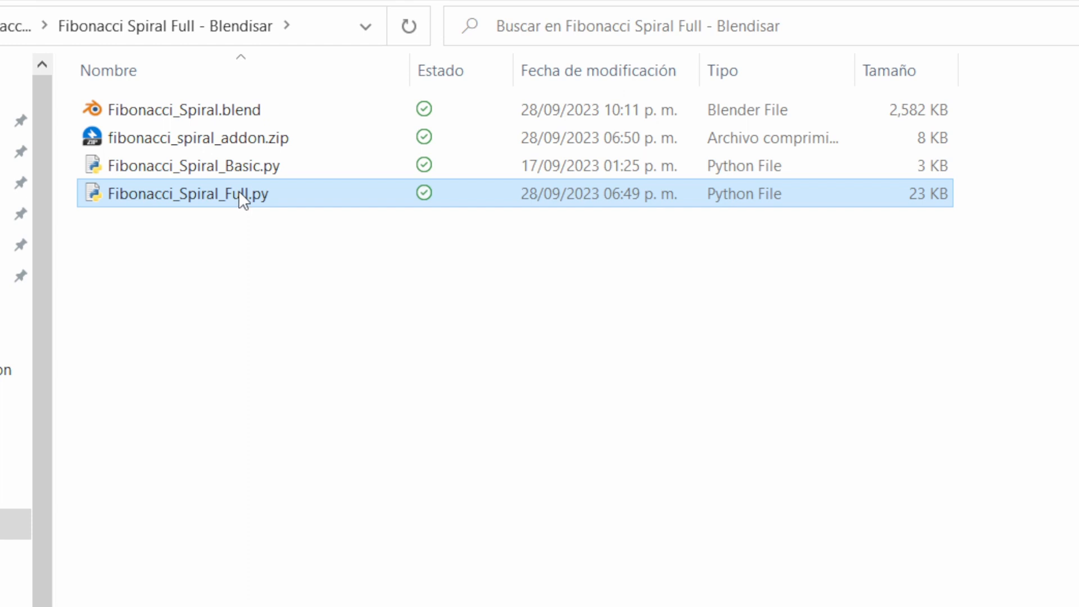
pyautogui.click(186, 115)
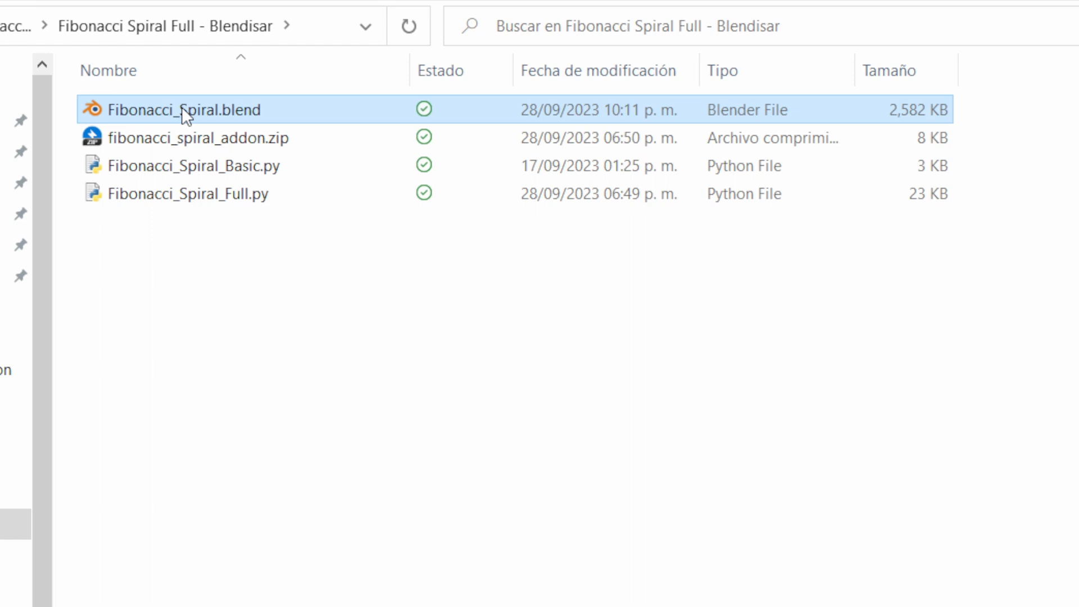
pyautogui.click(222, 141)
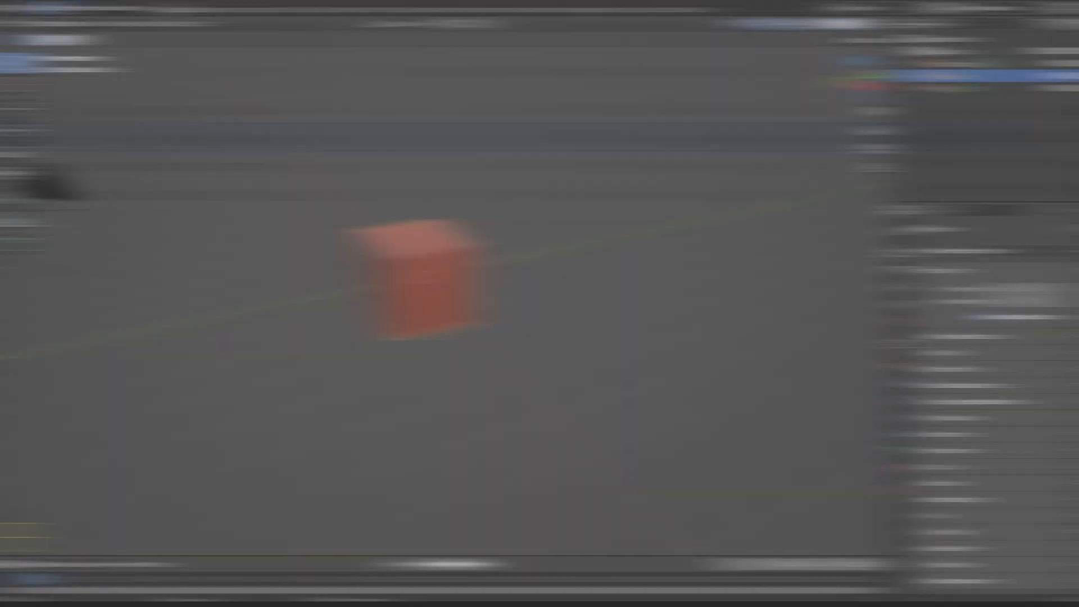
# Step: Check the User Library path in Blender's File Paths preferences and locate Fibonacci_Spiral.blend in File Explorer
pyautogui.click(49, 8)
pyautogui.click(89, 188)
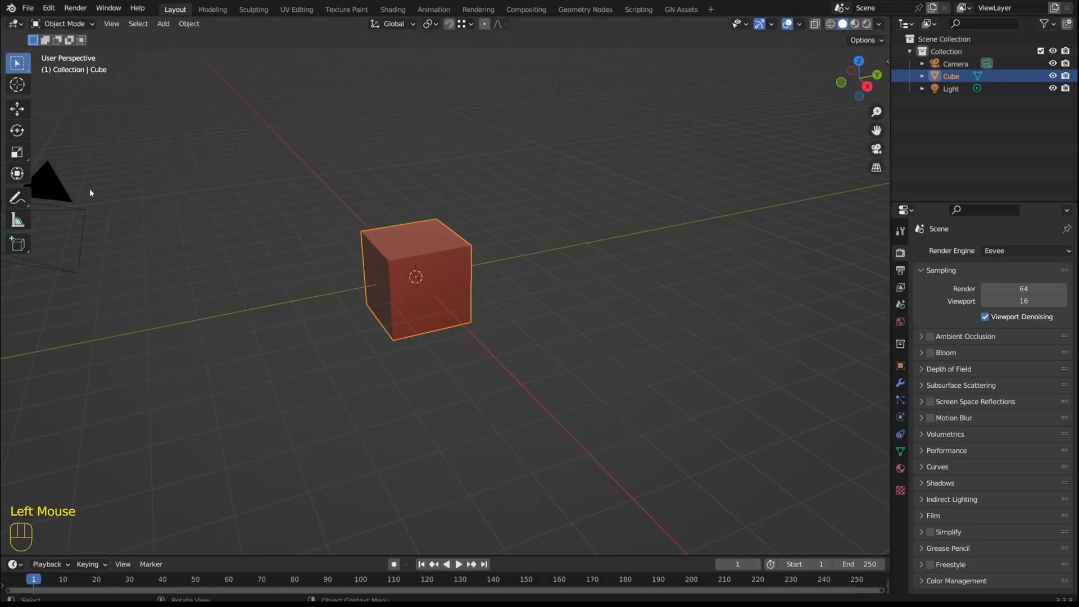
pyautogui.click(52, 267)
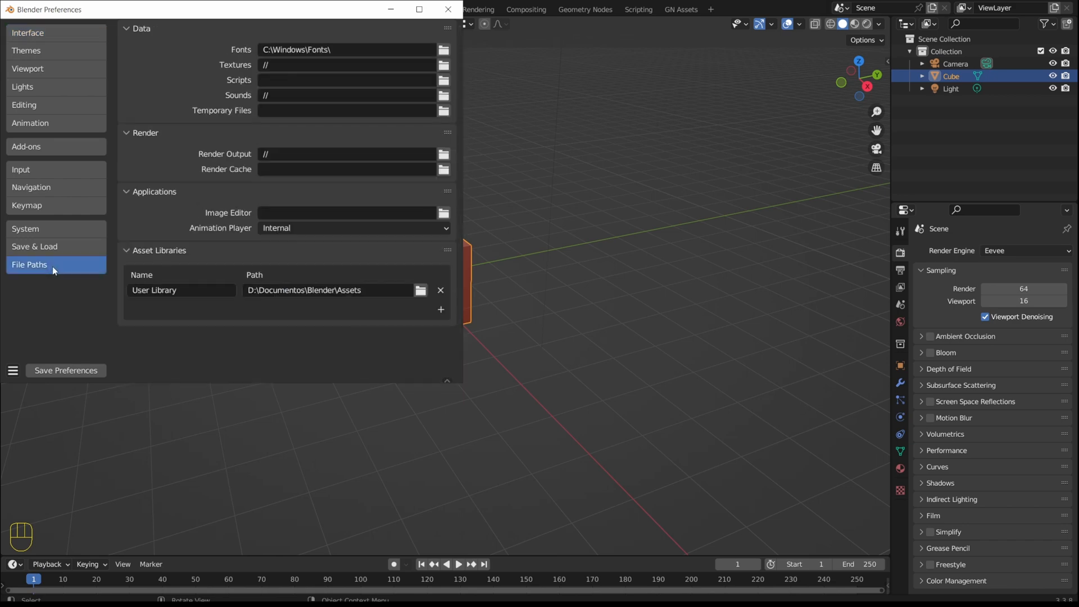
pyautogui.click(336, 292)
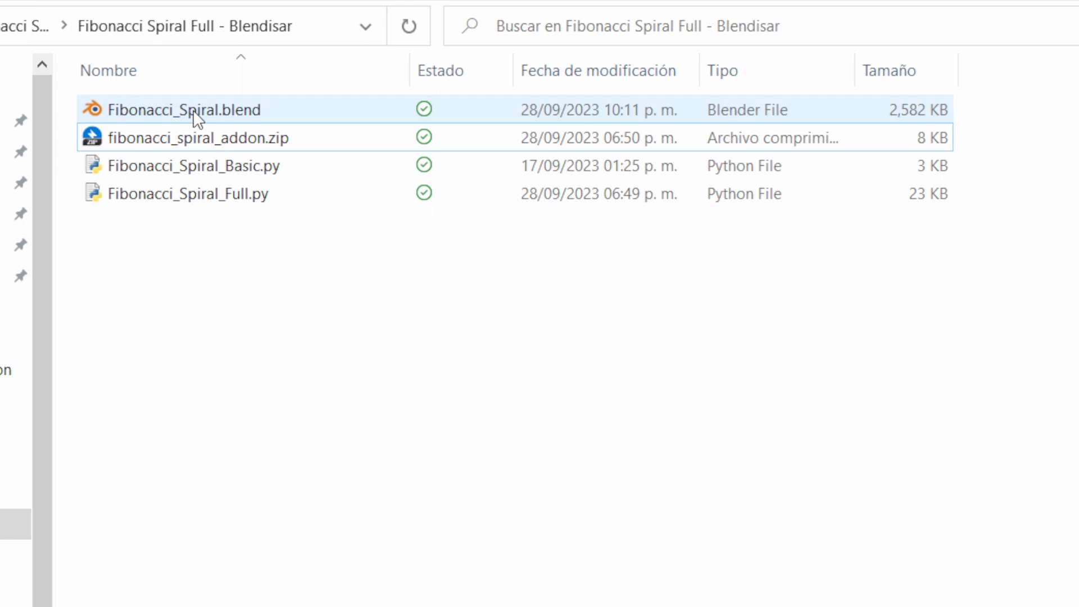
pyautogui.click(198, 113)
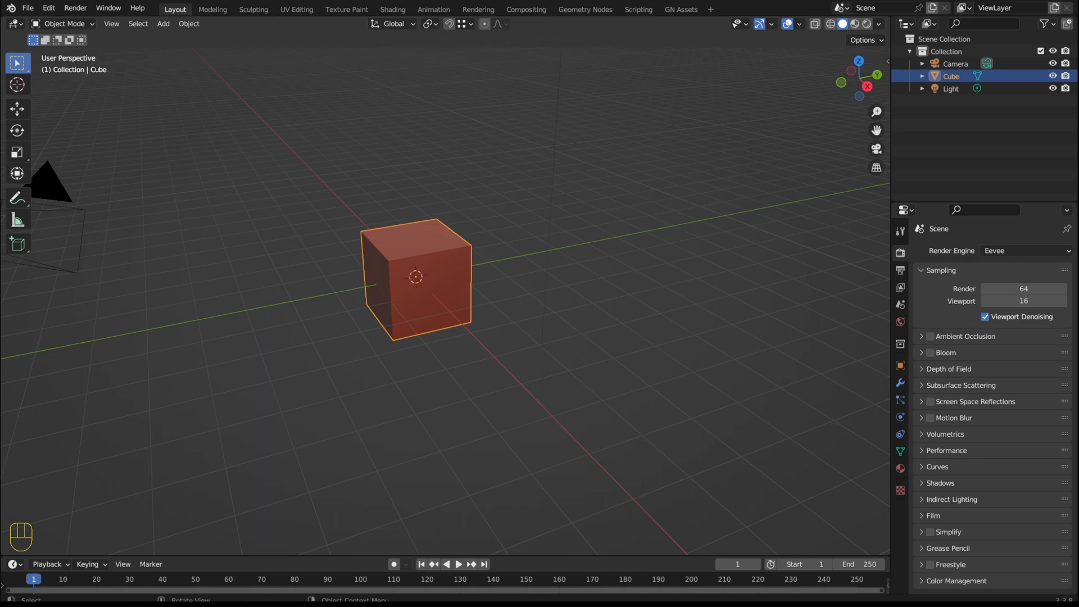
# Step: Copy the Fibonacci Spiral Full - Blendisar folder path and open the add-on installation browser from Blender's preferences
pyautogui.click(318, 33)
pyautogui.click(48, 8)
pyautogui.click(83, 190)
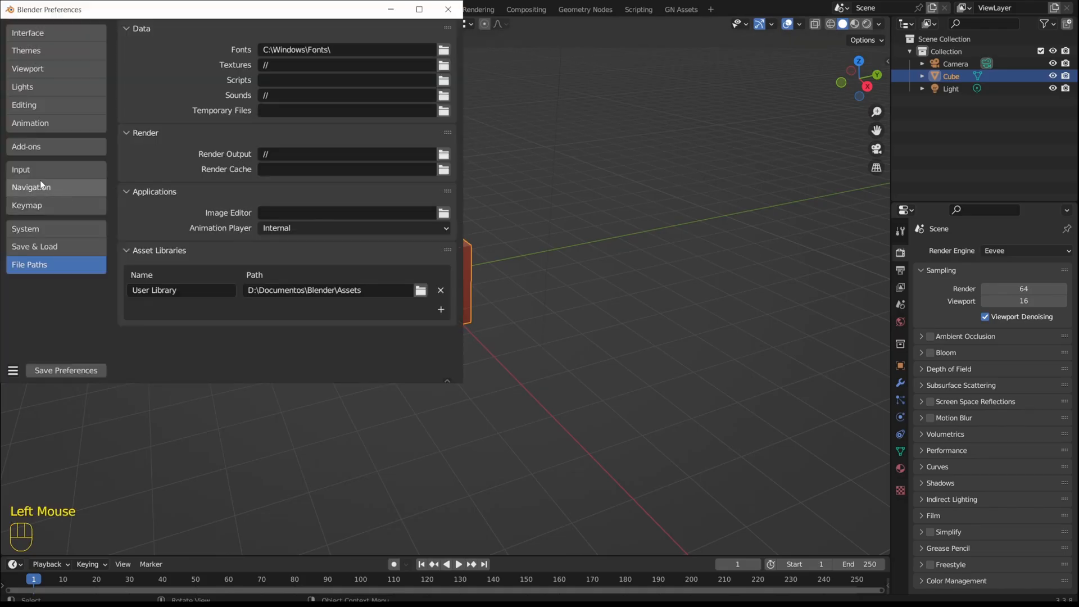
pyautogui.click(19, 150)
pyautogui.click(349, 31)
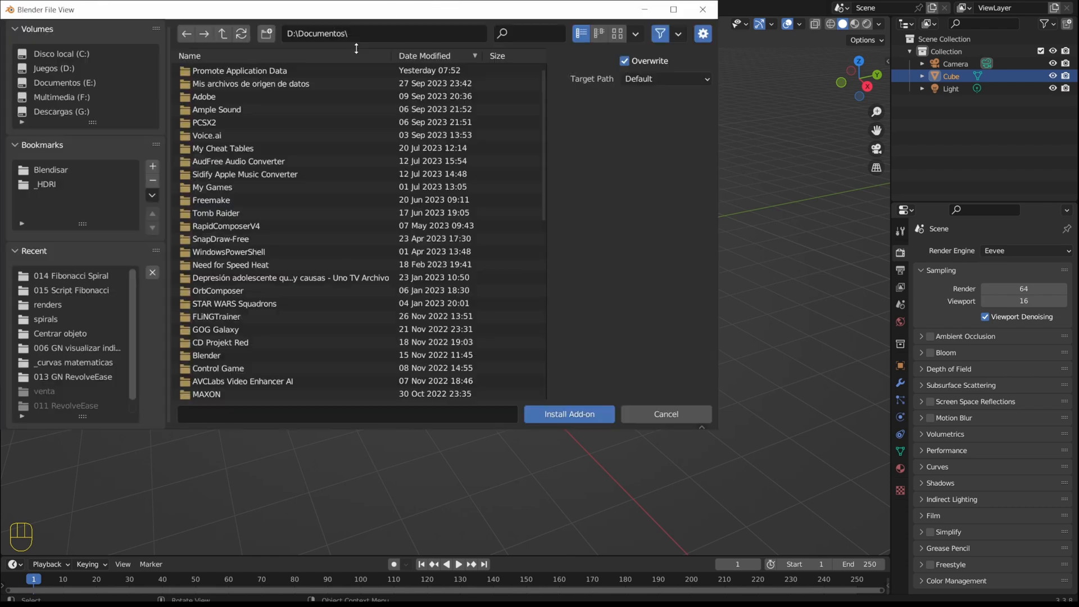
# Step: Install fibonacci_spiral_addon.zip from the copied Fibonacci Spiral Full - Blendisar folder path
pyautogui.click(359, 34)
pyautogui.hotkey('ctrl', 'v')
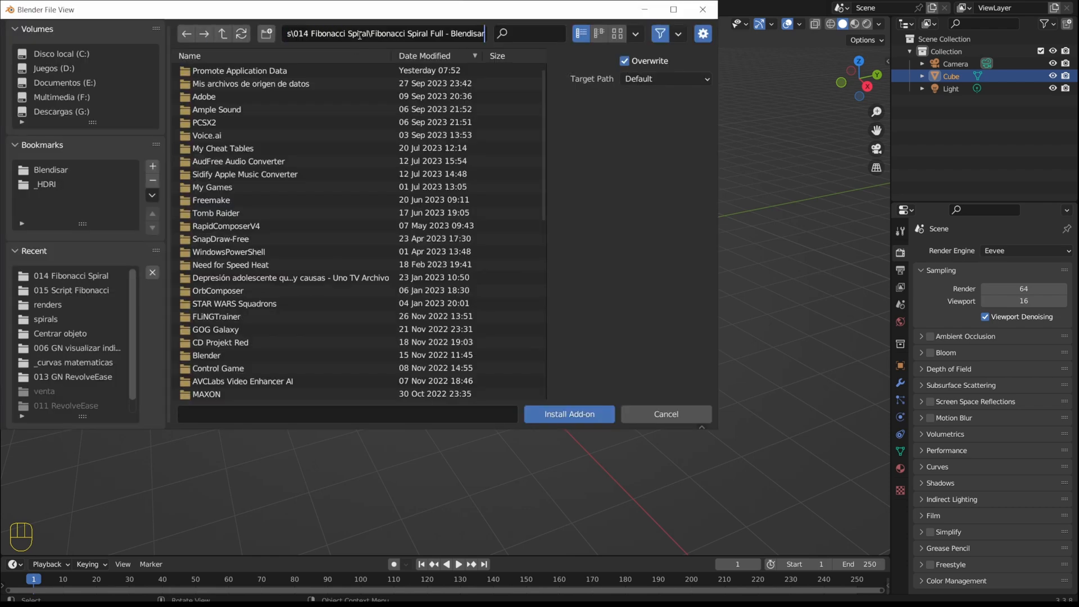
pyautogui.press('Return')
pyautogui.click(258, 72)
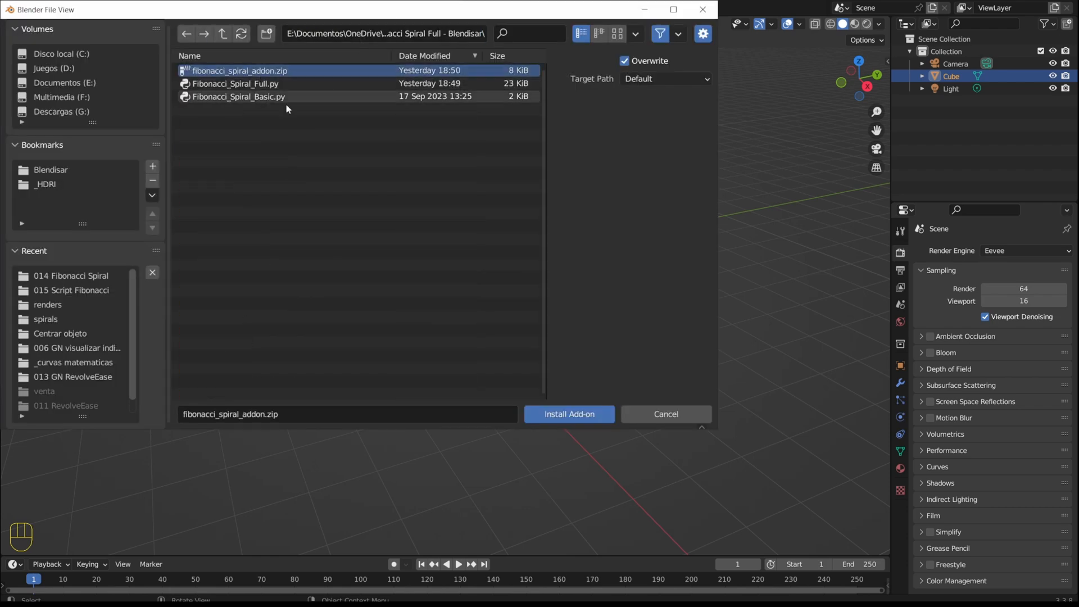
pyautogui.click(569, 415)
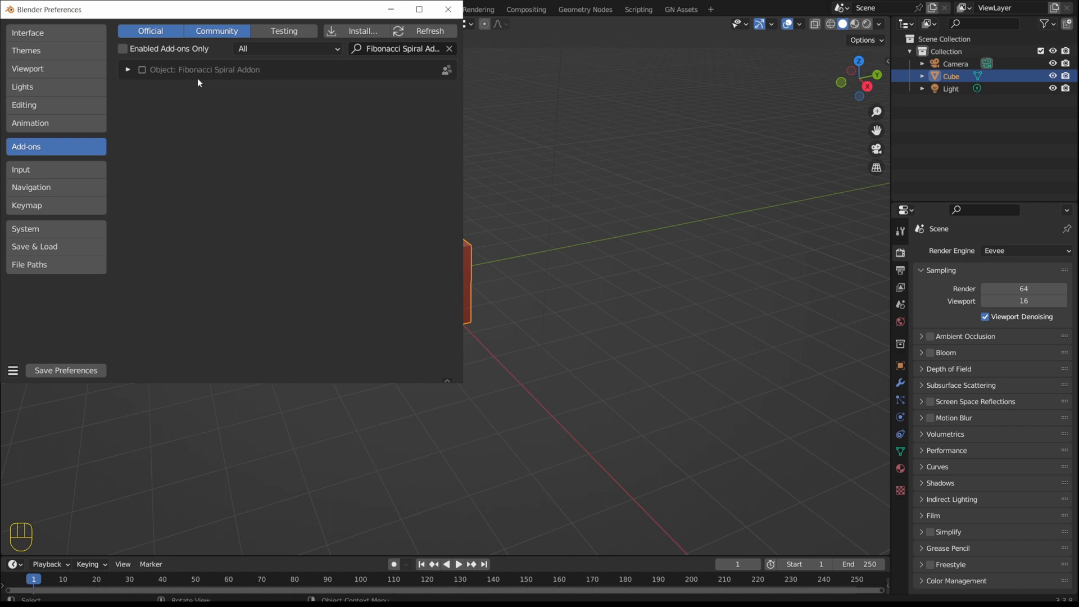
# Step: Enable the Fibonacci Spiral Addon, save the preferences and close them
pyautogui.click(143, 70)
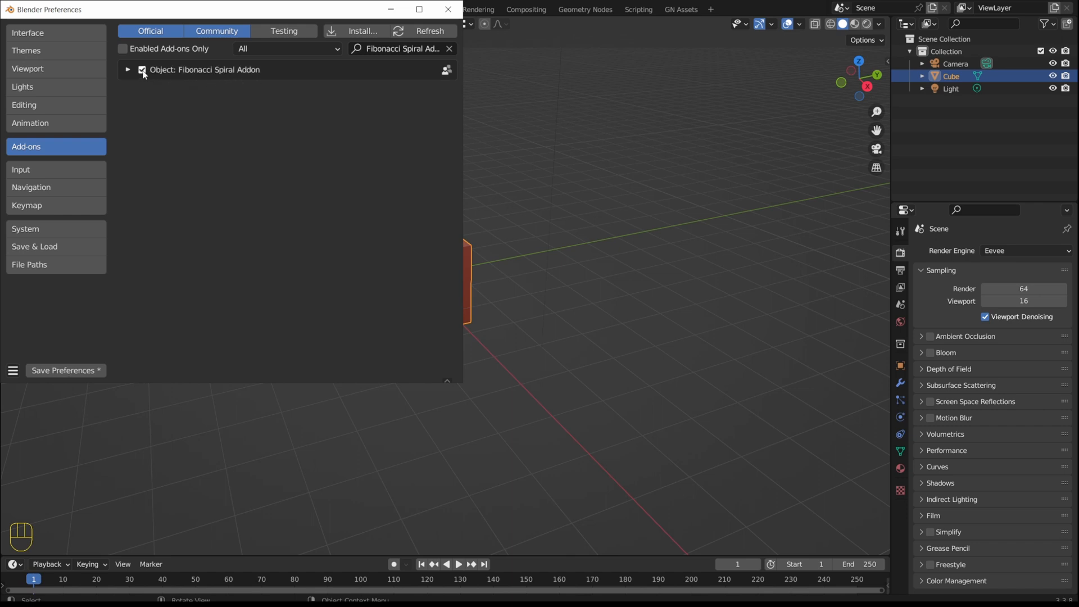
pyautogui.click(66, 372)
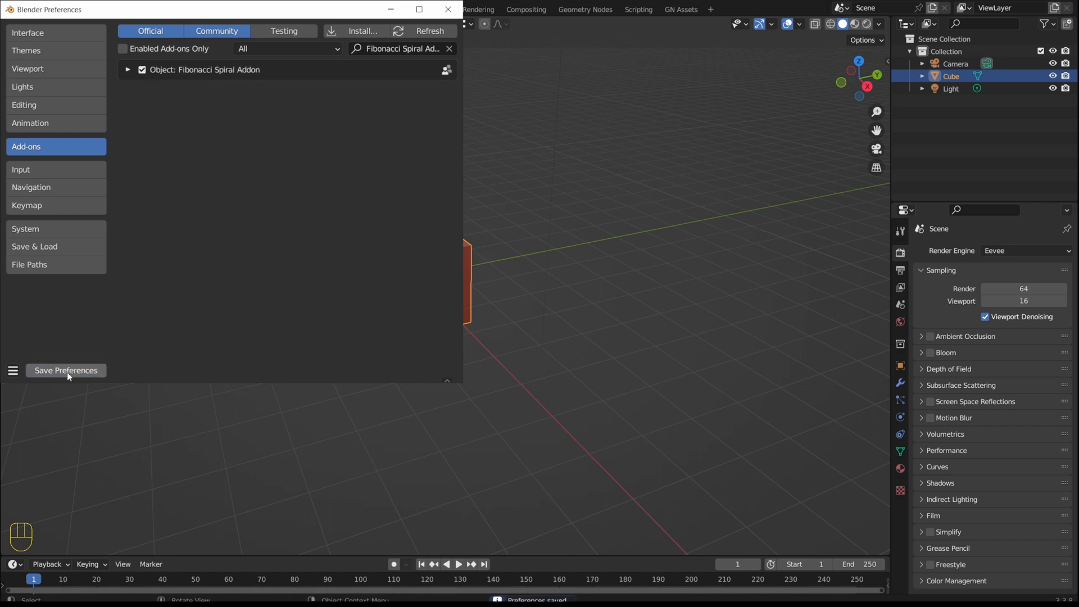
pyautogui.click(14, 372)
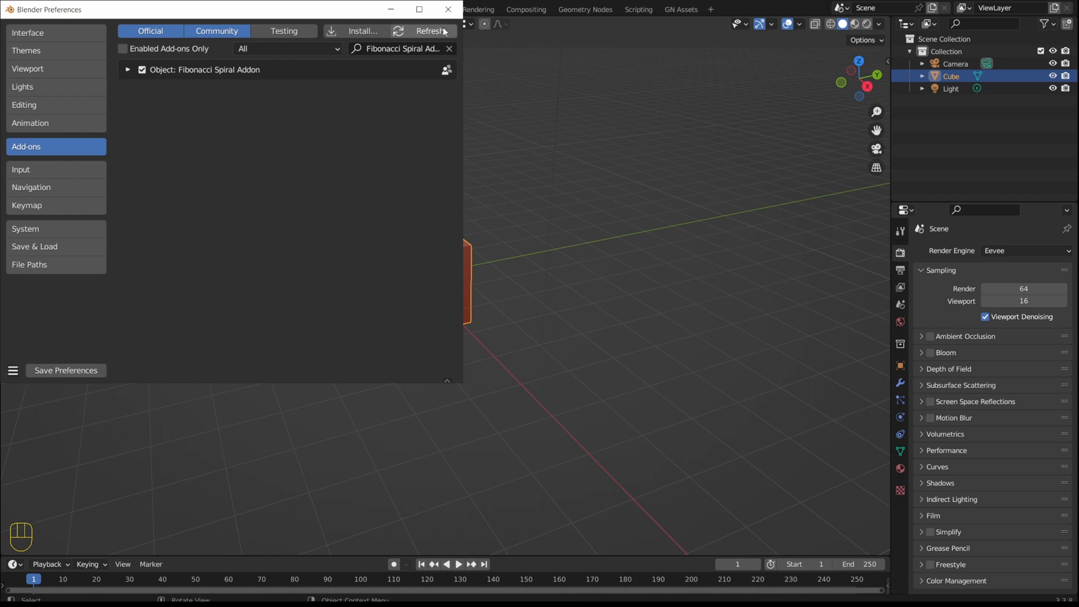
pyautogui.click(447, 9)
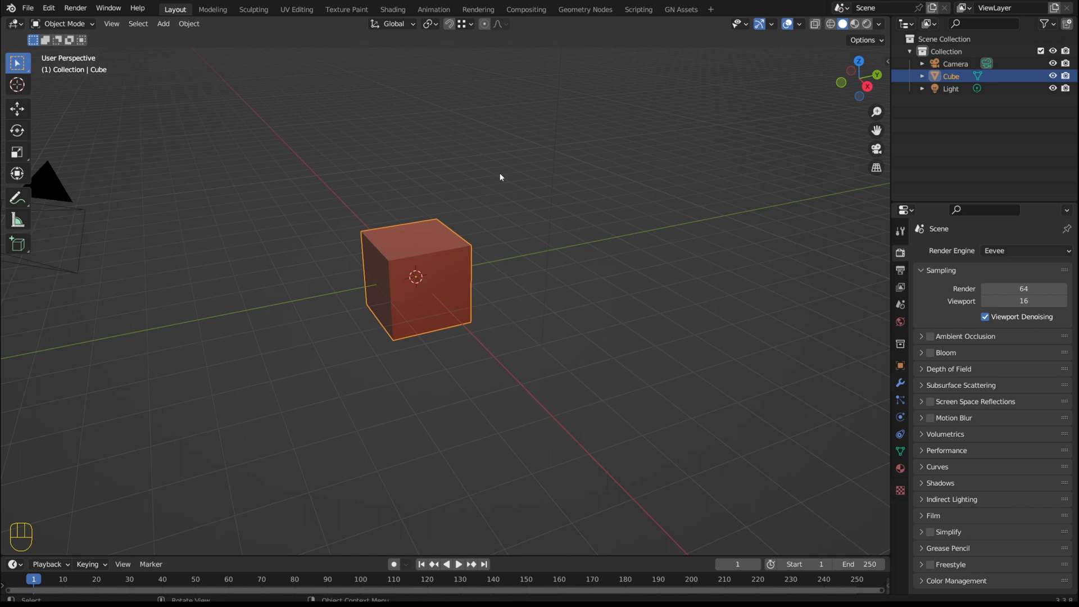
# Step: Check the available object types to add, and search the add-ons in the preferences for "extr"
pyautogui.hotkey('shift', 'a')
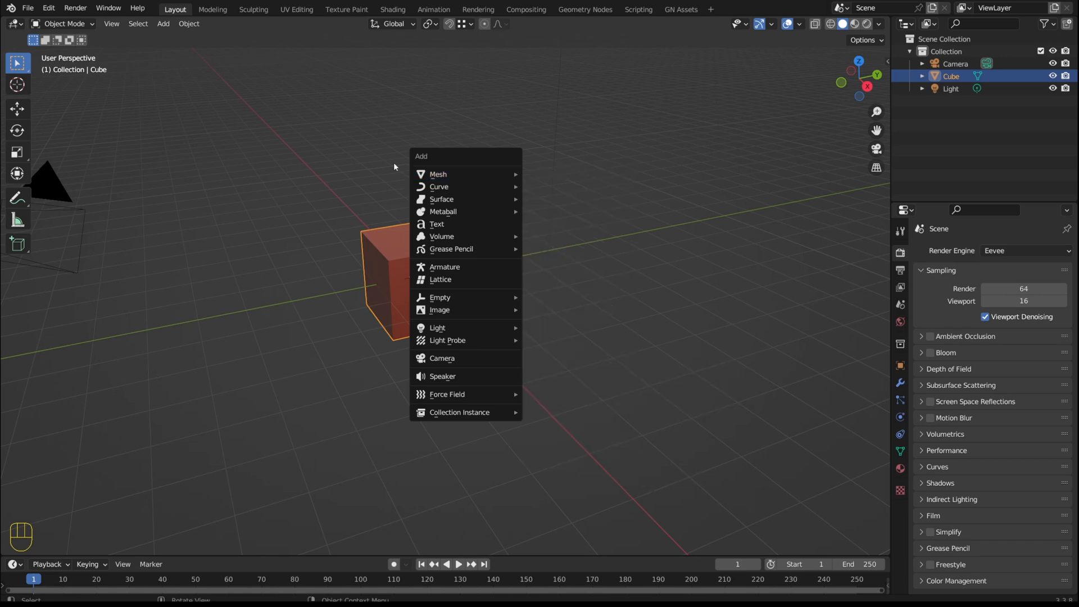
pyautogui.click(49, 9)
pyautogui.click(79, 186)
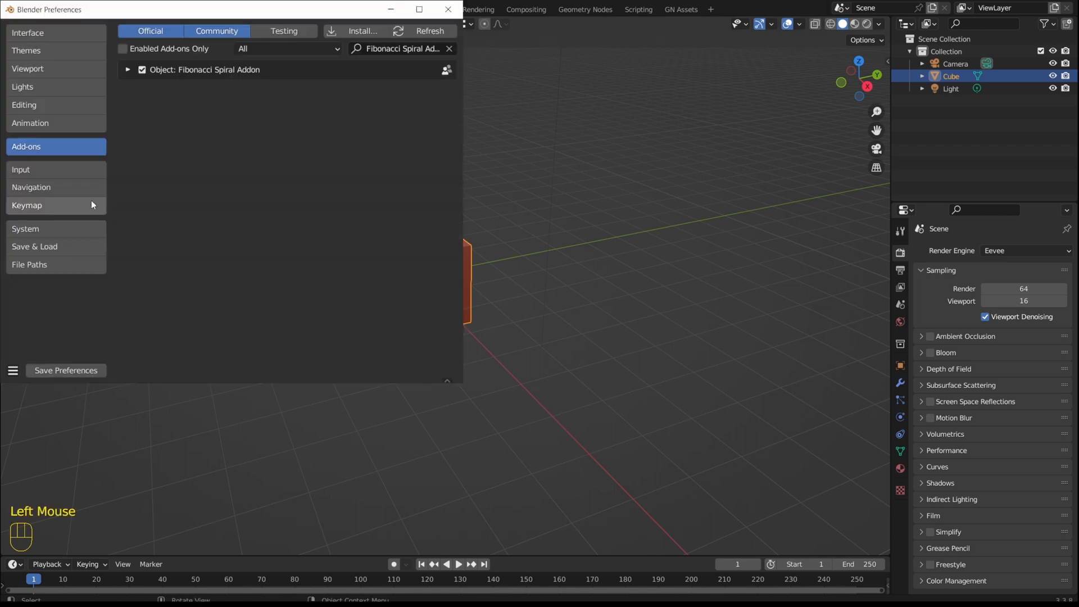
pyautogui.write('extr')
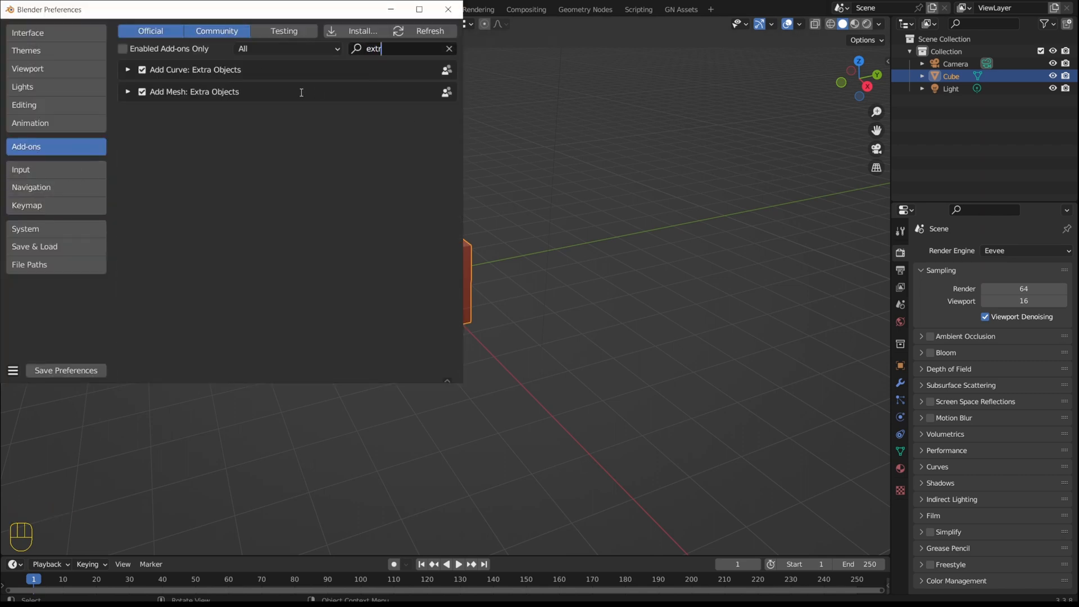
# Step: Disable the Add Mesh: Extra Objects and Add Curve: Extra Objects add-ons and close the preferences
pyautogui.click(141, 92)
pyautogui.click(142, 69)
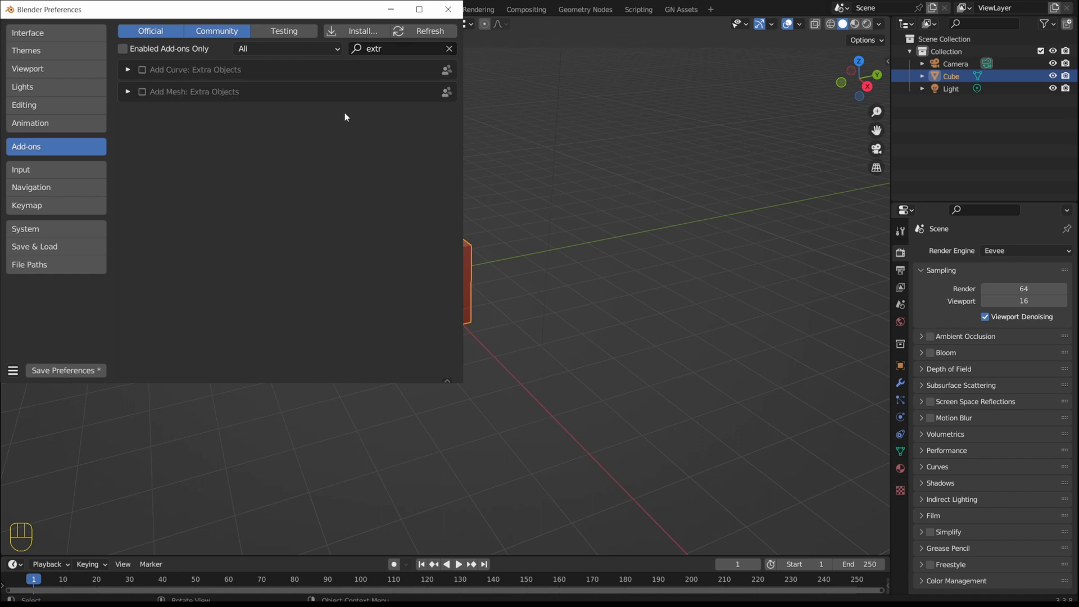
pyautogui.click(448, 9)
# Step: Add a Fibonacci Spiral mesh to the scene with the add-on and view it from above
pyautogui.hotkey('shift', 'a')
pyautogui.moveTo(524, 227)
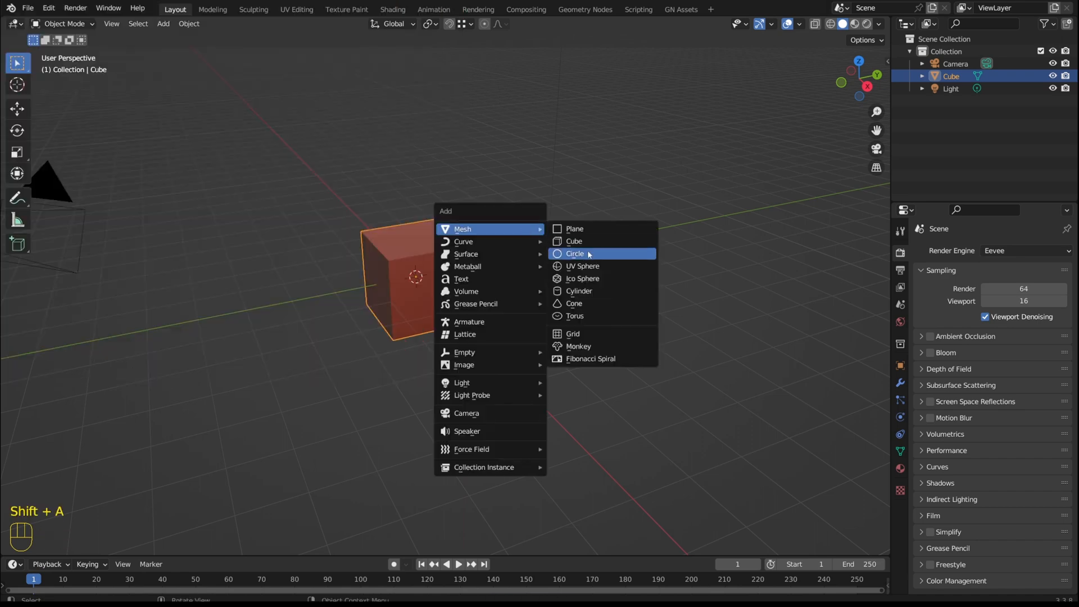
pyautogui.click(602, 360)
pyautogui.click(427, 410)
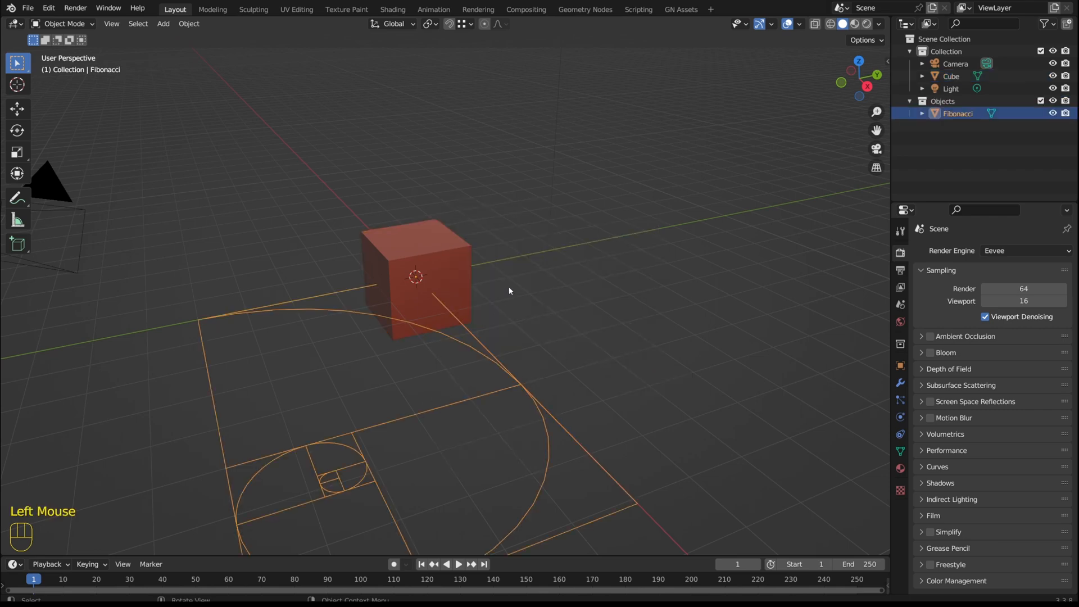
pyautogui.scroll(-3, 539, 185)
pyautogui.moveTo(493, 227); pyautogui.dragTo(595, 297, button='middle')
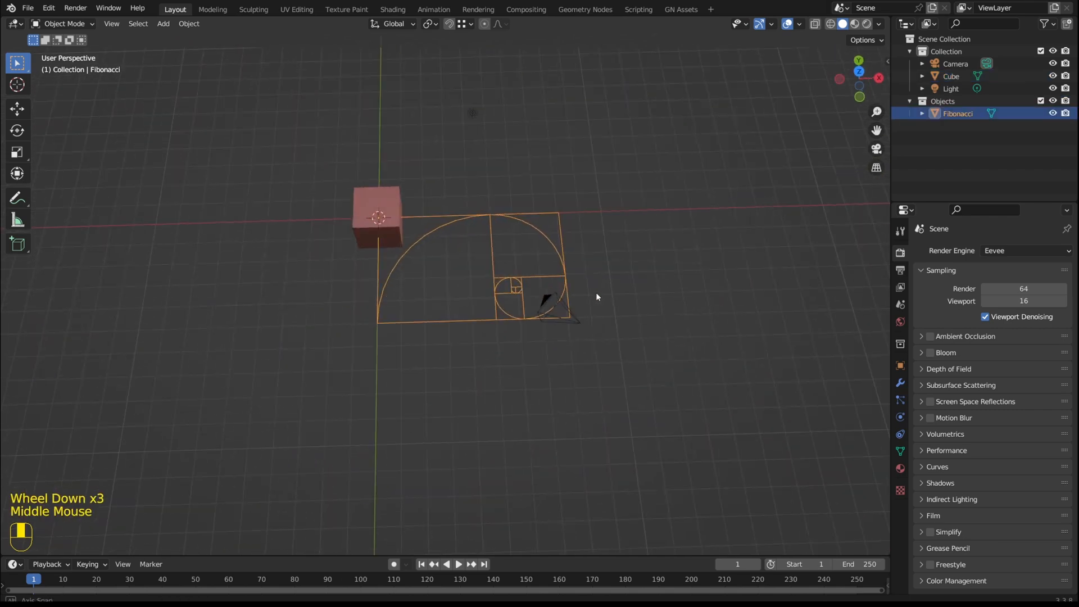
pyautogui.scroll(2, 470, 258)
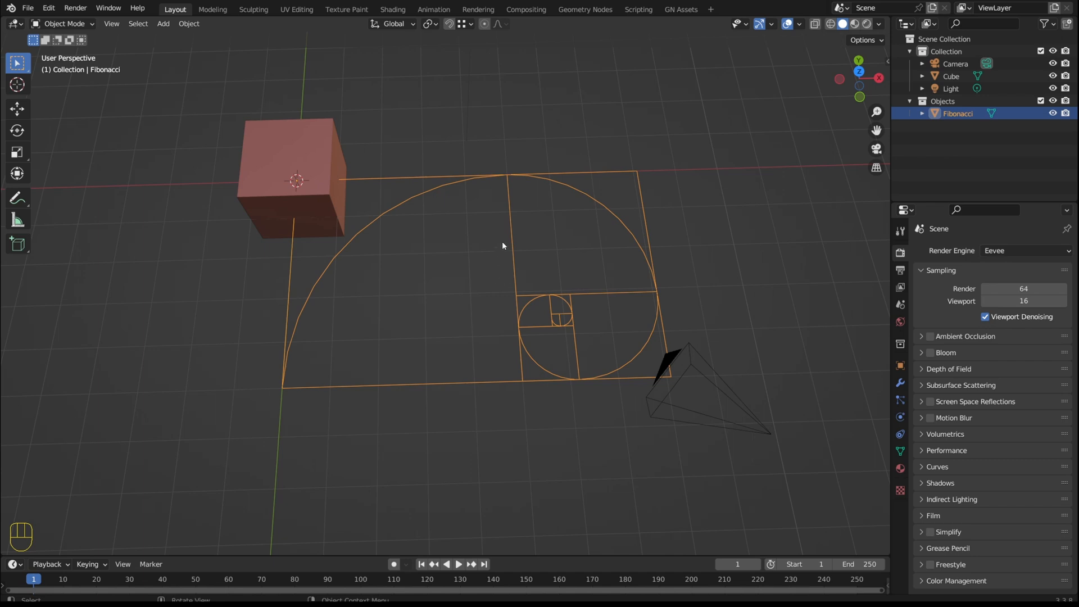
# Step: Open the Scripting workspace and display the variables at the start of the Fibonacci_Spiral_Full.py script
pyautogui.click(638, 9)
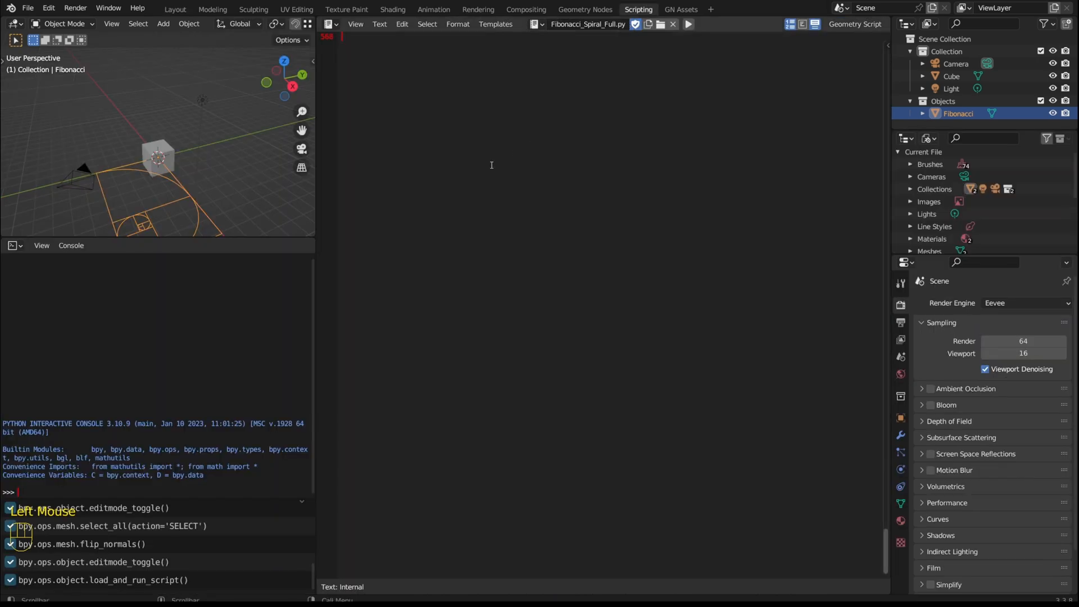
pyautogui.scroll(2, 489, 167)
pyautogui.scroll(-4, 490, 167)
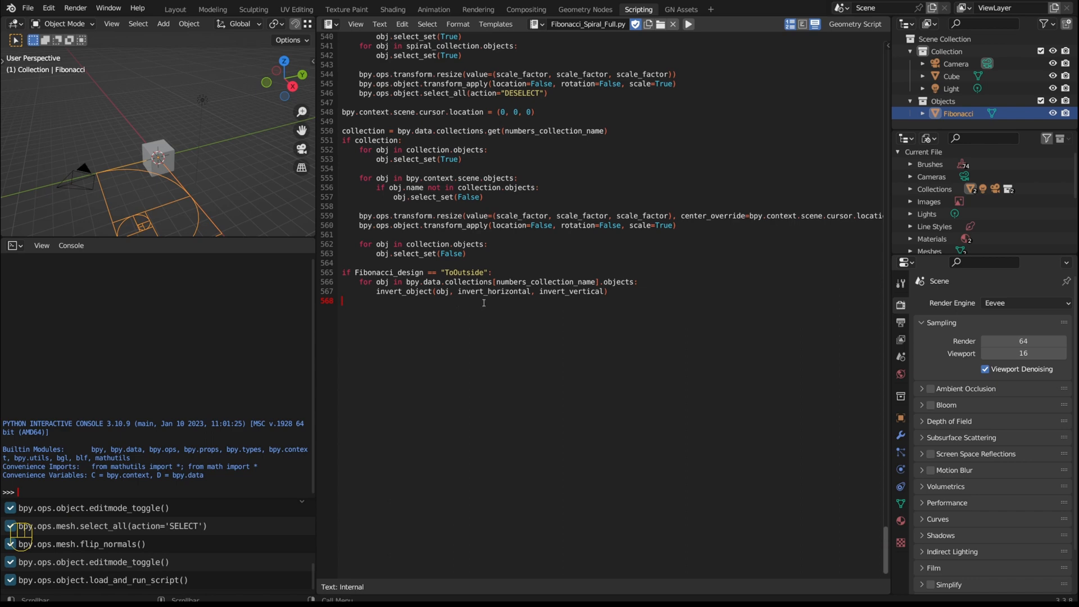
pyautogui.press('ctrl')
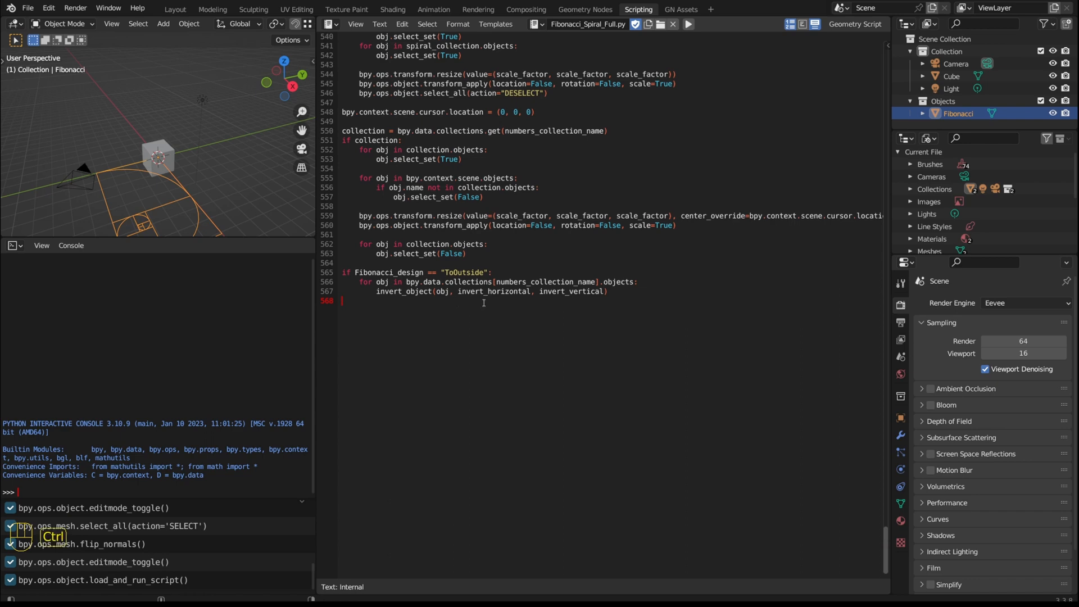
pyautogui.hotkey('ctrl', 'Home')
pyautogui.click(356, 24)
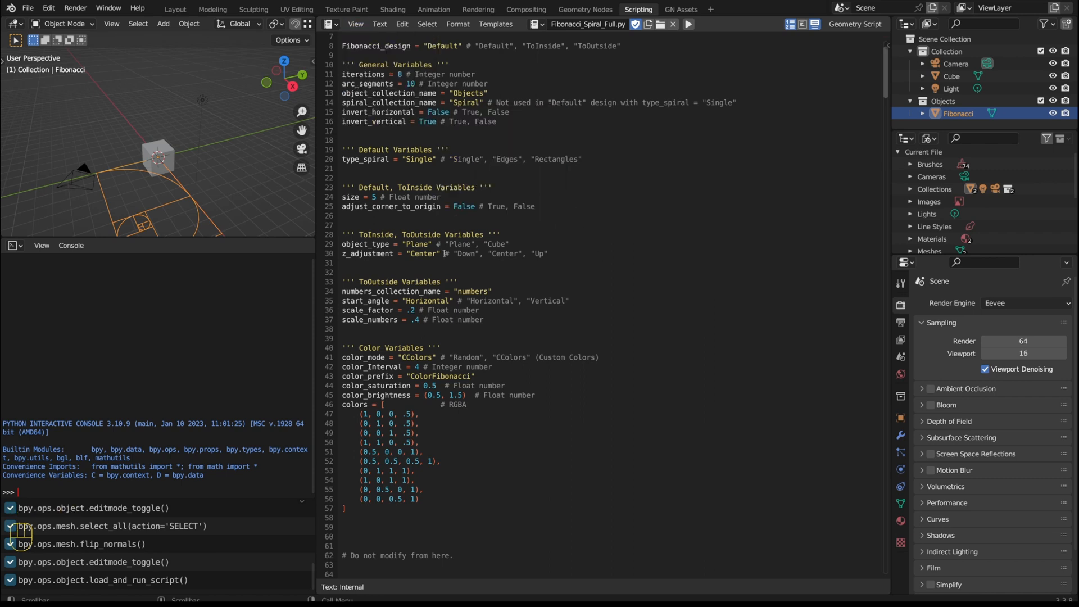
# Step: Enlarge the 3D viewport beside the script and frame the spiral from above
pyautogui.moveTo(322, 230); pyautogui.dragTo(455, 271)
pyautogui.moveTo(458, 496); pyautogui.dragTo(461, 521)
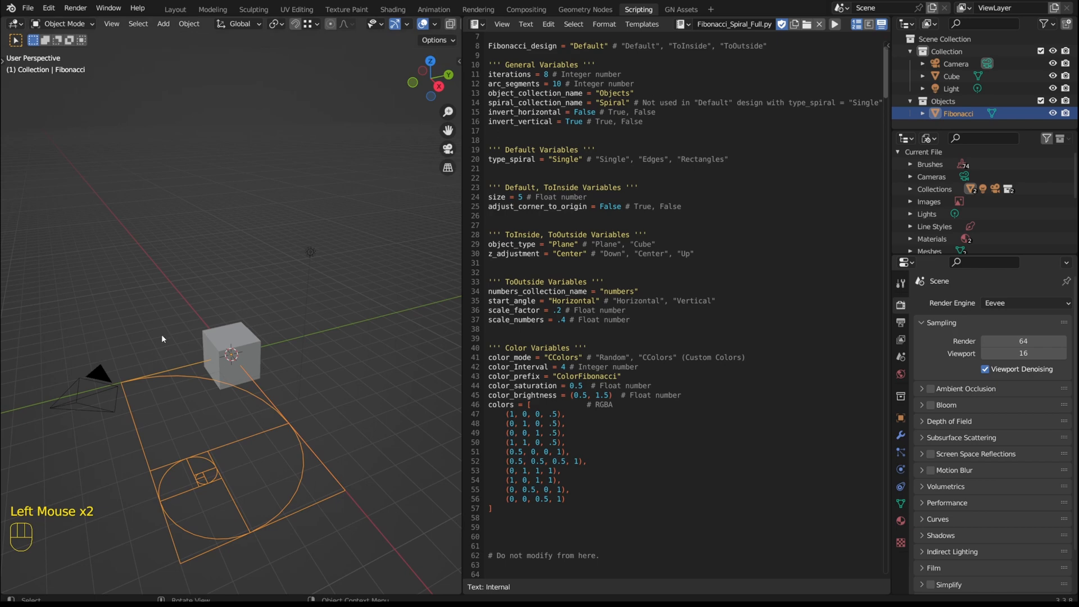
pyautogui.moveTo(162, 338); pyautogui.dragTo(268, 333, button='middle')
pyautogui.scroll(-2, 214, 340)
pyautogui.scroll(4, 214, 341)
pyautogui.scroll(-1, 191, 335)
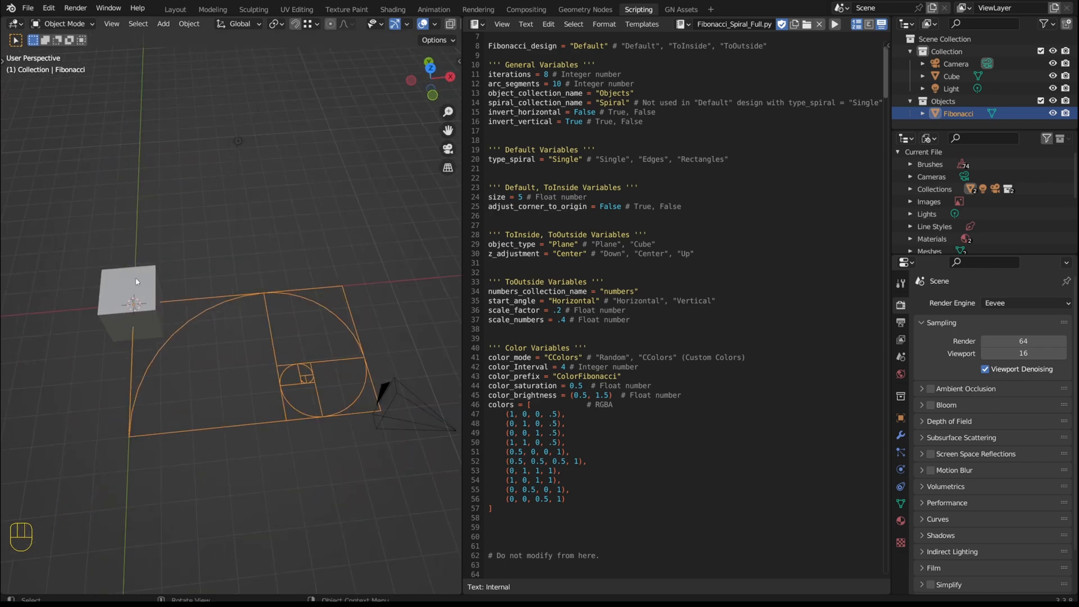
# Step: Hide the cube in the viewport and select the Fibonacci spiral
pyautogui.click(136, 281)
pyautogui.click(1053, 76)
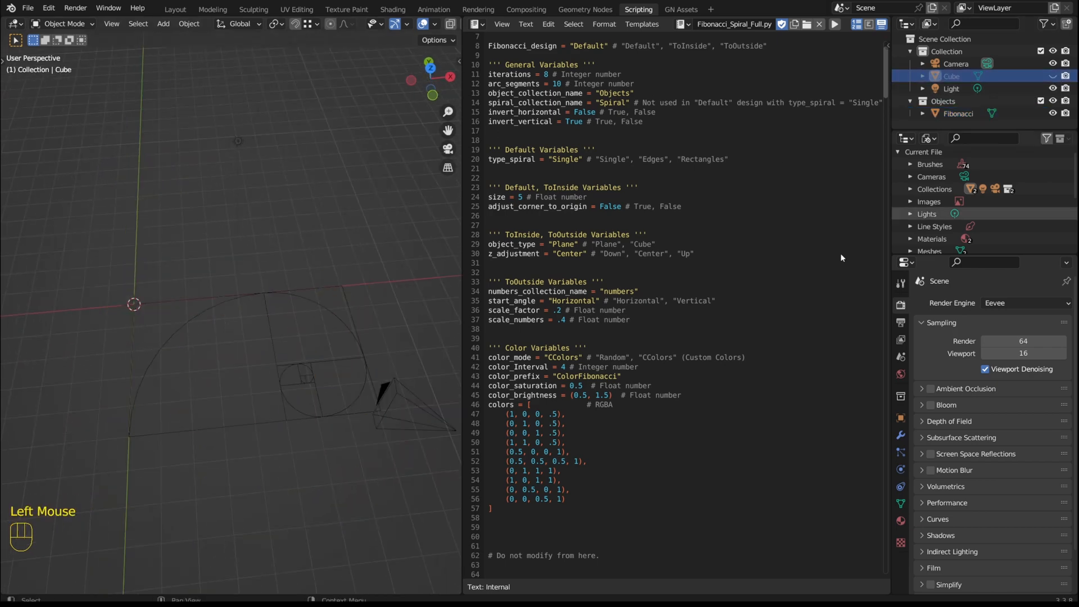
pyautogui.click(185, 321)
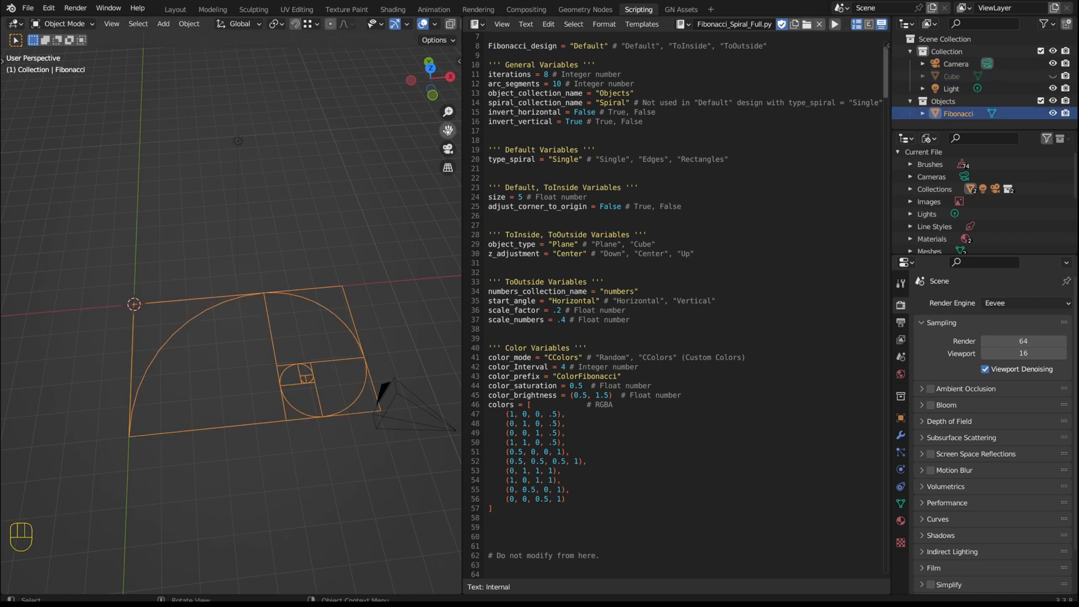
pyautogui.keyDown('shift'); pyautogui.moveTo(270, 304); pyautogui.dragTo(235, 243, button='middle'); pyautogui.keyUp('shift')
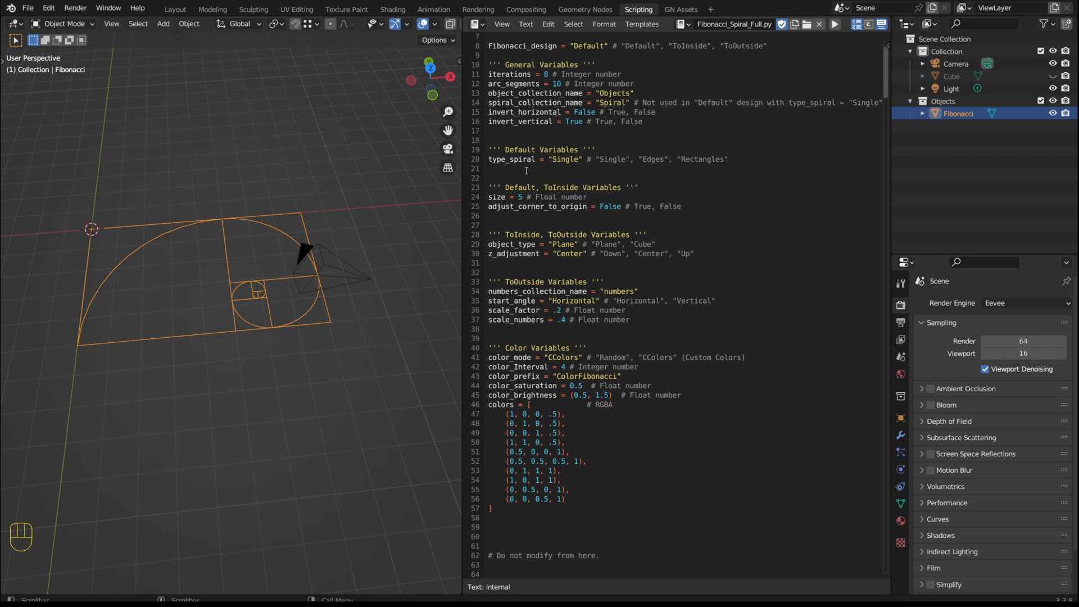
# Step: Examine the Fibonacci object, its Objects collection and the script's object_collection_name variable
pyautogui.click(958, 114)
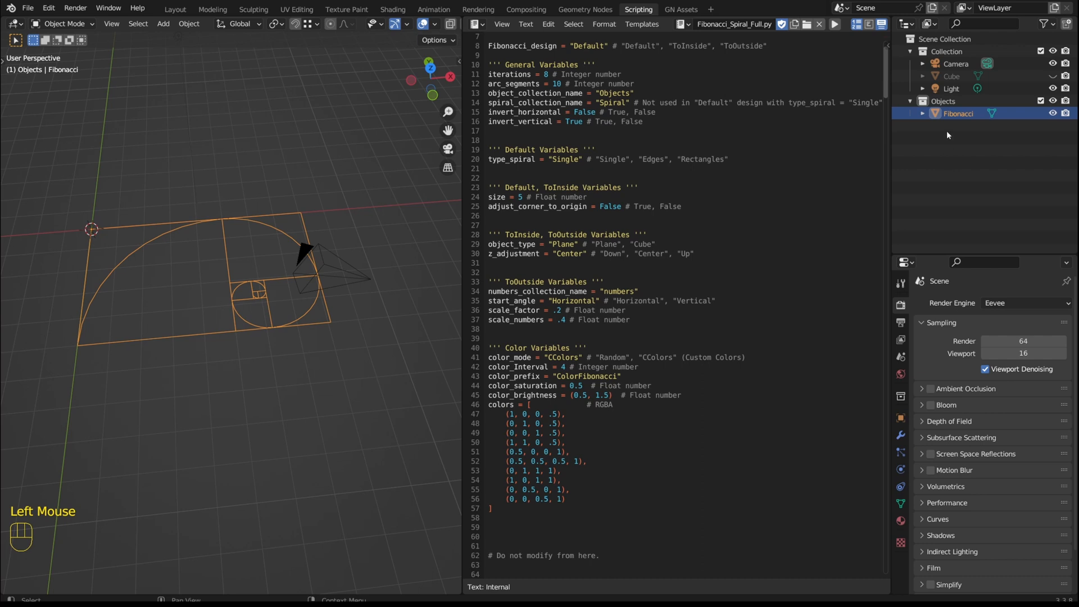
pyautogui.click(942, 101)
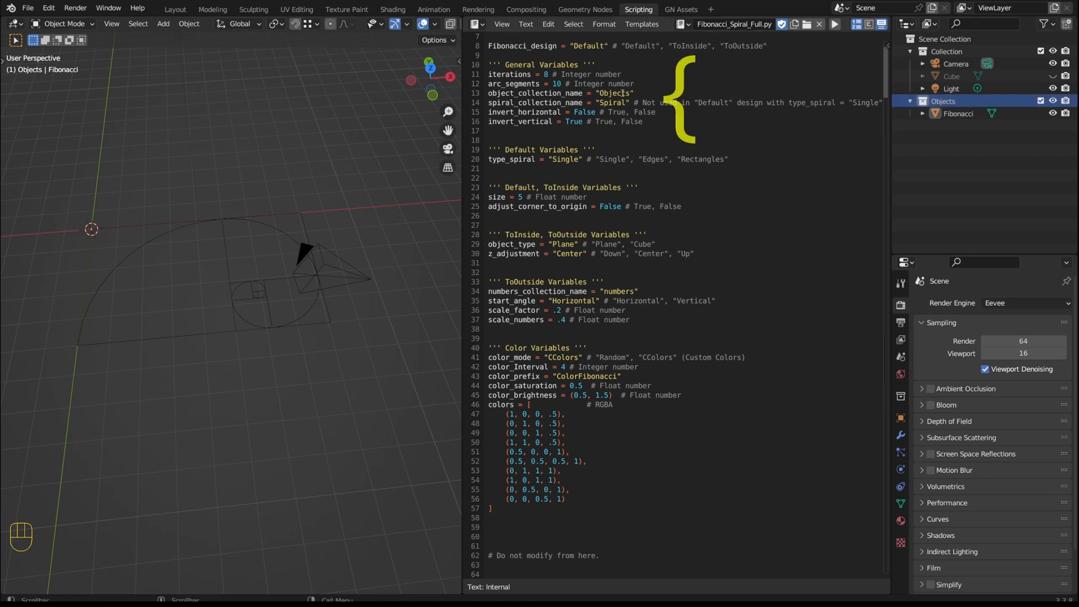
pyautogui.click(599, 93)
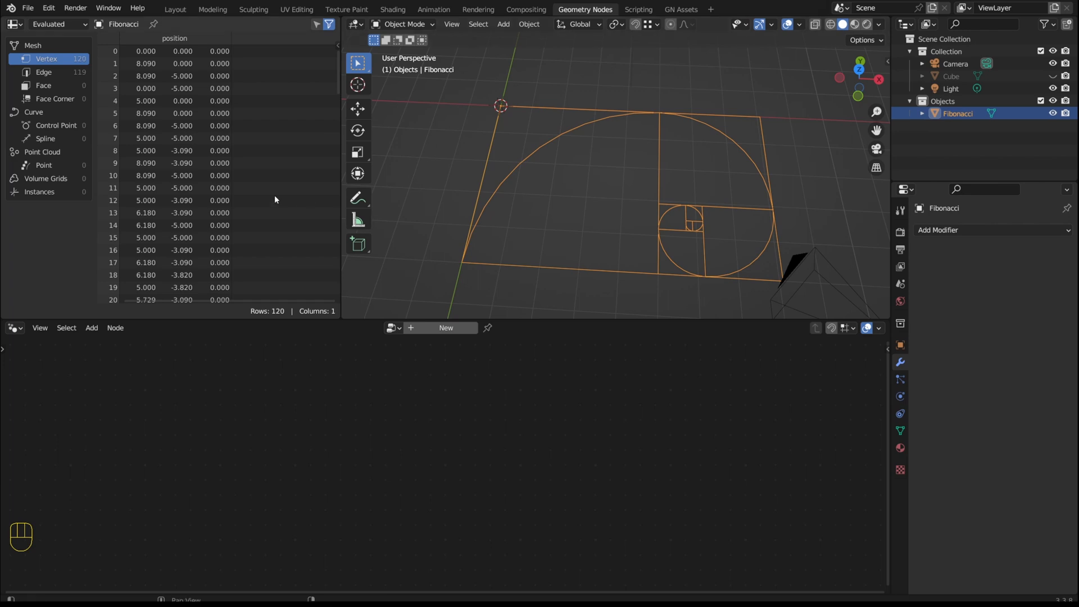
# Step: Replace the spreadsheet in the Geometry Nodes workspace with the Asset Browser and show the User Library's Fibonacci catalog
pyautogui.click(15, 24)
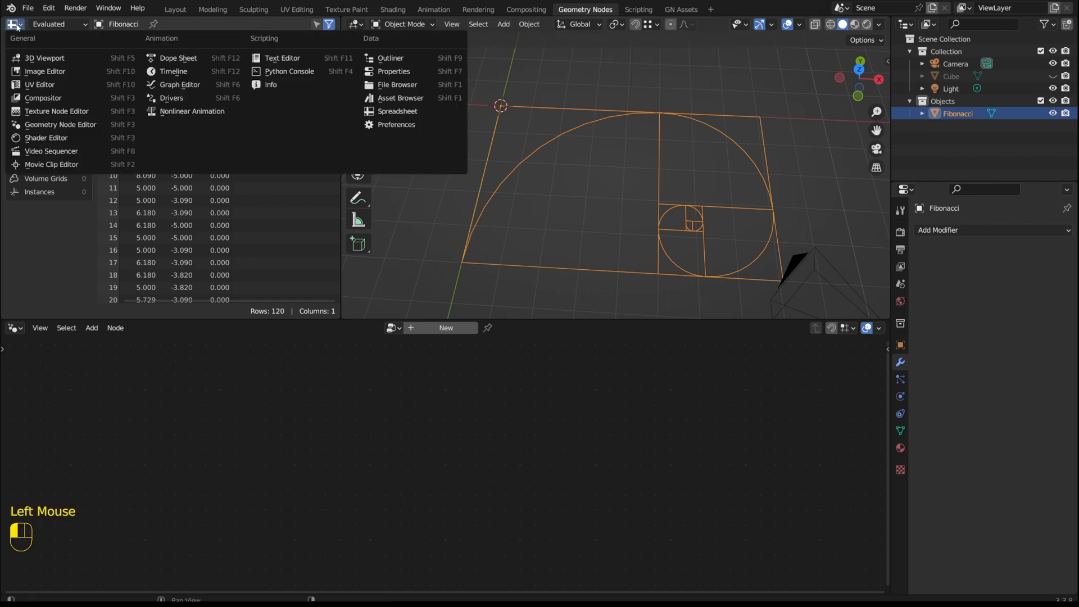
pyautogui.click(383, 99)
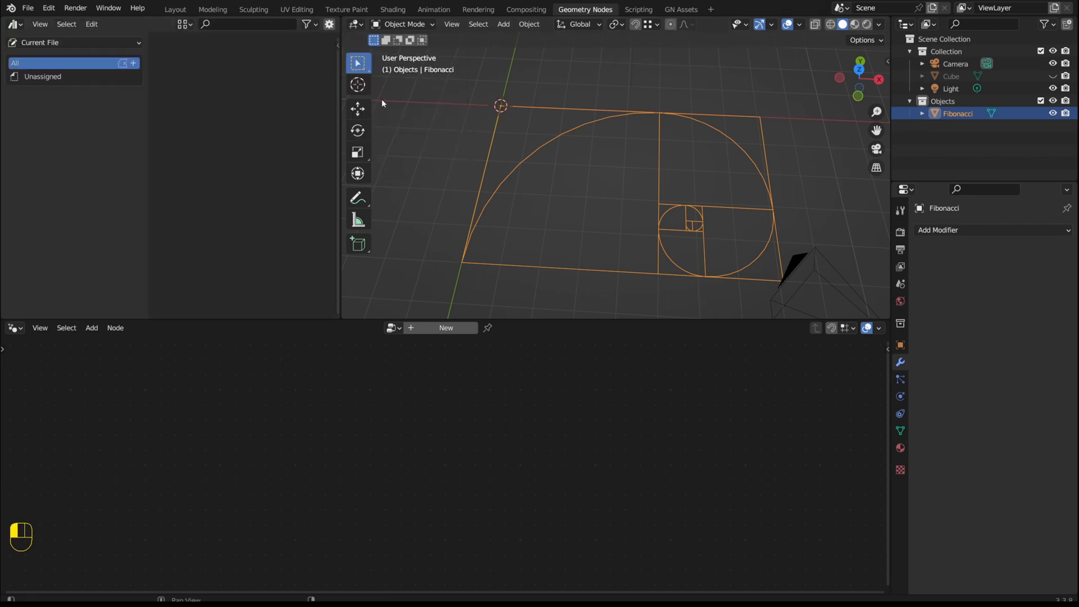
pyautogui.click(36, 43)
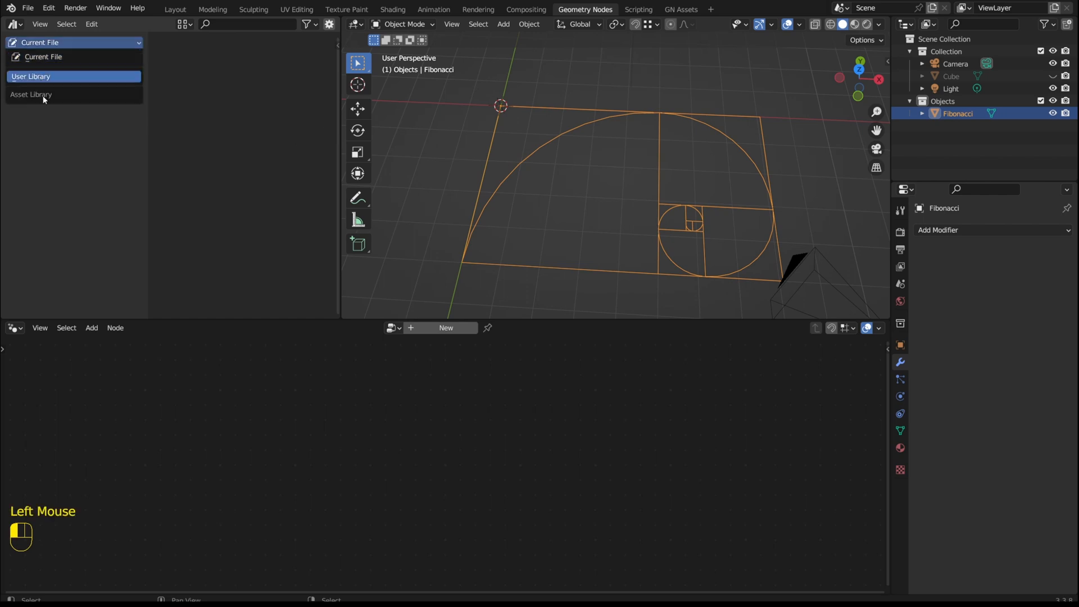
pyautogui.click(38, 80)
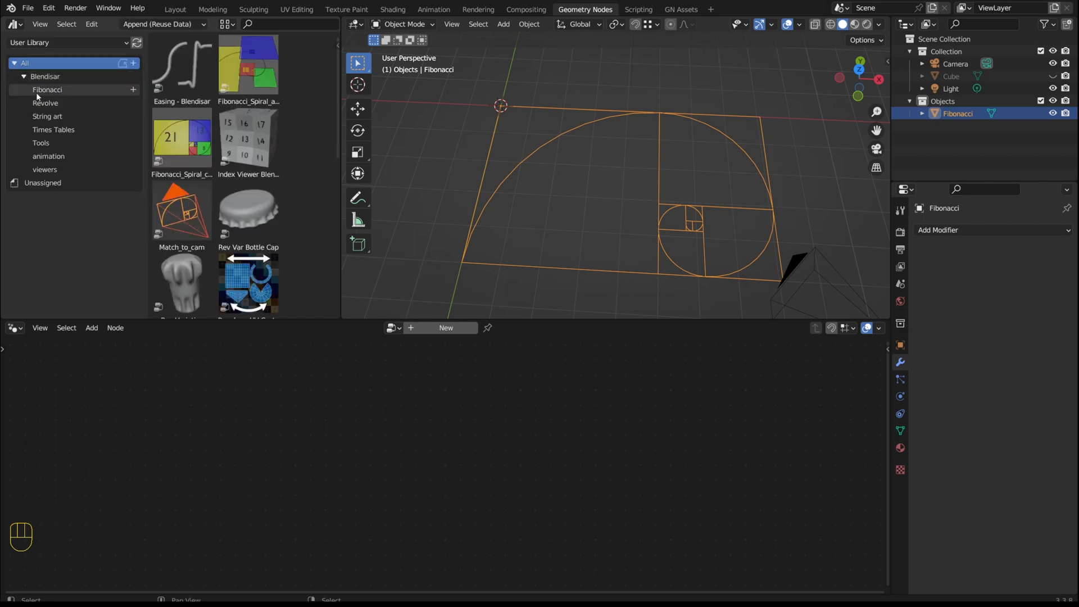
pyautogui.click(47, 91)
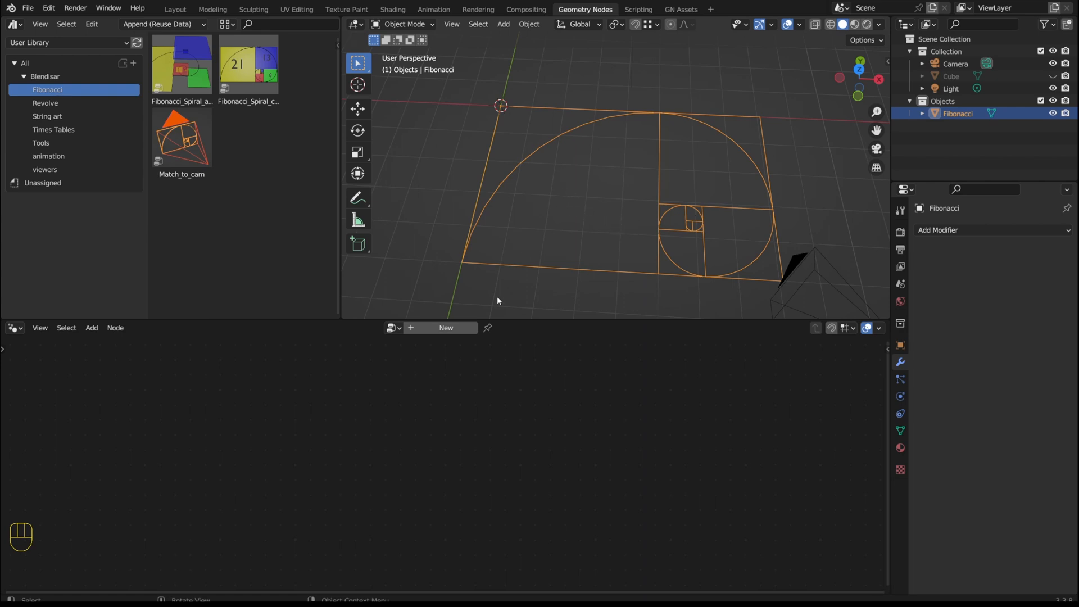
# Step: Create a new geometry node tree on the Fibonacci spiral and insert the Match_to_cam asset between Group Input and Group Output
pyautogui.click(438, 330)
pyautogui.scroll(-5, 631, 373)
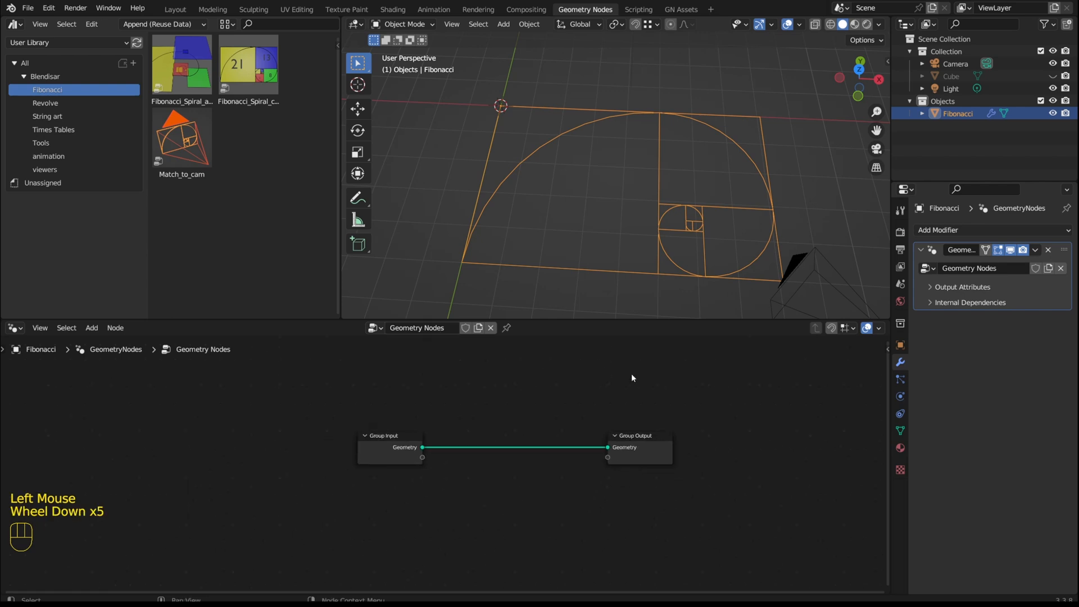
pyautogui.scroll(1, 505, 340)
pyautogui.click(175, 136)
pyautogui.moveTo(176, 136); pyautogui.dragTo(492, 407)
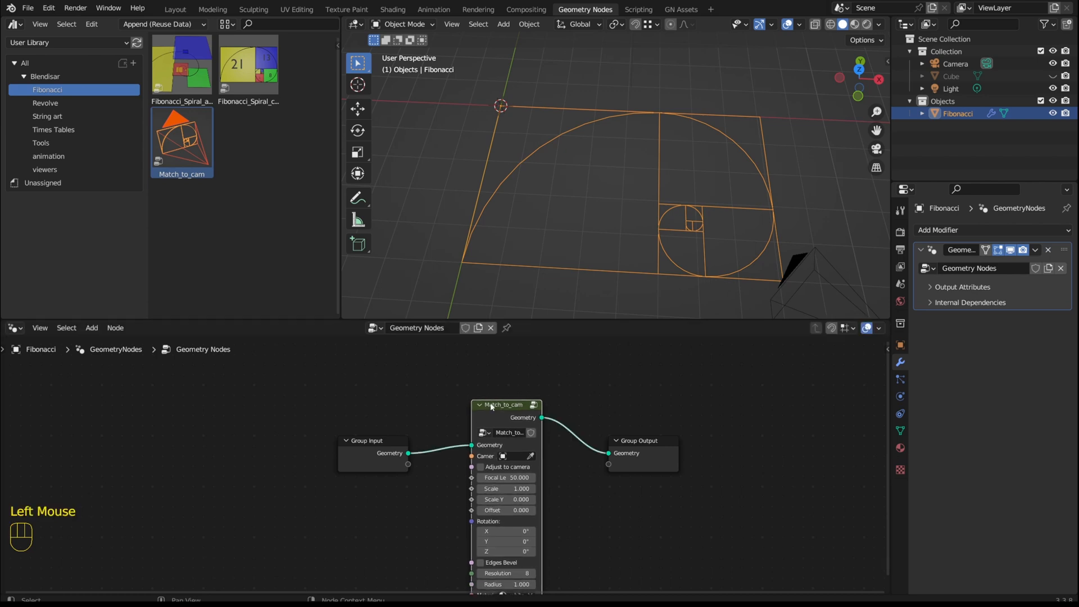
# Step: Widen the Match_to_cam node and set its camera input to Camera
pyautogui.scroll(-3, 508, 236)
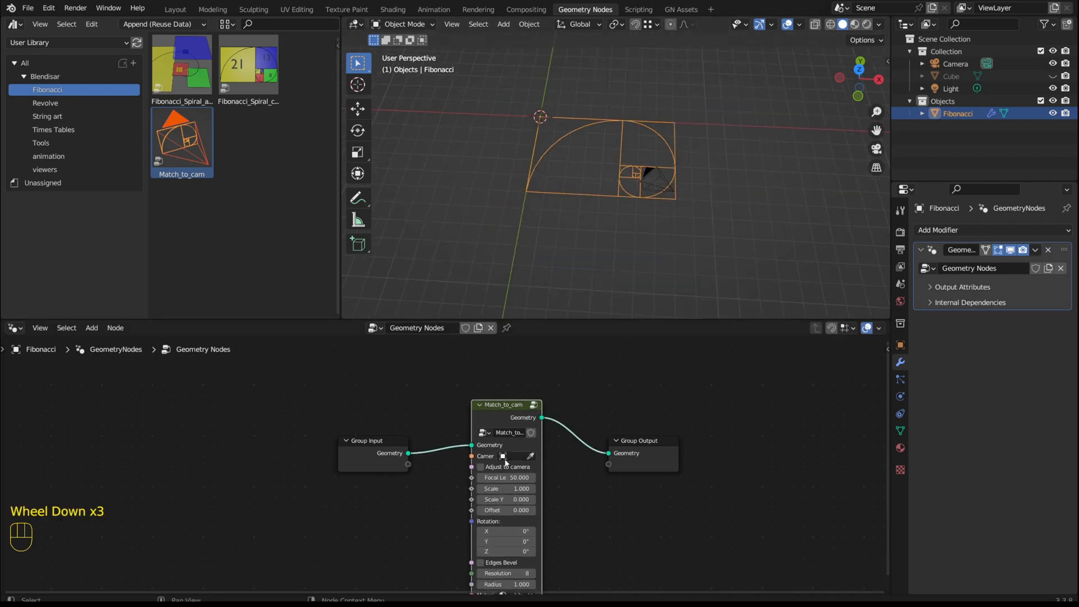
pyautogui.scroll(5, 511, 471)
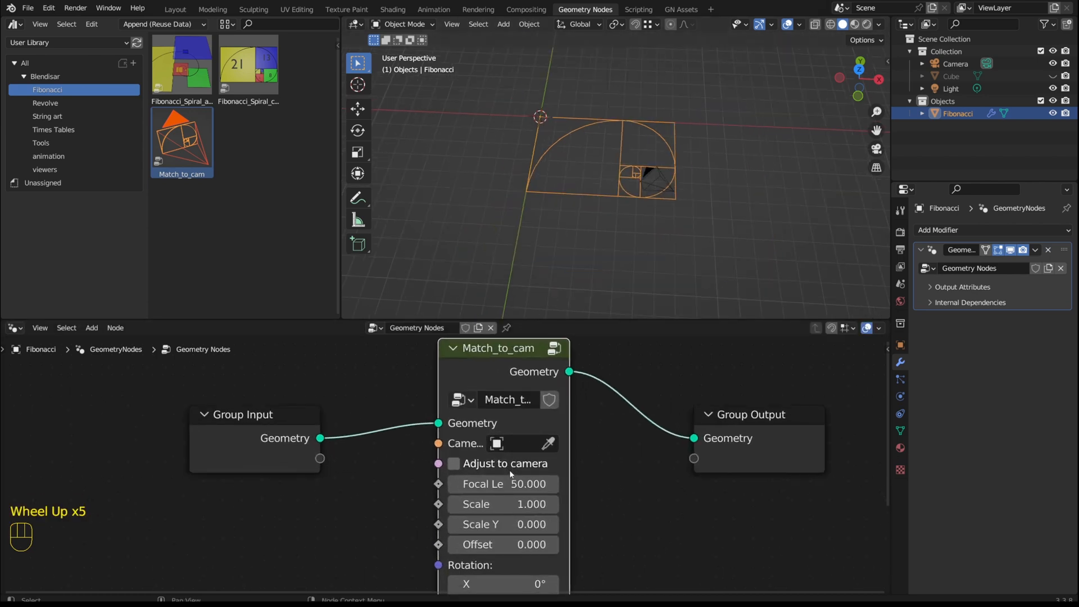
pyautogui.moveTo(566, 453); pyautogui.dragTo(622, 453)
pyautogui.click(552, 440)
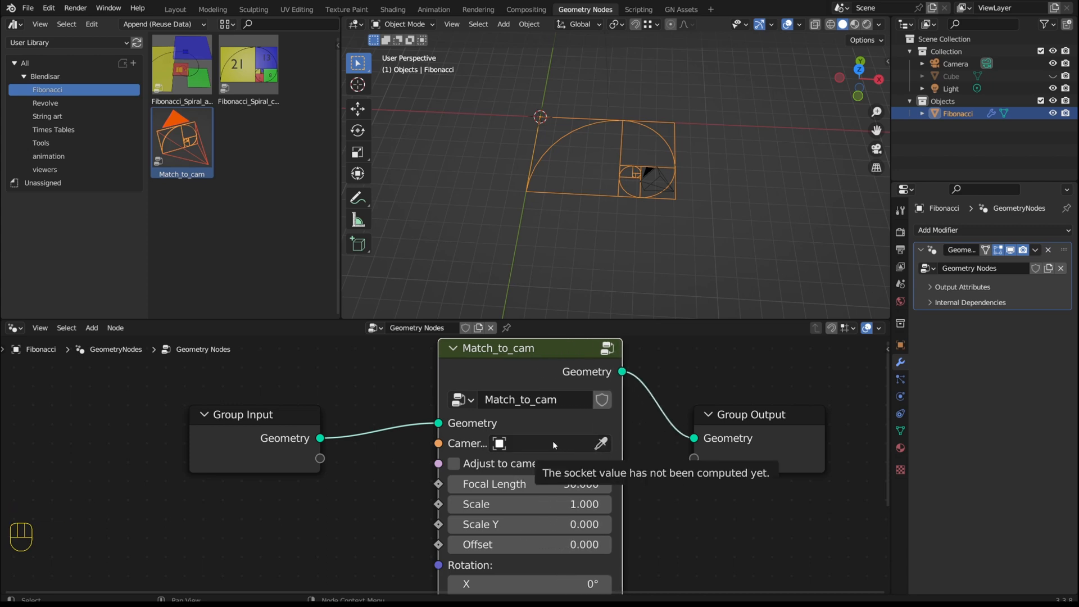
pyautogui.click(505, 241)
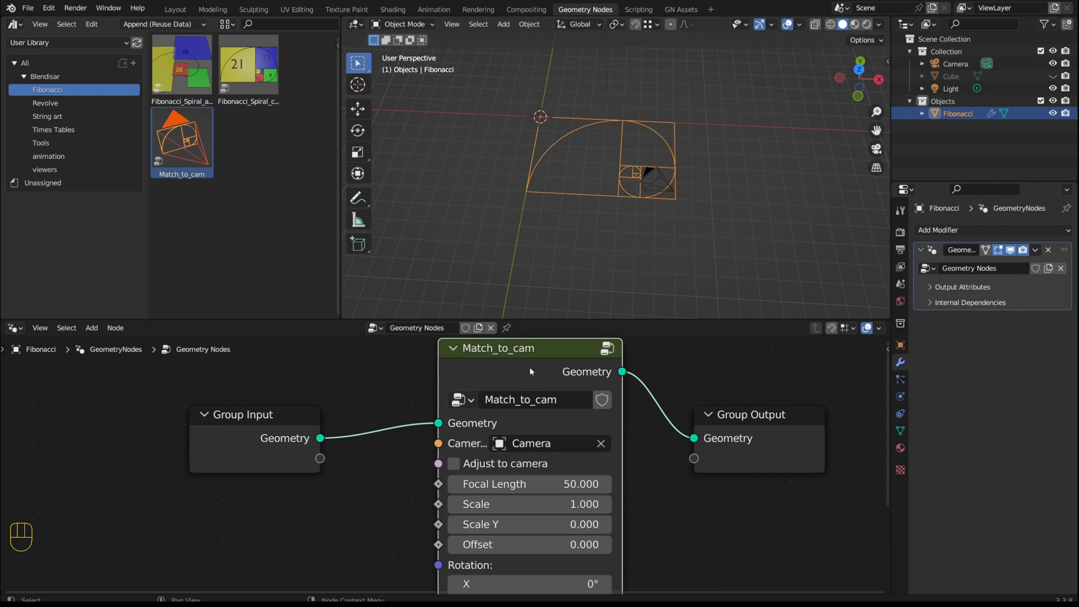
# Step: Enable Adjust to camera on the Match_to_cam node and check the spiral's fit through the camera view
pyautogui.scroll(3, 601, 170)
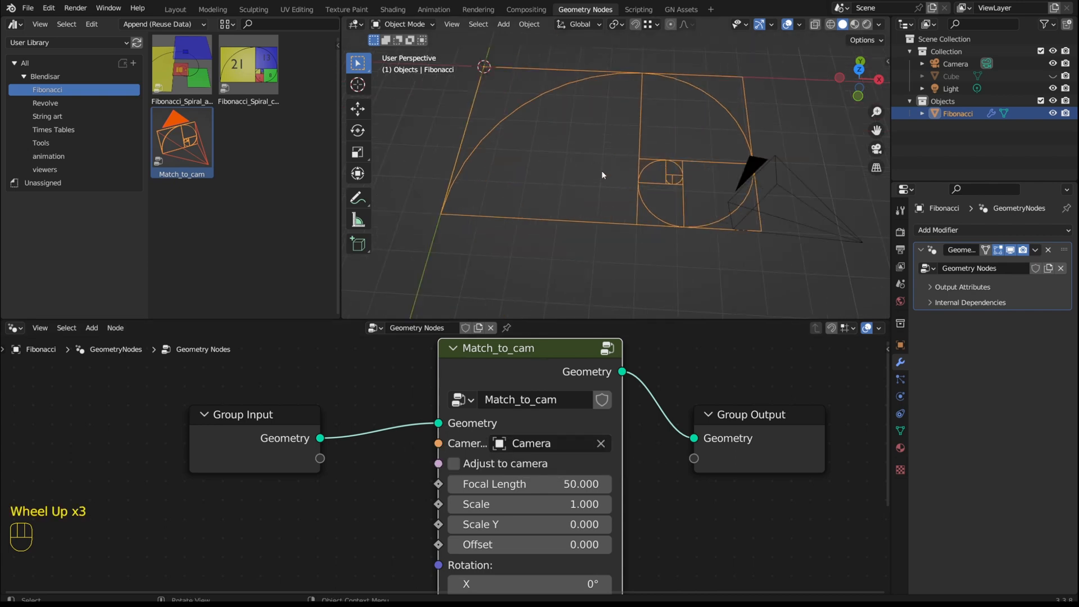
pyautogui.click(472, 467)
pyautogui.scroll(-2, 551, 167)
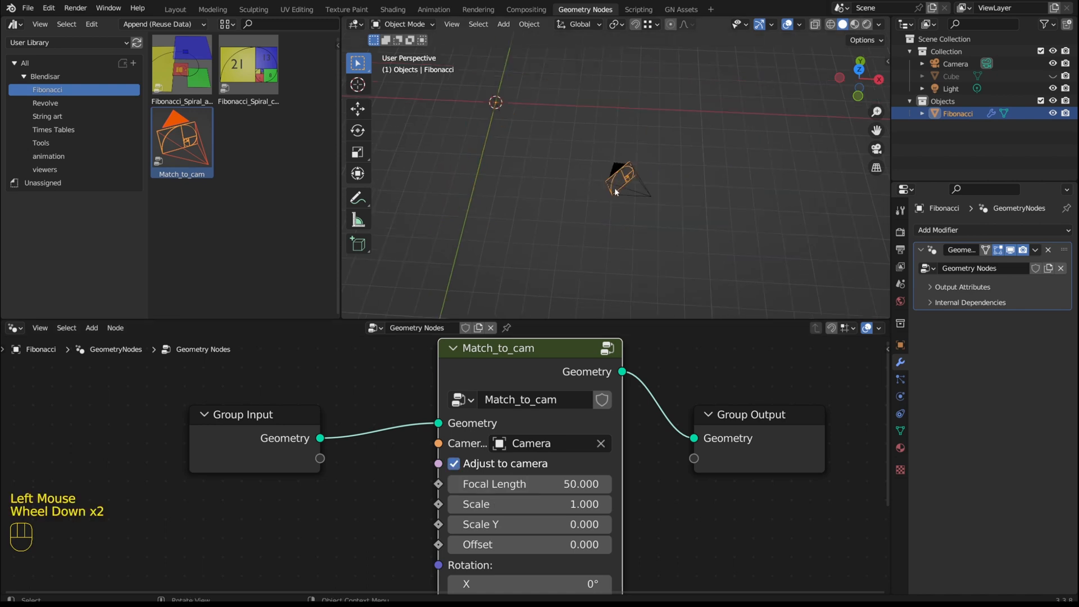
pyautogui.moveTo(614, 191)
pyautogui.mouseDown(button='middle')
pyautogui.moveTo(578, 154)
pyautogui.moveTo(613, 171)
pyautogui.mouseUp(button='middle')
pyautogui.scroll(7, 614, 171)
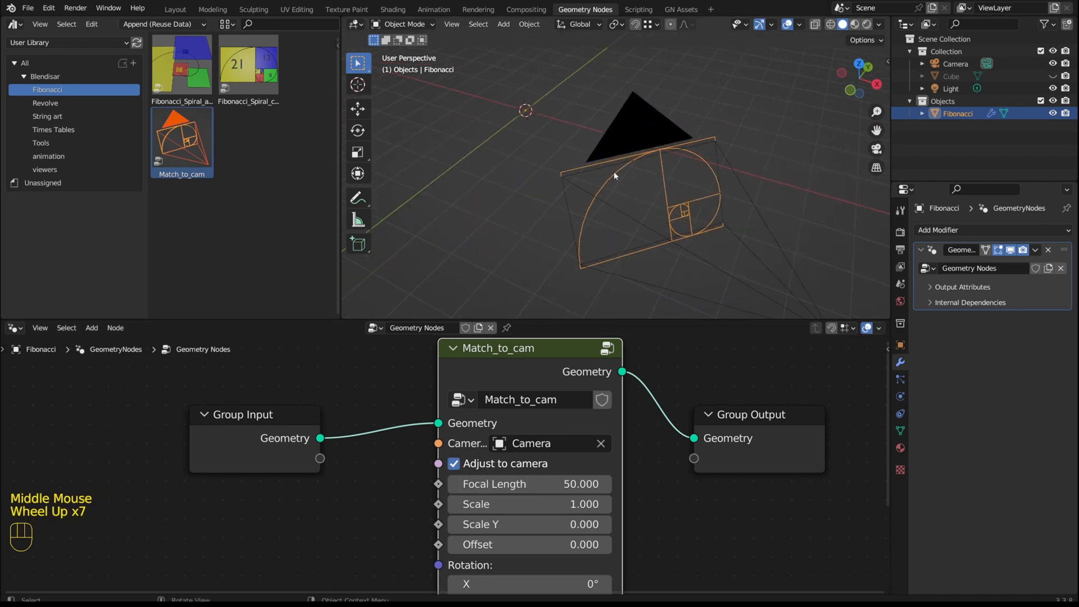
pyautogui.scroll(-1, 658, 167)
pyautogui.moveTo(612, 218); pyautogui.dragTo(568, 225, button='middle')
pyautogui.press('KP_0')
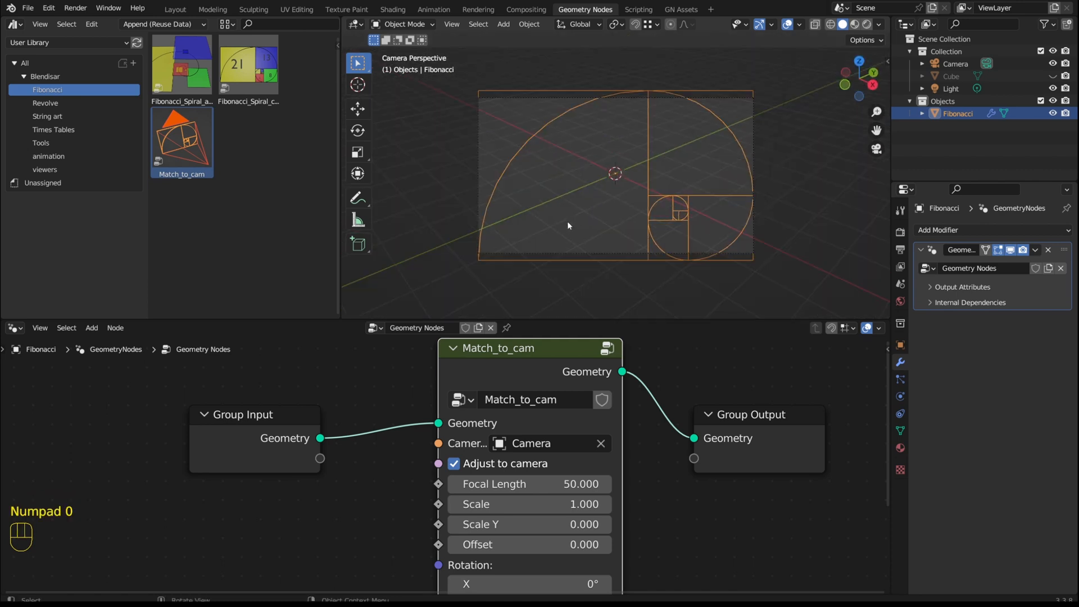
pyautogui.press('KP_0')
pyautogui.press('KP_0')
pyautogui.press('KP_0')
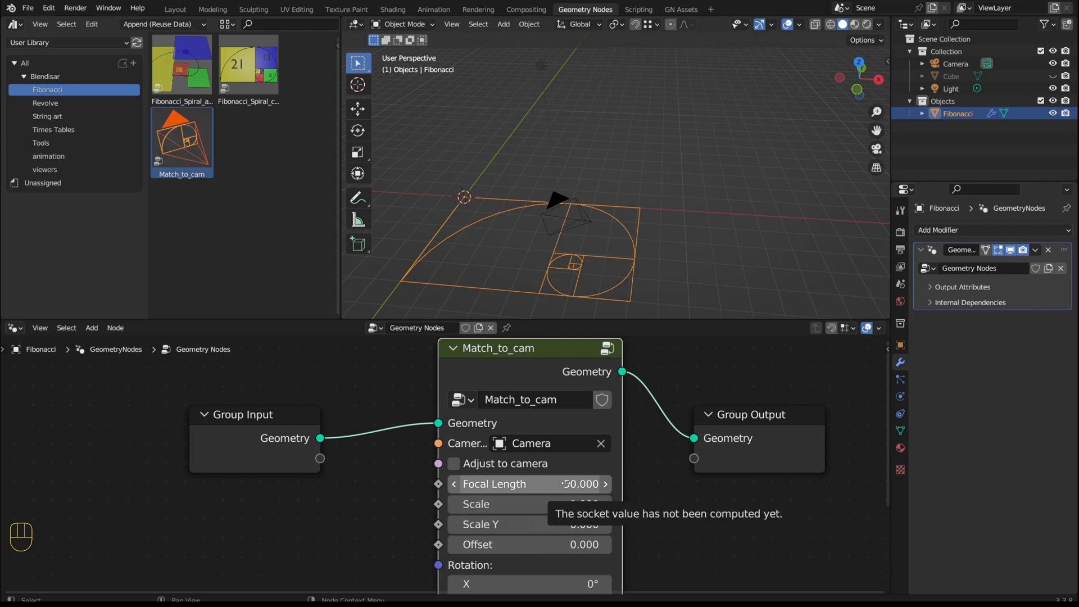
# Step: Select the camera and display its lens settings
pyautogui.click(558, 198)
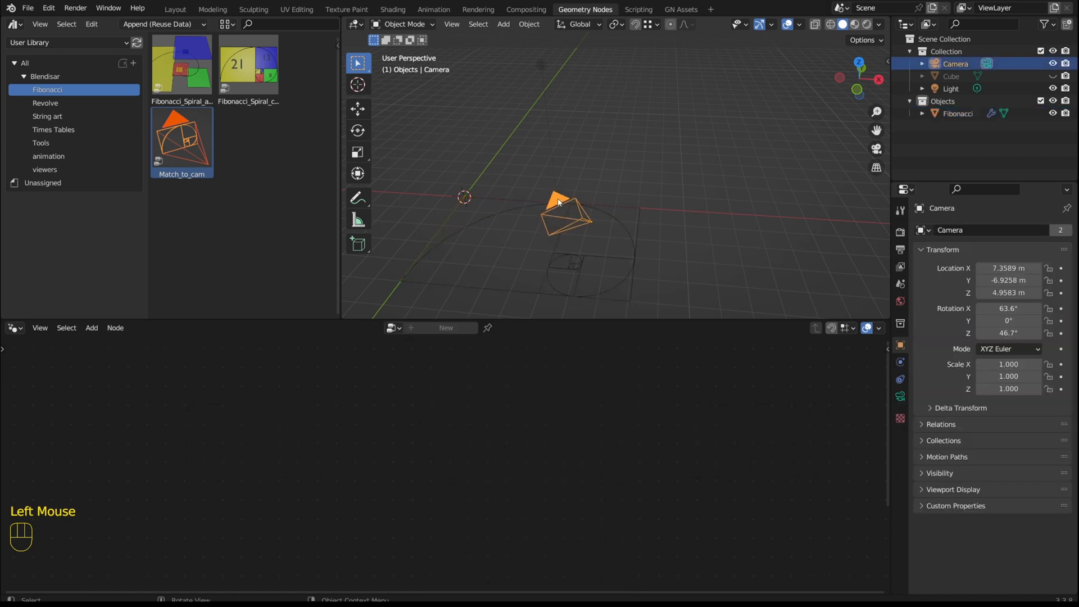
pyautogui.click(901, 396)
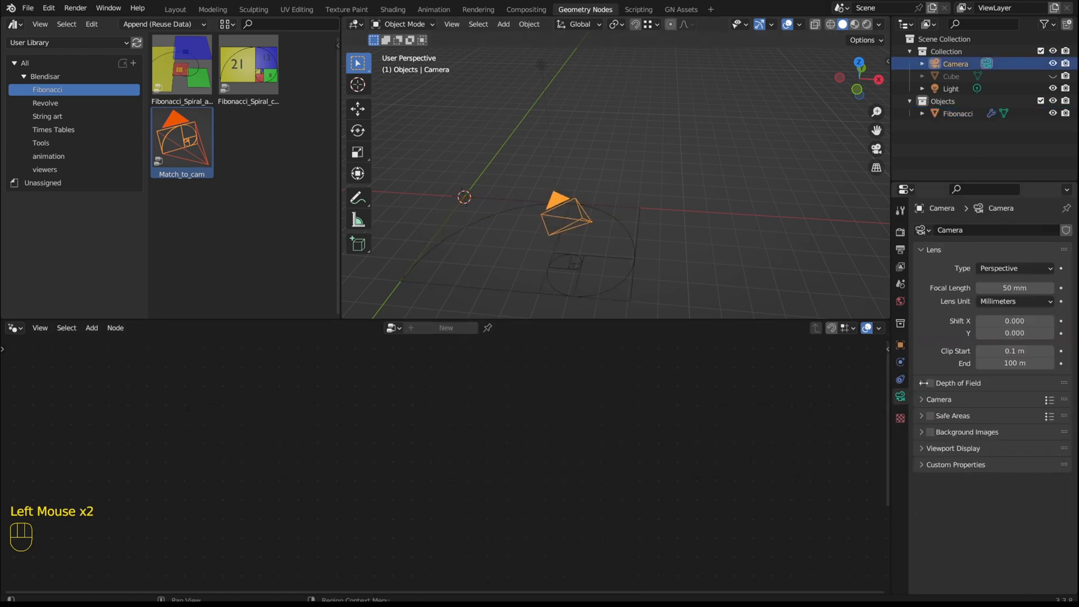
# Step: Set the camera's focal length to 70 mm
pyautogui.click(1004, 287)
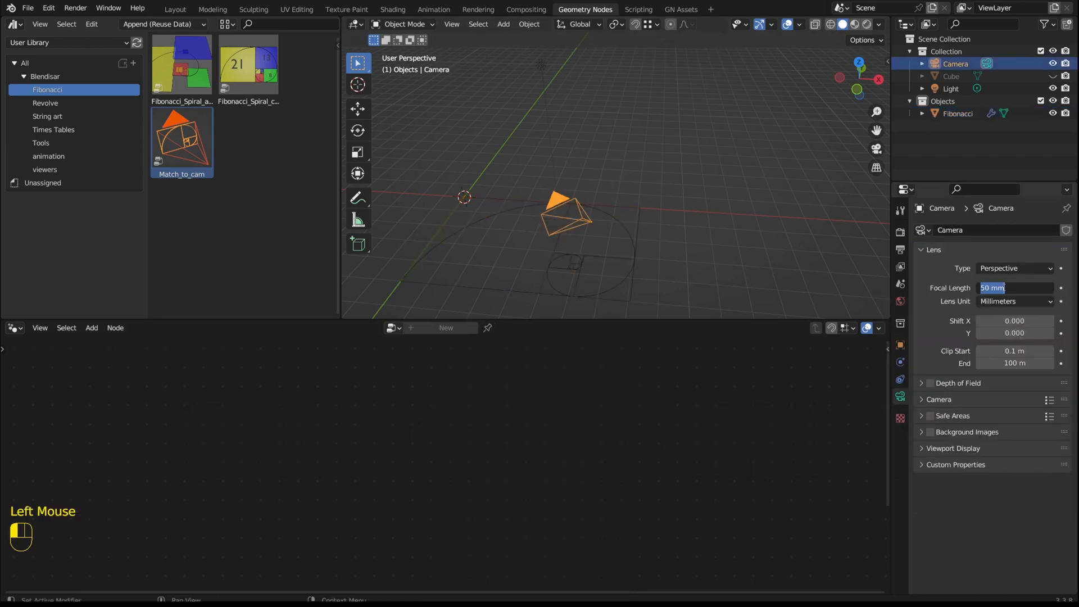
pyautogui.write('70')
pyautogui.press('Return')
# Step: Select the Fibonacci spiral and turn on Adjust to camera in its Match_to_cam node
pyautogui.click(572, 269)
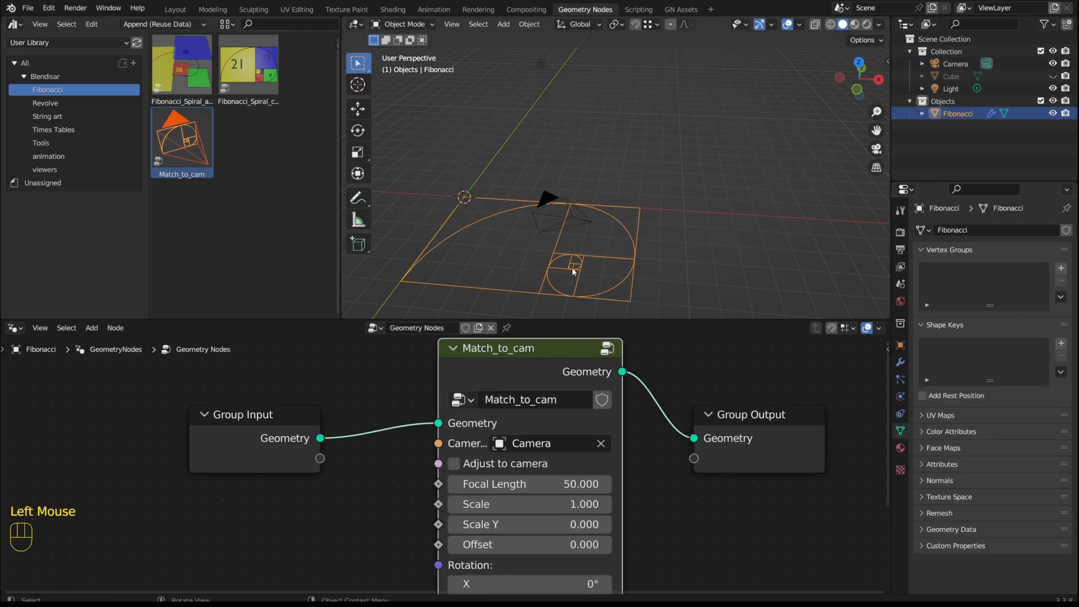
pyautogui.click(454, 464)
pyautogui.scroll(4, 535, 209)
pyautogui.moveTo(562, 216); pyautogui.dragTo(624, 227, button='middle')
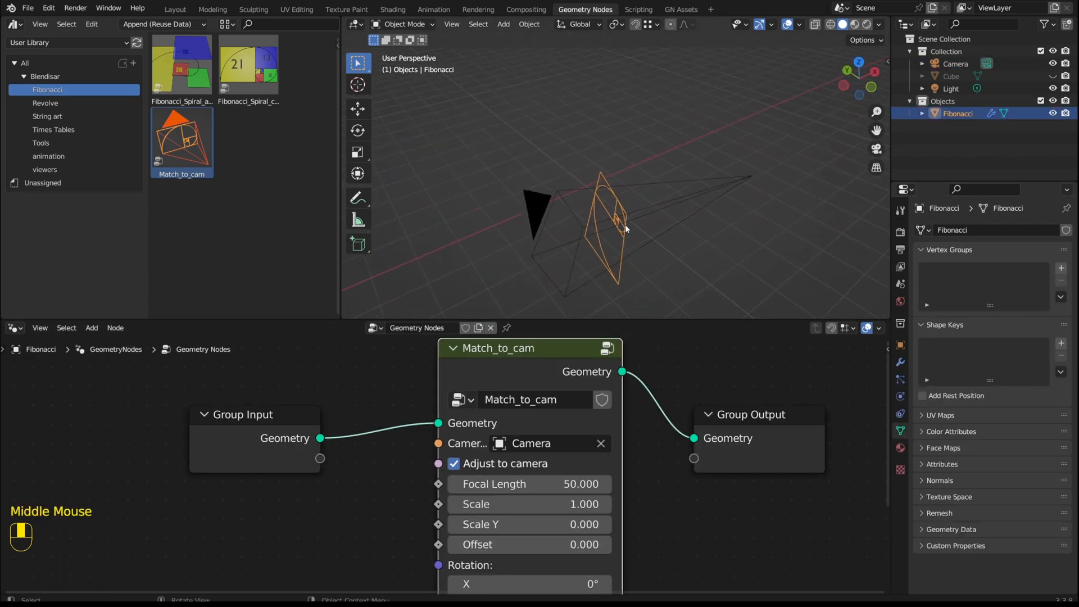
# Step: Set the Match_to_cam node's Focal Length to 70 and check the spiral's fit through the camera view
pyautogui.click(538, 484)
pyautogui.write('70')
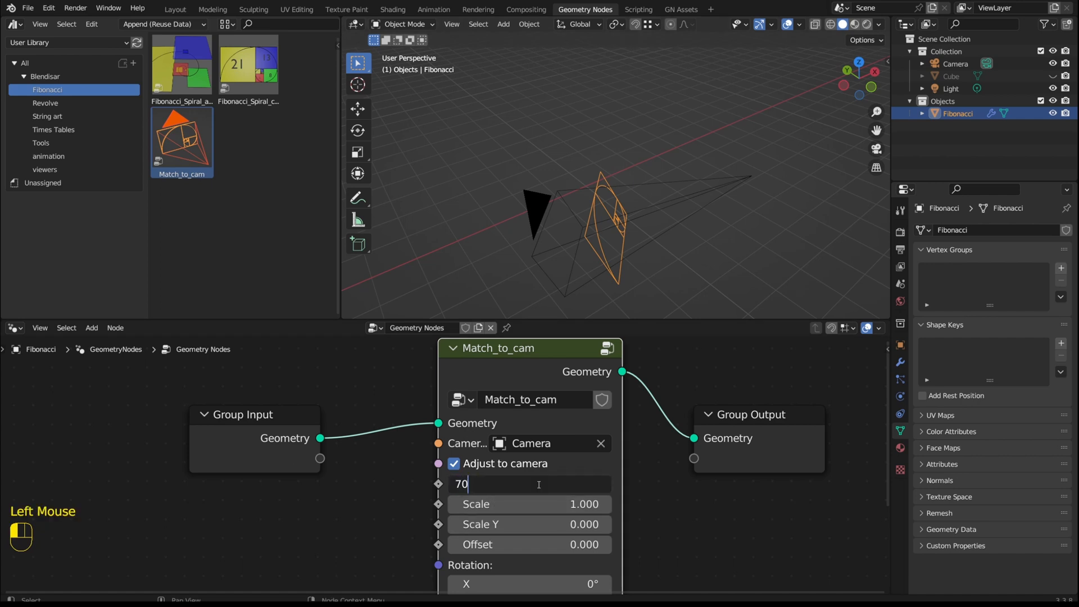
pyautogui.press('Return')
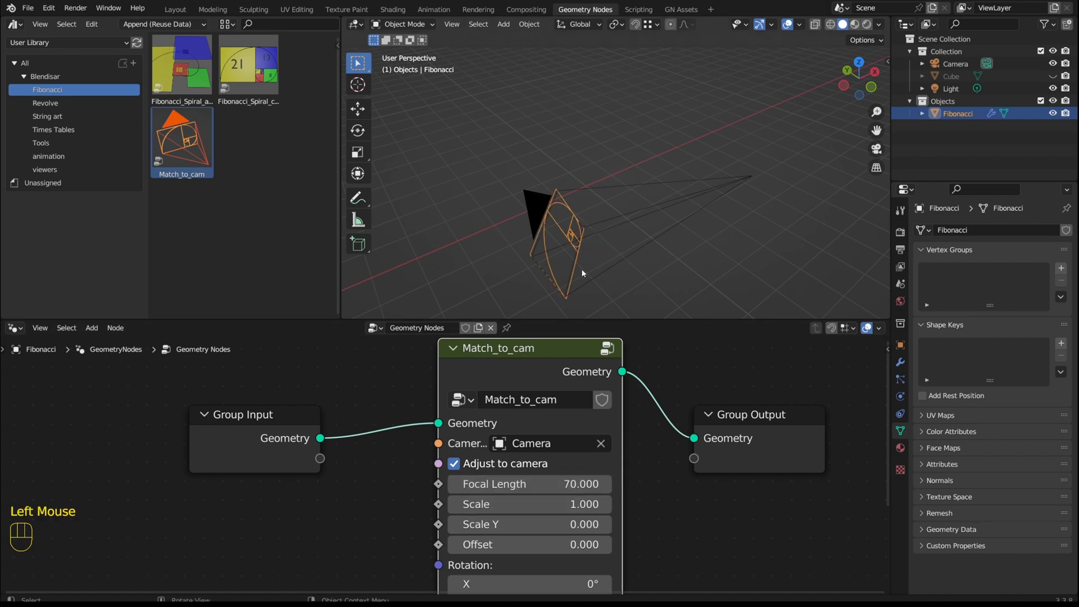
pyautogui.click(876, 149)
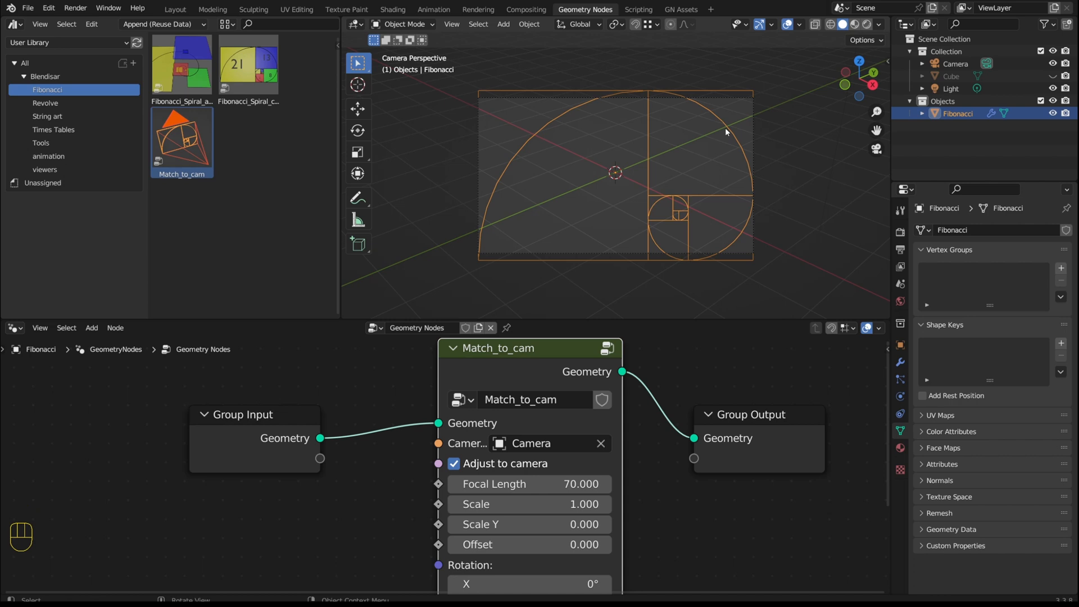
# Step: Display the render output settings and try a different vertical resolution
pyautogui.click(900, 250)
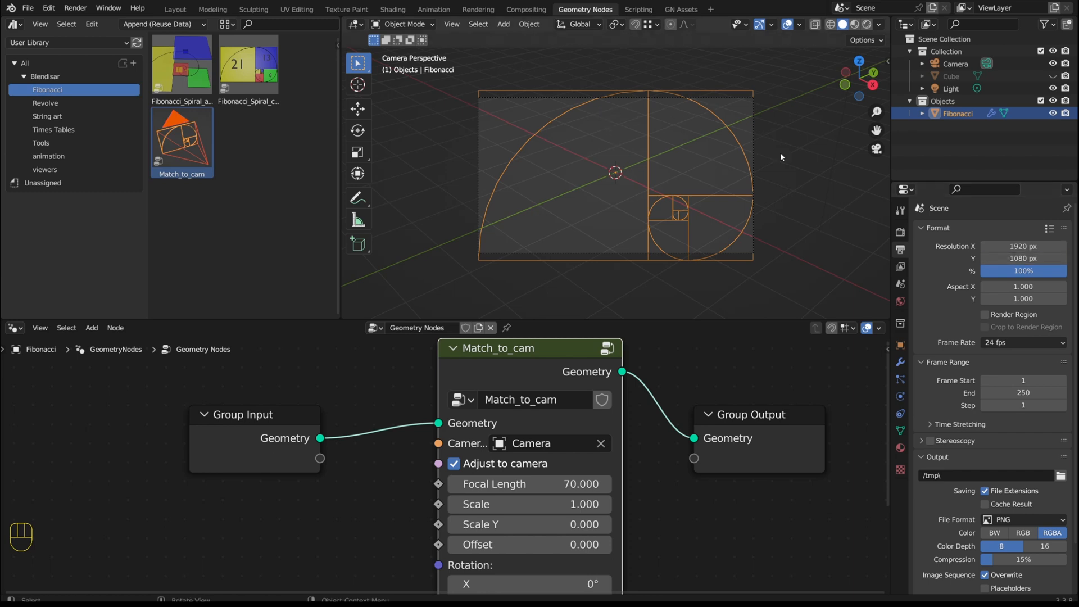
pyautogui.click(1021, 258)
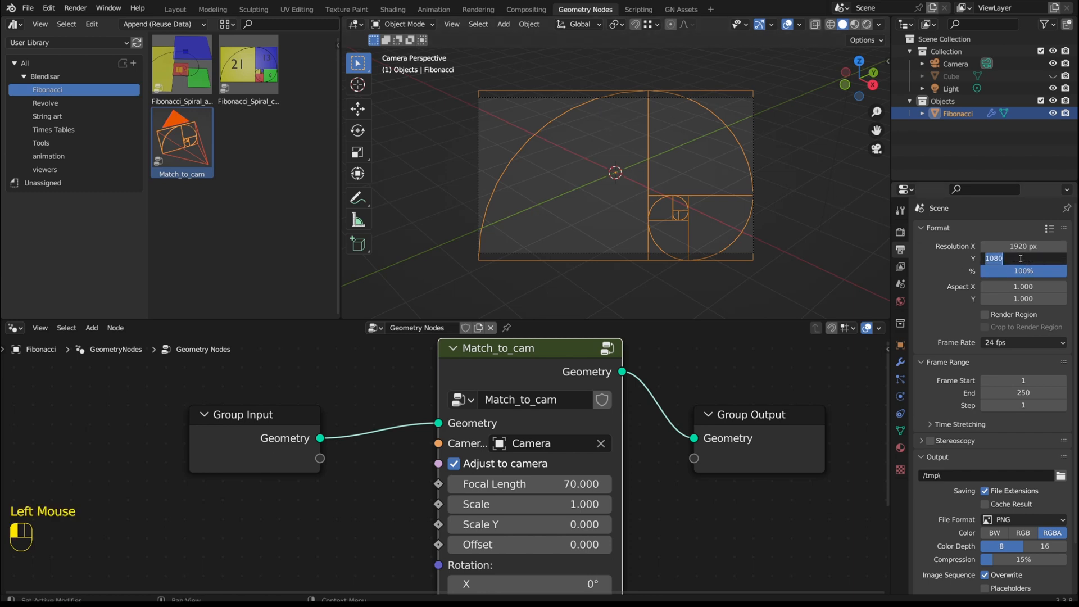
pyautogui.click(1043, 251)
pyautogui.moveTo(1021, 259); pyautogui.dragTo(1056, 258)
pyautogui.press('Escape')
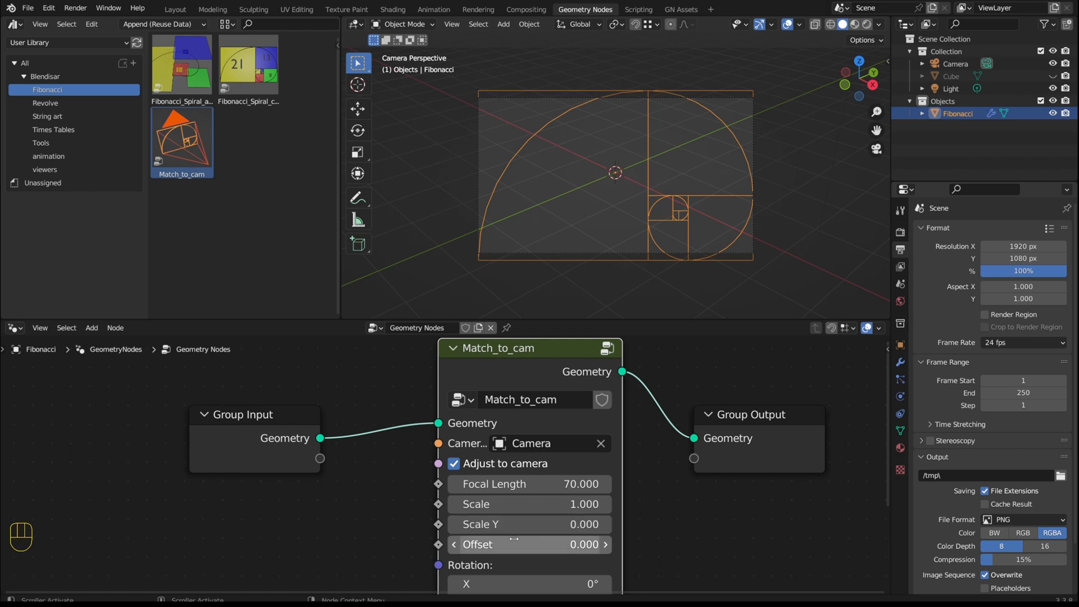
# Step: Try out the Match_to_cam node's Offset, inspect the spiral's distance from the camera, and reset Offset to 0
pyautogui.click(531, 544)
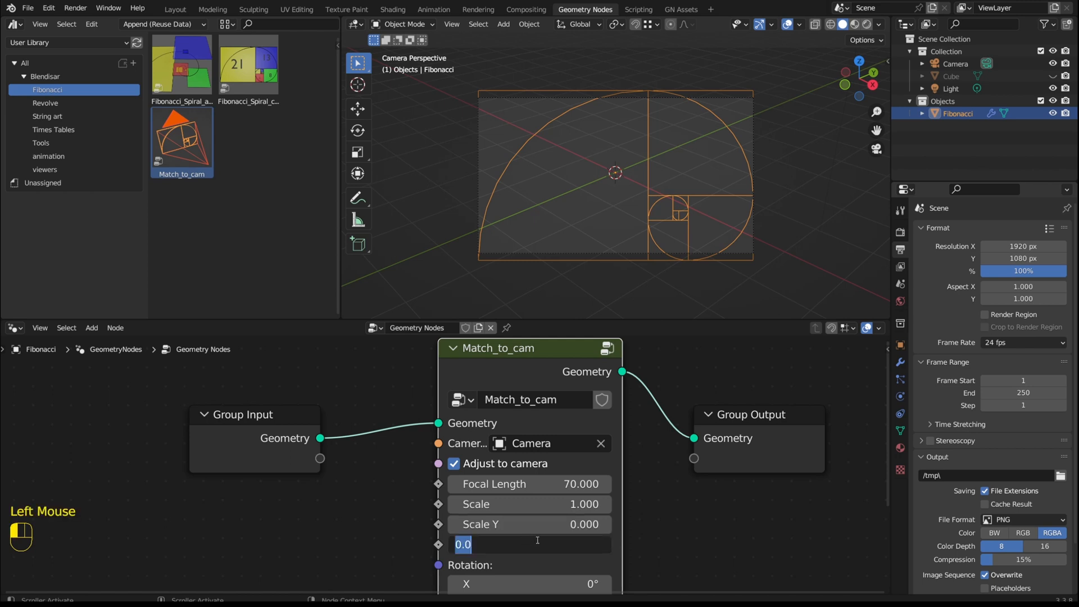
pyautogui.click(428, 552)
pyautogui.moveTo(503, 545)
pyautogui.mouseDown()
pyautogui.moveTo(570, 545)
pyautogui.moveTo(472, 545)
pyautogui.moveTo(509, 545)
pyautogui.moveTo(483, 545)
pyautogui.moveTo(493, 545)
pyautogui.mouseUp()
pyautogui.moveTo(564, 184); pyautogui.dragTo(611, 218, button='middle')
pyautogui.click(515, 546)
pyautogui.write('0')
pyautogui.press('Return')
pyautogui.press('KP_0')
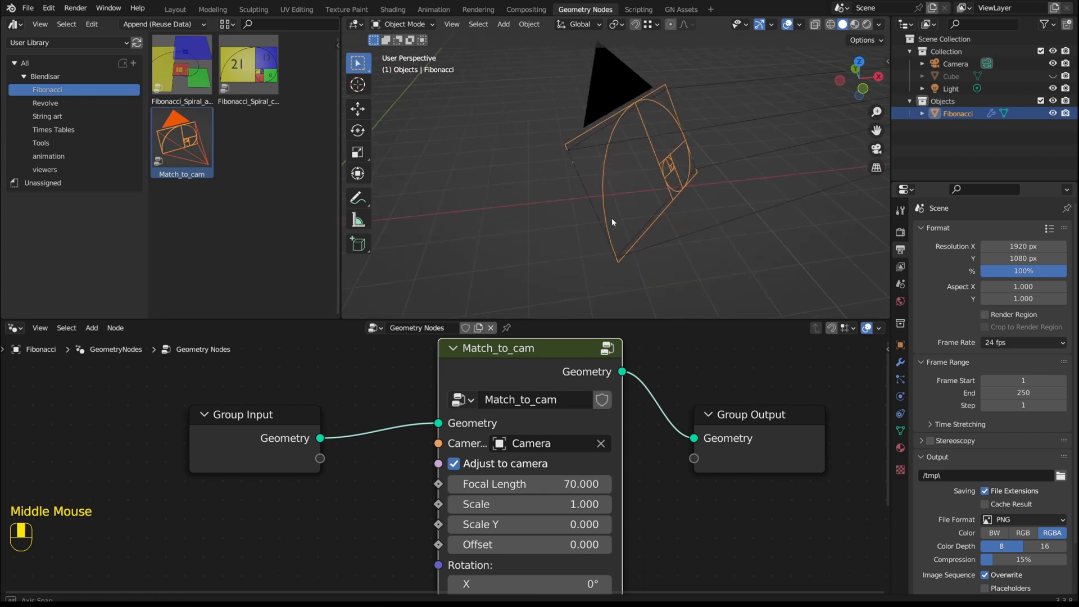
# Step: Try different Scale Y and rotation values on the Match_to_cam node and reset them to 0
pyautogui.moveTo(549, 515)
pyautogui.mouseDown()
pyautogui.moveTo(673, 516)
pyautogui.moveTo(516, 516)
pyautogui.moveTo(549, 516)
pyautogui.mouseUp()
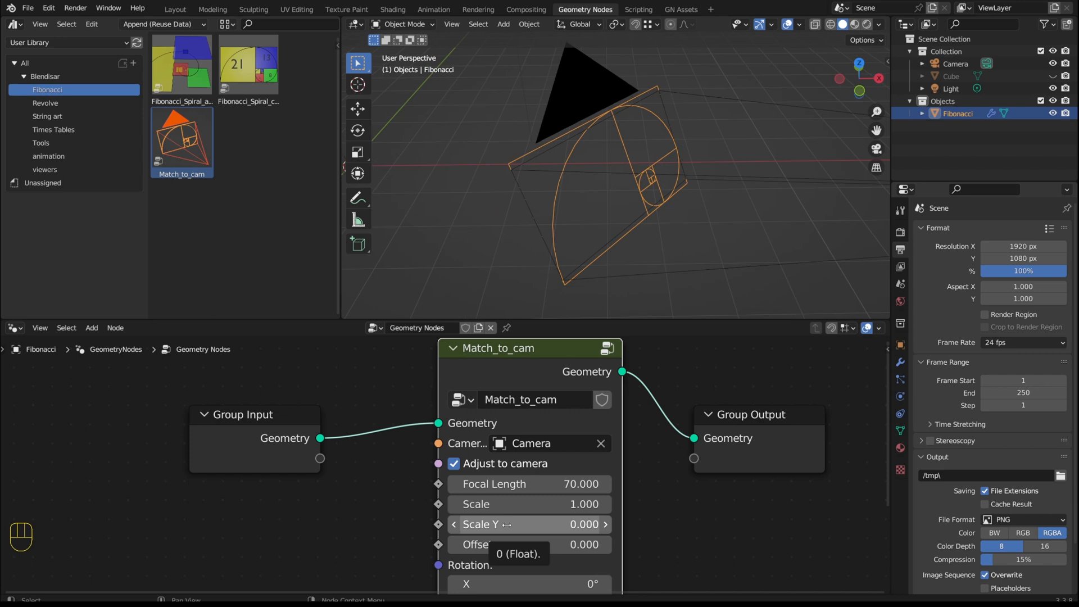
pyautogui.keyDown('shift'); pyautogui.moveTo(507, 524); pyautogui.dragTo(538, 524); pyautogui.keyUp('shift')
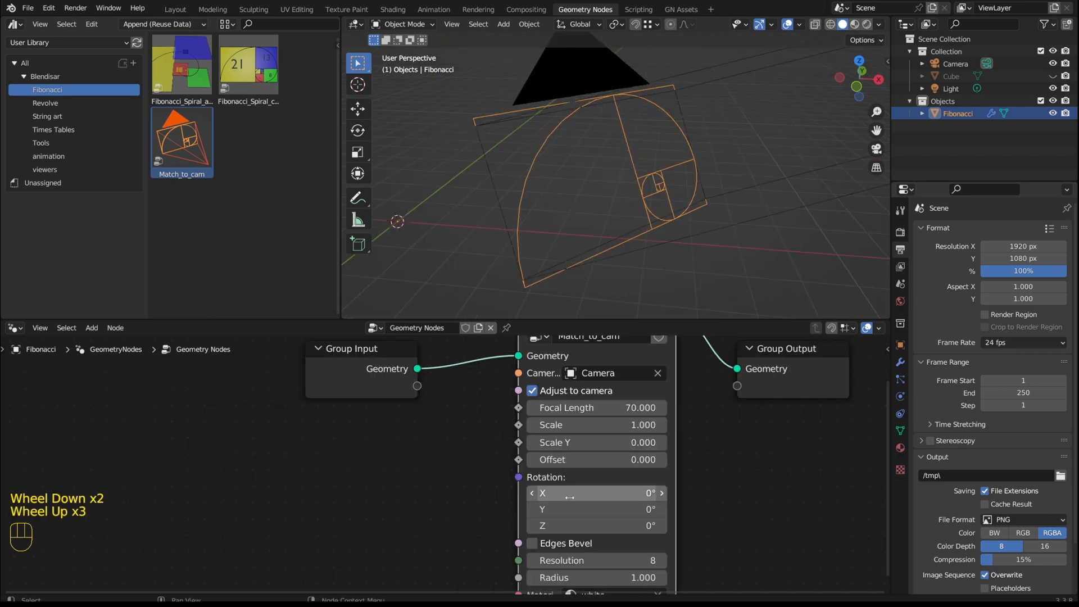
pyautogui.moveTo(569, 497)
pyautogui.mouseDown()
pyautogui.moveTo(554, 496)
pyautogui.moveTo(579, 496)
pyautogui.moveTo(575, 510)
pyautogui.moveTo(631, 511)
pyautogui.moveTo(566, 510)
pyautogui.mouseUp()
pyautogui.rightClick(579, 497)
pyautogui.click(618, 510)
pyautogui.write('0')
pyautogui.moveTo(597, 526)
pyautogui.mouseDown()
pyautogui.moveTo(635, 526)
pyautogui.moveTo(604, 526)
pyautogui.mouseUp()
pyautogui.doubleClick(596, 526)
pyautogui.write('0')
pyautogui.press('Return')
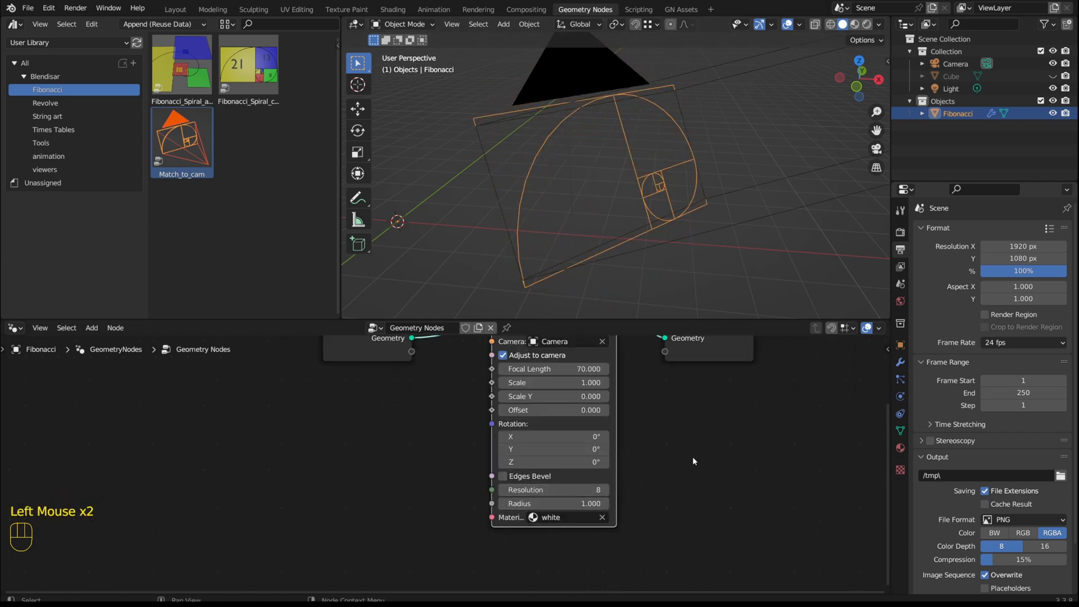
# Step: Turn on Edges Bevel in the Match_to_cam node and inspect the thickened spiral through the camera view
pyautogui.click(694, 458)
pyautogui.click(534, 476)
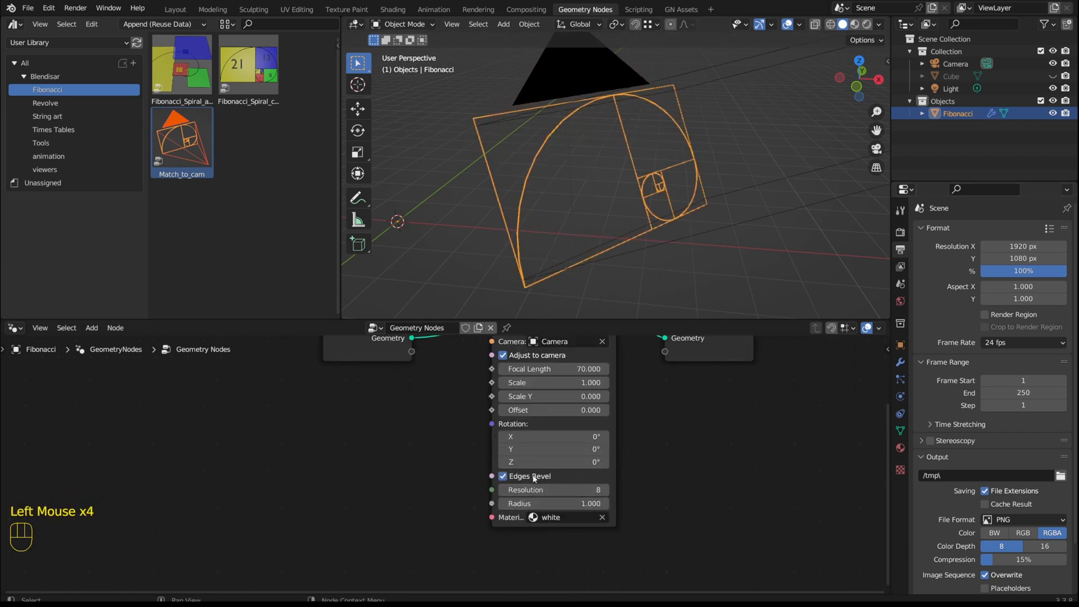
pyautogui.press('KP_0')
pyautogui.click(611, 204)
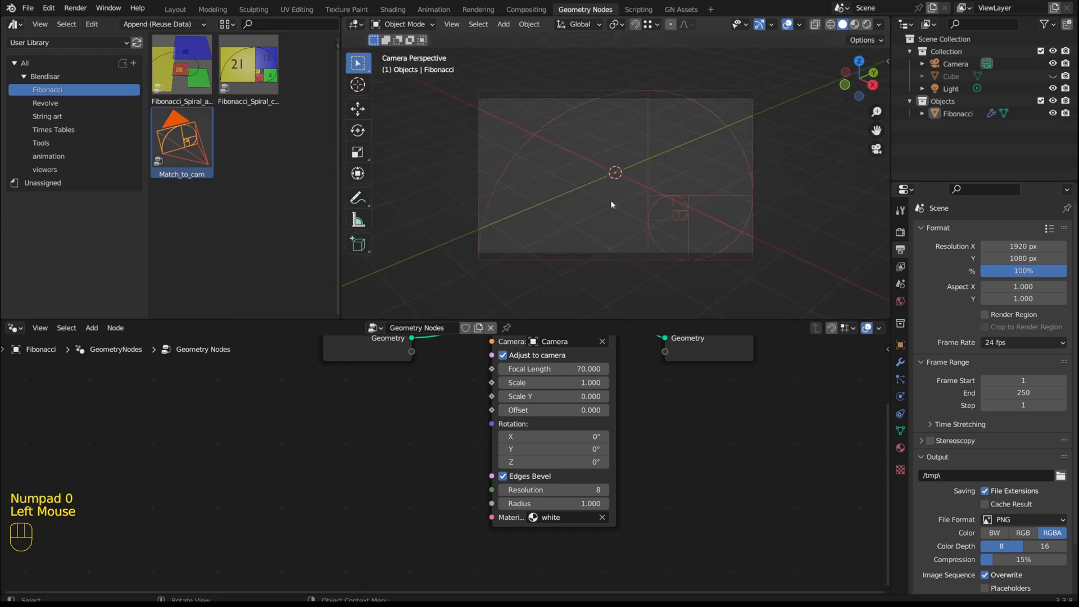
pyautogui.click(652, 215)
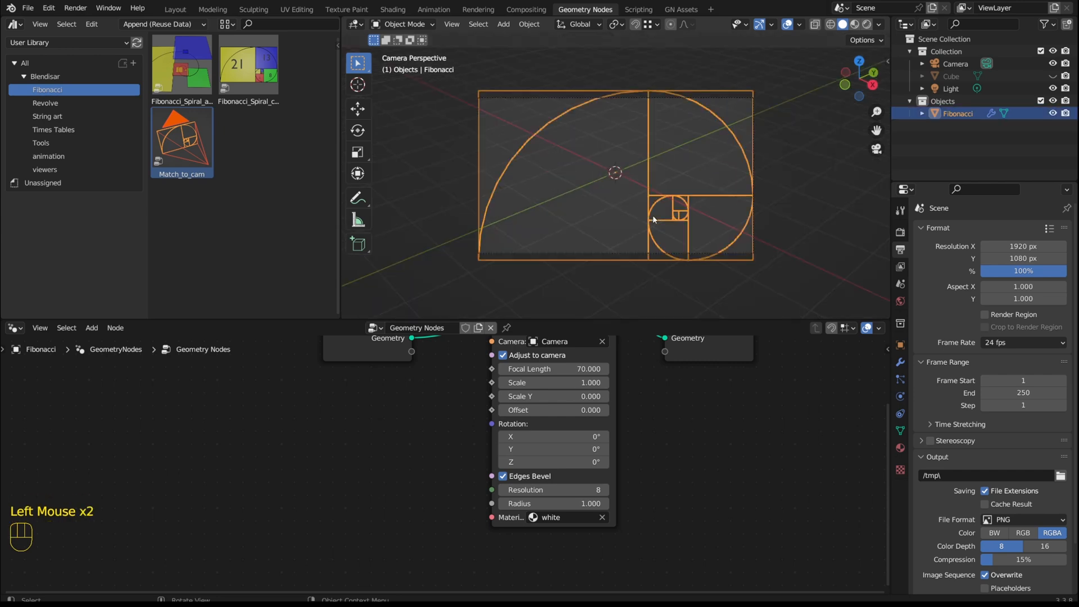
# Step: Try out a different Radius for the beveled edges and turn Edges Bevel off in the Match_to_cam node
pyautogui.click(554, 504)
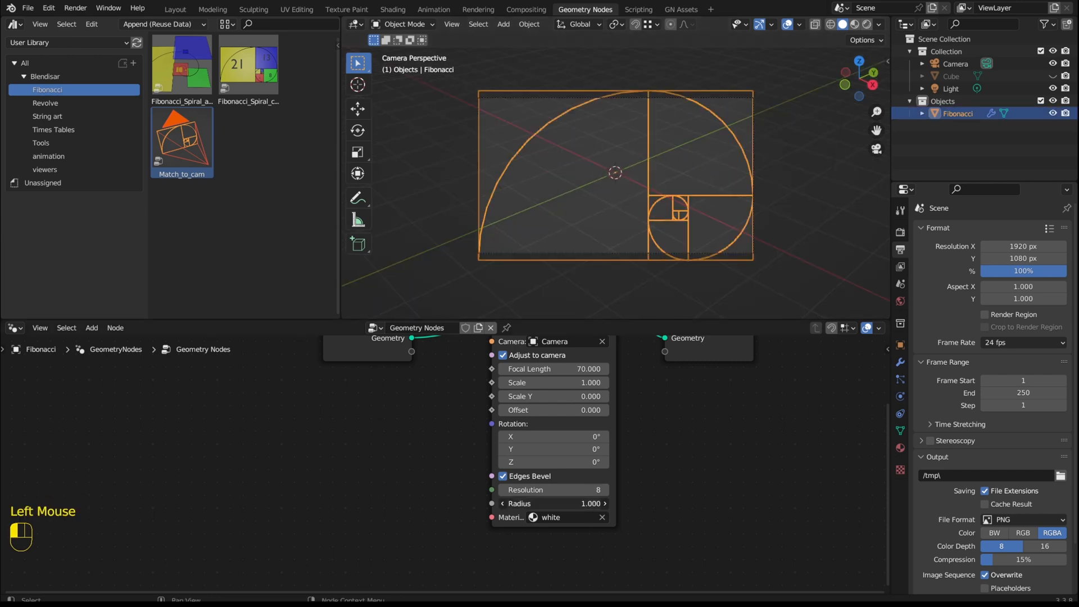
pyautogui.moveTo(554, 504); pyautogui.dragTo(602, 503)
pyautogui.click(689, 259)
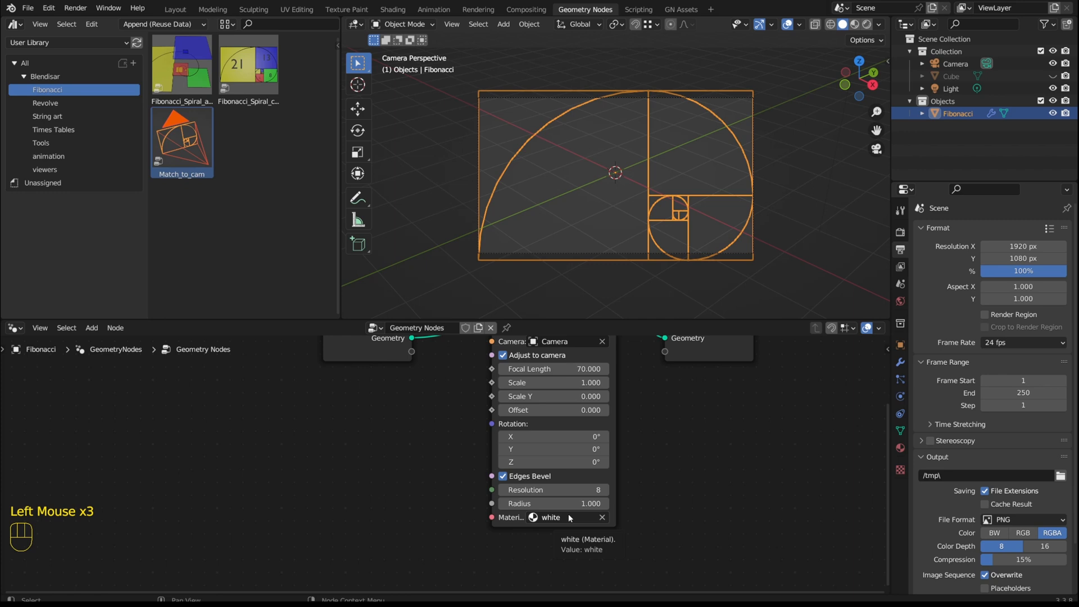
pyautogui.click(503, 476)
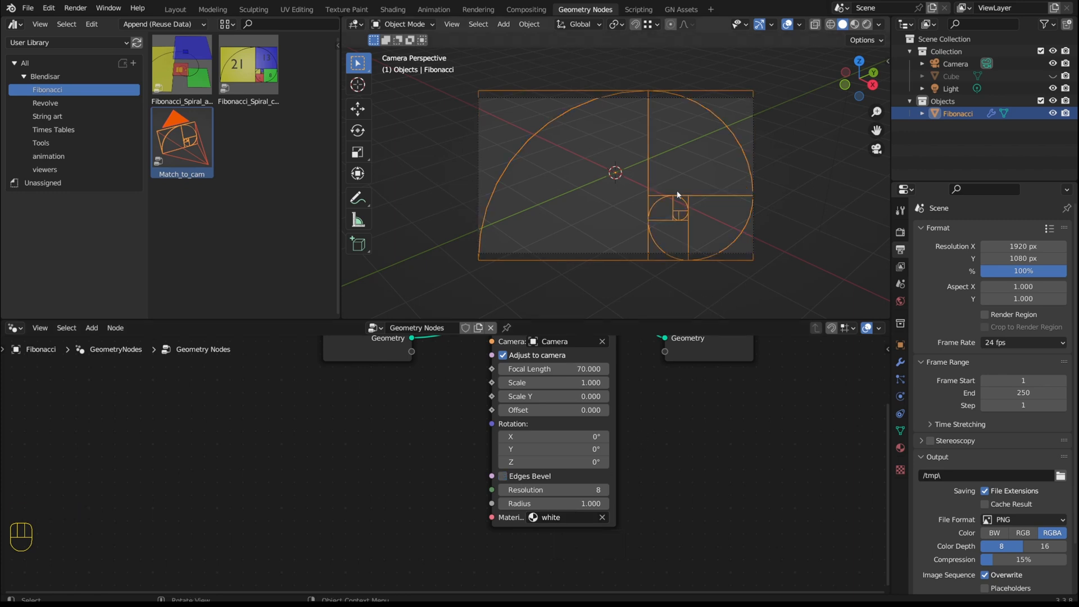
pyautogui.press('F12')
pyautogui.click(569, 445)
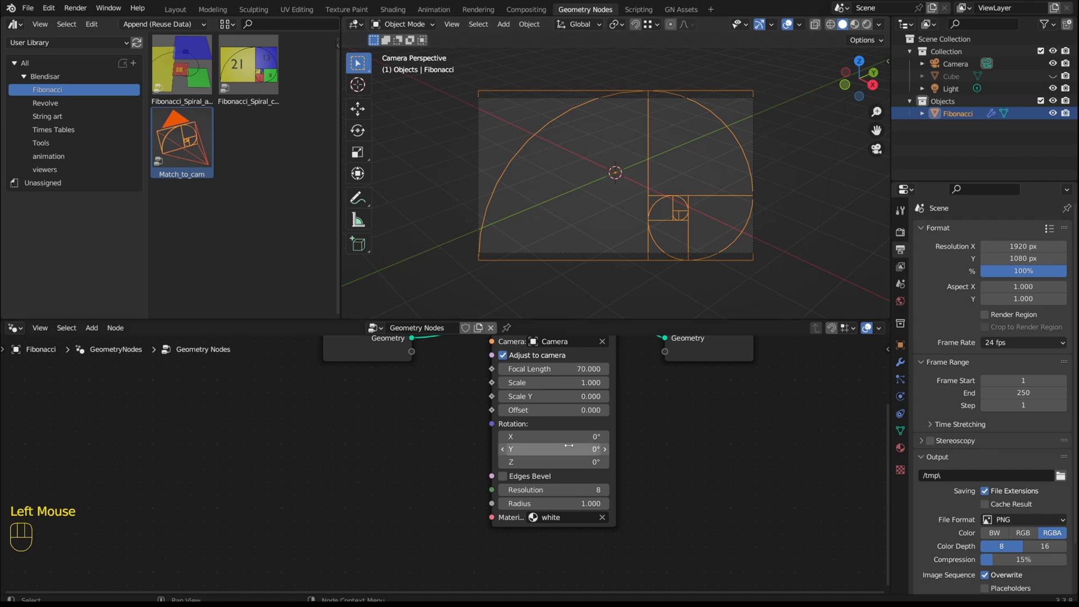
# Step: Turn off Adjust to camera in the Match_to_cam node and add a Grid node beside Group Input
pyautogui.scroll(-8, 570, 445)
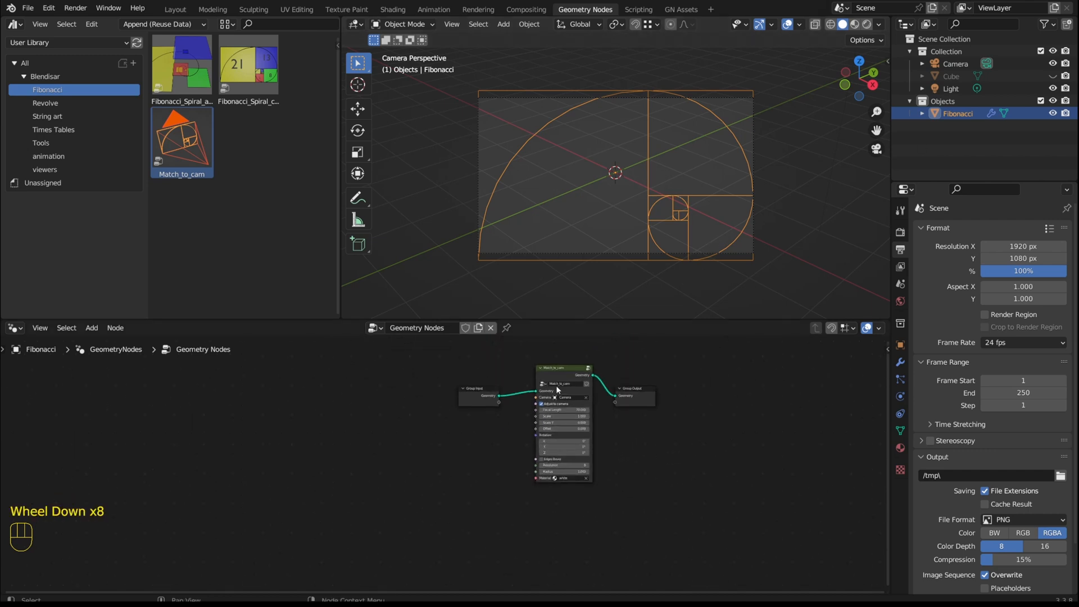
pyautogui.scroll(4, 549, 380)
pyautogui.scroll(2, 548, 380)
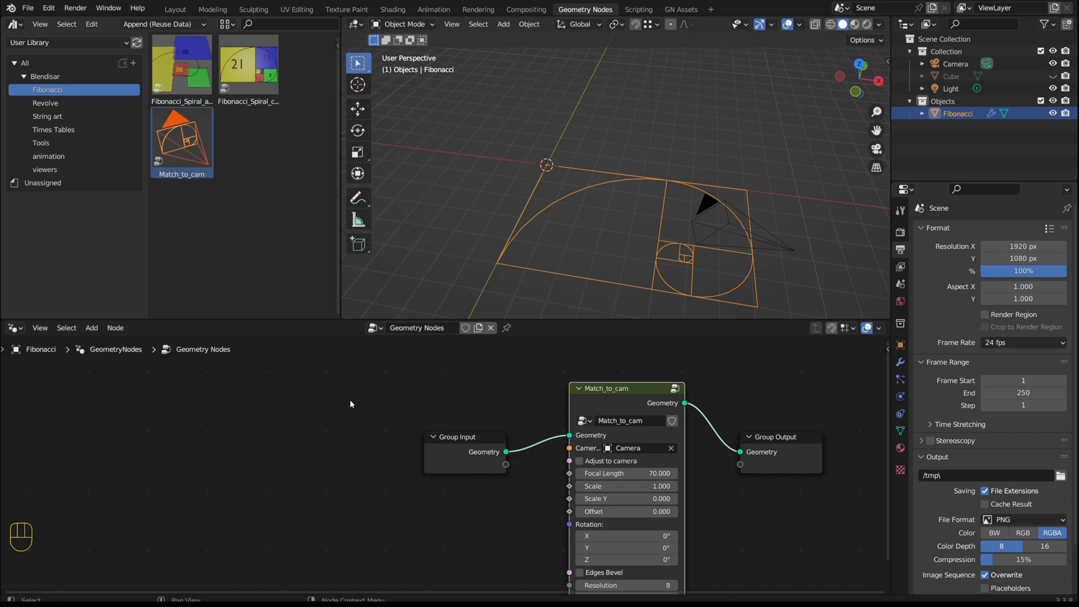
pyautogui.hotkey('shift', 'a')
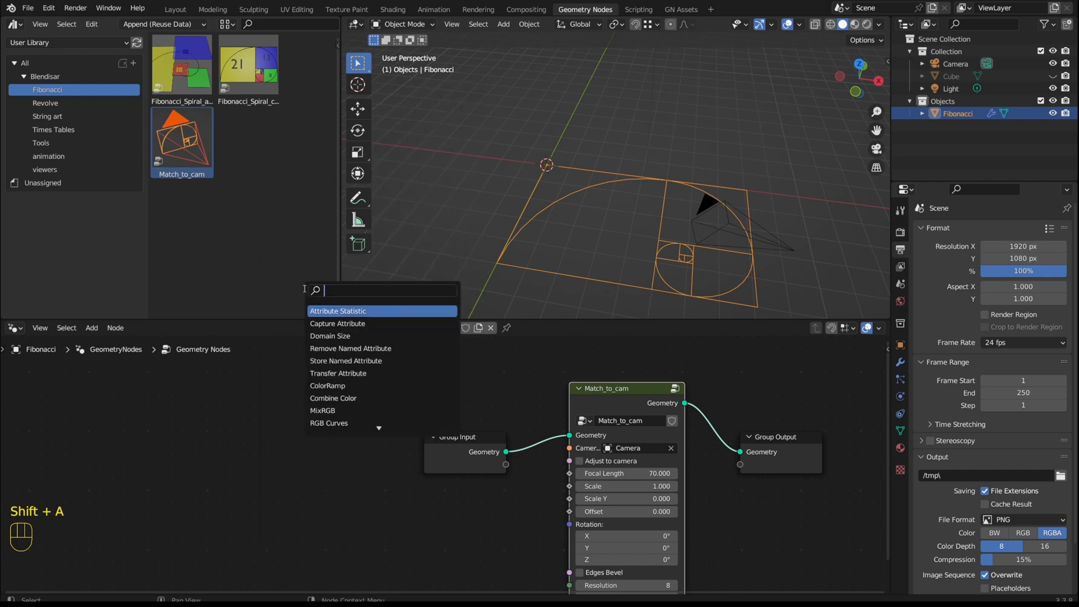
pyautogui.write('grid')
pyautogui.press('Return')
pyautogui.click(316, 417)
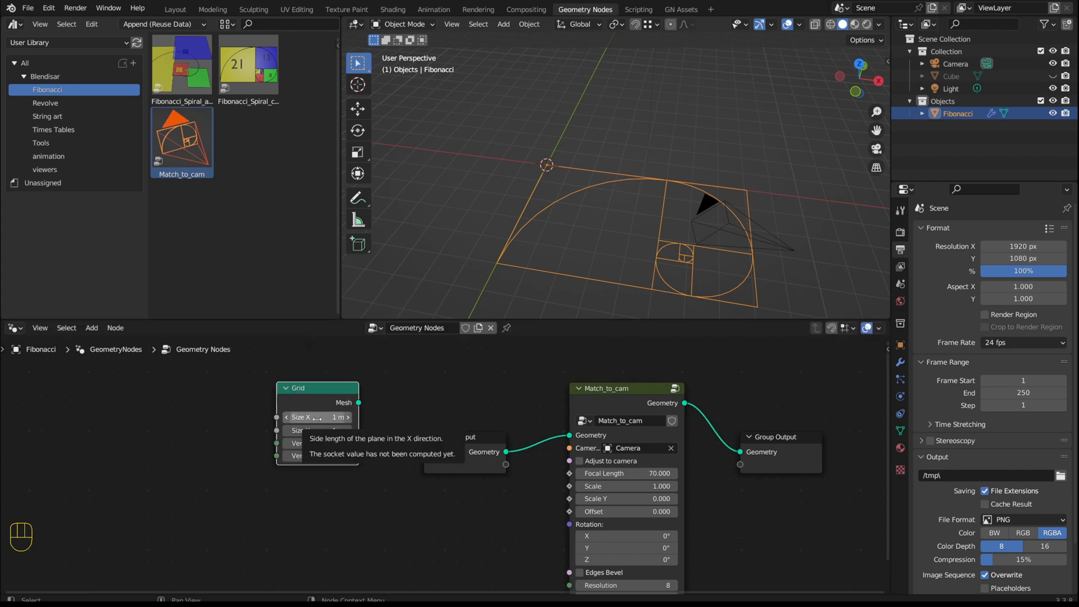
# Step: Set the Grid node's Size X to 1.92 m and Size Y to 1.08 m
pyautogui.click(315, 417)
pyautogui.write('1')
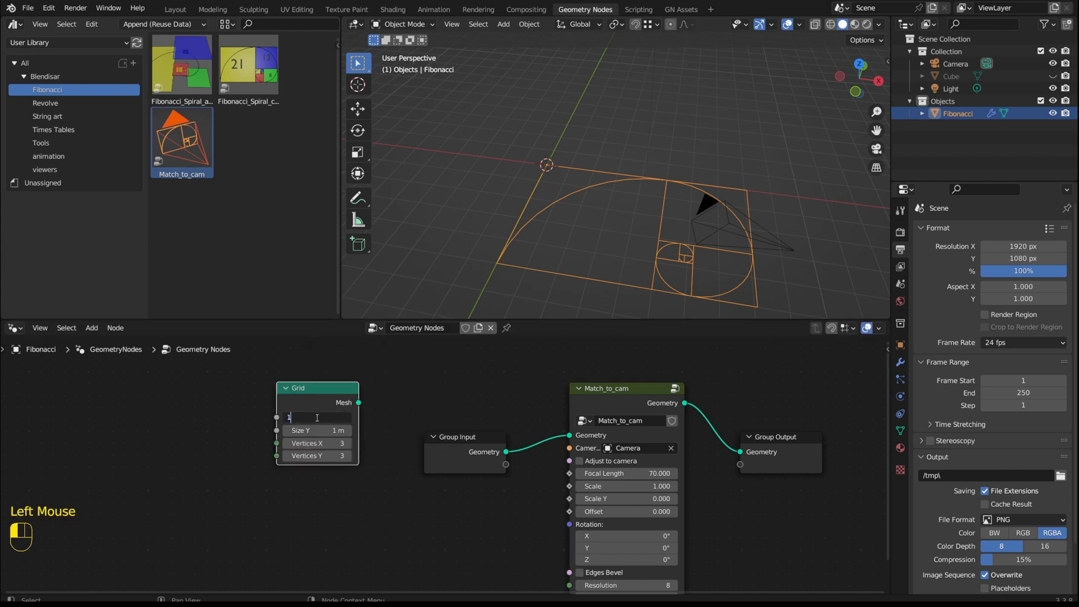
pyautogui.write('.92')
pyautogui.click(317, 429)
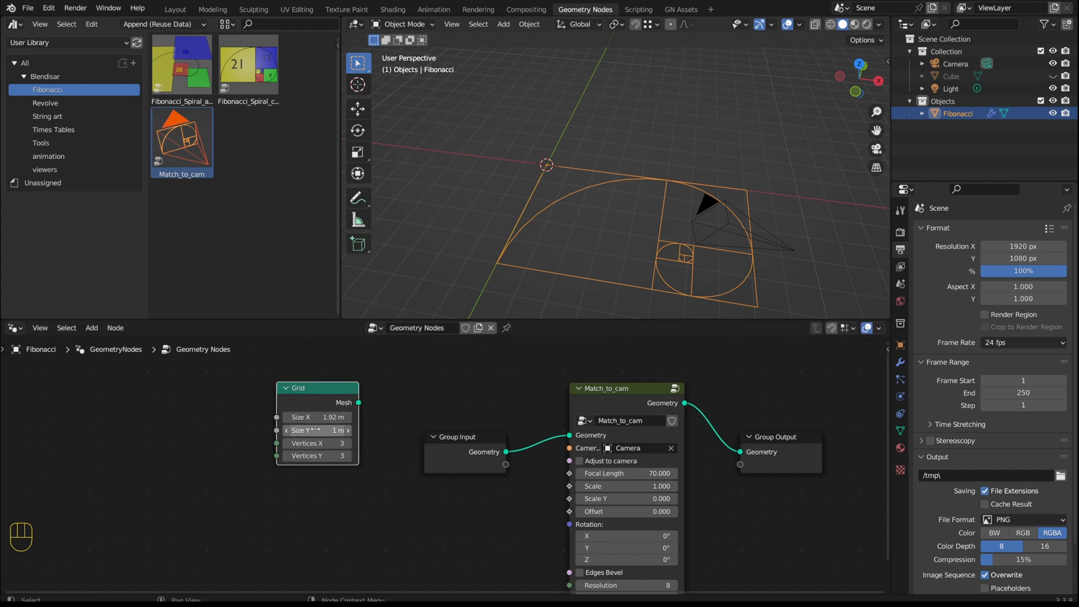
pyautogui.write('1.08')
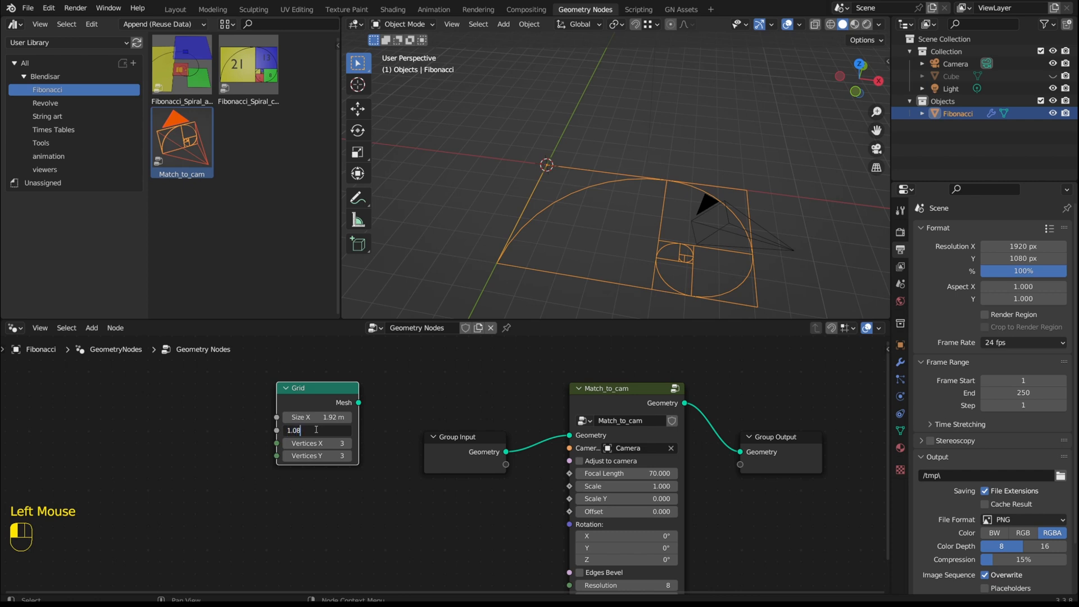
pyautogui.press('Return')
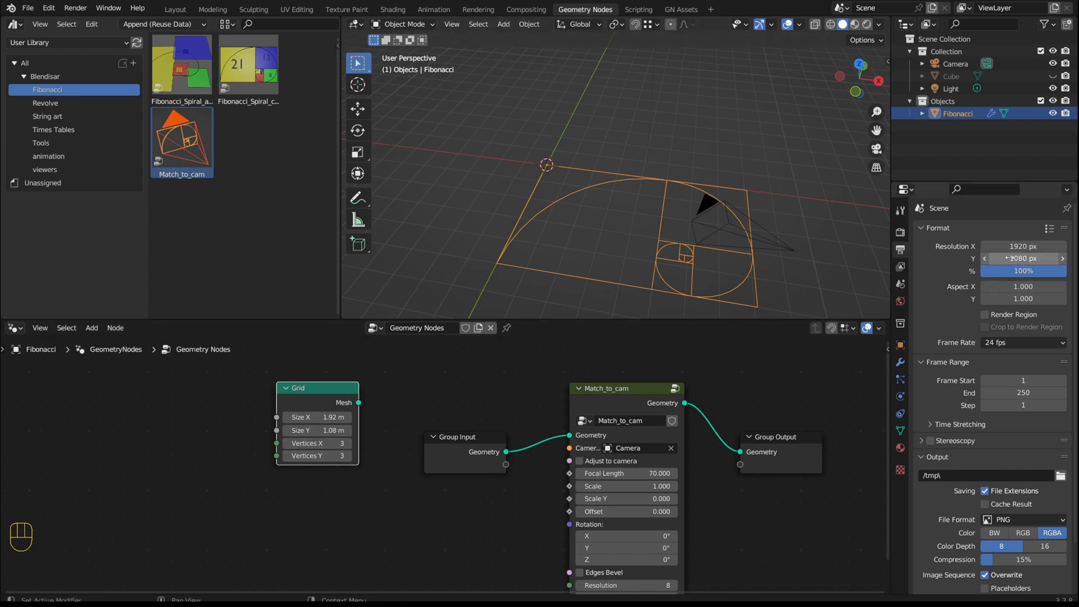
# Step: Connect the Grid's Mesh output to Match_to_cam's Geometry input and turn on Edges Bevel with a Radius of 5.4
pyautogui.moveTo(358, 403); pyautogui.dragTo(576, 436)
pyautogui.scroll(1, 554, 188)
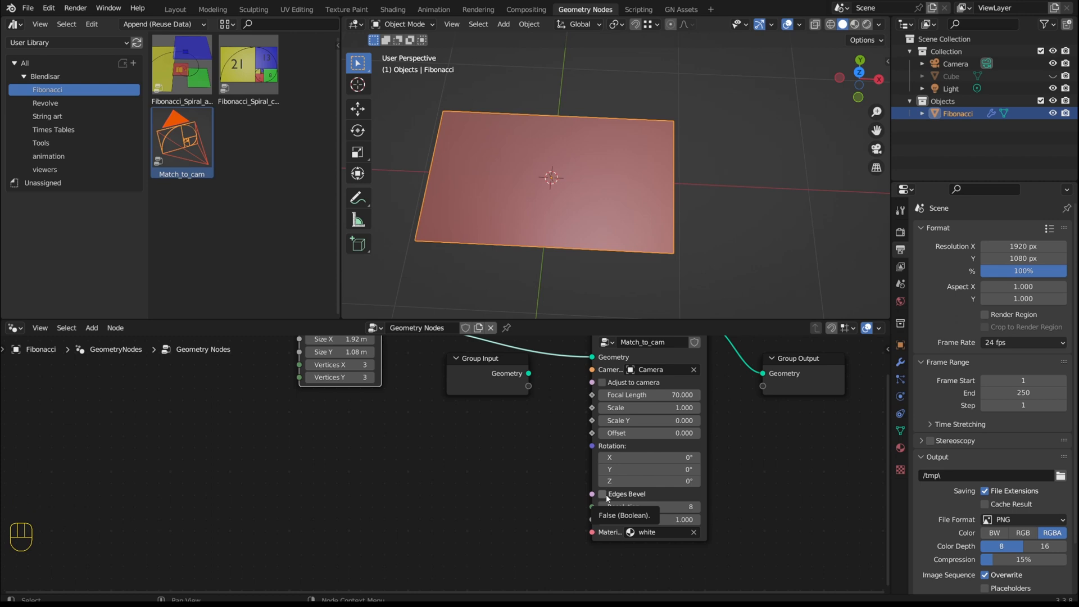
pyautogui.click(603, 494)
pyautogui.scroll(3, 575, 445)
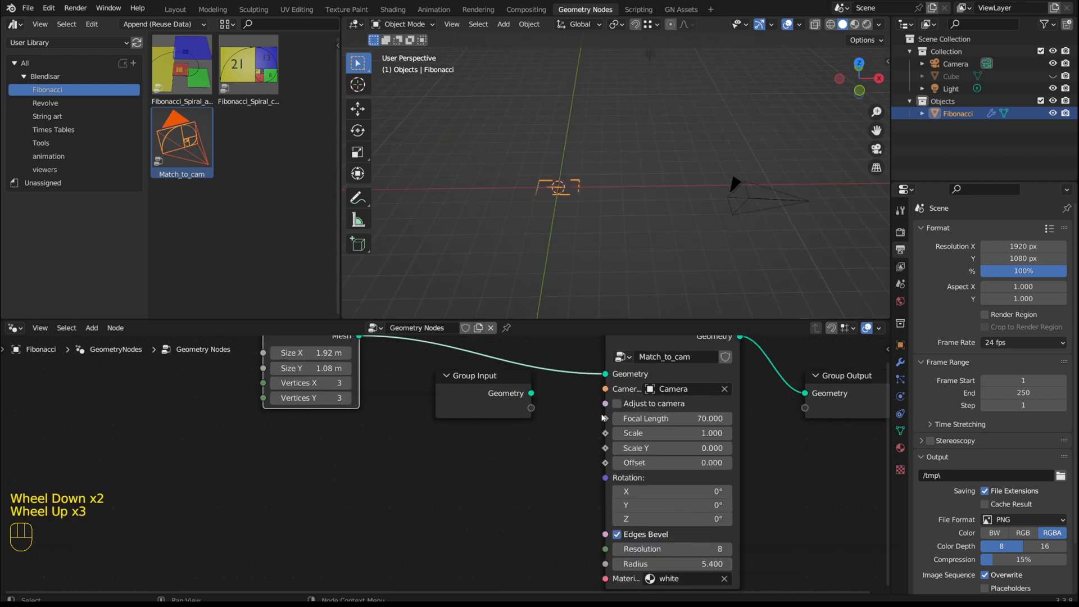
# Step: Turn on Adjust to camera for the grid and check its fit through the camera view
pyautogui.click(618, 404)
pyautogui.scroll(5, 724, 213)
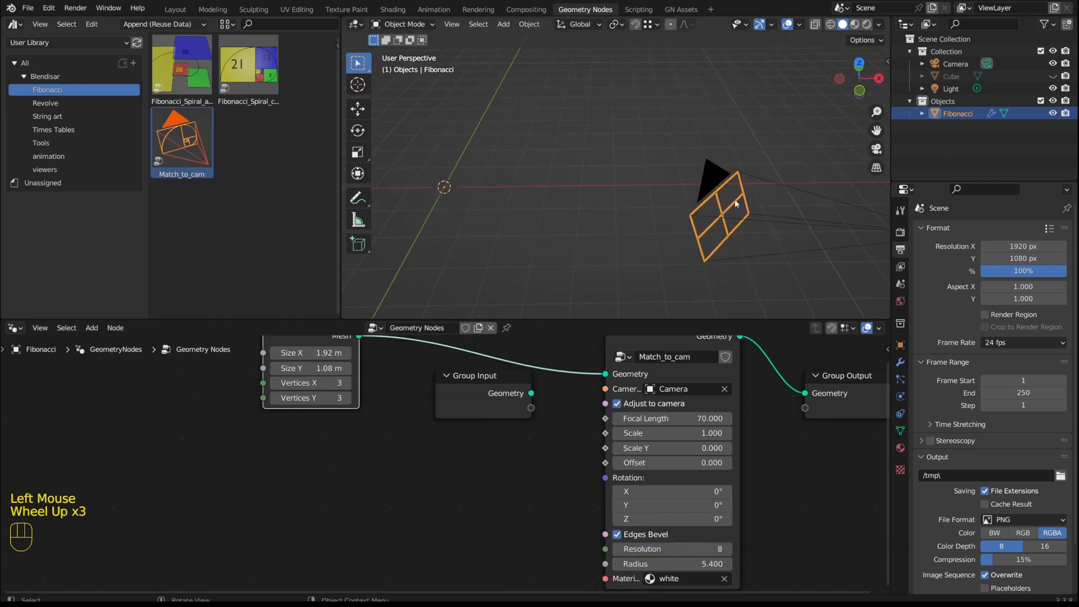
pyautogui.press('KP_0')
# Step: Increase the Grid node's Vertices X and Vertices Y by one each
pyautogui.scroll(-1, 427, 466)
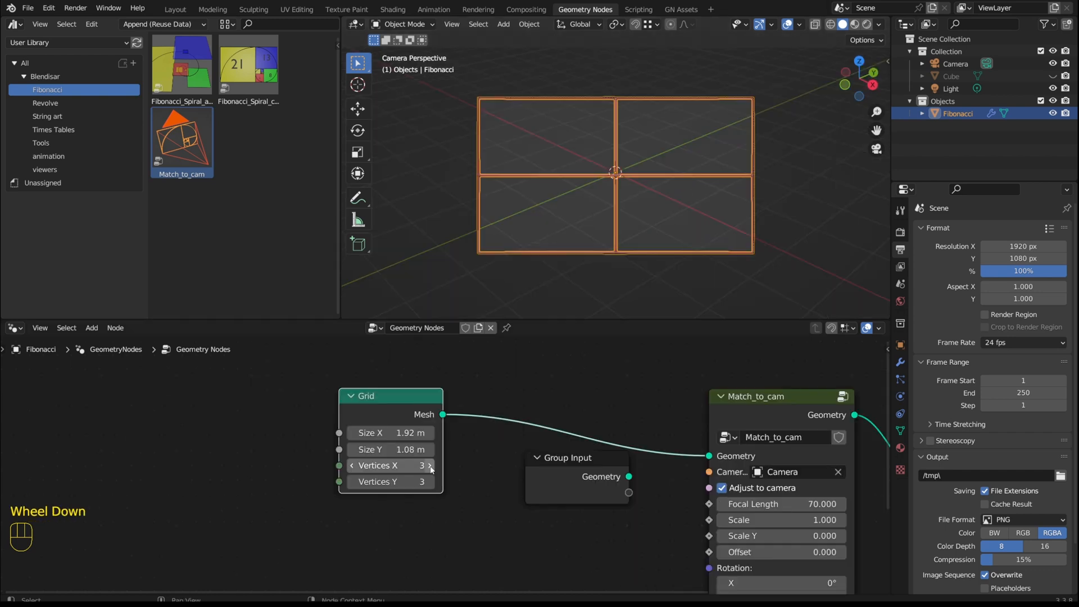
pyautogui.click(431, 466)
pyautogui.click(430, 481)
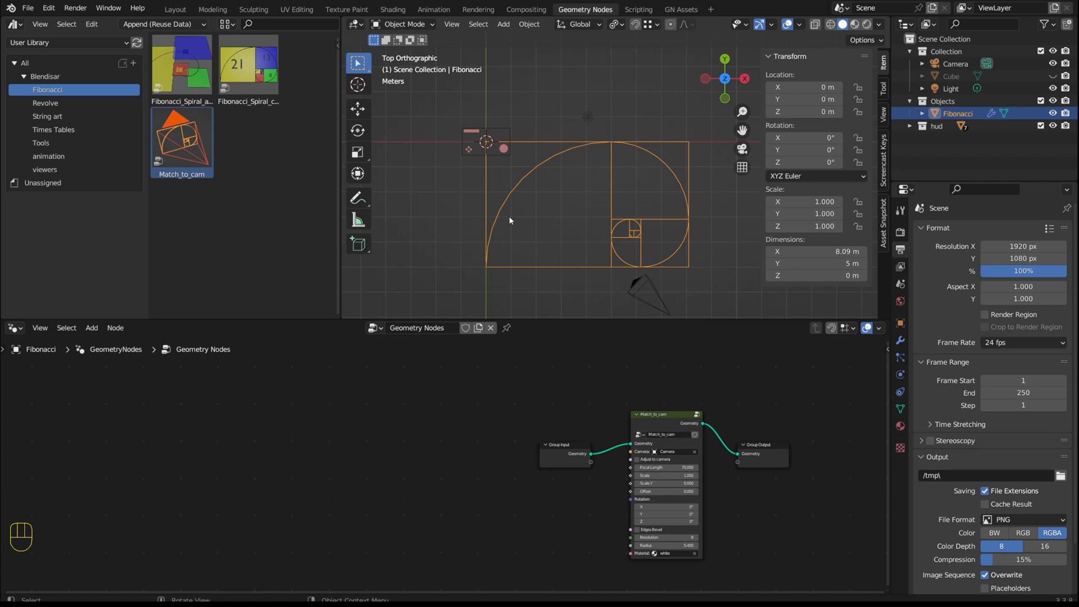
# Step: Exclude the Objects collection from the view layer
pyautogui.click(1040, 101)
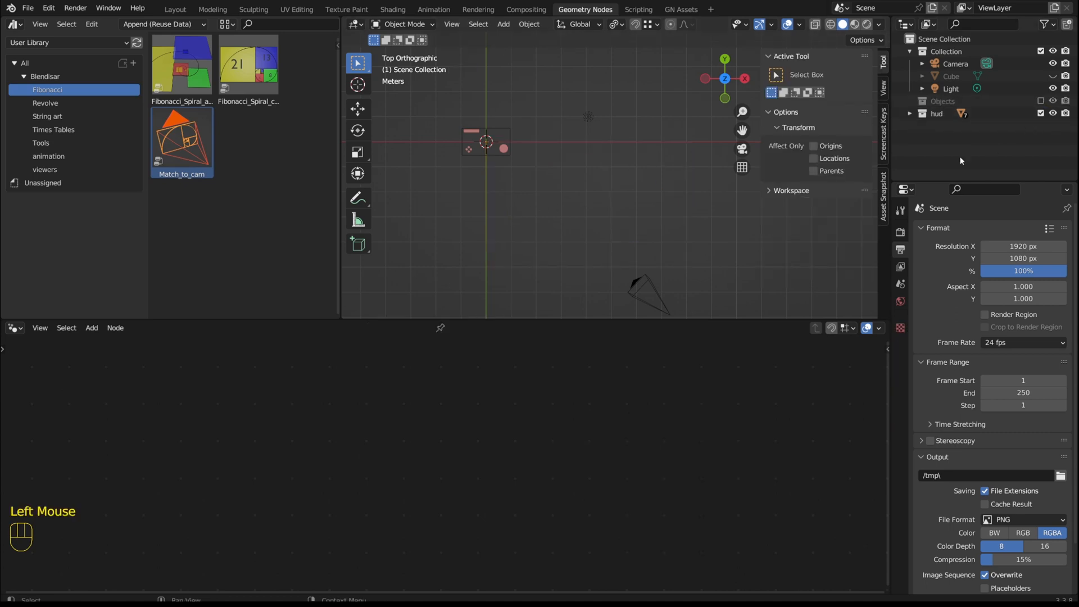
# Step: Exclude the hud collection from the view layer, and unhide and select the Cube
pyautogui.scroll(9, 528, 157)
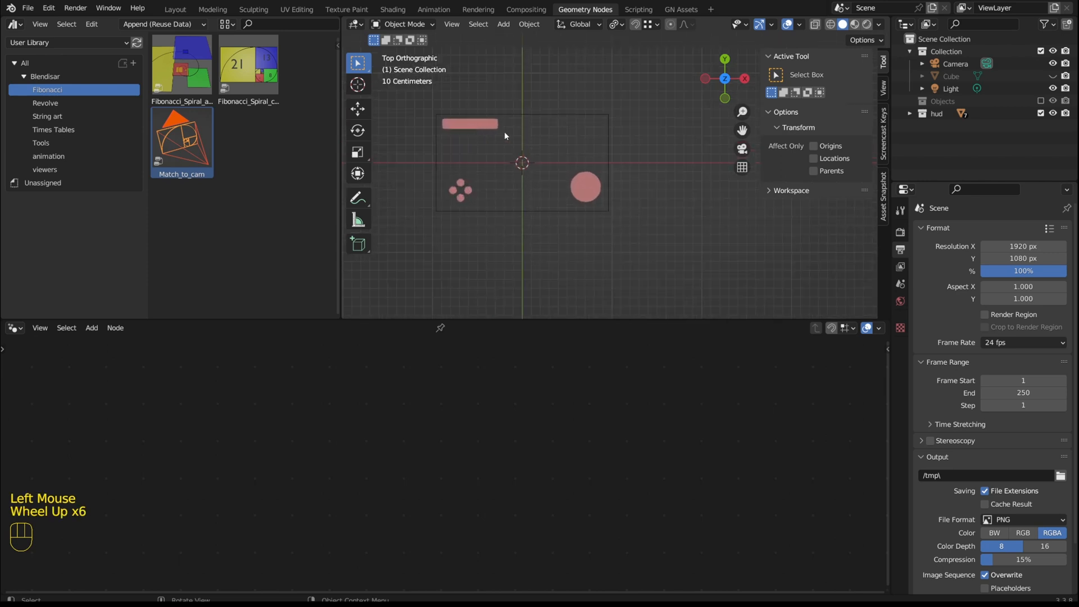
pyautogui.scroll(-2, 738, 163)
pyautogui.scroll(1, 738, 162)
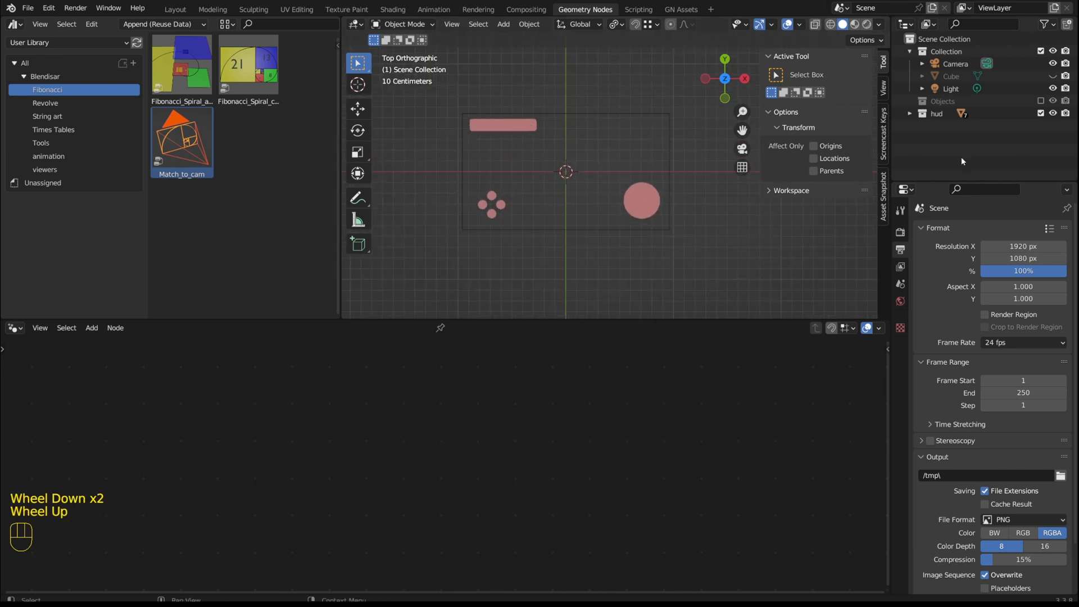
pyautogui.click(939, 115)
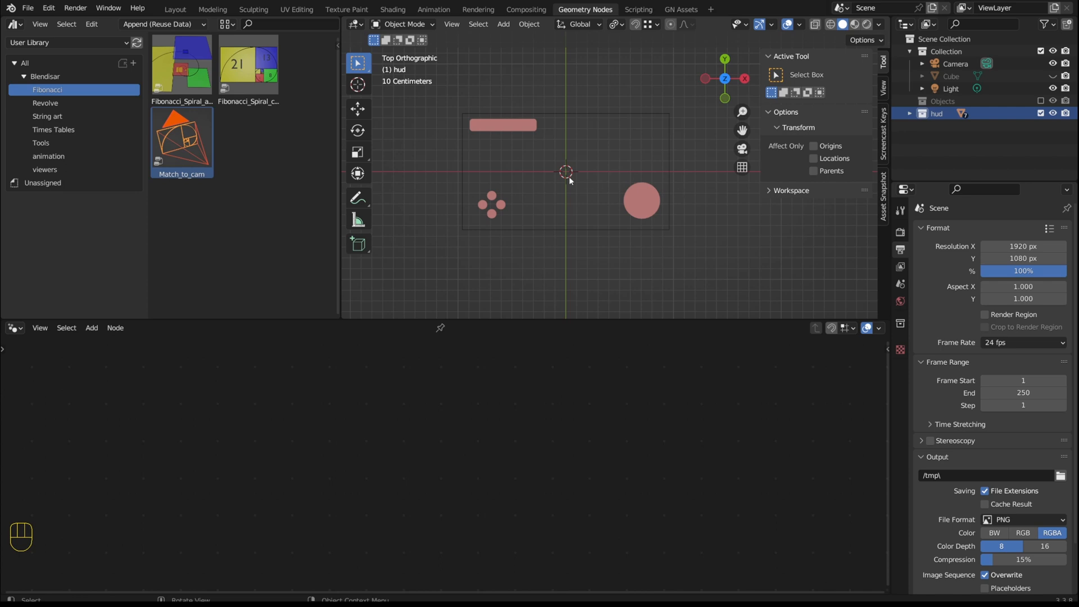
pyautogui.click(909, 113)
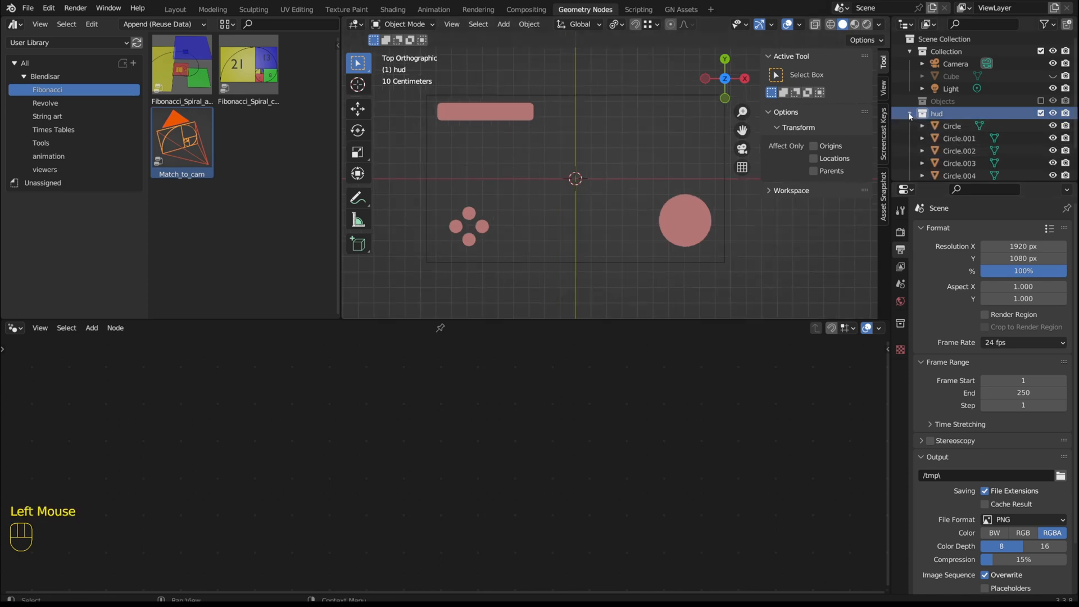
pyautogui.click(1040, 113)
pyautogui.click(1053, 76)
pyautogui.click(607, 160)
# Step: Create a new geometry node tree for the Cube and move Group Input well away from Group Output
pyautogui.scroll(-3, 600, 160)
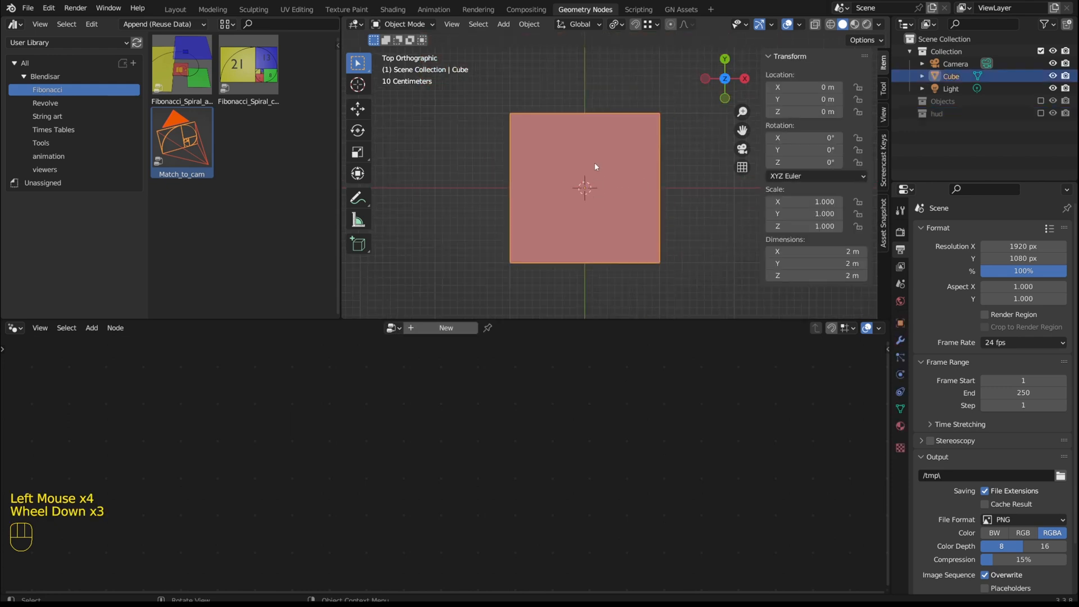
pyautogui.scroll(-2, 595, 166)
pyautogui.click(438, 328)
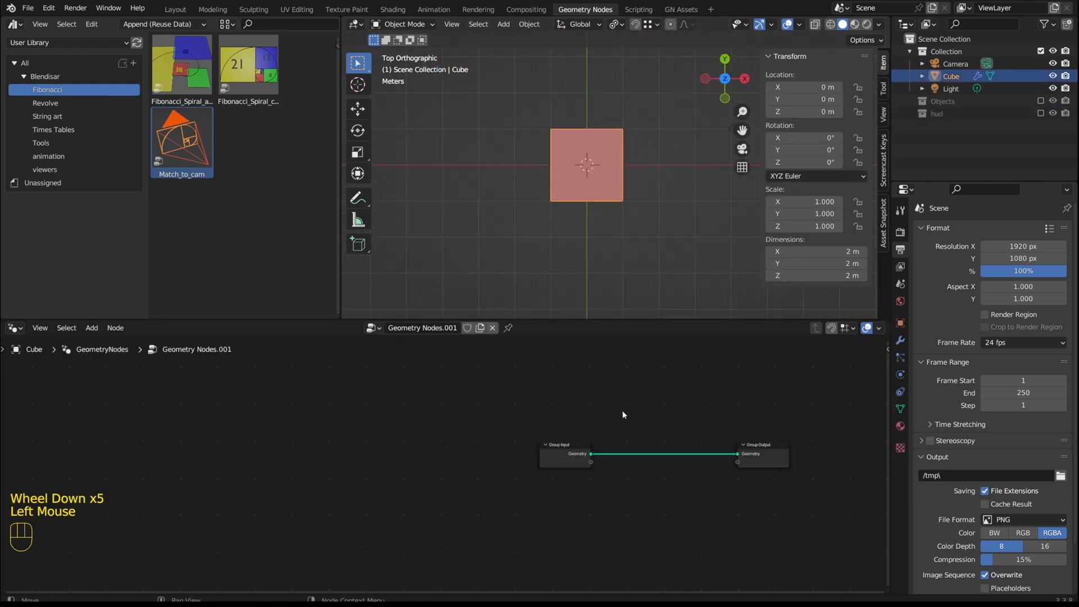
pyautogui.click(562, 446)
pyautogui.moveTo(562, 445); pyautogui.dragTo(321, 448)
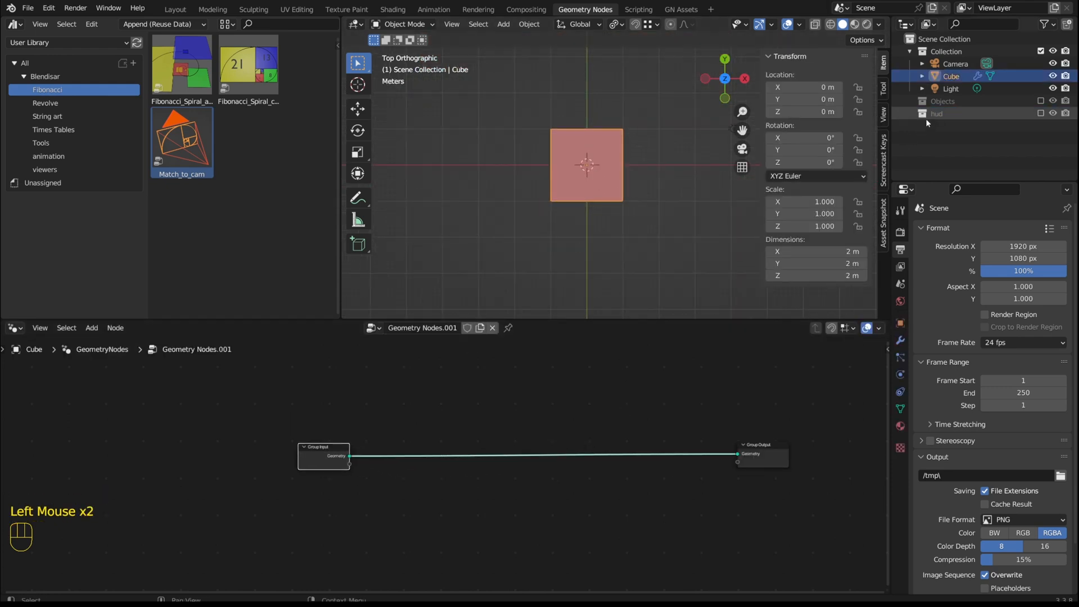
# Step: Bring the hud collection into the node tree as a Collection Info node feeding Group Output, and select the Cube
pyautogui.moveTo(933, 114); pyautogui.dragTo(404, 440)
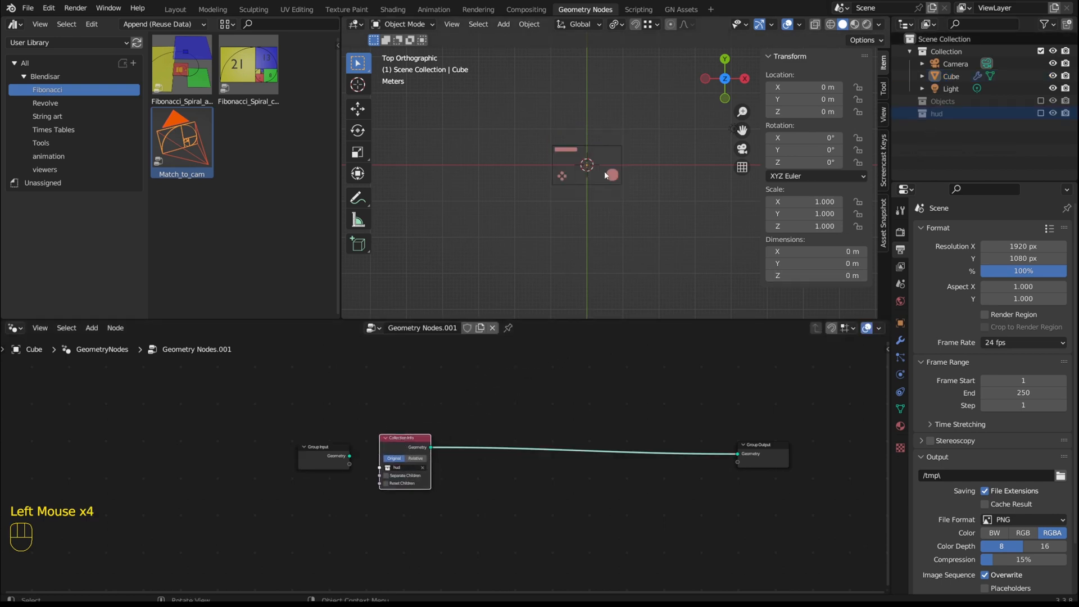
pyautogui.scroll(4, 605, 175)
pyautogui.click(629, 194)
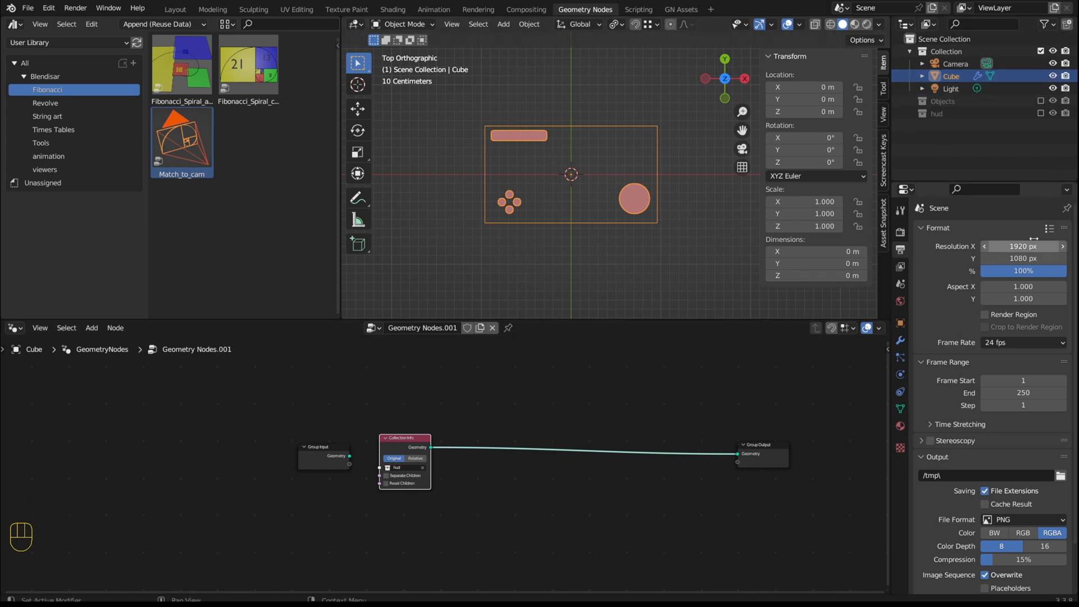
# Step: Turn the Cube's Geometry Nodes modifier off and back on in the viewport to compare the original mesh with the hud
pyautogui.click(899, 340)
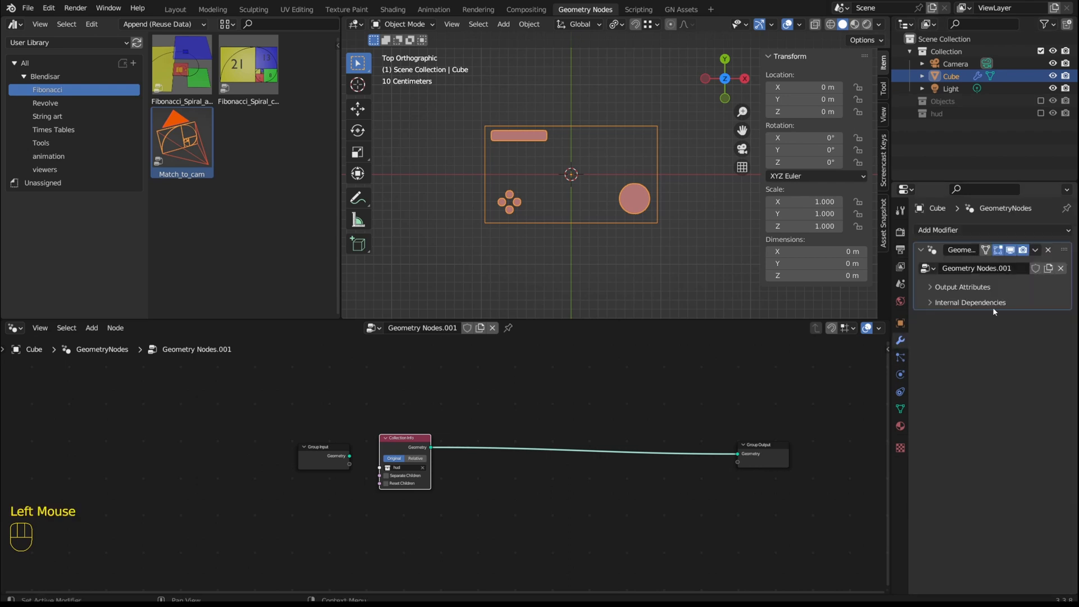
pyautogui.click(1010, 250)
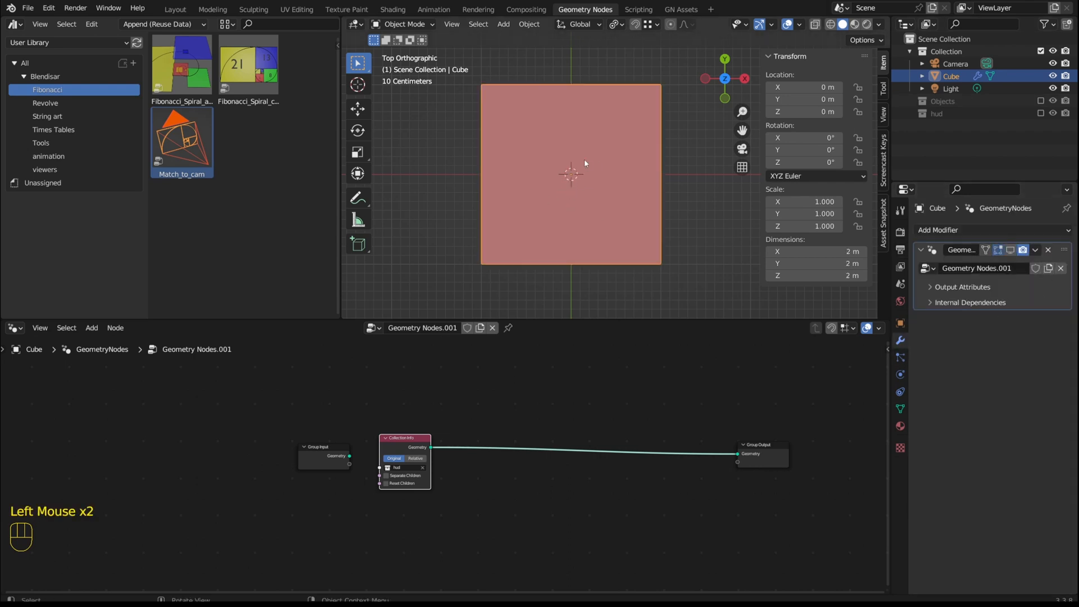
pyautogui.click(1010, 250)
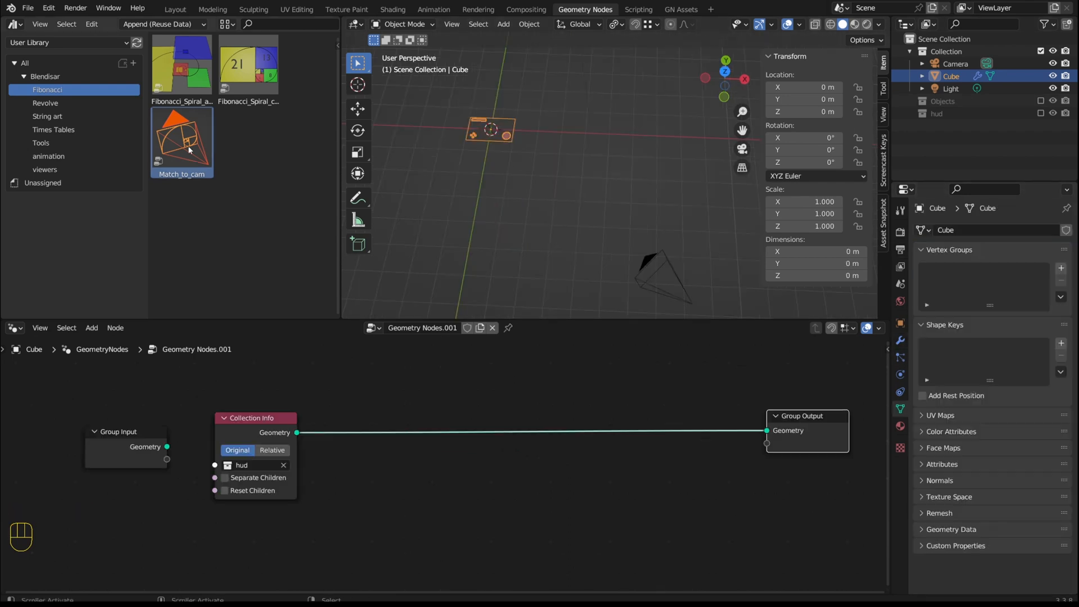
# Step: Insert the Match_to_cam node between Collection Info and Group Output and set its camera object to Camera
pyautogui.scroll(-1, 189, 150)
pyautogui.moveTo(189, 151); pyautogui.dragTo(527, 387)
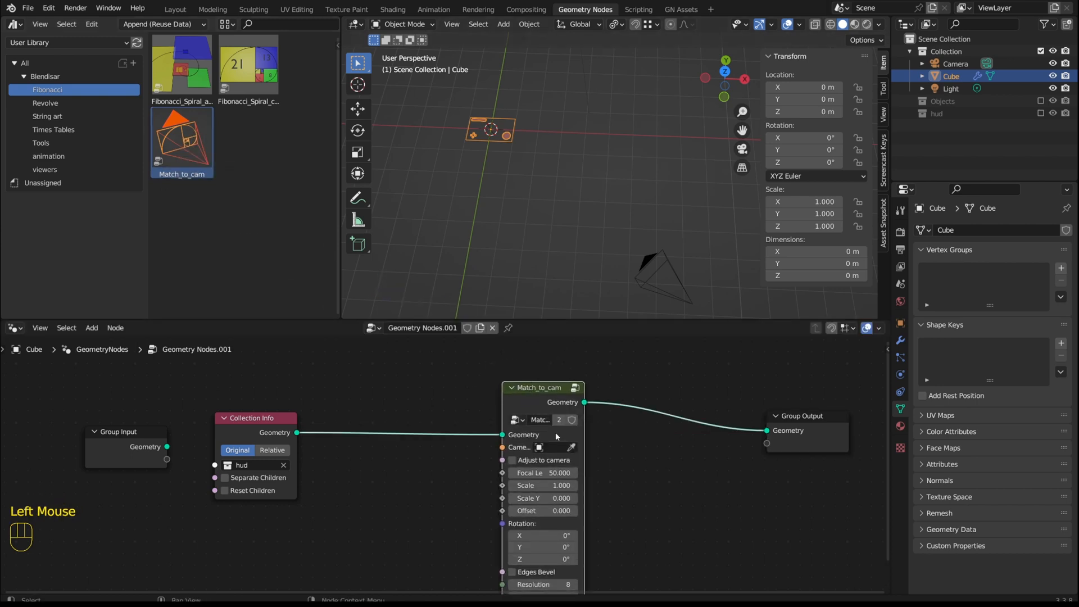
pyautogui.click(555, 448)
pyautogui.click(563, 467)
# Step: Turn on Adjust to camera for the hud and inspect its placement in front of the camera
pyautogui.scroll(-3, 563, 463)
pyautogui.scroll(5, 540, 449)
pyautogui.click(538, 446)
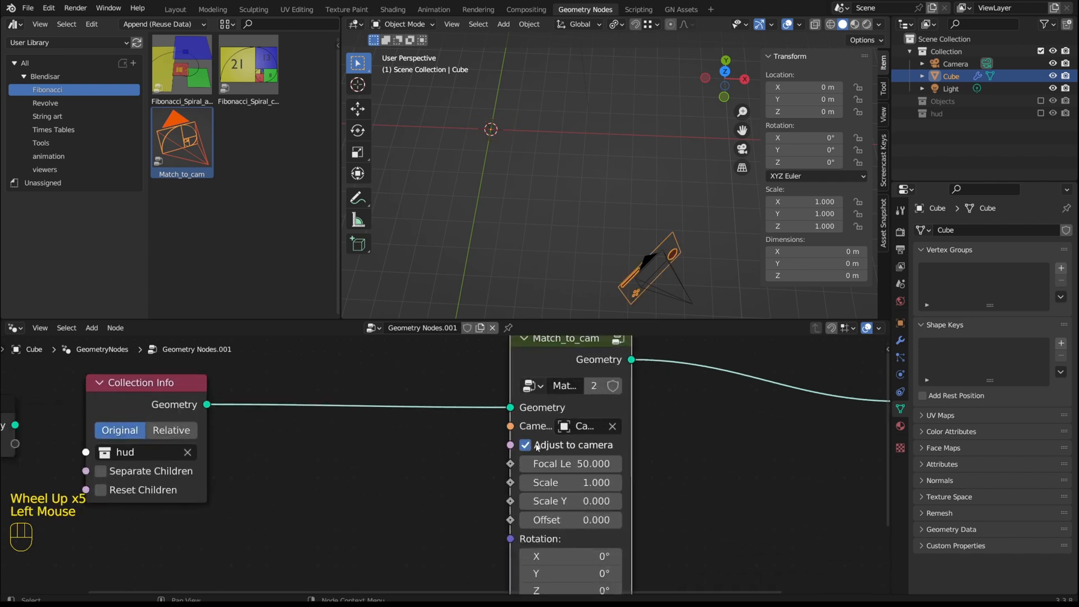
pyautogui.scroll(-1, 646, 247)
pyautogui.scroll(4, 647, 251)
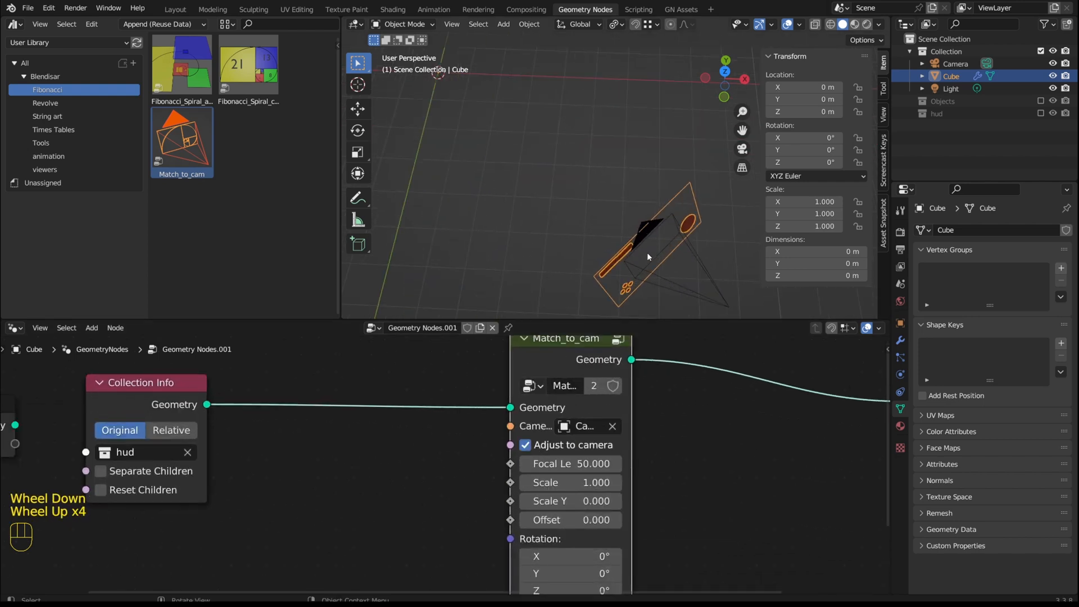
# Step: Insert a Realize Instances node between Collection Info and Match_to_cam and check the hud's fit through the camera view
pyautogui.hotkey('shift', 'a')
pyautogui.click(345, 344)
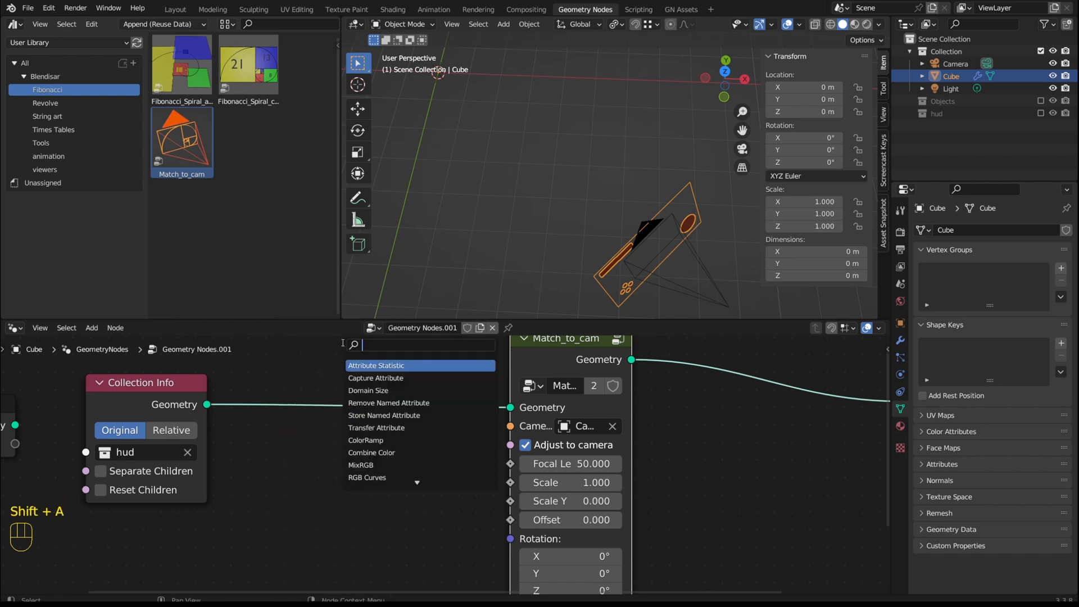
pyautogui.write('realize')
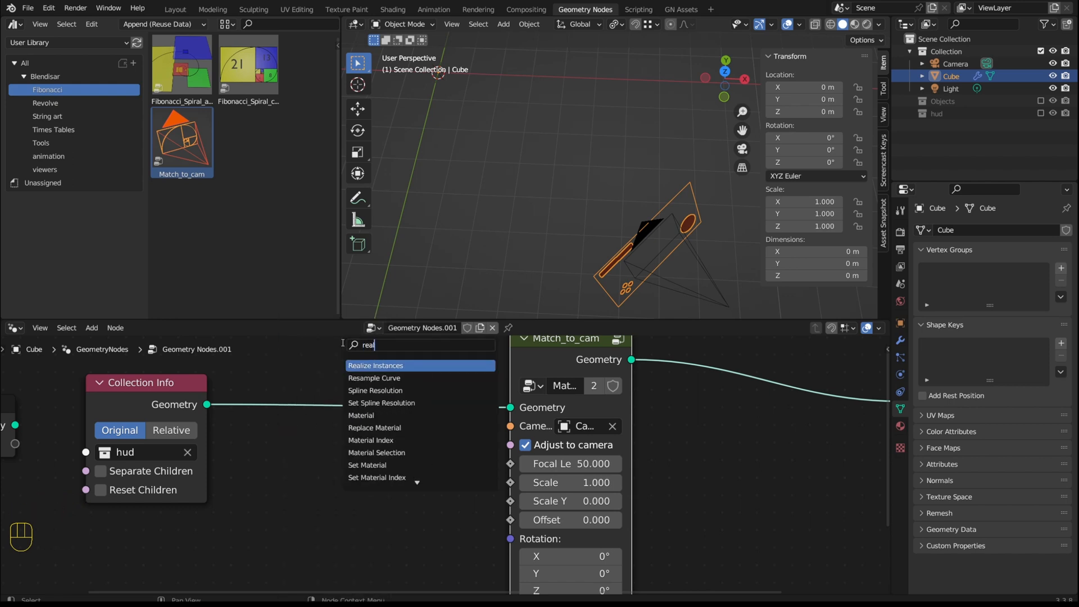
pyautogui.press('Return')
pyautogui.click(313, 425)
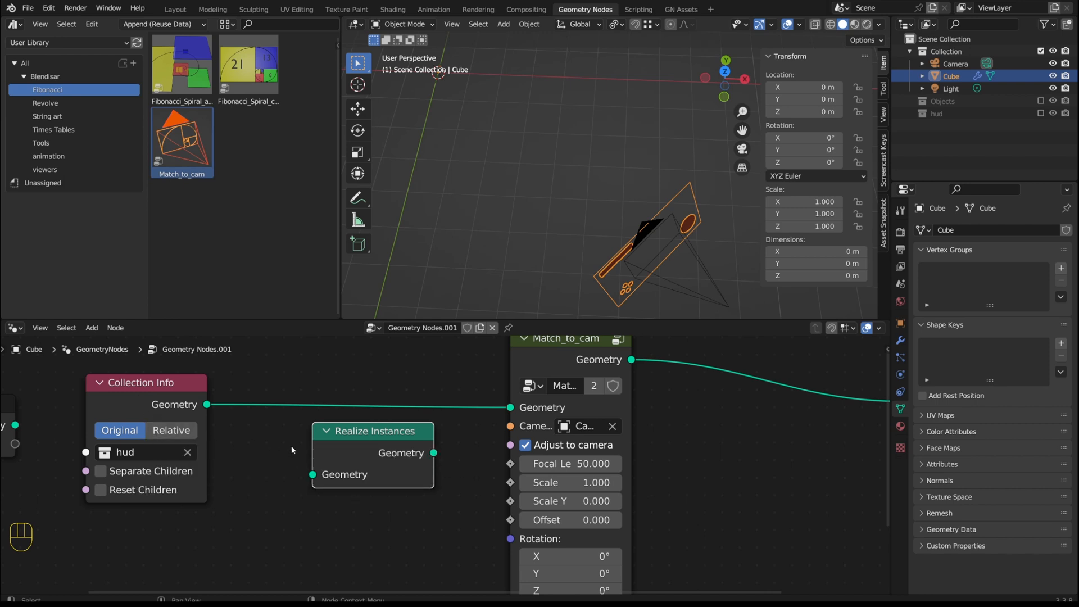
pyautogui.click(381, 439)
pyautogui.moveTo(382, 439); pyautogui.dragTo(364, 391)
pyautogui.scroll(-2, 605, 177)
pyautogui.moveTo(602, 174); pyautogui.dragTo(599, 206, button='middle')
pyautogui.scroll(6, 630, 214)
pyautogui.scroll(-1, 630, 214)
pyautogui.press('KP_0')
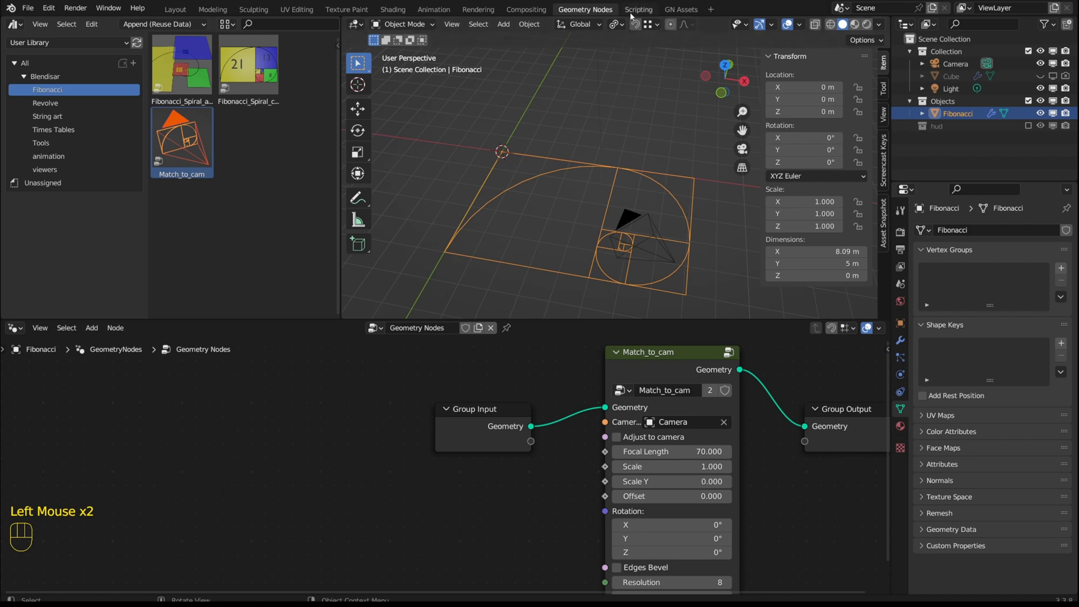
# Step: In the Fibonacci_Spiral_Full.py script, set type_spiral to "Edges" and run the script
pyautogui.click(631, 11)
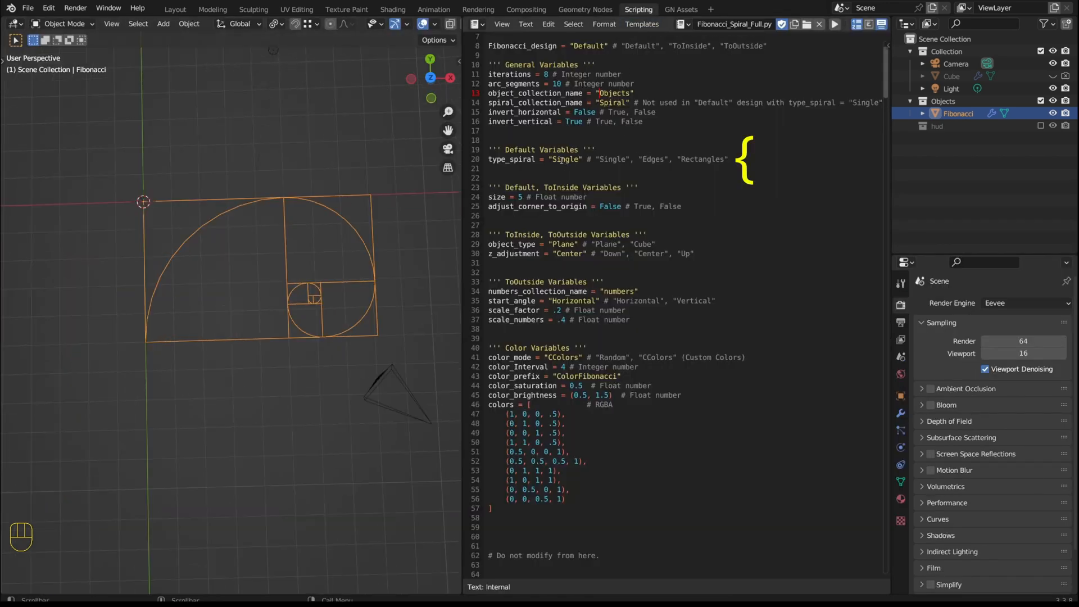
pyautogui.doubleClick(646, 160)
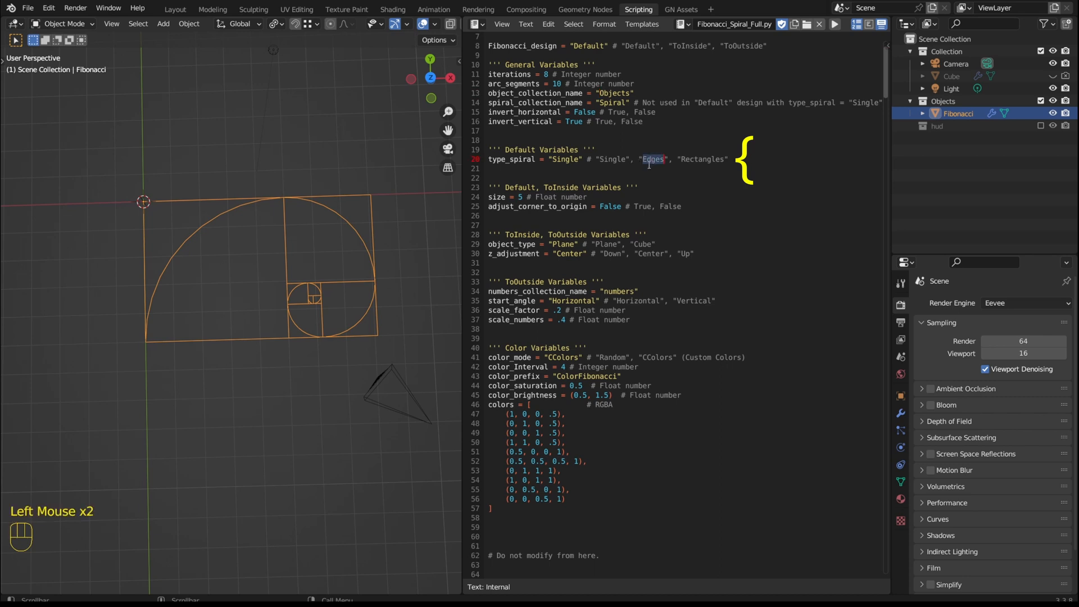
pyautogui.hotkey('ctrl', 'c')
pyautogui.doubleClick(562, 160)
pyautogui.hotkey('ctrl', 'v')
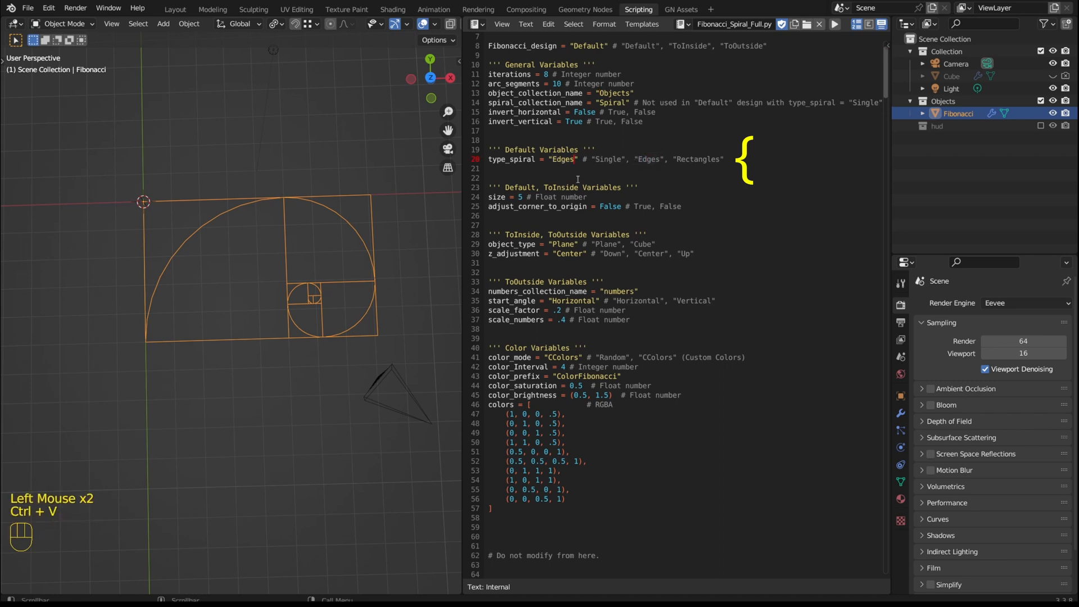
pyautogui.click(834, 24)
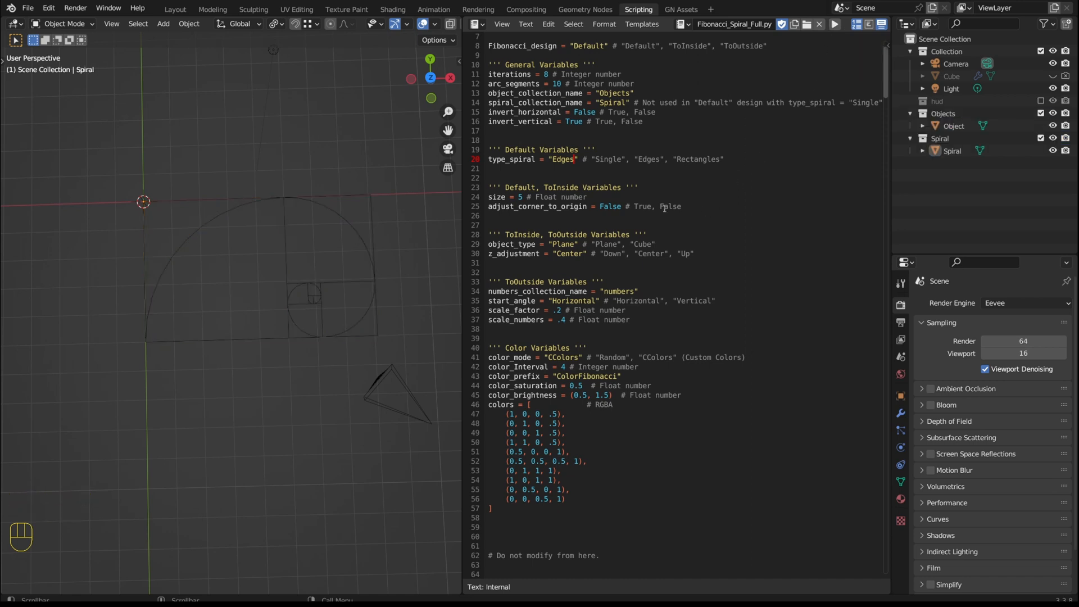
# Step: Select the spiral curve and the rectangle edges in turn to examine them as separate objects
pyautogui.click(334, 214)
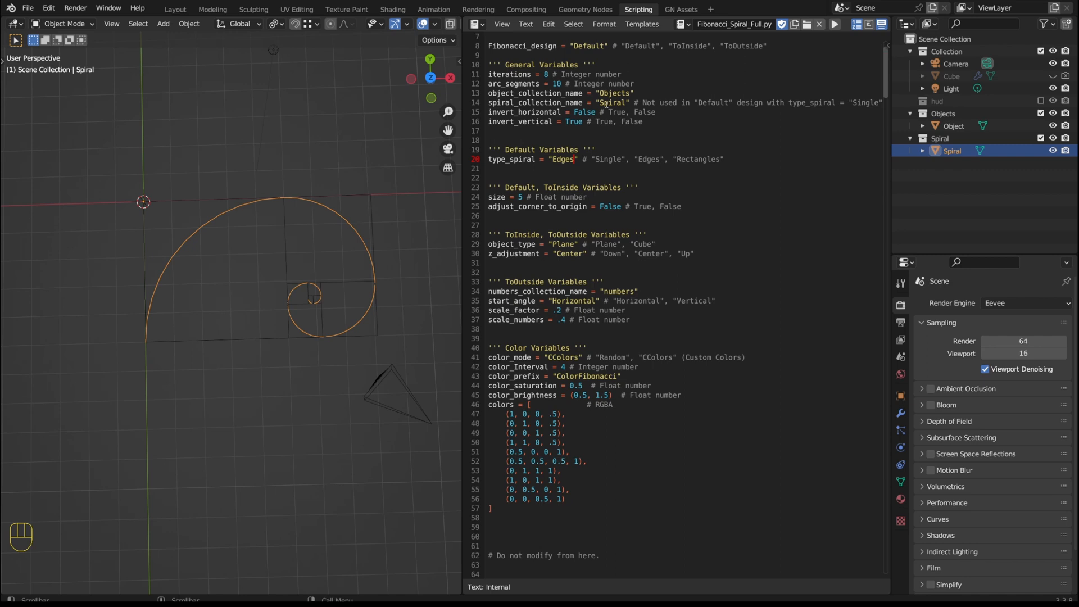
pyautogui.click(332, 281)
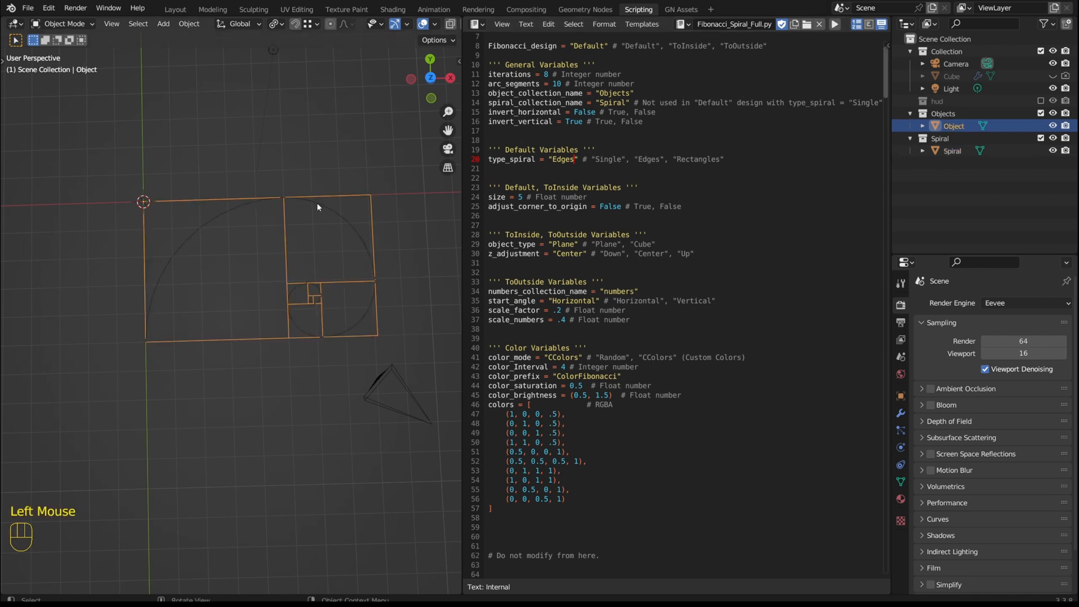
pyautogui.click(347, 225)
pyautogui.click(332, 284)
pyautogui.click(345, 230)
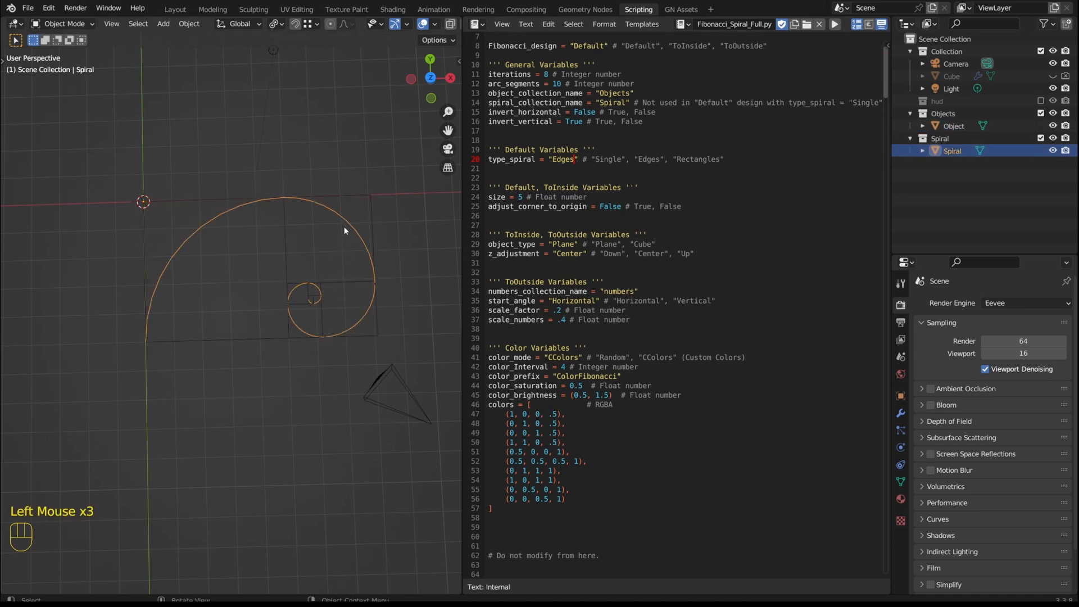
pyautogui.click(346, 281)
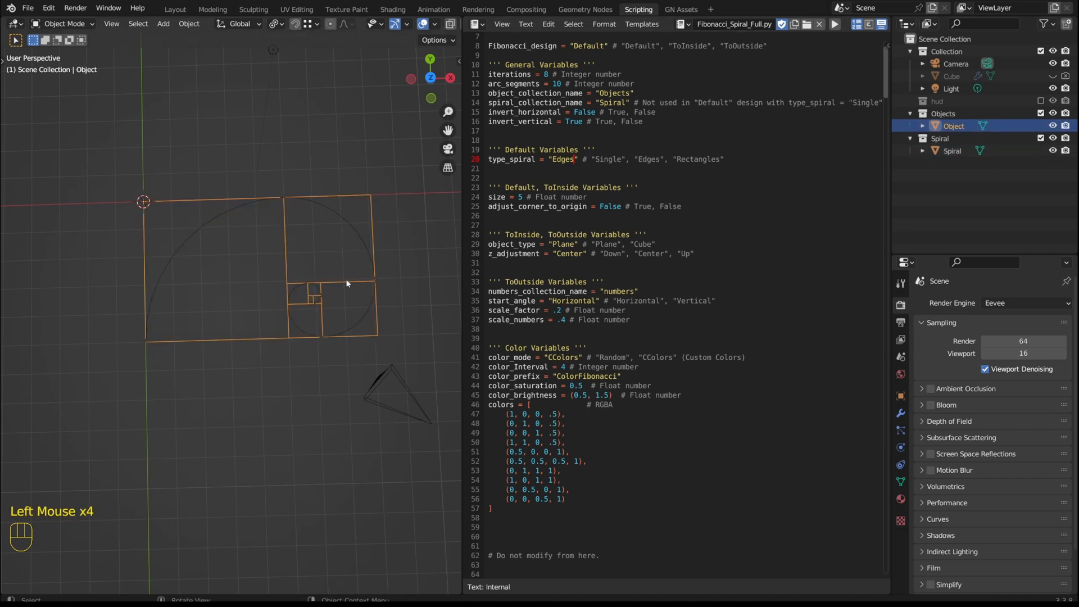
# Step: Set type_spiral to "Rectangles" and run the script again
pyautogui.doubleClick(686, 159)
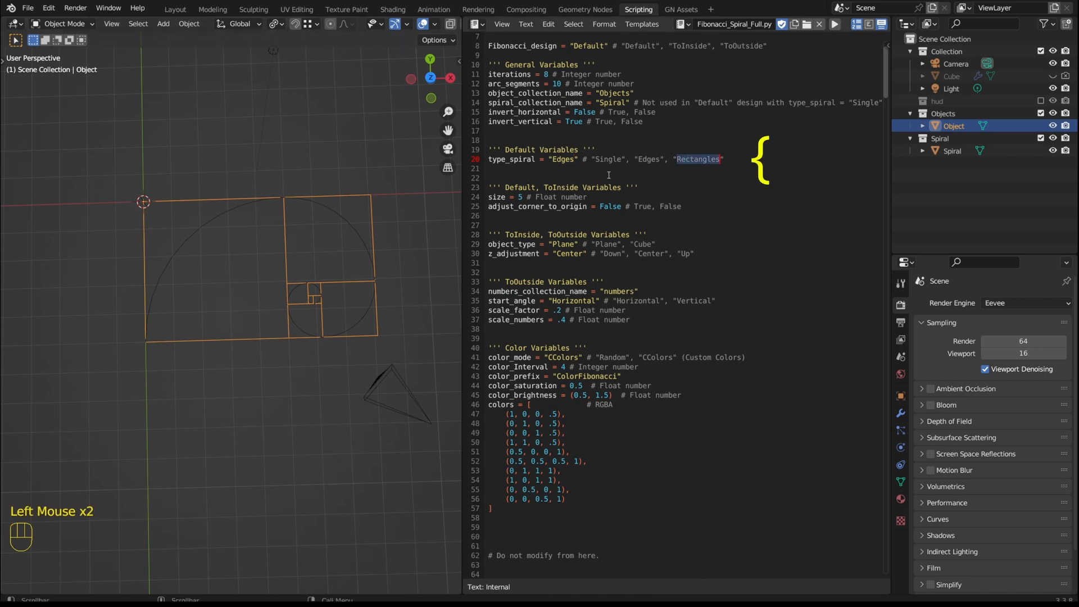
pyautogui.hotkey('ctrl', 'c')
pyautogui.doubleClick(561, 160)
pyautogui.hotkey('ctrl', 'v')
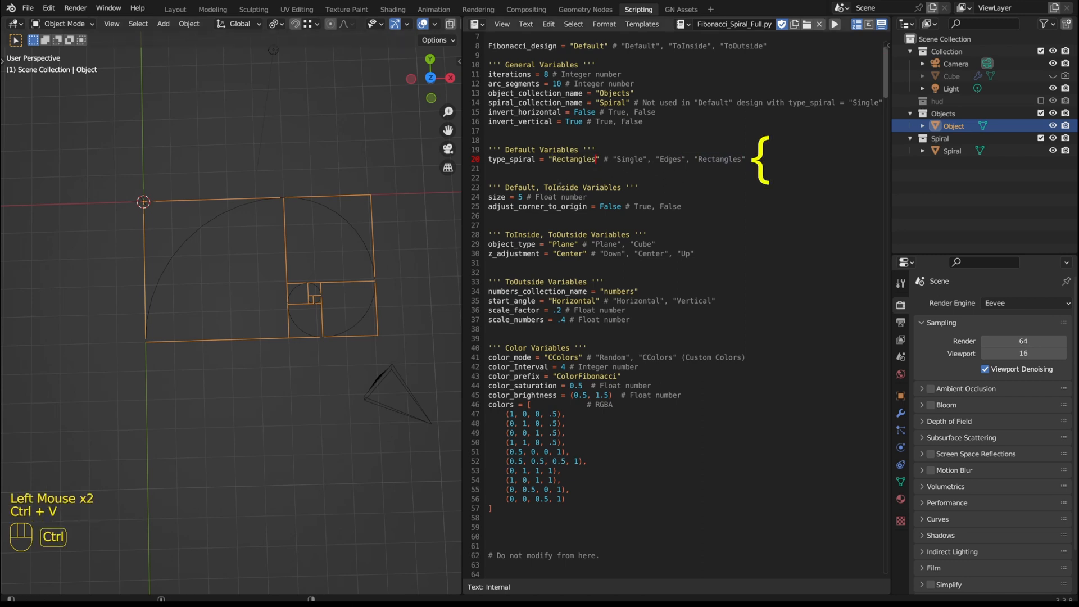
pyautogui.click(835, 24)
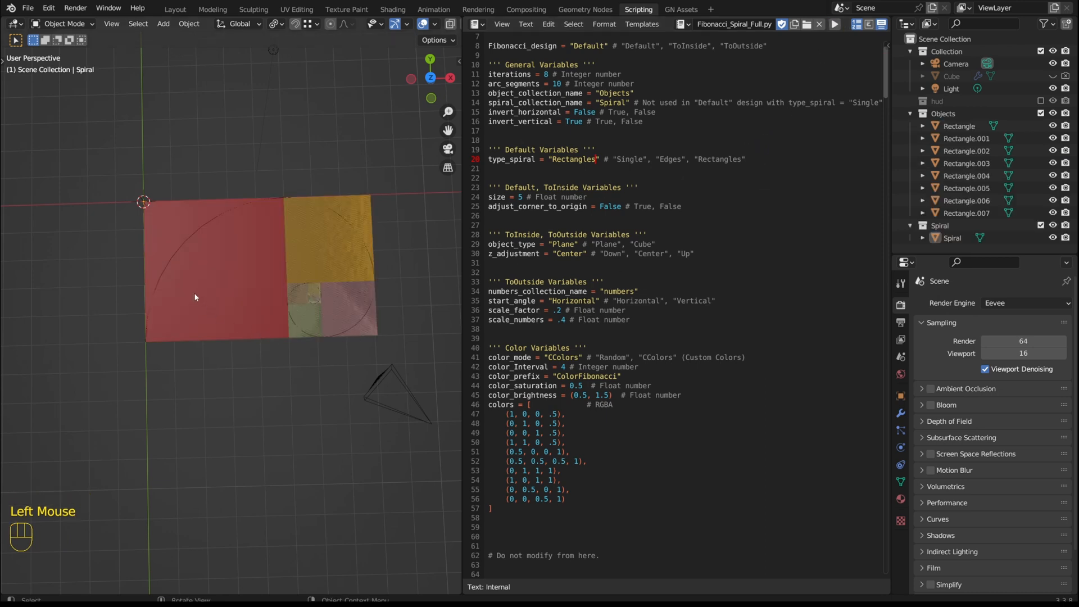
# Step: Select the largest rectangle and examine the coloured rectangles and spiral from the top view
pyautogui.scroll(-2, 955, 201)
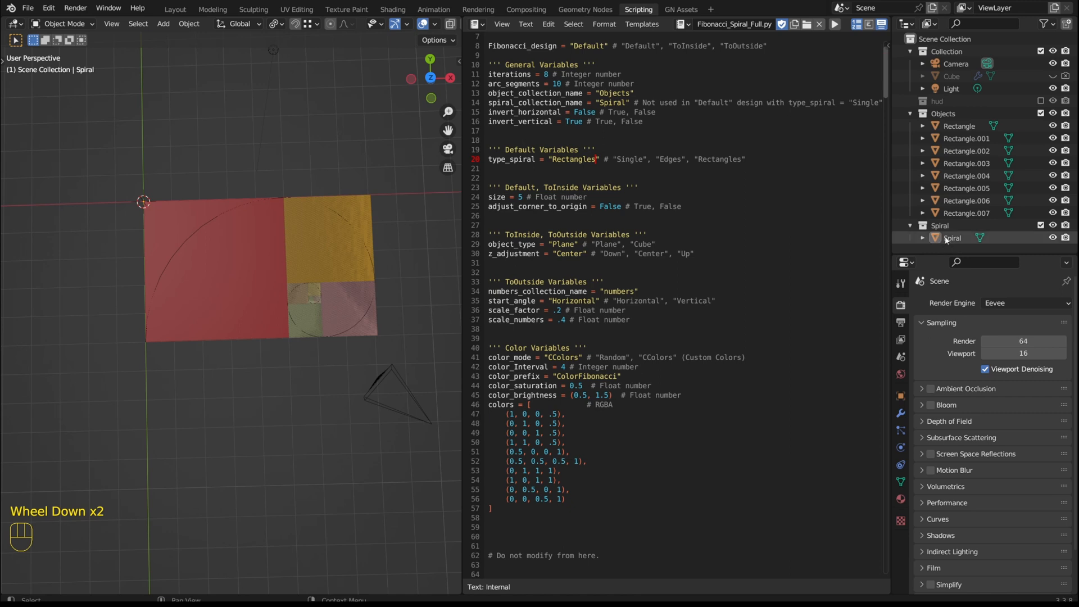
pyautogui.scroll(-1, 953, 242)
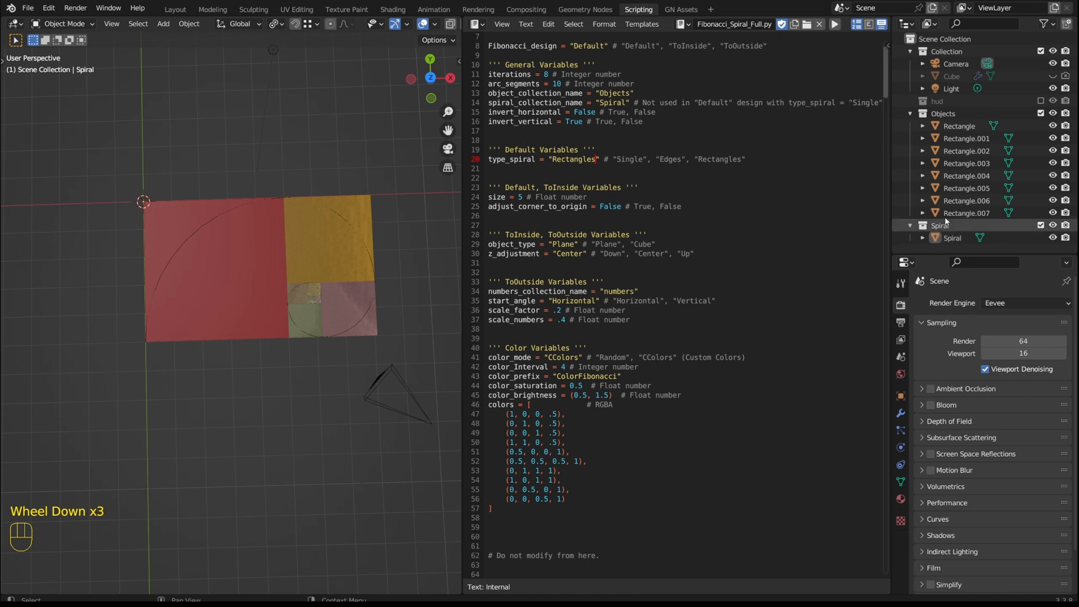
pyautogui.click(216, 257)
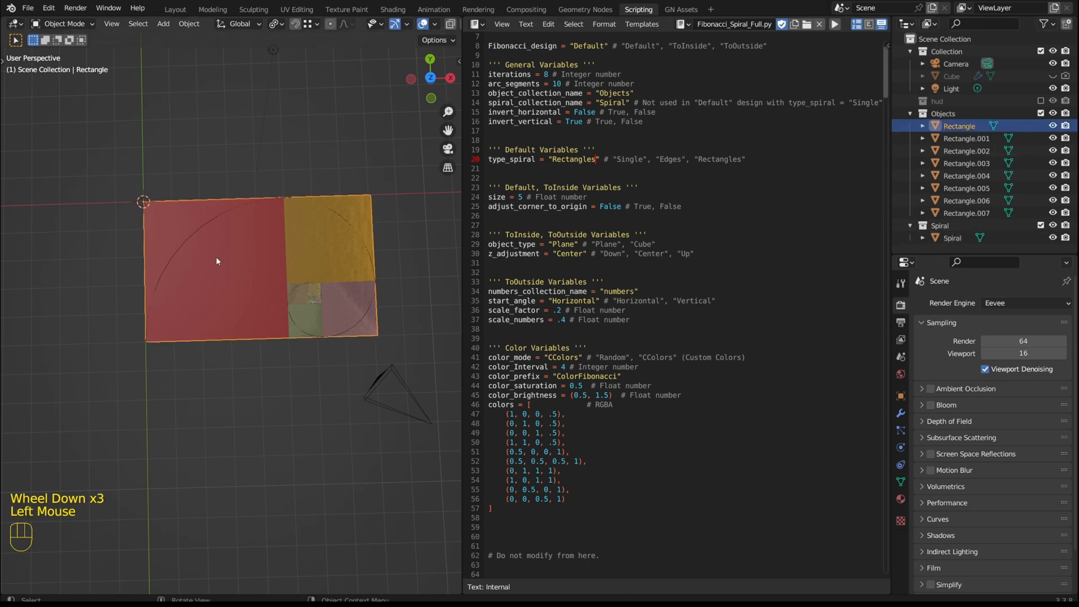
pyautogui.middleClick(223, 278)
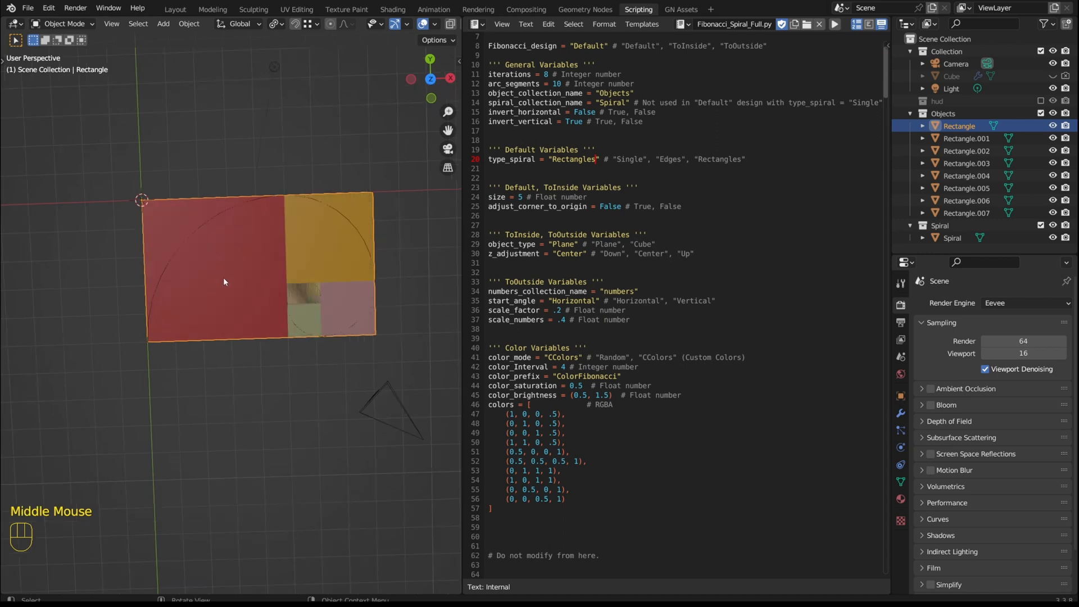
pyautogui.press('KP_7')
pyautogui.scroll(-1, 286, 295)
pyautogui.scroll(3, 286, 295)
pyautogui.scroll(1, 284, 291)
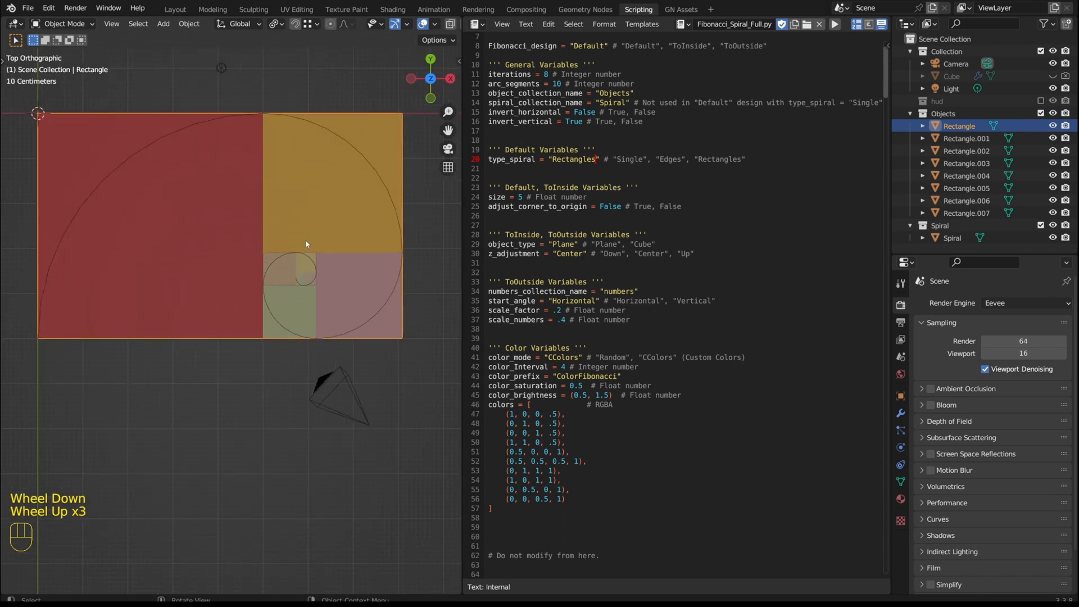
# Step: Move the largest rectangle below the spiral, and the next-largest one out from the remaining rectangles
pyautogui.scroll(-1, 348, 284)
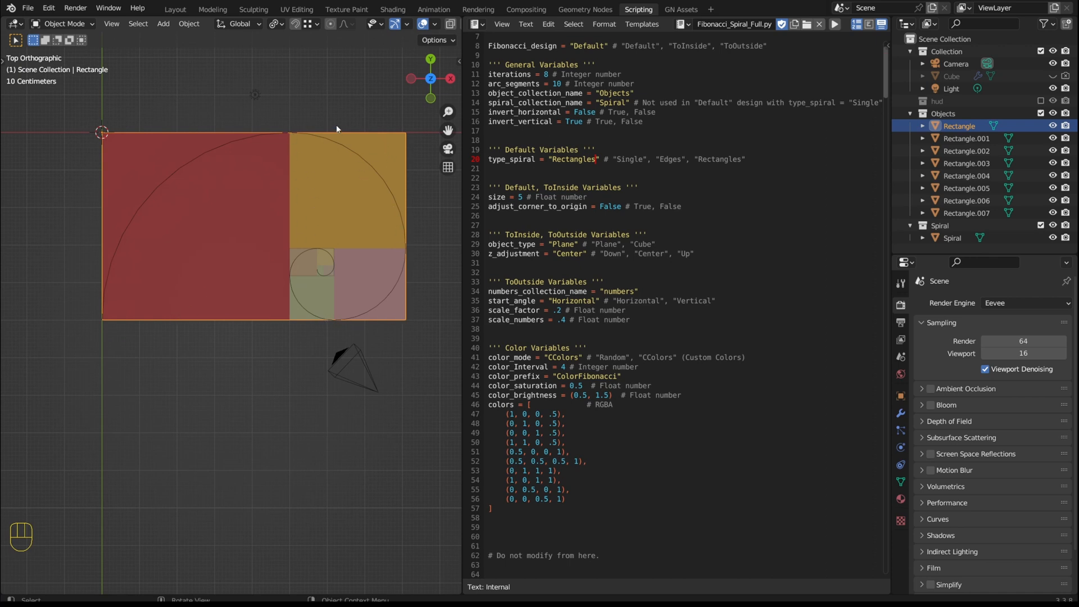
pyautogui.press('g')
pyautogui.click(235, 365)
pyautogui.click(340, 194)
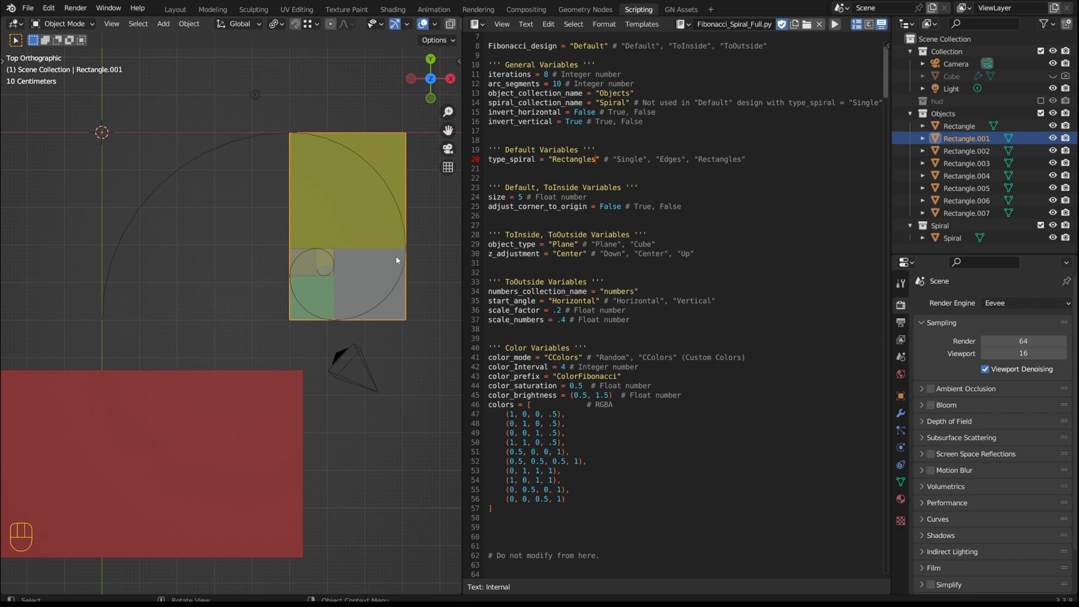
pyautogui.press('g')
pyautogui.click(171, 268)
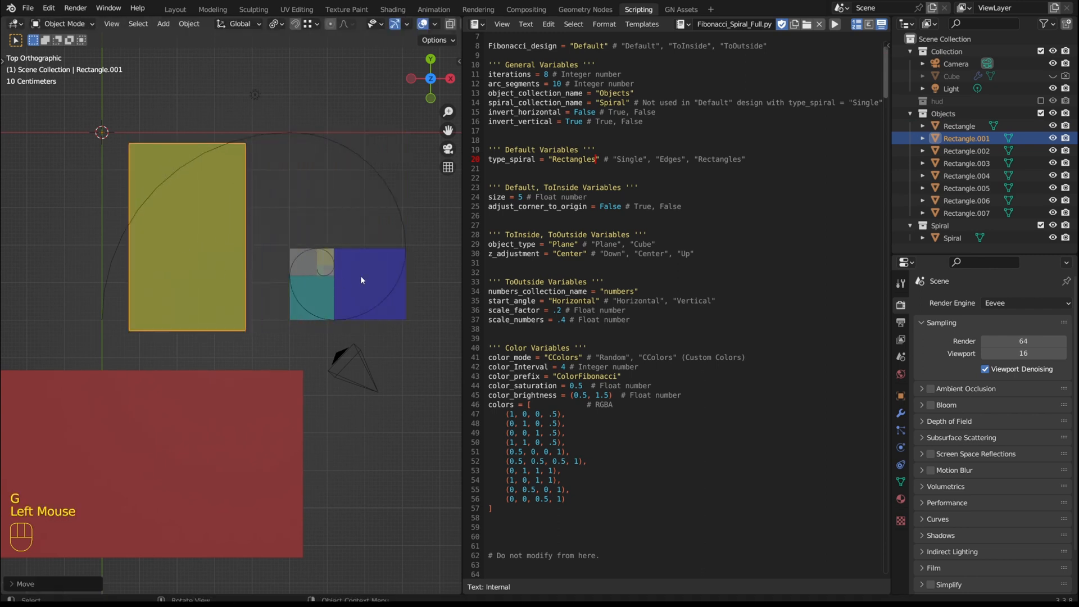
# Step: Move the blue and green rectangles away from the smaller ones, and restore the original rectangle layout
pyautogui.click(360, 277)
pyautogui.press('g')
pyautogui.click(362, 192)
pyautogui.click(307, 301)
pyautogui.press('g')
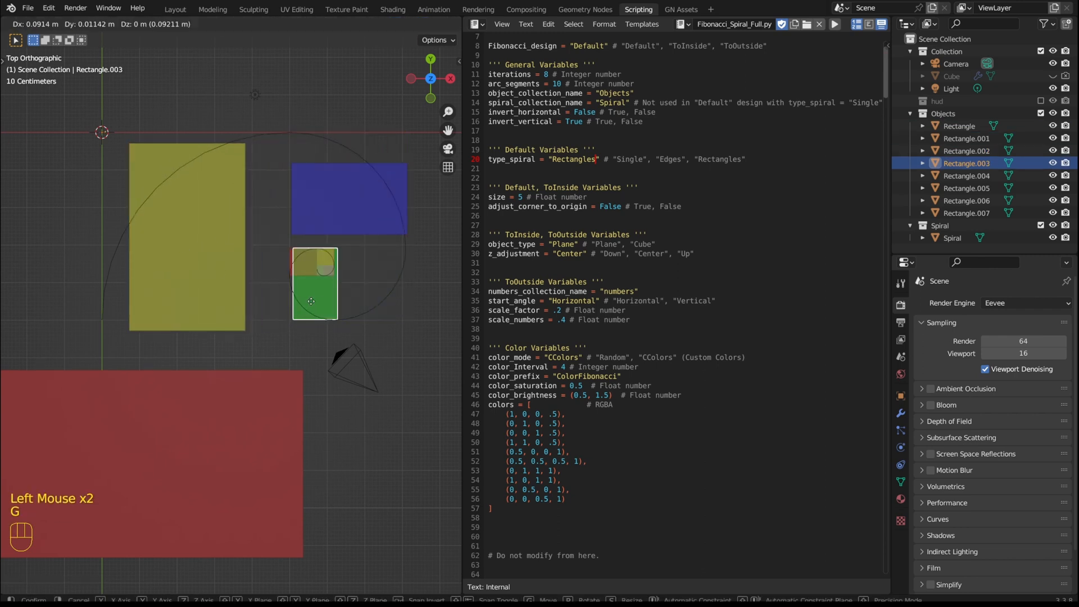
pyautogui.click(405, 301)
pyautogui.click(320, 320)
pyautogui.click(363, 260)
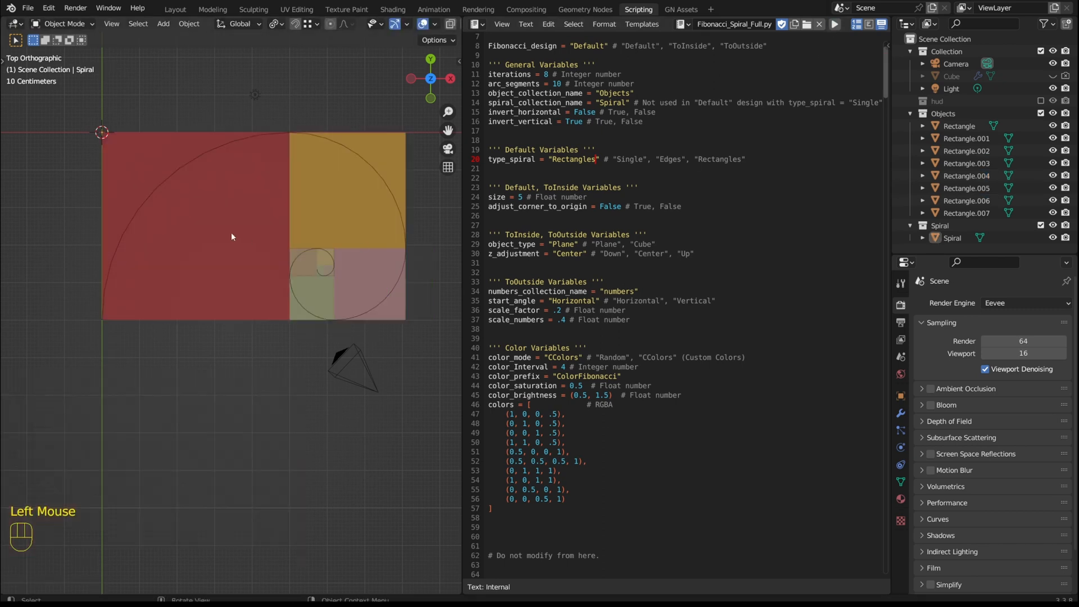
pyautogui.scroll(1, 274, 217)
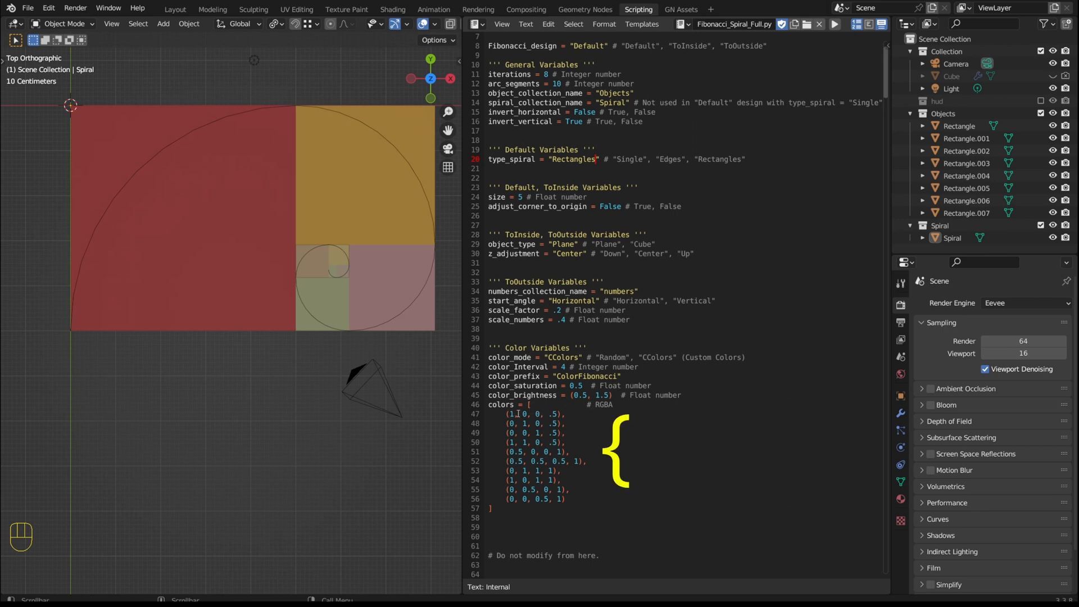
pyautogui.scroll(-4, 322, 285)
pyautogui.scroll(2, 322, 286)
pyautogui.click(322, 286)
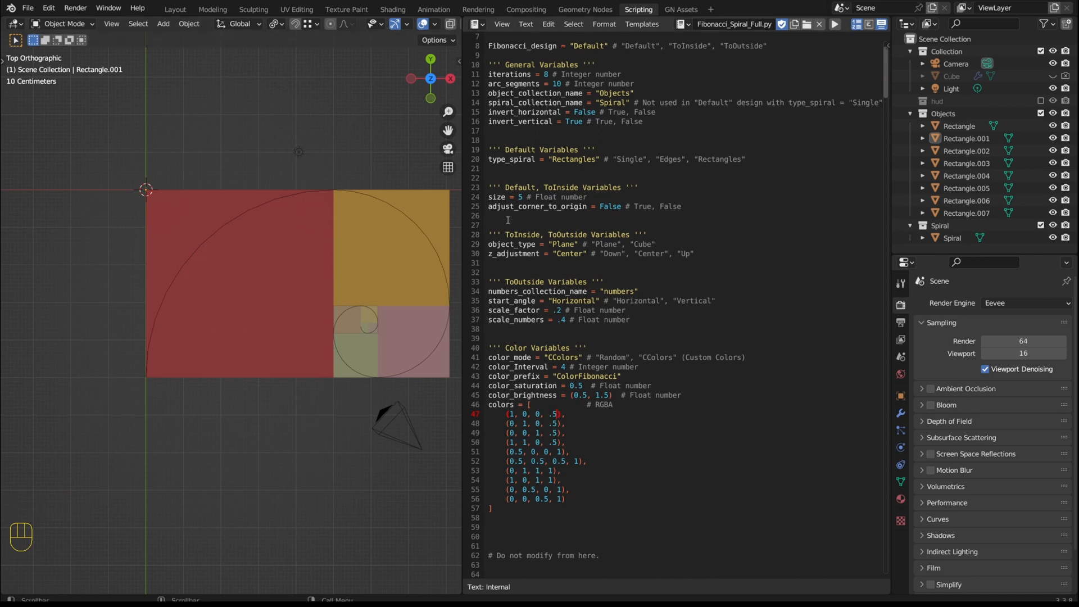
# Step: In the Default, ToInside variables, set size to 3 and run the script
pyautogui.scroll(3, 513, 217)
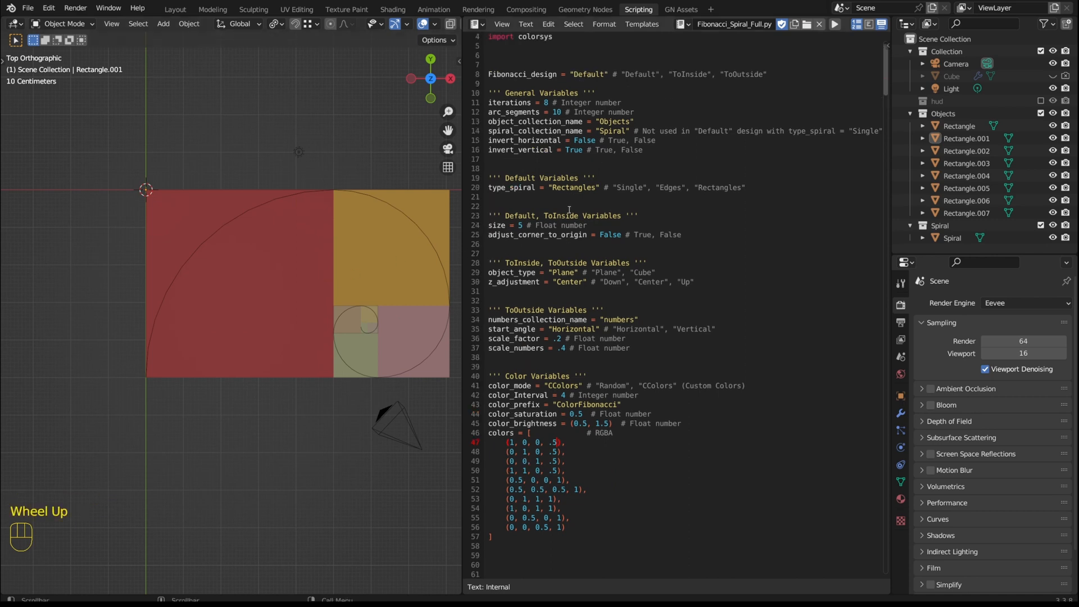
pyautogui.click(517, 225)
pyautogui.press('Delete')
pyautogui.write('3')
pyautogui.click(835, 25)
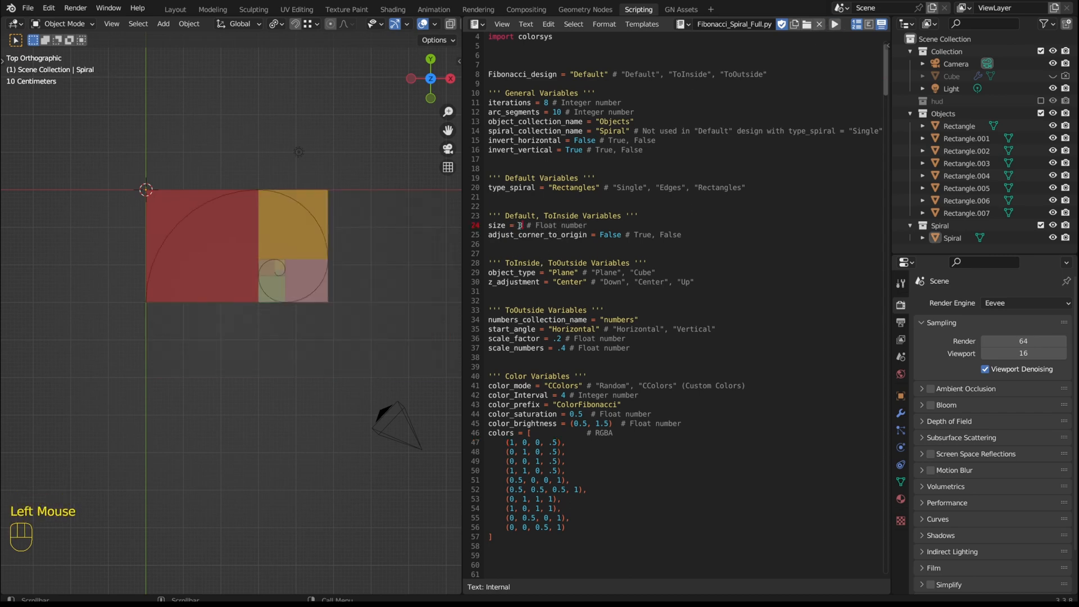
# Step: Set size to 13, run the script and view the whole enlarged spiral
pyautogui.click(518, 225)
pyautogui.write('1')
pyautogui.click(835, 24)
pyautogui.scroll(-3, 253, 281)
pyautogui.scroll(-1, 292, 320)
pyautogui.scroll(3, 292, 320)
# Step: Set the size variable to 5 and run the script again
pyautogui.click(518, 225)
pyautogui.press('Delete')
pyautogui.press('Delete')
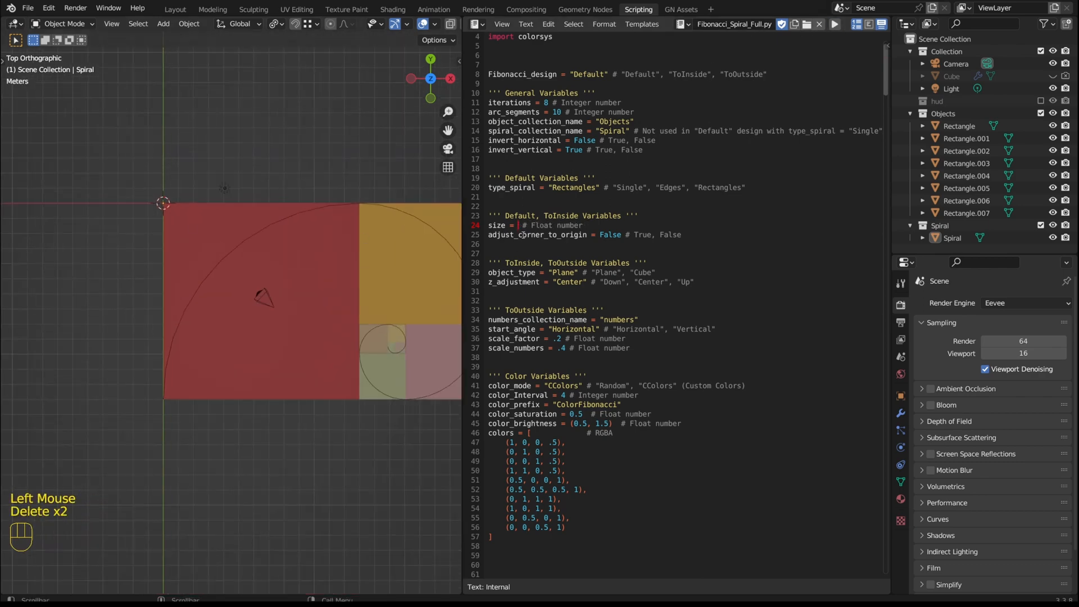
pyautogui.write('5')
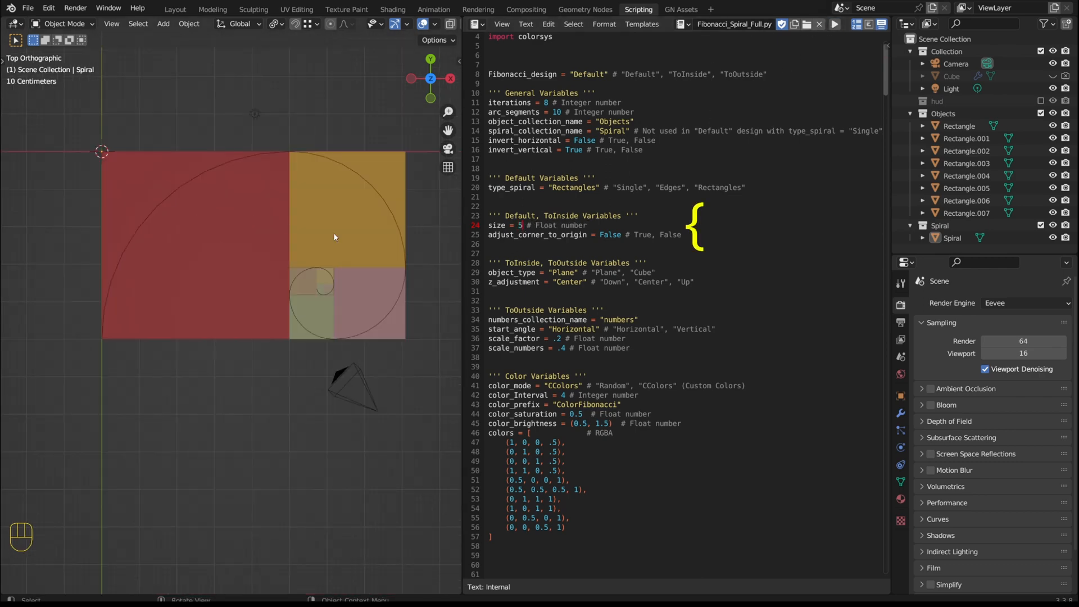
# Step: Set adjust_corner_to_origin to True and run the script to compare the spiral's placement at the origin
pyautogui.doubleClick(640, 235)
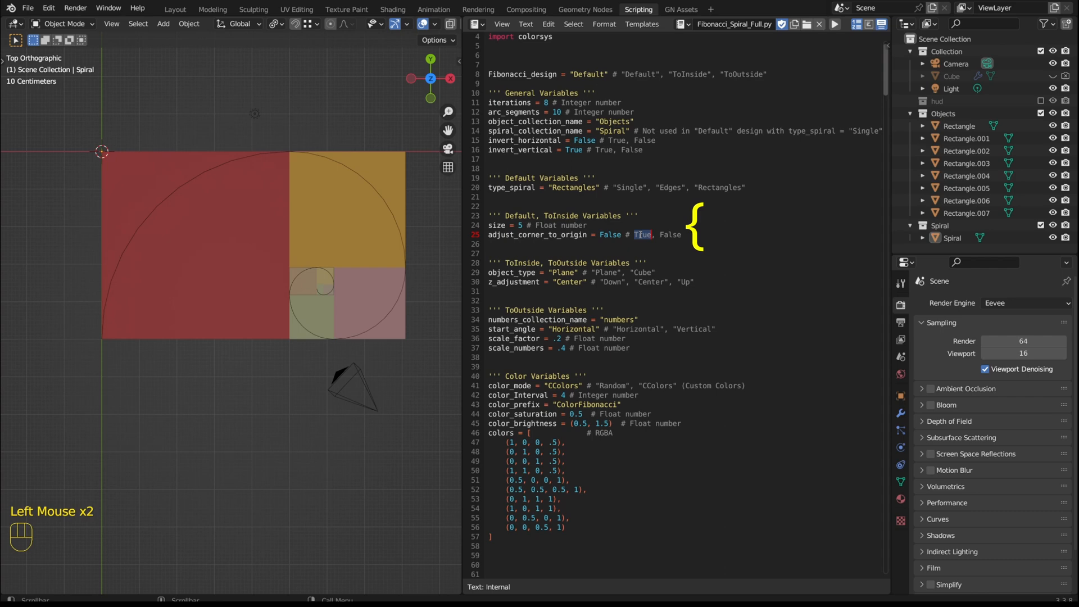
pyautogui.hotkey('ctrl', 'c')
pyautogui.doubleClick(610, 235)
pyautogui.hotkey('ctrl', 'v')
pyautogui.click(835, 24)
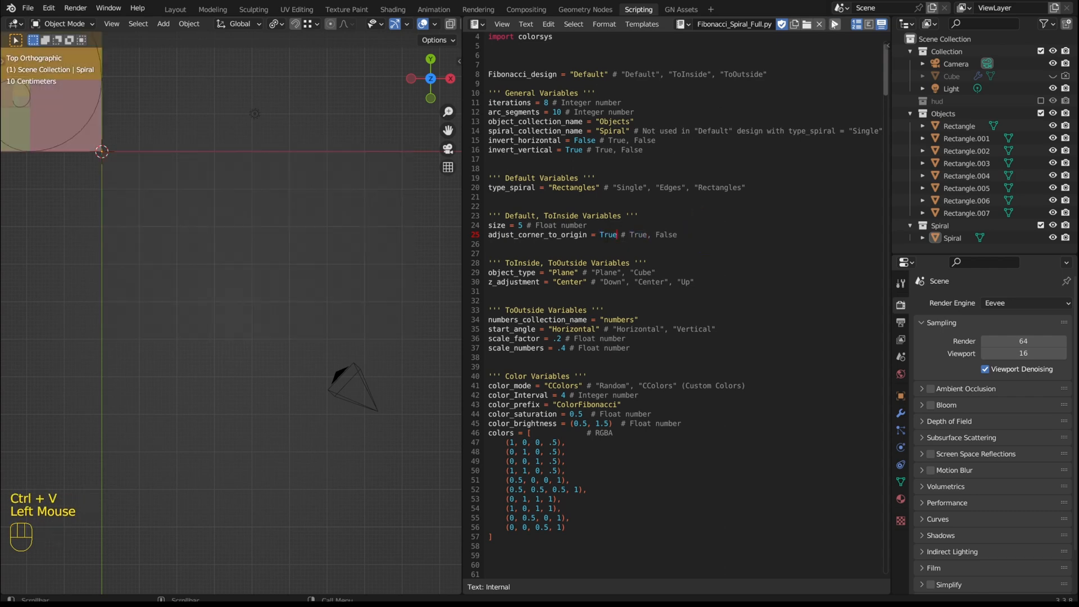
pyautogui.scroll(-4, 371, 278)
pyautogui.scroll(5, 268, 218)
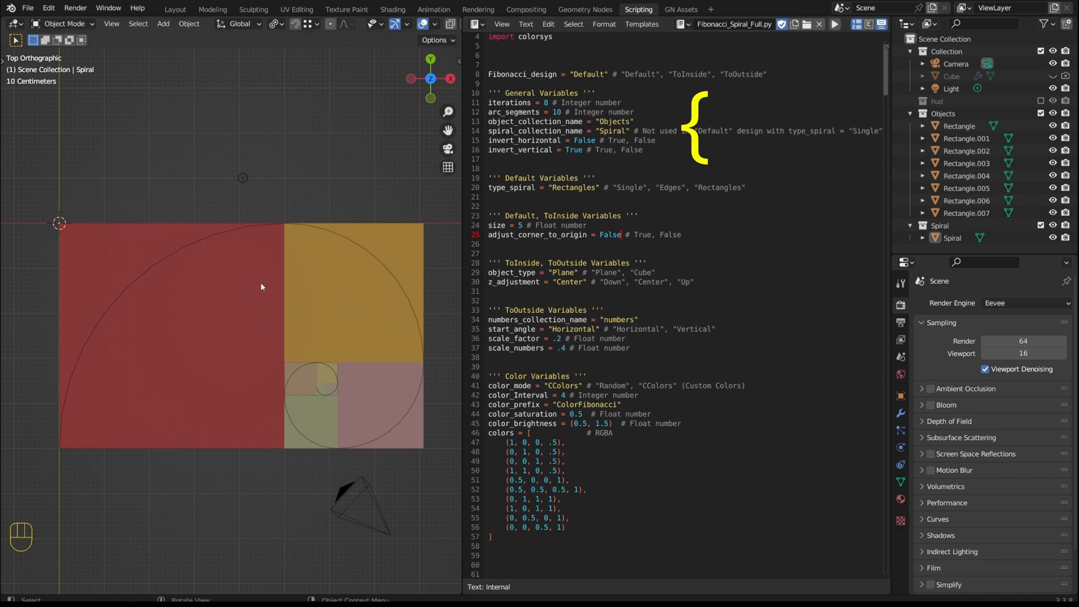
# Step: In the general variables, set invert_horizontal to True and run the script
pyautogui.scroll(-2, 261, 287)
pyautogui.scroll(1, 220, 255)
pyautogui.doubleClick(607, 142)
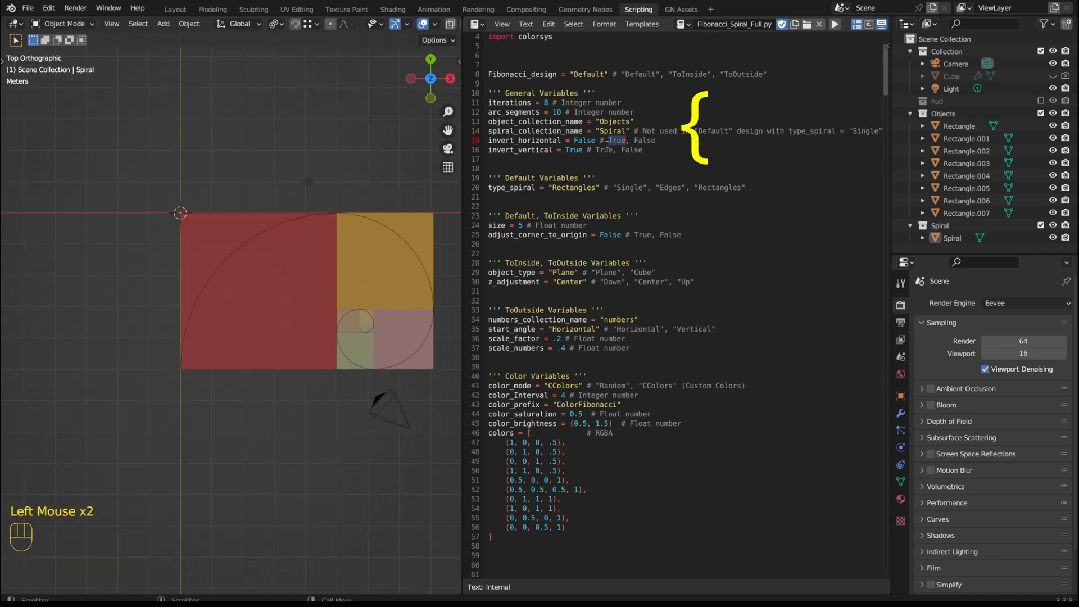
pyautogui.hotkey('ctrl', 'c')
pyautogui.doubleClick(584, 140)
pyautogui.hotkey('ctrl', 'v')
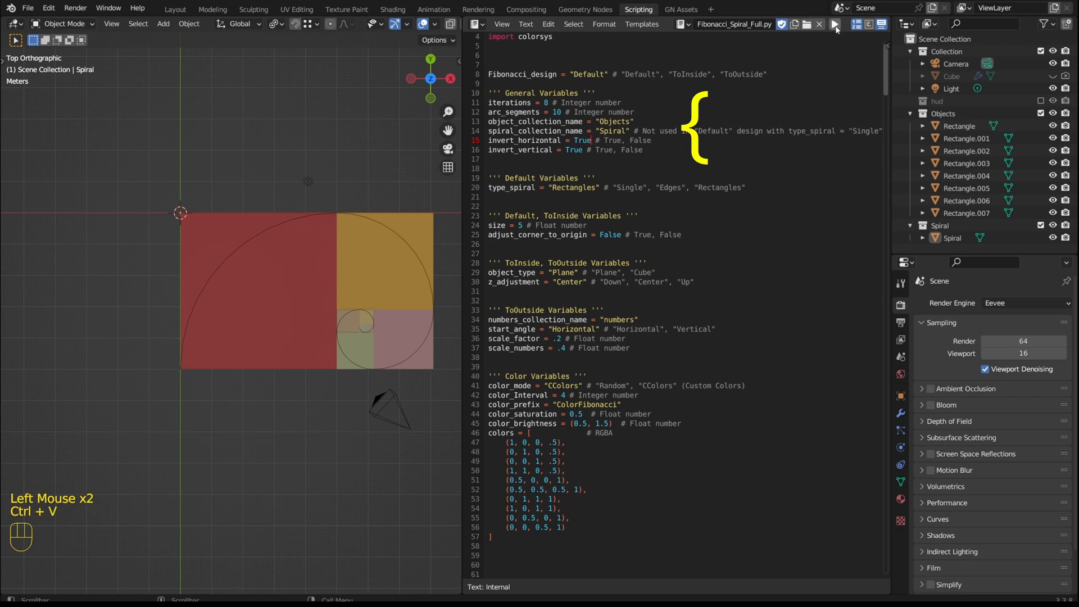
pyautogui.click(835, 24)
pyautogui.scroll(-2, 306, 224)
pyautogui.scroll(-1, 306, 224)
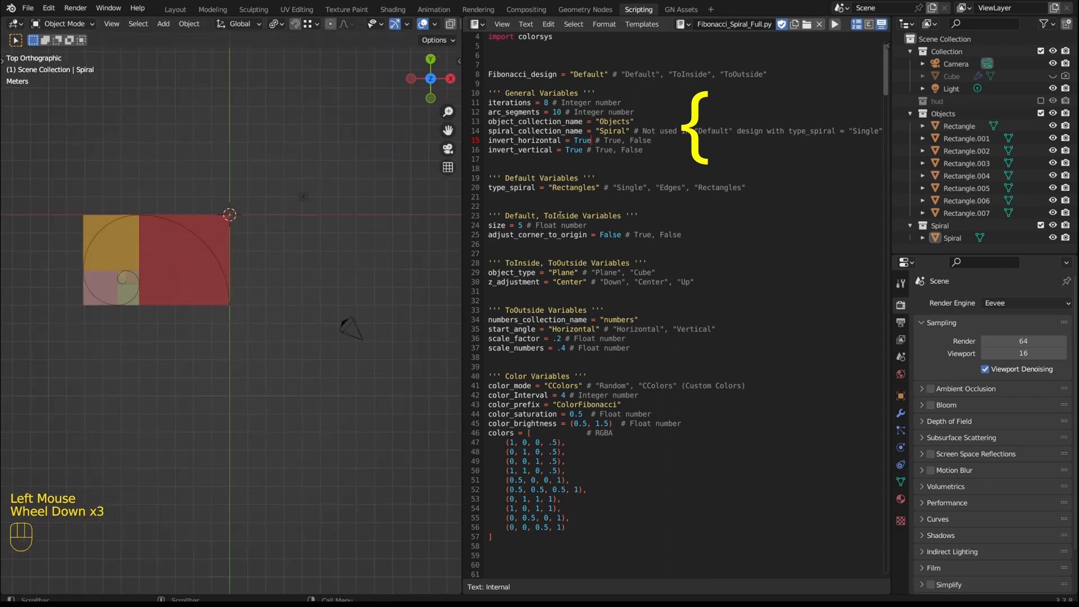
# Step: Set invert_vertical and invert_horizontal to False and run the script
pyautogui.doubleClick(631, 150)
pyautogui.hotkey('ctrl', 'c')
pyautogui.doubleClick(573, 150)
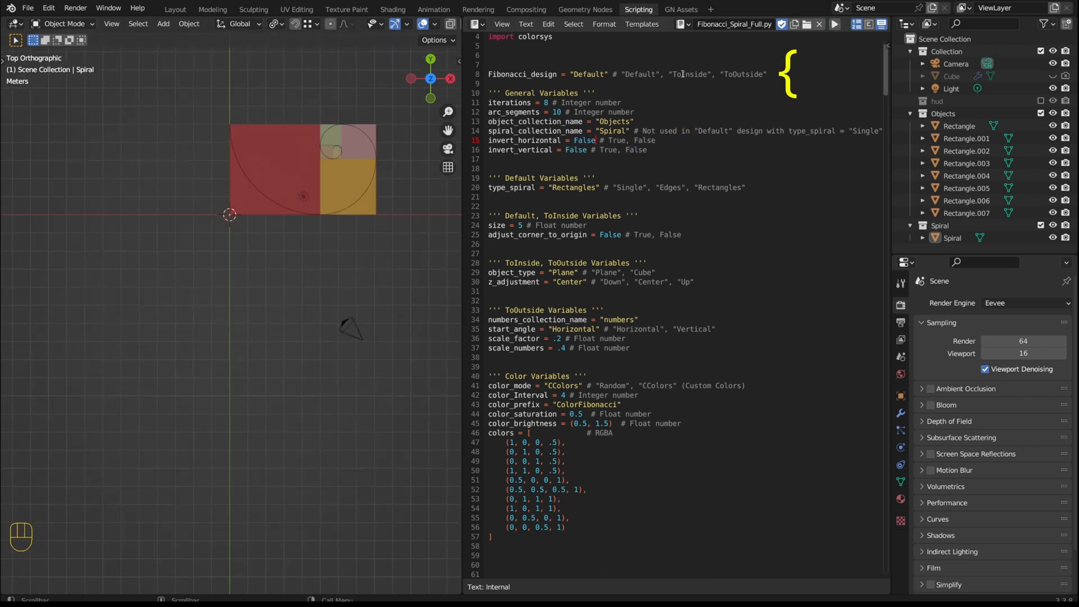
# Step: Set Fibonacci_design to "ToInside" and run the script
pyautogui.doubleClick(682, 74)
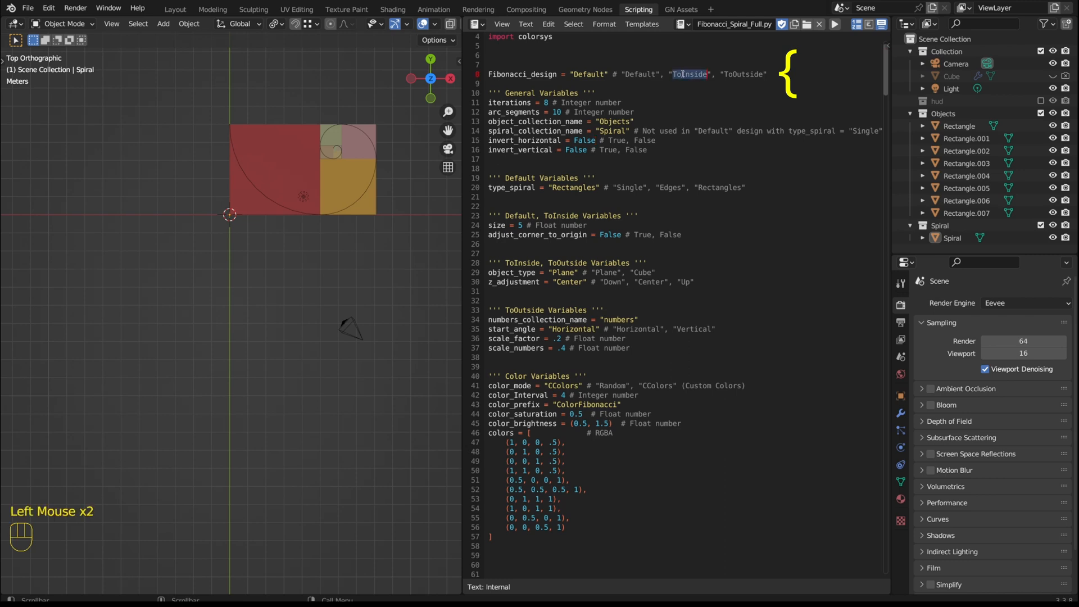
pyautogui.hotkey('ctrl', 'c')
pyautogui.doubleClick(588, 74)
pyautogui.hotkey('ctrl', 'v')
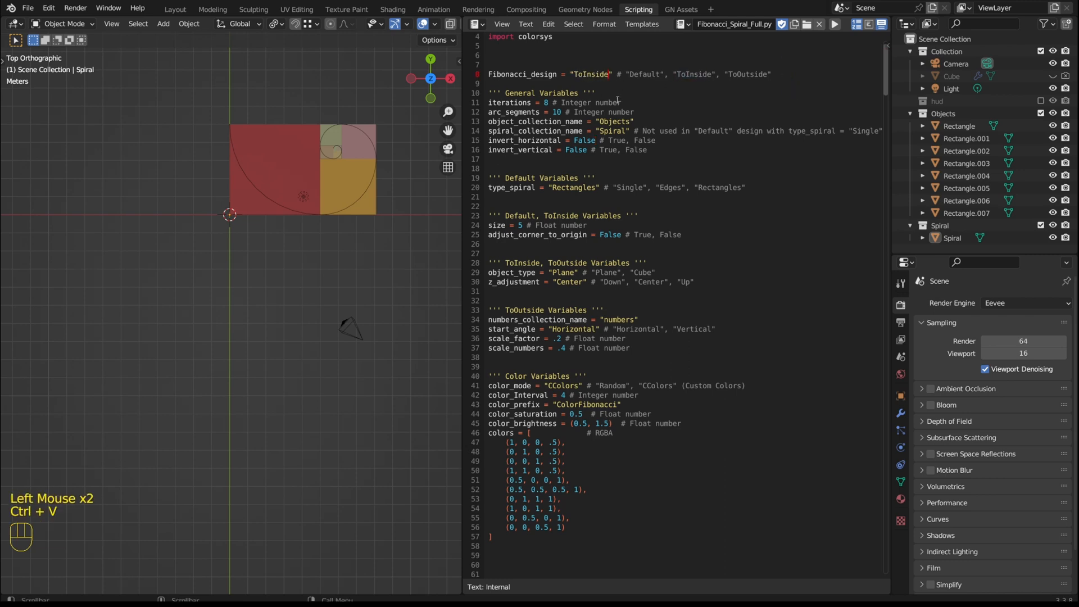
pyautogui.click(835, 24)
pyautogui.scroll(-3, 300, 199)
pyautogui.scroll(5, 300, 198)
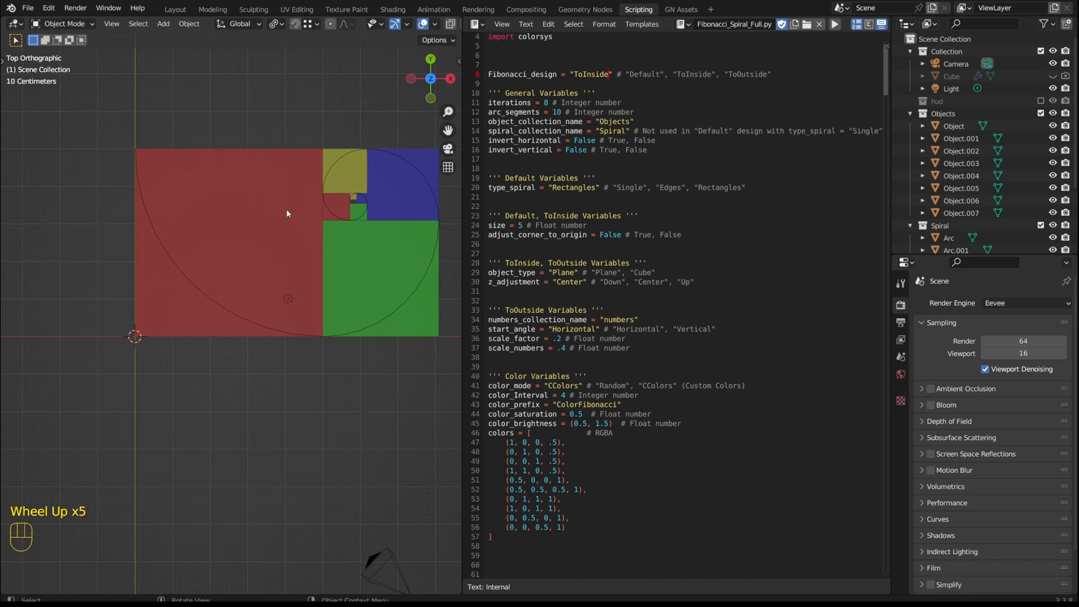
# Step: Select the coloured squares in turn to examine them as separate objects
pyautogui.click(226, 208)
pyautogui.click(374, 255)
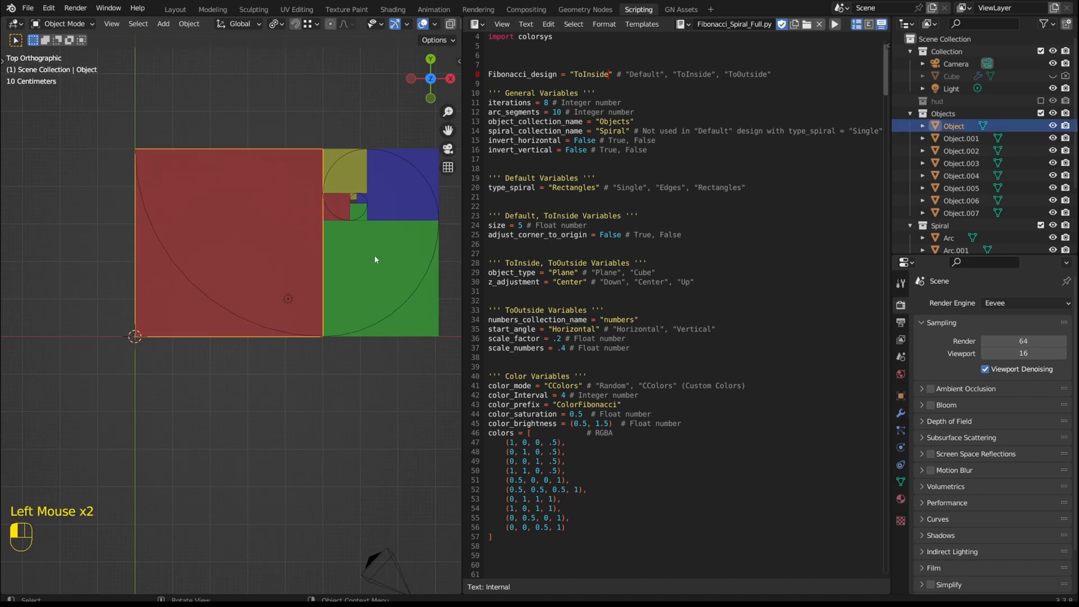
pyautogui.click(400, 186)
pyautogui.click(344, 169)
pyautogui.click(338, 202)
pyautogui.click(355, 213)
pyautogui.click(349, 246)
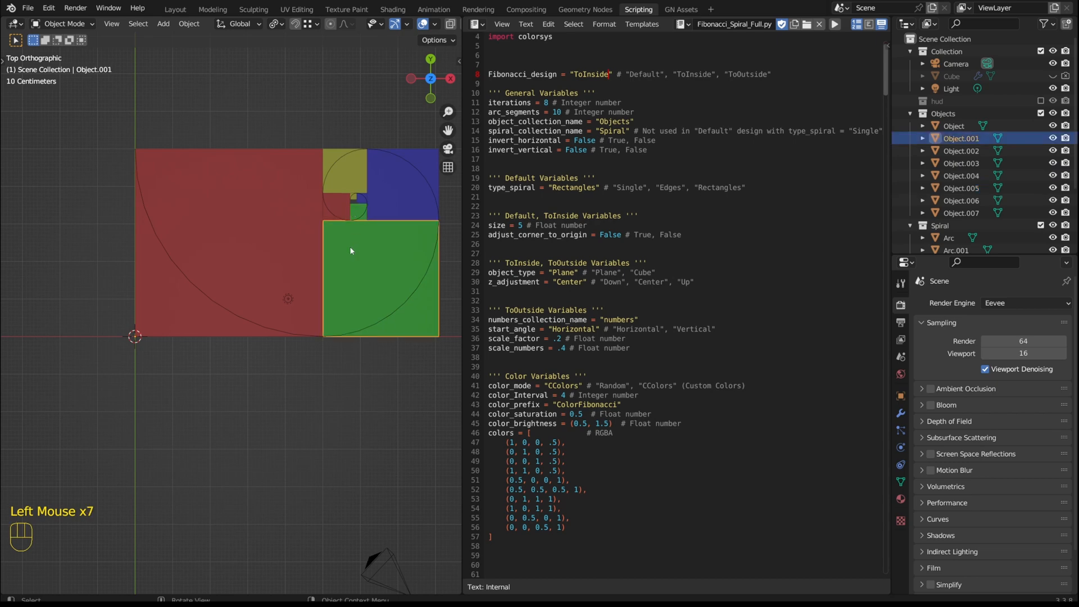
pyautogui.click(229, 235)
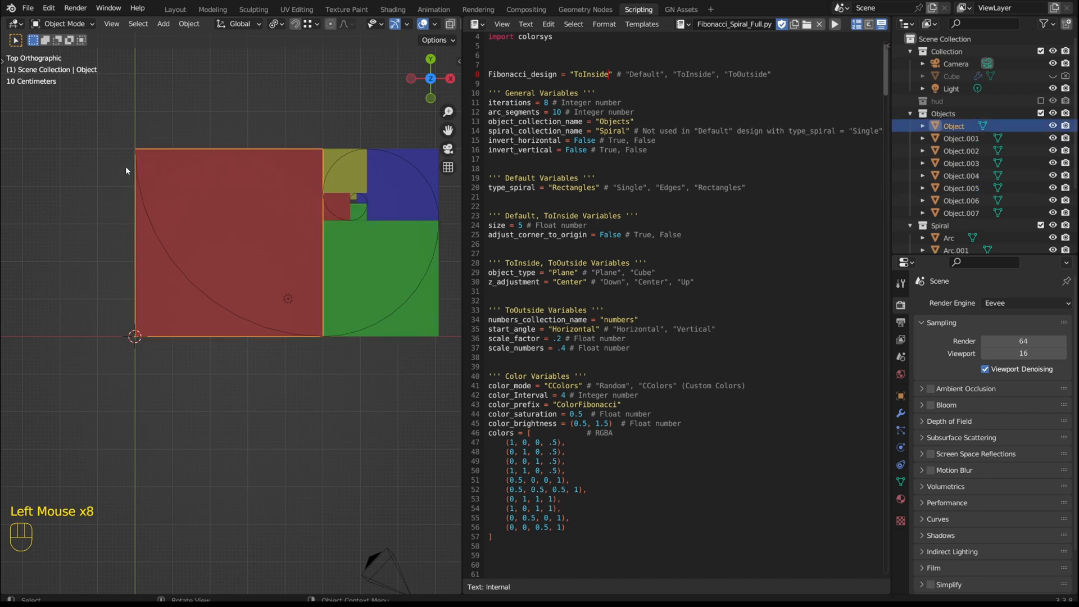
# Step: Select the largest arc and several squares to examine how the arcs are separated from the squares
pyautogui.scroll(-2, 181, 229)
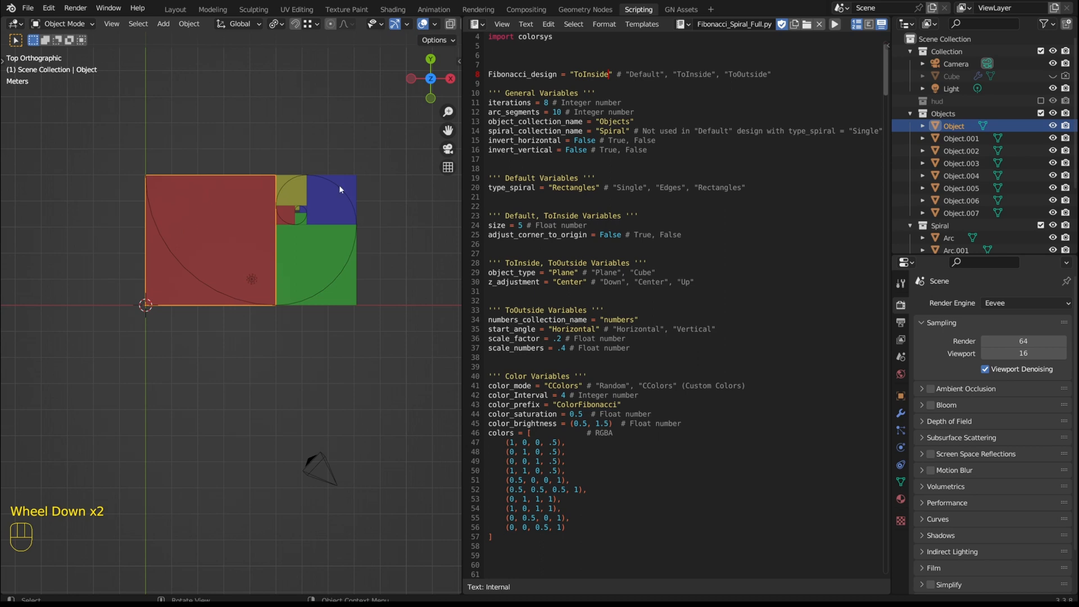
pyautogui.scroll(3, 272, 198)
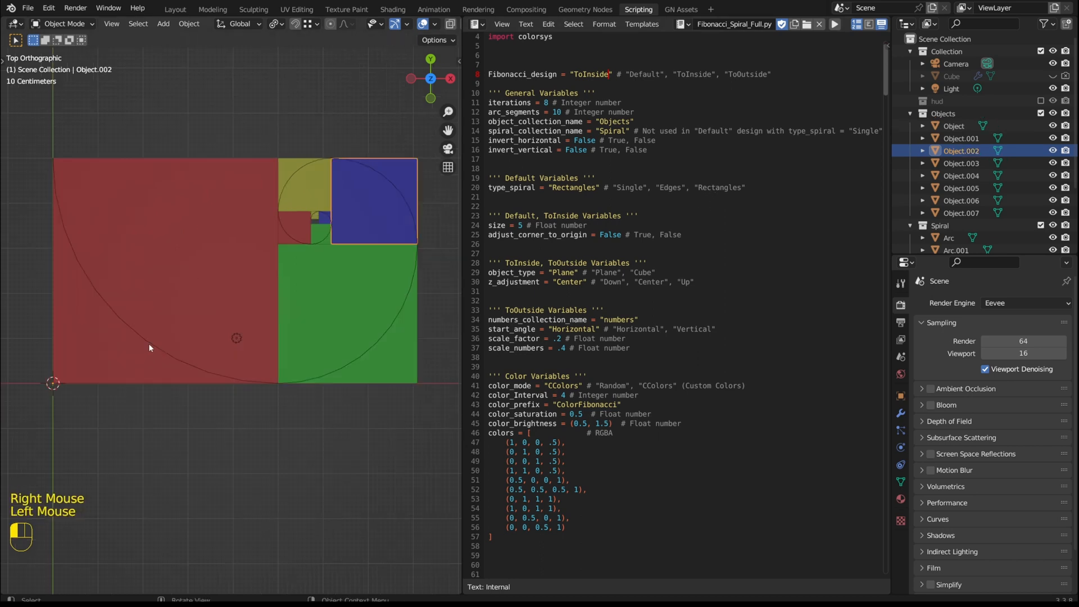
pyautogui.click(148, 343)
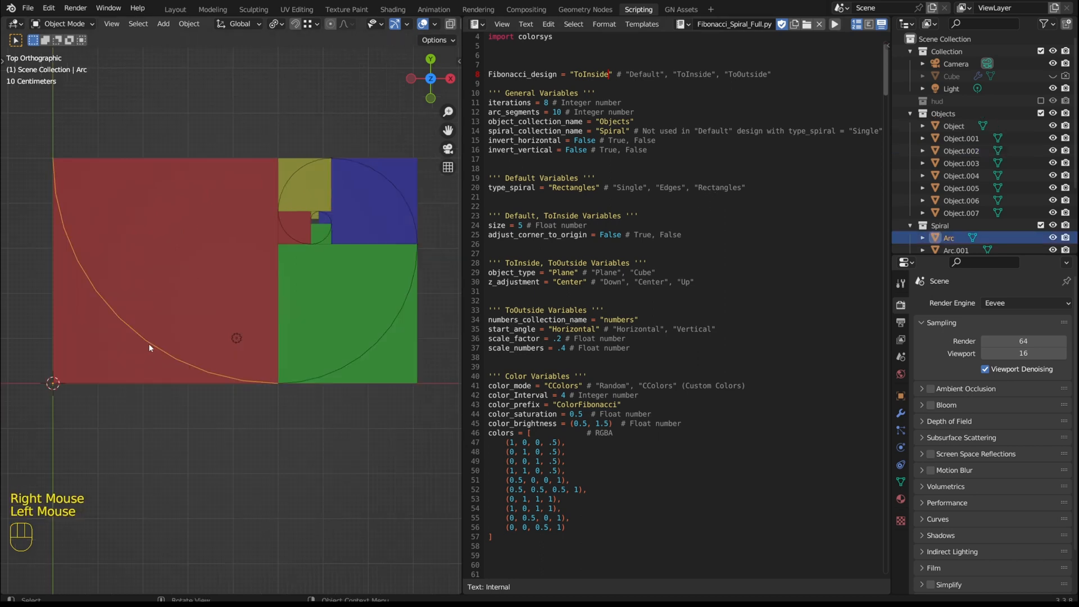
pyautogui.click(364, 353)
pyautogui.click(399, 197)
pyautogui.click(310, 176)
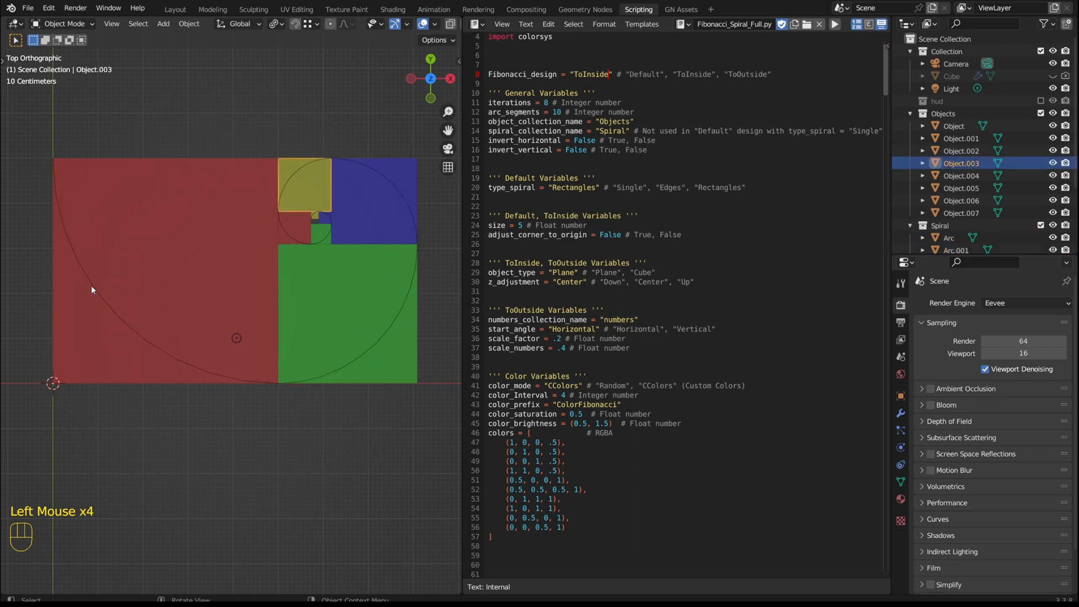
# Step: Select the largest arc, review the arcs in the Spiral collection, and check its vertices in Edit Mode
pyautogui.click(91, 285)
pyautogui.scroll(-6, 962, 189)
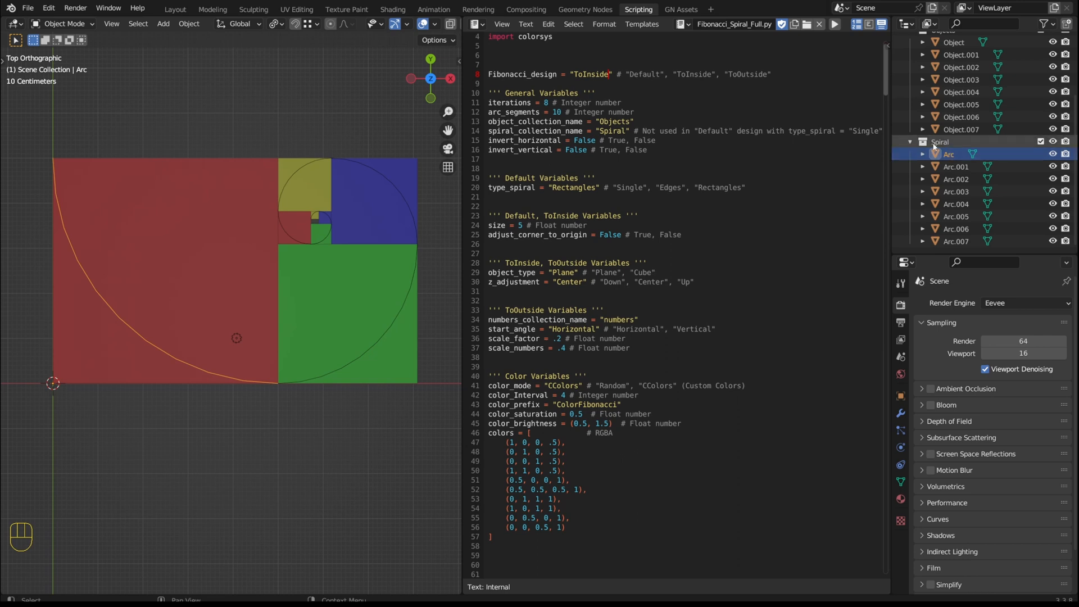
pyautogui.scroll(6, 949, 157)
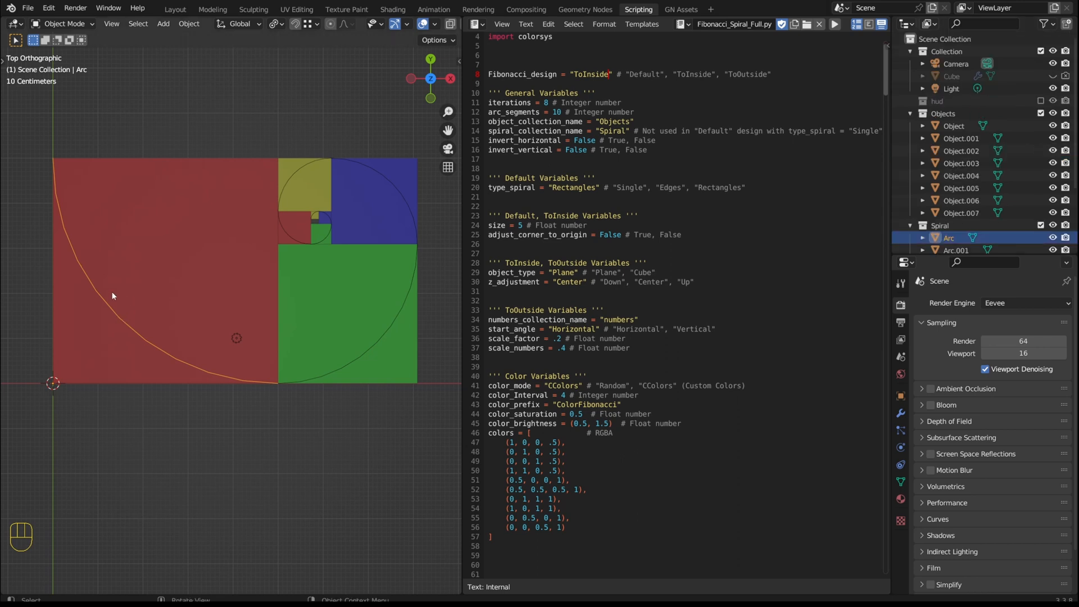
pyautogui.press('Tab')
pyautogui.press('Tab')
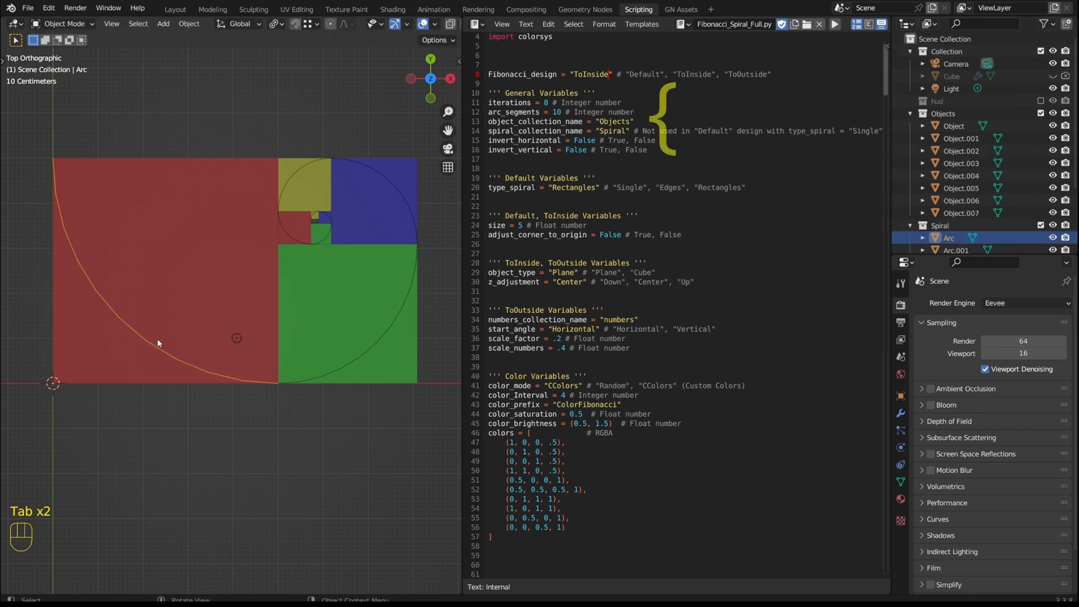
# Step: Set arc_segments to 50 in the general variables and run the script
pyautogui.scroll(4, 553, 112)
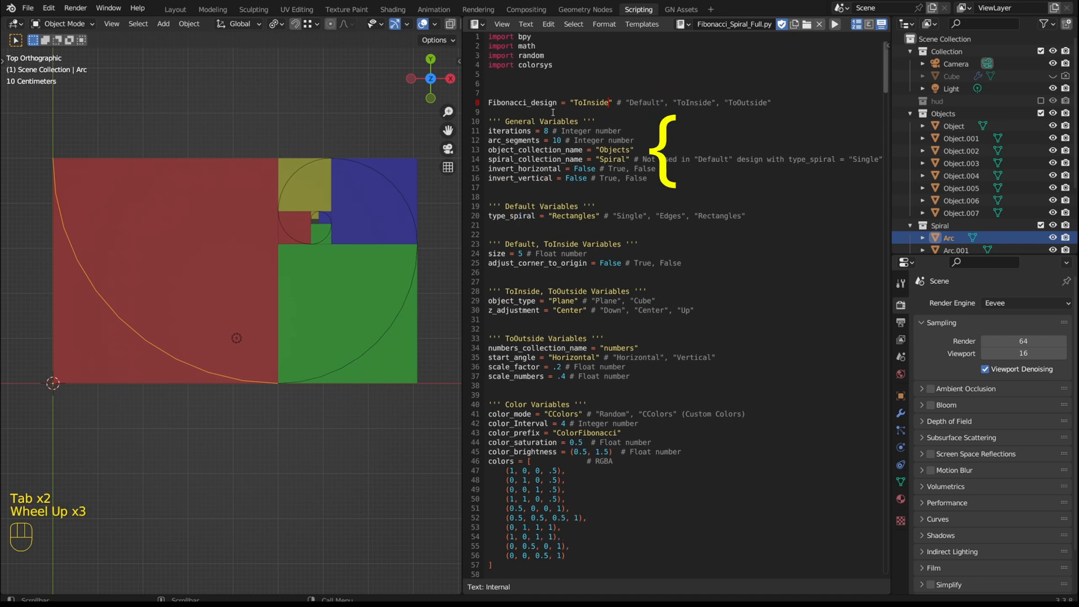
pyautogui.click(554, 139)
pyautogui.press('Delete')
pyautogui.write('5')
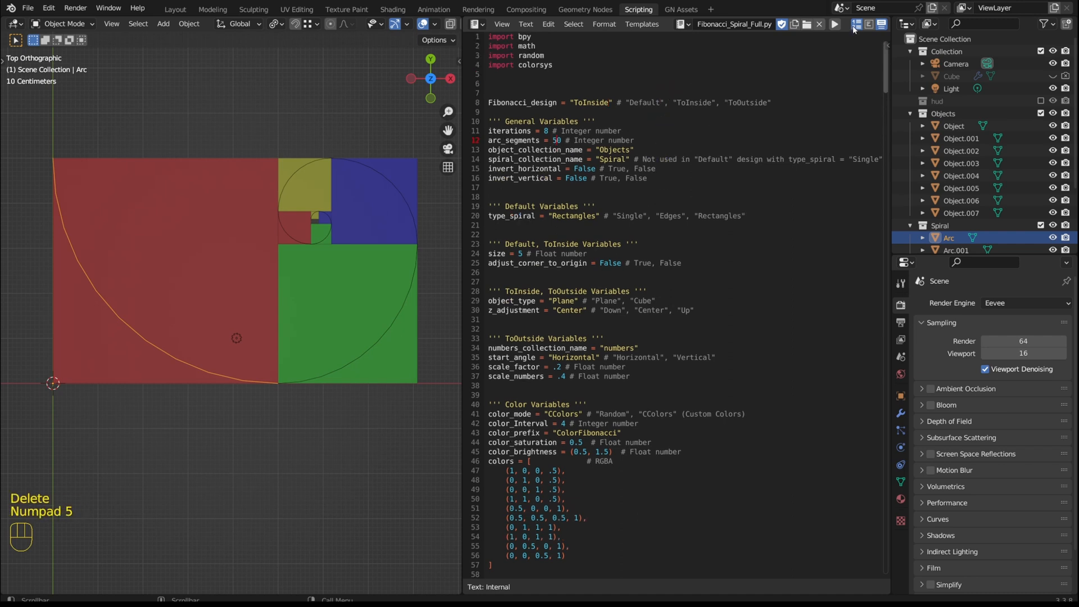
pyautogui.click(835, 25)
# Step: Select the largest arc of the regenerated spiral and examine its vertices up close in Edit Mode
pyautogui.click(129, 327)
pyautogui.press('Tab')
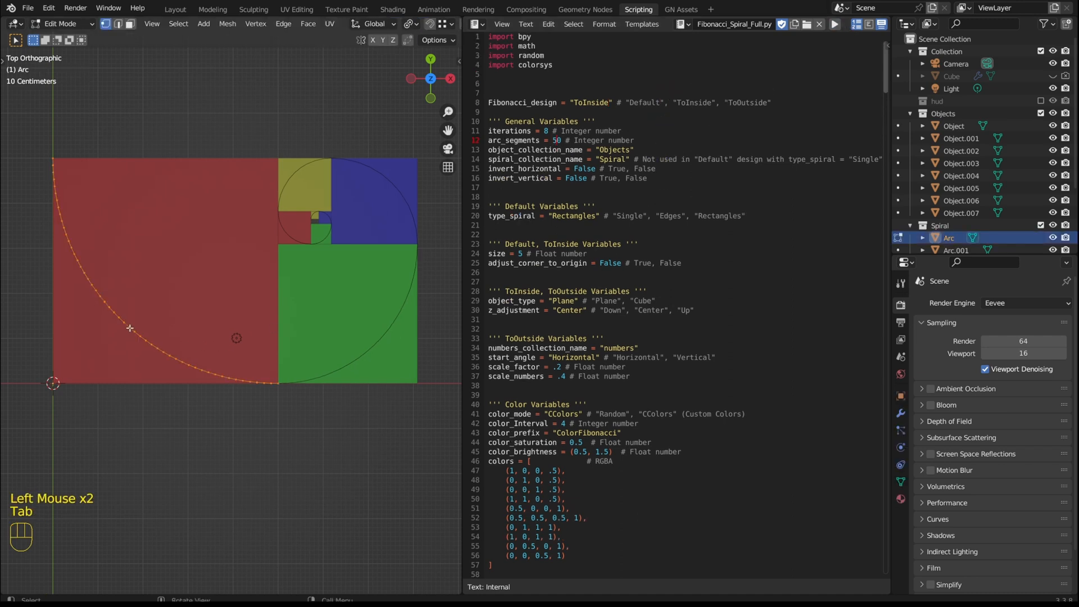
pyautogui.scroll(2, 99, 304)
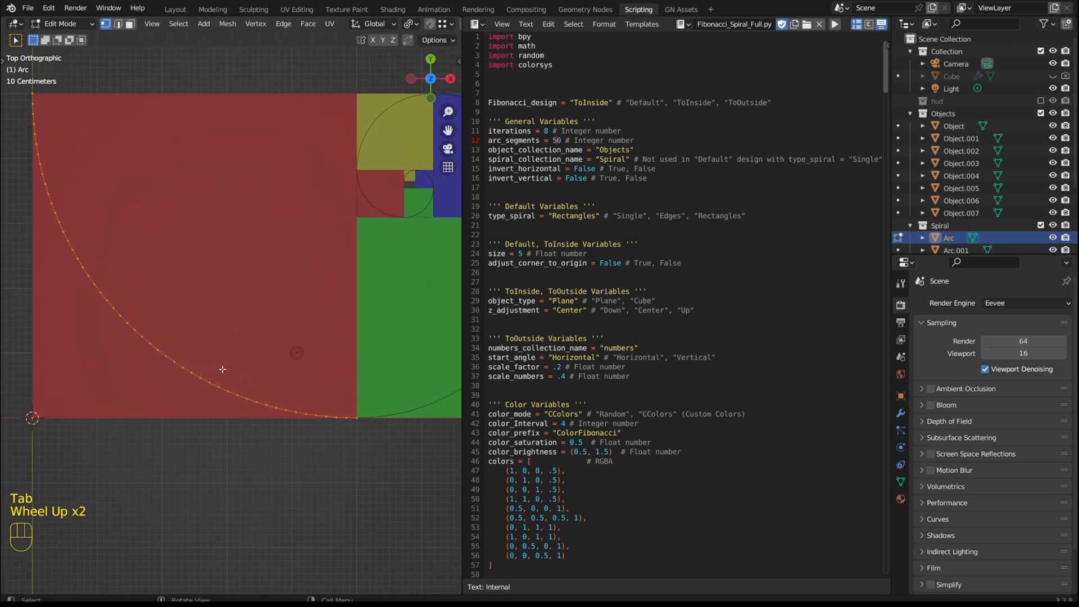
# Step: Leave Edit Mode, set iterations to 2, run the script, and select the red and green squares in turn
pyautogui.press('Tab')
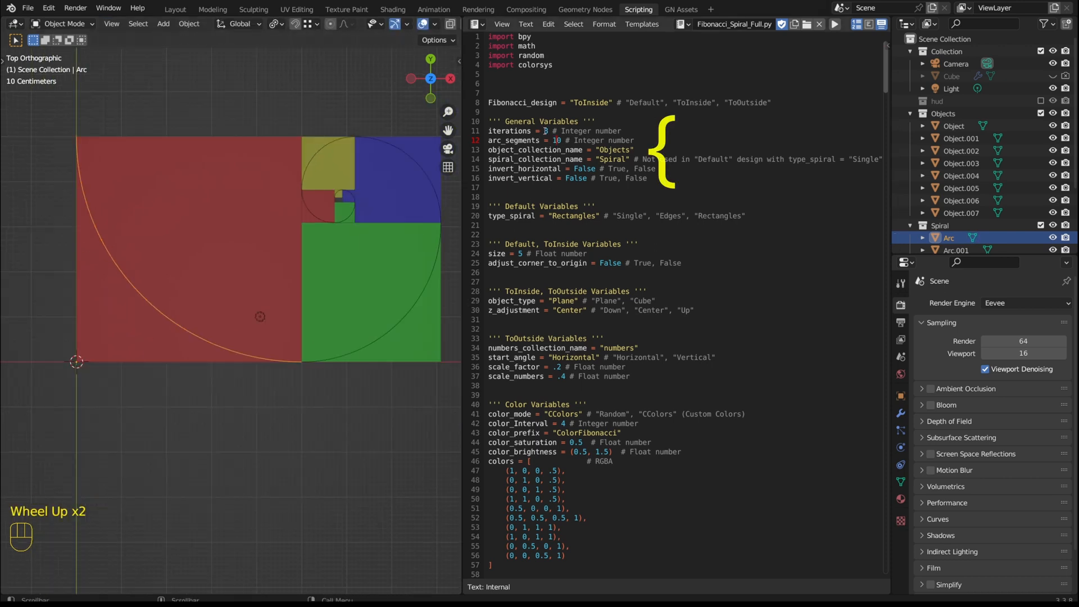
pyautogui.click(545, 131)
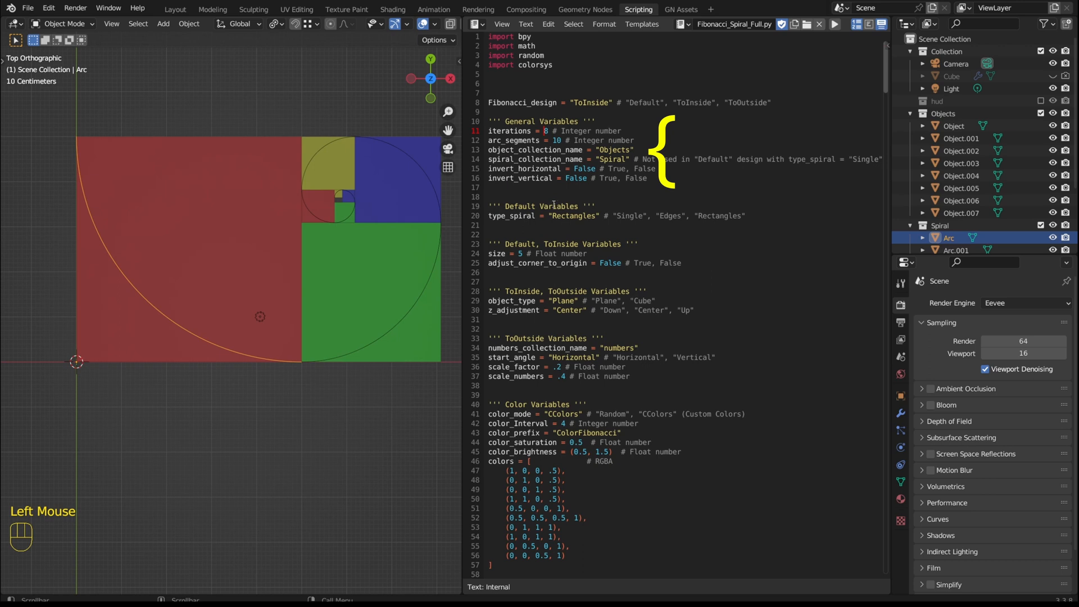
pyautogui.press('Delete')
pyautogui.write('2')
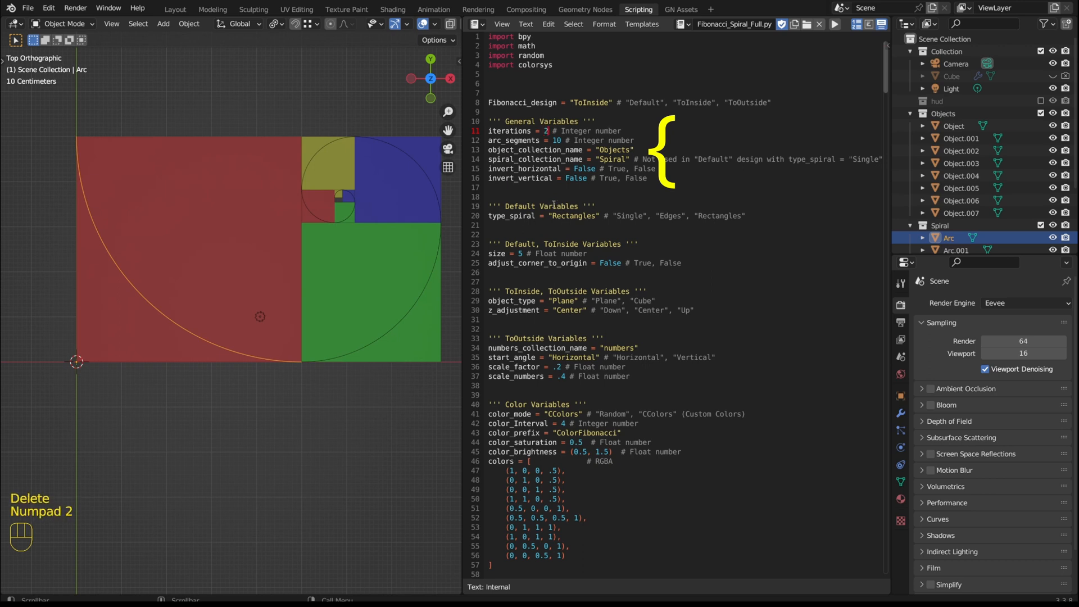
pyautogui.click(831, 29)
pyautogui.scroll(-2, 232, 234)
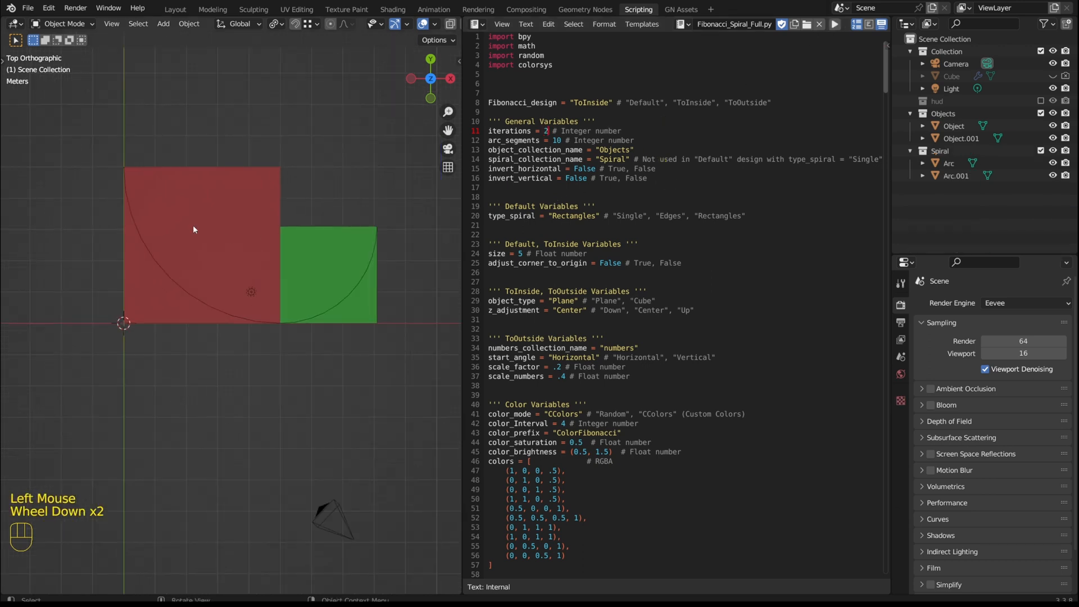
pyautogui.click(193, 230)
pyautogui.click(343, 239)
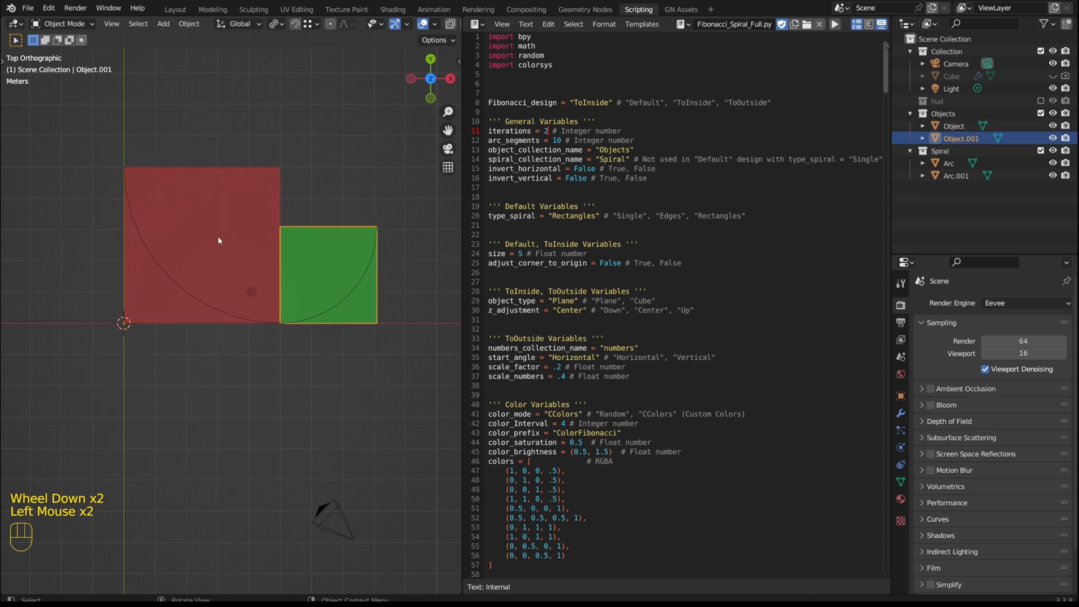
pyautogui.click(217, 236)
pyautogui.click(340, 239)
# Step: Set iterations to 20, run the script, and select the arc of the innermost yellow square
pyautogui.click(545, 130)
pyautogui.press('Right')
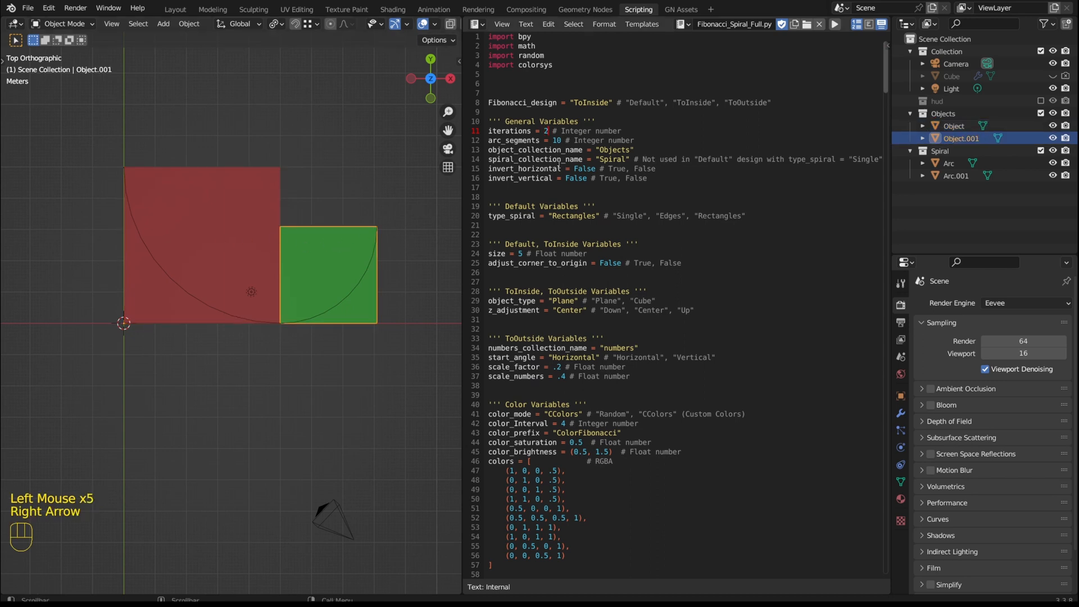
pyautogui.write('0')
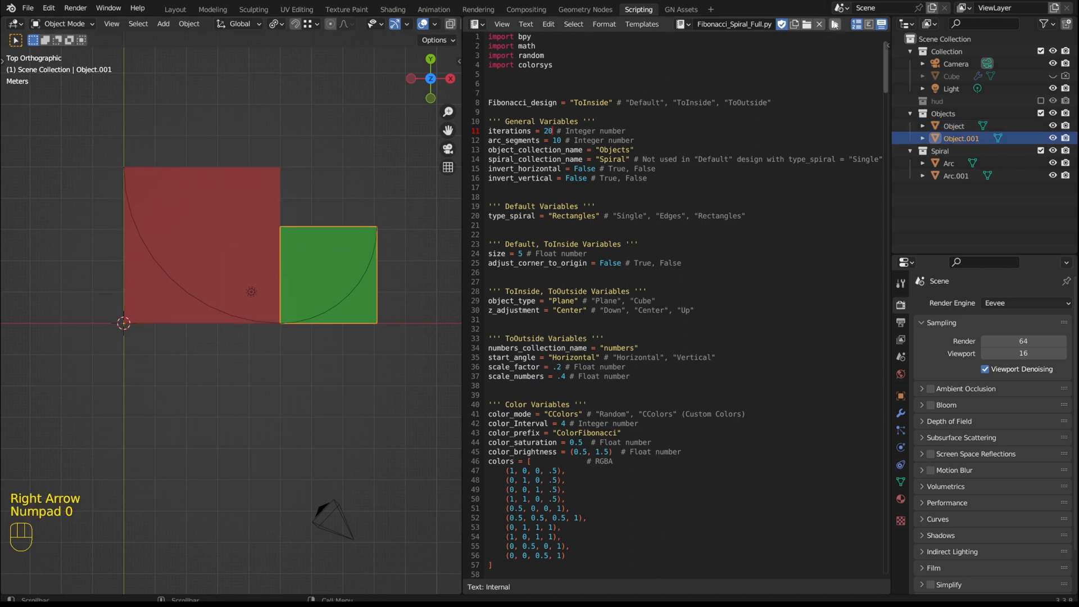
pyautogui.click(835, 24)
pyautogui.scroll(4, 310, 206)
pyautogui.scroll(10, 310, 205)
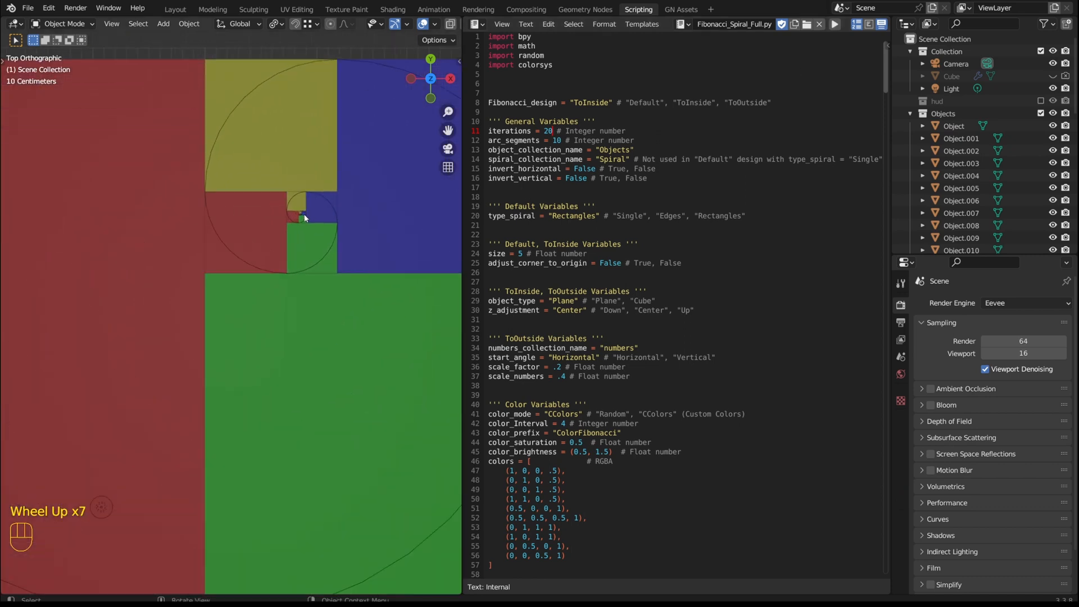
pyautogui.scroll(14, 270, 214)
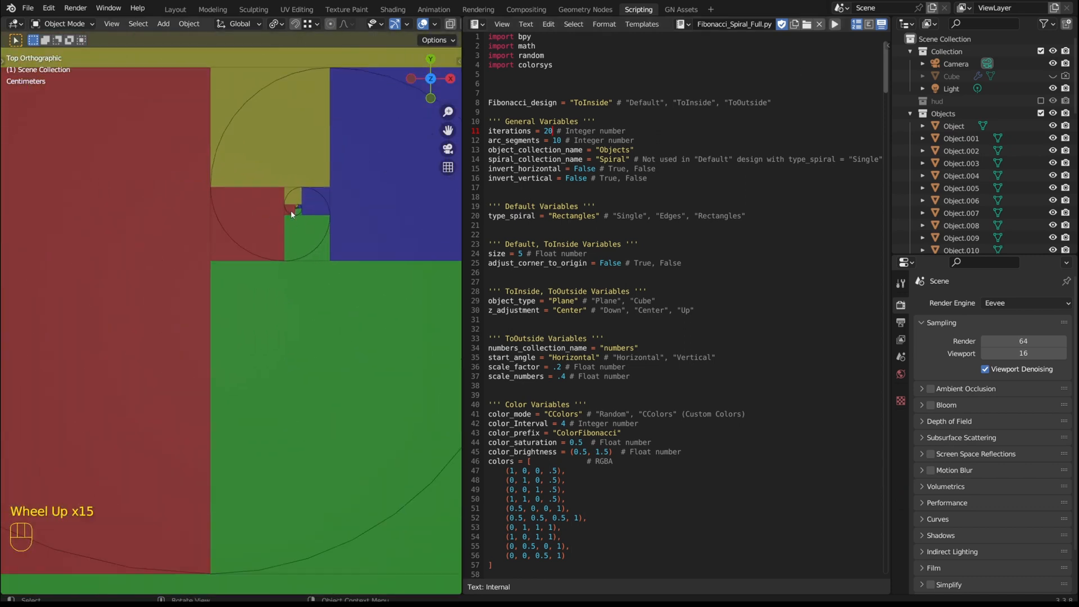
pyautogui.scroll(16, 304, 216)
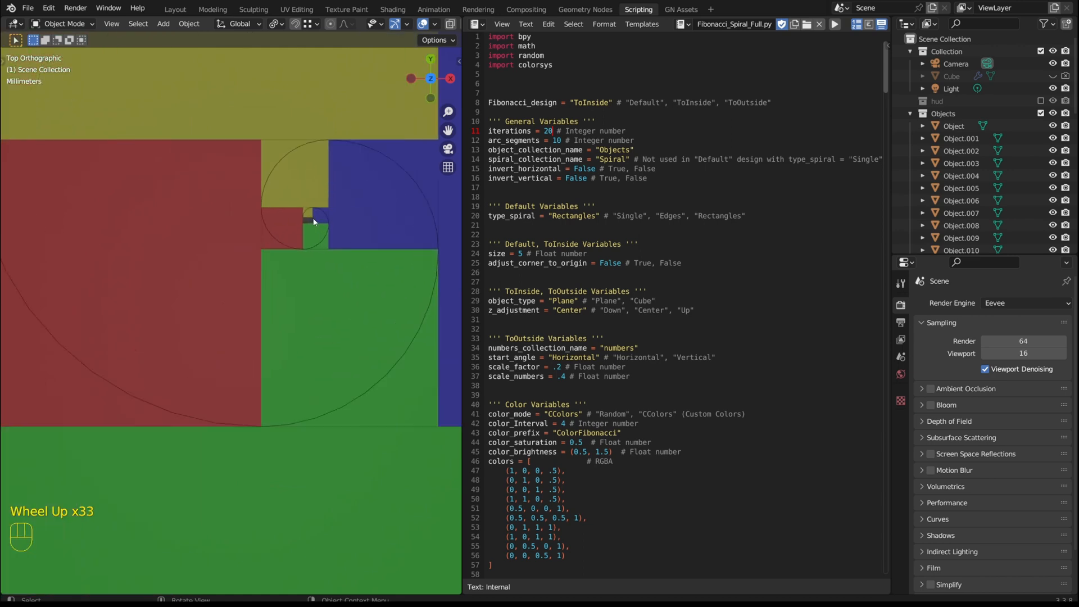
pyautogui.click(261, 158)
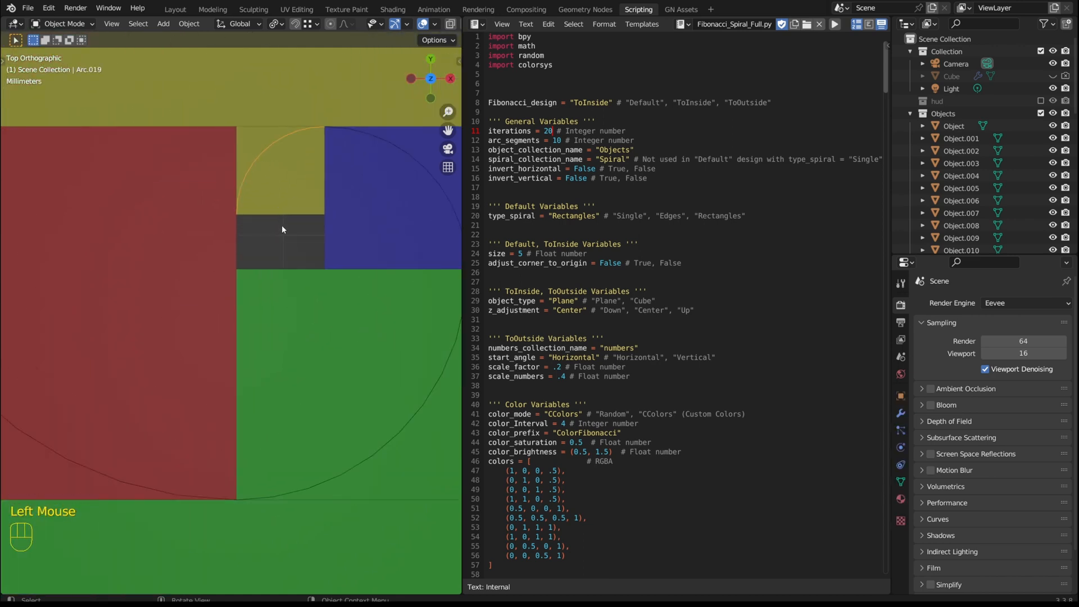
pyautogui.scroll(2, 241, 229)
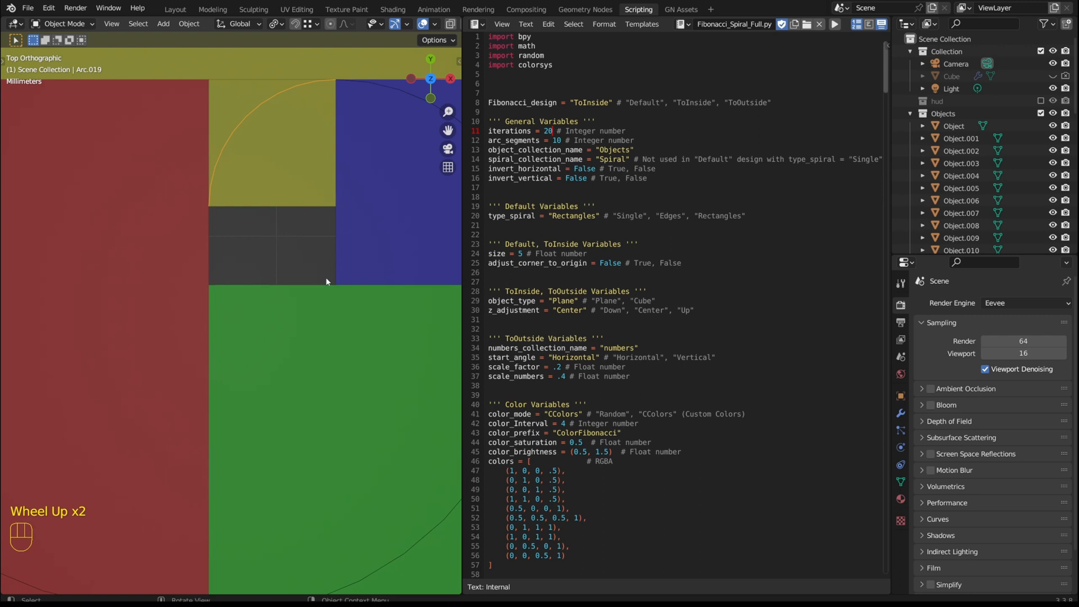
pyautogui.scroll(-10, 231, 248)
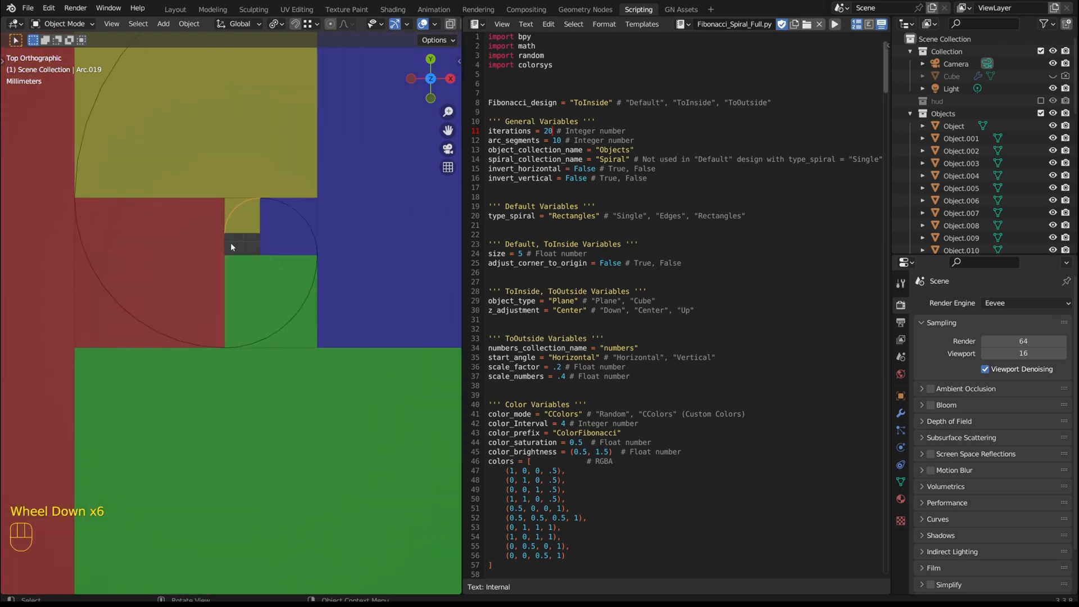
# Step: Set iterations to 21 and run the script to add another square at the spiral's center
pyautogui.click(548, 131)
pyautogui.press('Delete')
pyautogui.write('1')
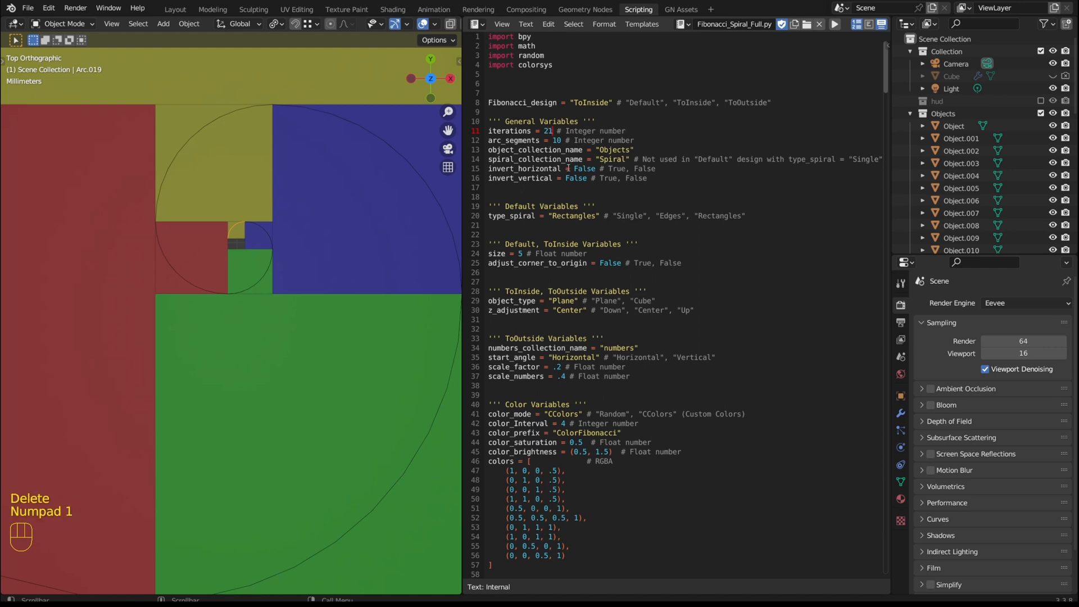
pyautogui.click(835, 24)
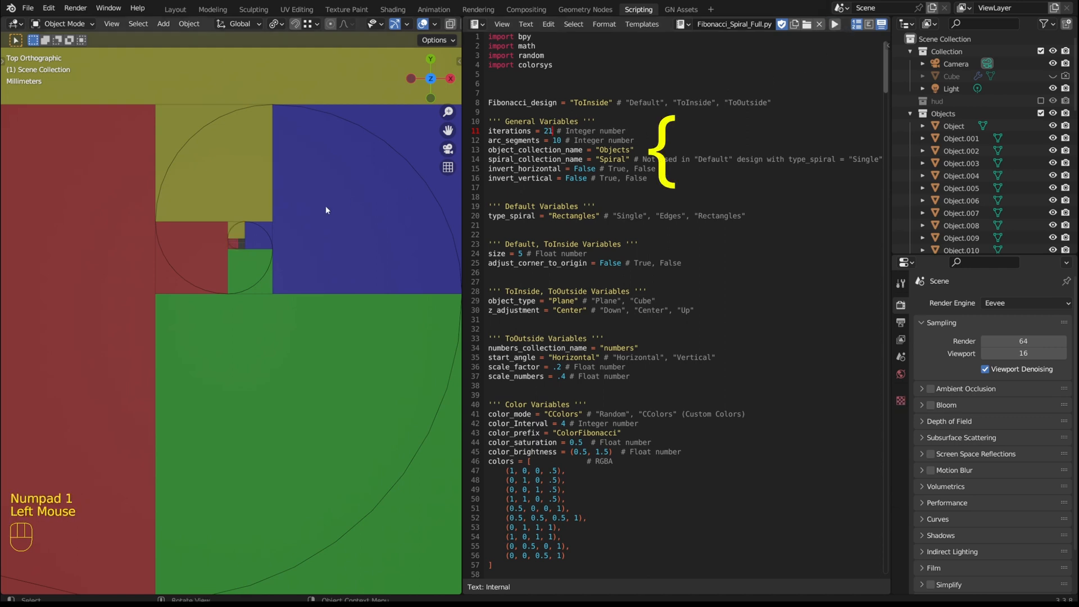
pyautogui.scroll(5, 237, 245)
pyautogui.scroll(3, 238, 245)
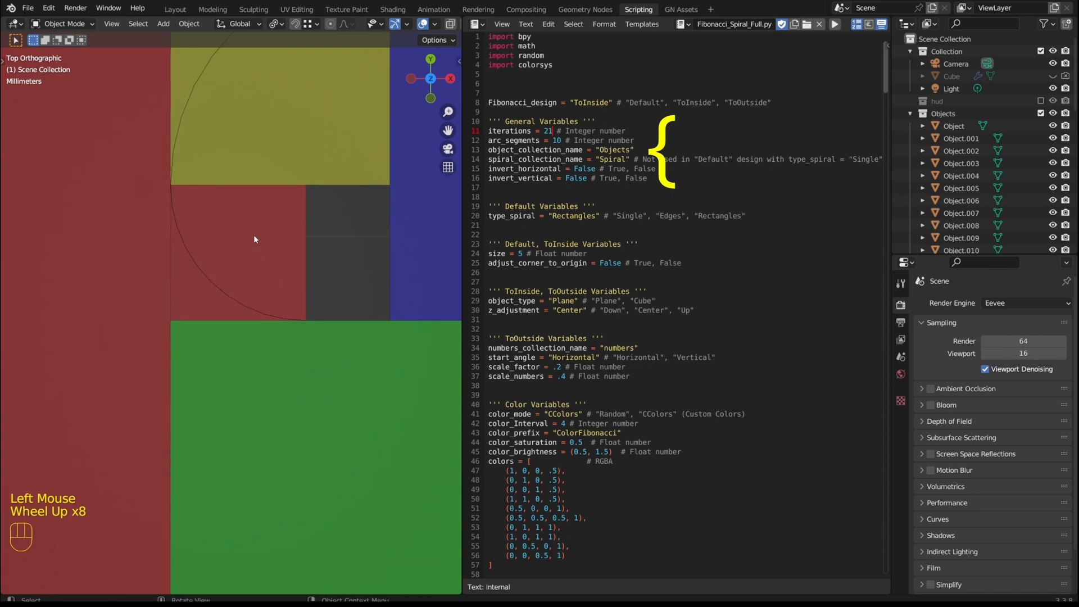
# Step: Set iterations to 22, run the script, and review the spiral from its center out to the full design
pyautogui.click(548, 130)
pyautogui.press('Delete')
pyautogui.write('2')
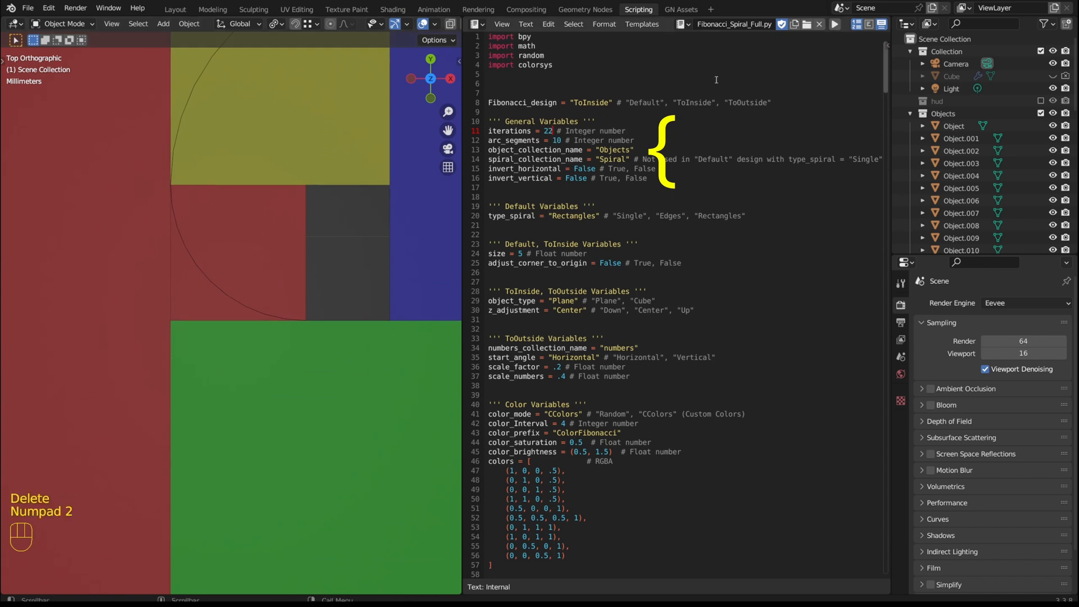
pyautogui.click(834, 24)
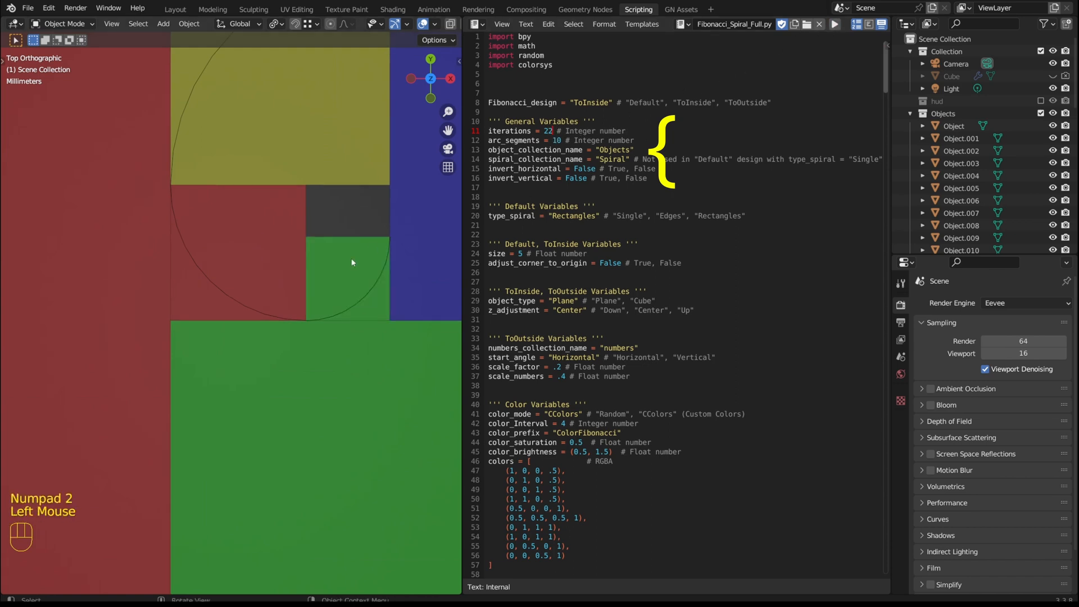
pyautogui.scroll(-9, 272, 234)
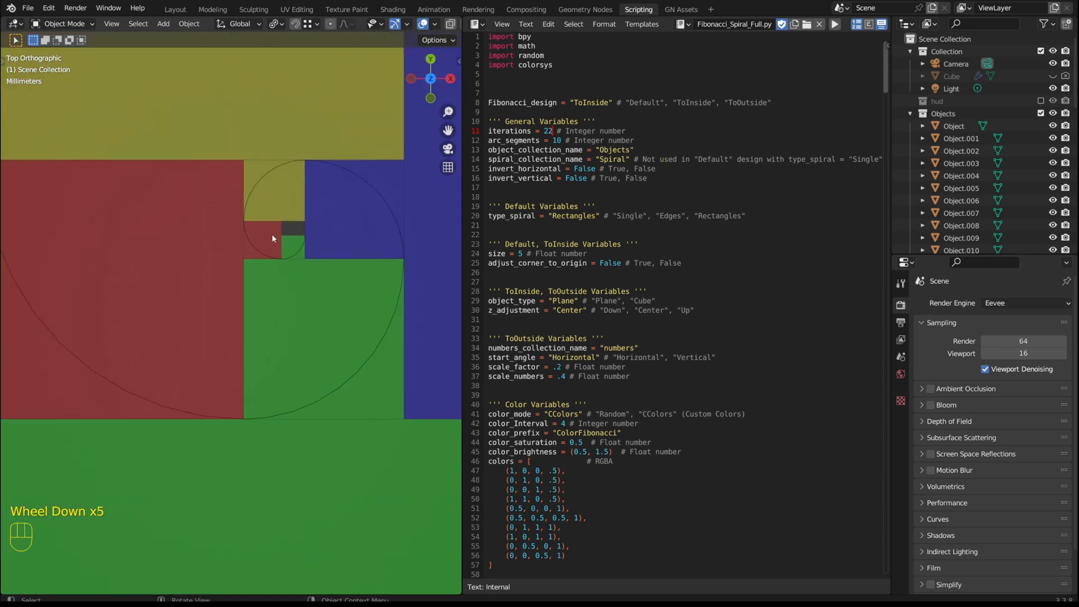
pyautogui.scroll(-14, 272, 238)
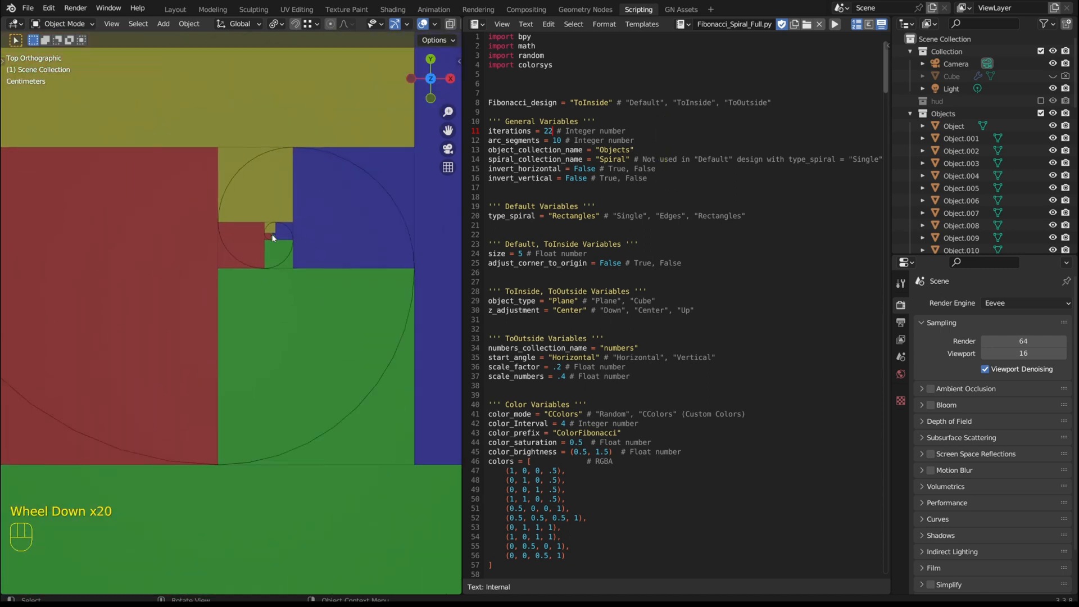
pyautogui.scroll(-15, 273, 238)
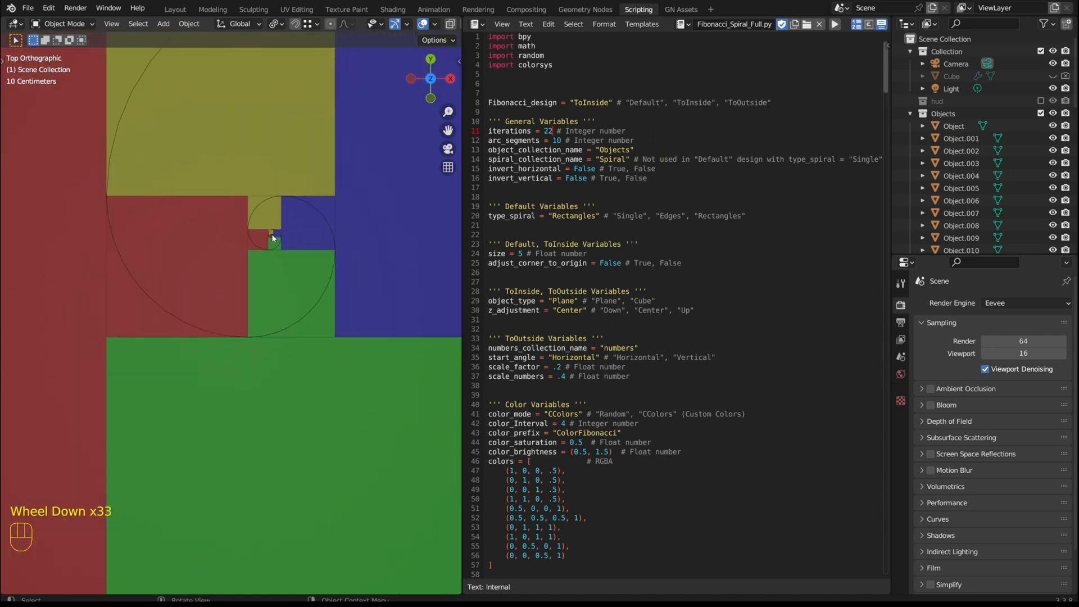
pyautogui.scroll(-4, 272, 238)
pyautogui.moveTo(276, 235); pyautogui.dragTo(243, 228, button='middle')
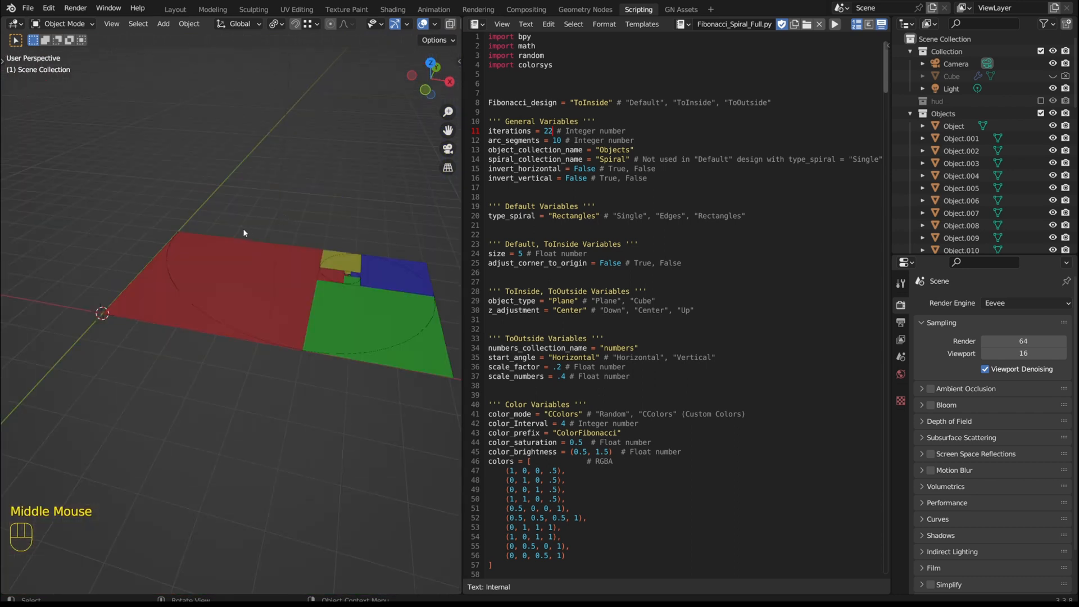
pyautogui.scroll(-2, 309, 256)
pyautogui.scroll(2, 309, 256)
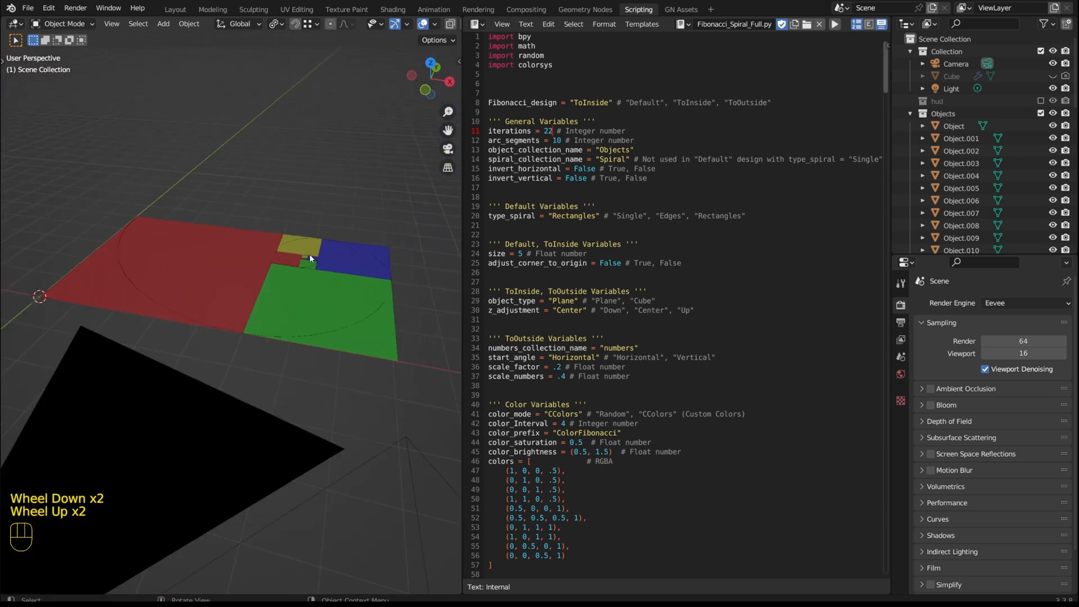
# Step: Set object_type to "Cube" in the ToInside, ToOutside variables and run the script
pyautogui.doubleClick(642, 301)
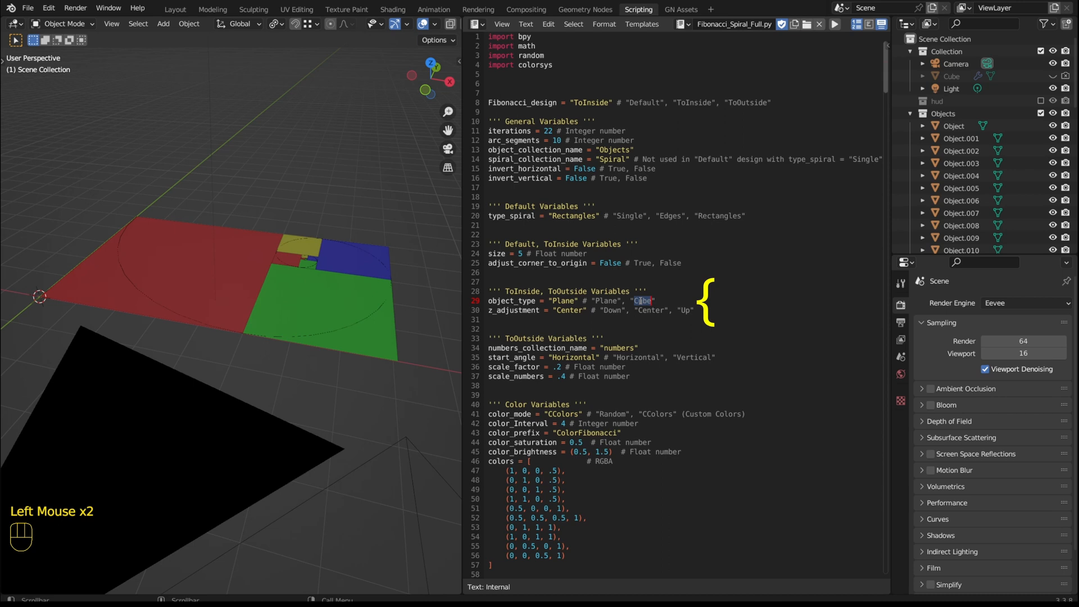
pyautogui.hotkey('ctrl', 'c')
pyautogui.doubleClick(554, 301)
pyautogui.hotkey('ctrl', 'v')
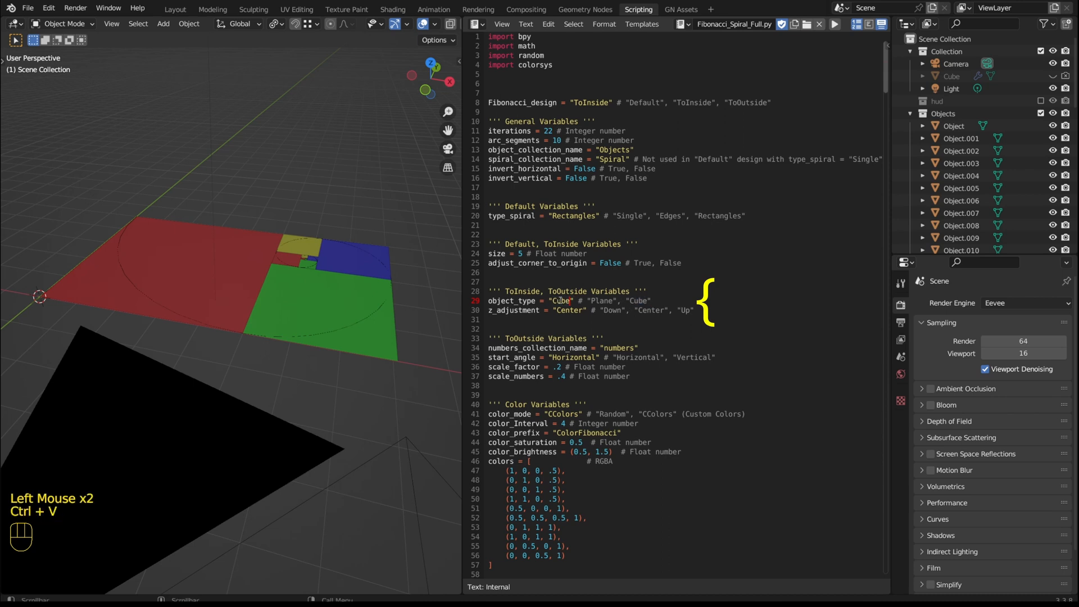
pyautogui.click(835, 24)
# Step: Examine the cube-based spiral from the top view, close to its center, and in perspective
pyautogui.moveTo(315, 219)
pyautogui.mouseDown(button='middle')
pyautogui.moveTo(335, 217)
pyautogui.moveTo(134, 170)
pyautogui.moveTo(309, 217)
pyautogui.mouseUp(button='middle')
pyautogui.press('KP_7')
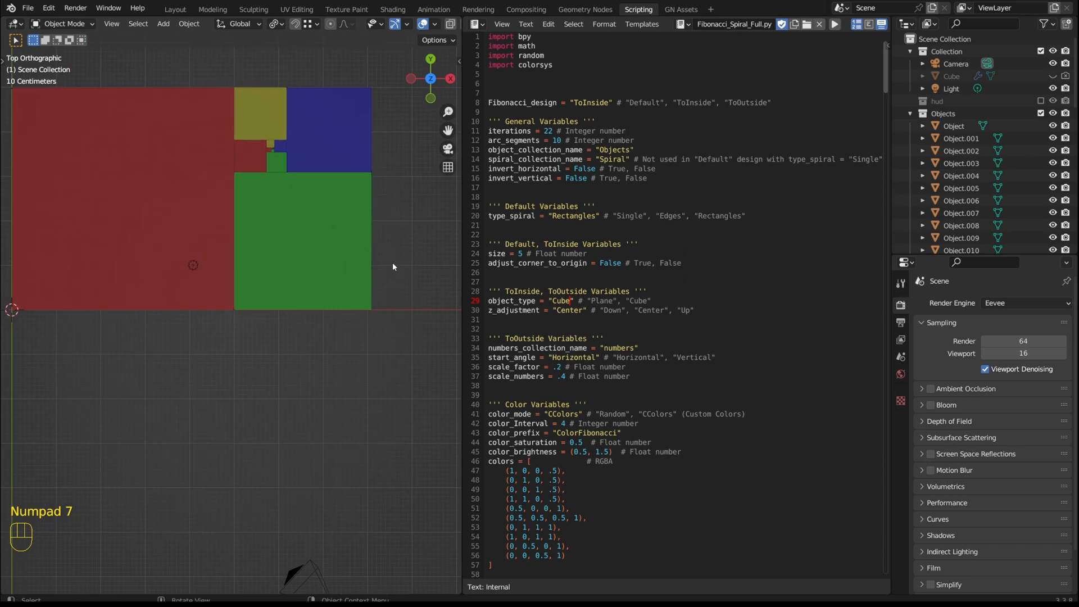
pyautogui.scroll(-2, 337, 191)
pyautogui.scroll(8, 332, 185)
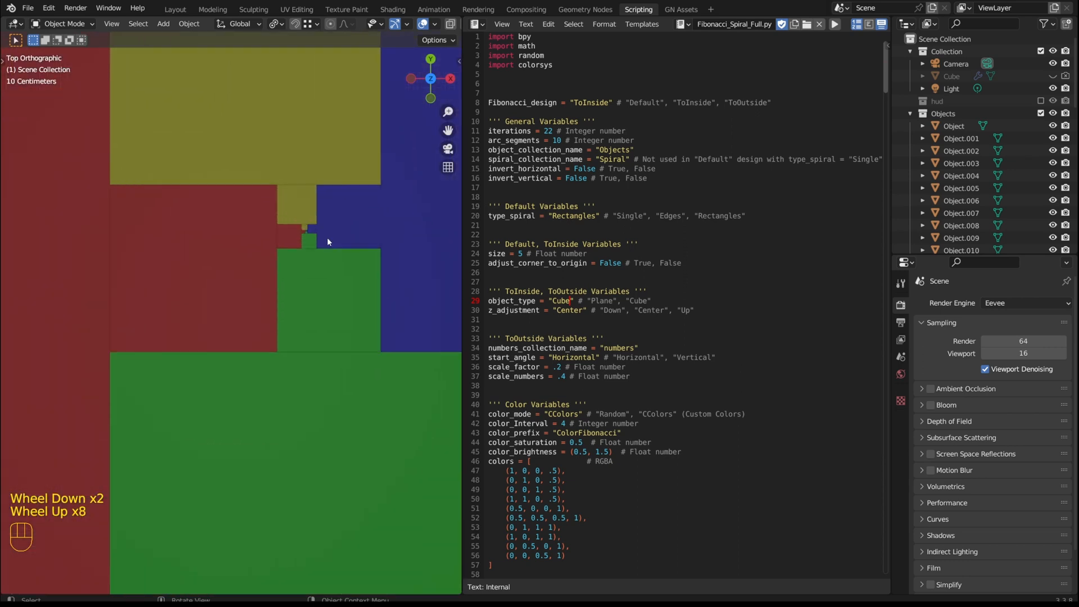
pyautogui.scroll(4, 327, 237)
pyautogui.scroll(-9, 327, 237)
pyautogui.moveTo(292, 285)
pyautogui.mouseDown(button='middle')
pyautogui.moveTo(273, 245)
pyautogui.moveTo(309, 318)
pyautogui.moveTo(213, 207)
pyautogui.moveTo(120, 210)
pyautogui.moveTo(279, 298)
pyautogui.mouseUp(button='middle')
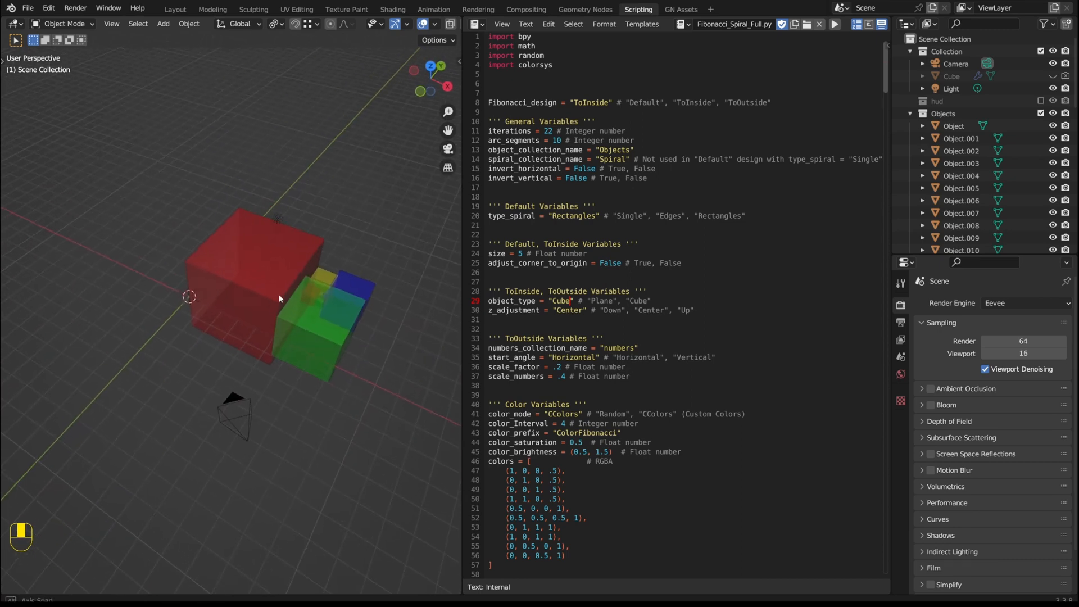
pyautogui.scroll(-1, 299, 258)
pyautogui.scroll(3, 292, 274)
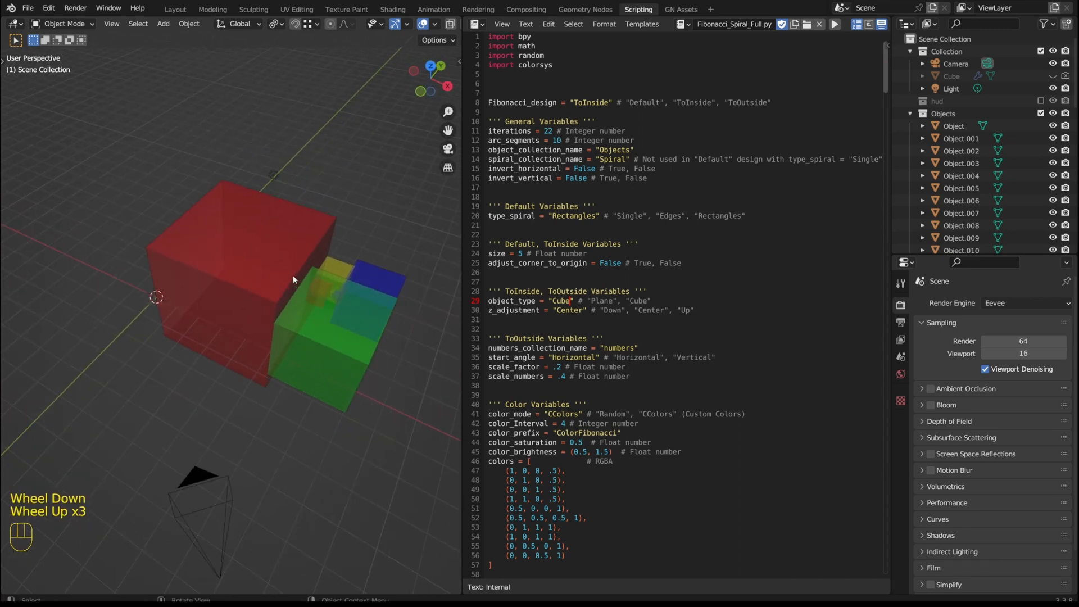
# Step: Set z_adjustment to "Down", run the script, and check the cubes from below
pyautogui.doubleClick(616, 311)
pyautogui.hotkey('ctrl', 'c')
pyautogui.doubleClick(569, 311)
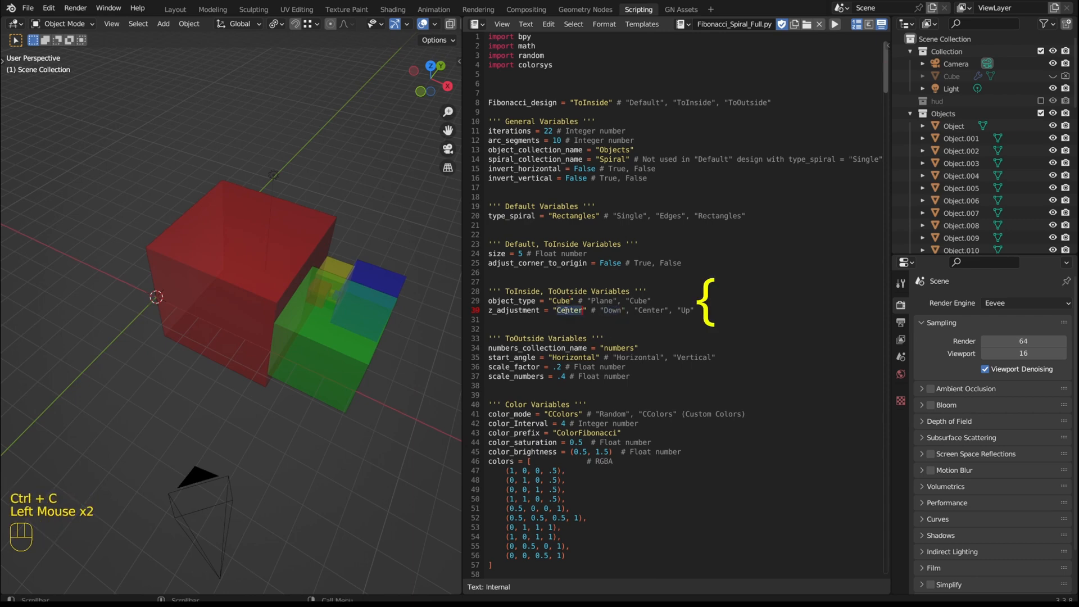
pyautogui.hotkey('ctrl', 'v')
pyautogui.click(835, 24)
pyautogui.moveTo(360, 264); pyautogui.dragTo(348, 174, button='middle')
# Step: Set z_adjustment to "Up" and run the script
pyautogui.doubleClick(668, 311)
pyautogui.hotkey('ctrl', 'c')
pyautogui.doubleClick(564, 311)
pyautogui.hotkey('ctrl', 'v')
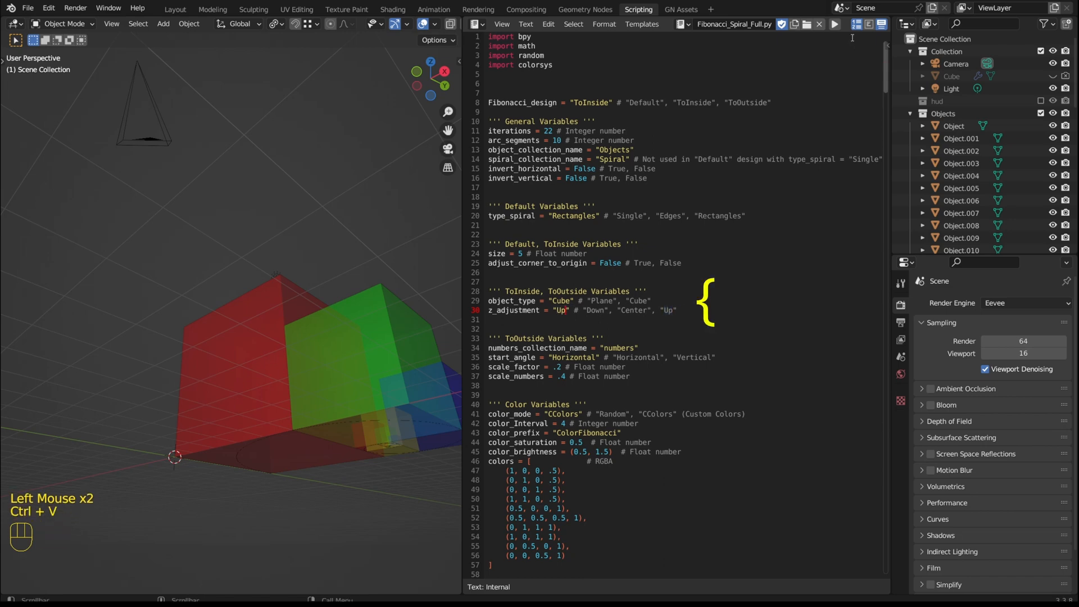
pyautogui.click(834, 24)
# Step: Examine how the cubes align vertically and how the arcs lie over them, in perspective and top view
pyautogui.moveTo(342, 315); pyautogui.dragTo(309, 360, button='middle')
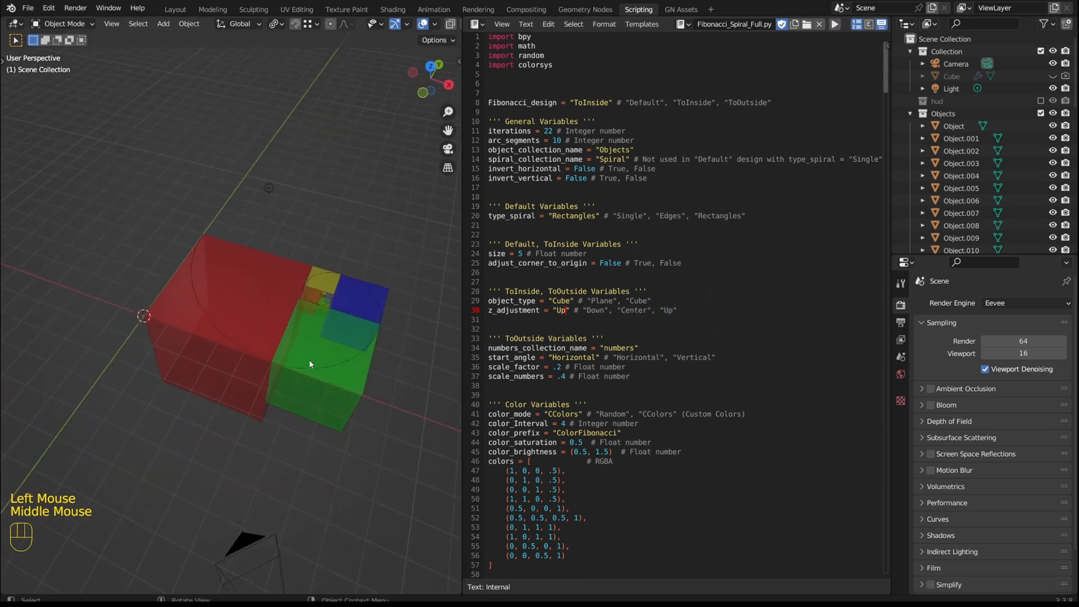
pyautogui.scroll(5, 313, 317)
pyautogui.scroll(-3, 312, 316)
pyautogui.moveTo(312, 317); pyautogui.dragTo(352, 403, button='middle')
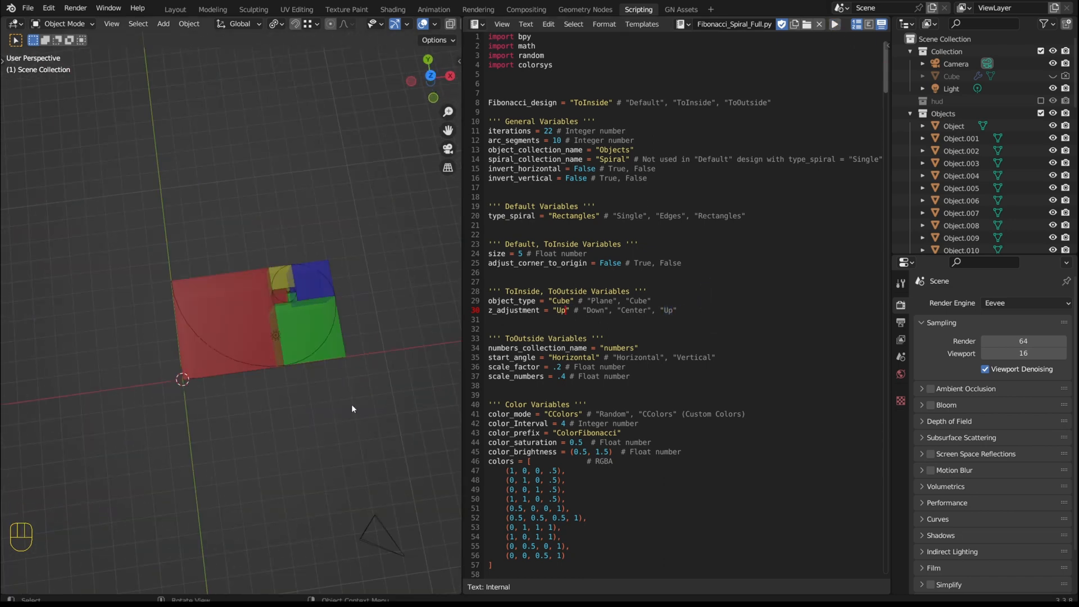
pyautogui.press('KP_7')
pyautogui.scroll(4, 262, 308)
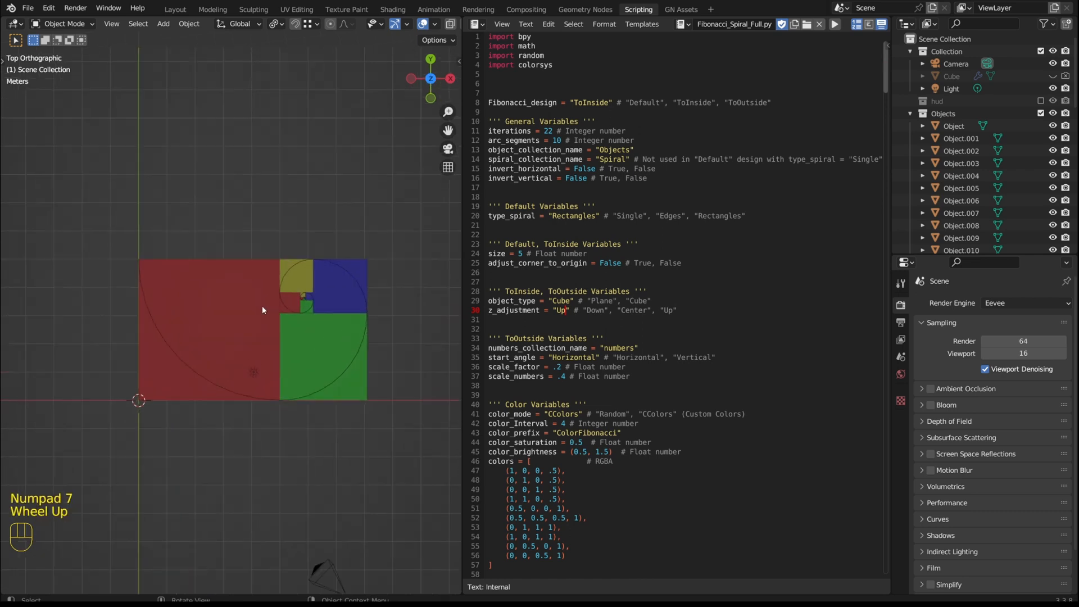
pyautogui.scroll(-5, 263, 309)
pyautogui.scroll(1, 282, 317)
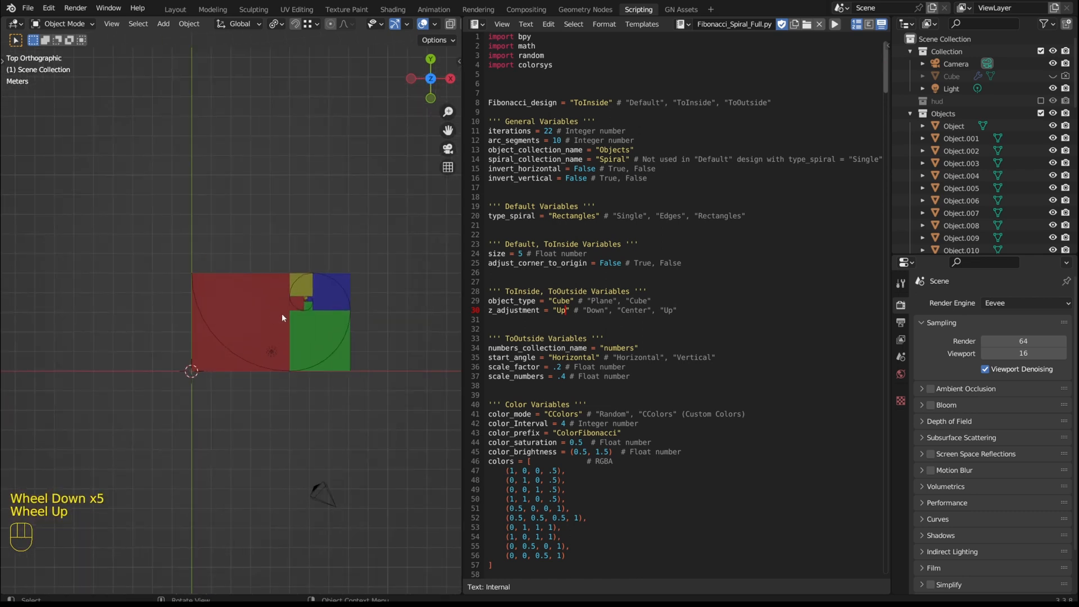
# Step: Set object_type to "Plane" in the script's ToInside, ToOutside variables
pyautogui.moveTo(302, 324); pyautogui.dragTo(306, 242, button='middle')
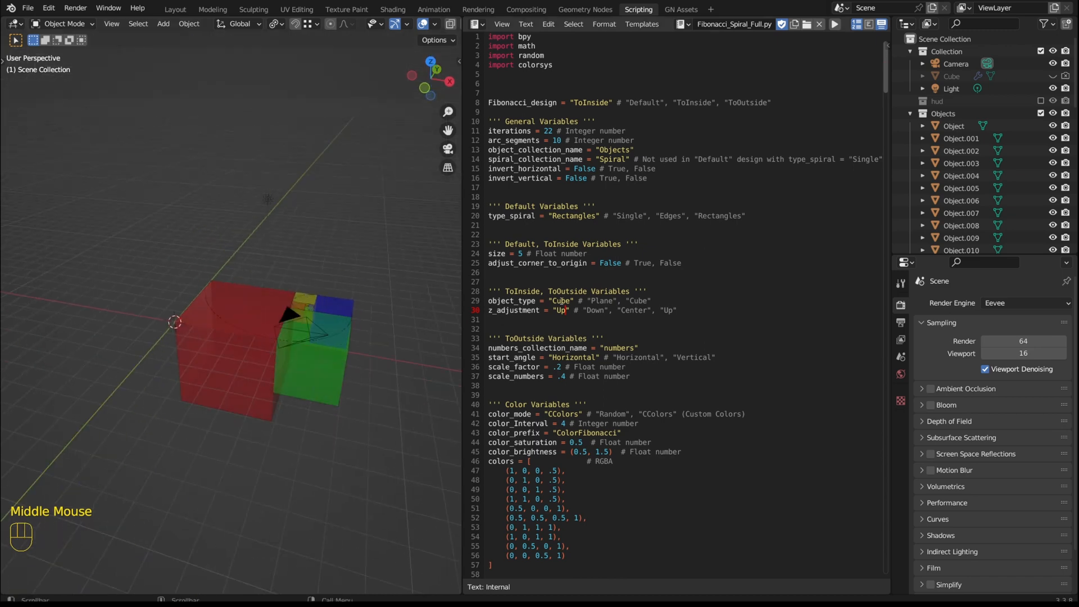
pyautogui.scroll(5, 306, 241)
pyautogui.doubleClick(601, 300)
pyautogui.hotkey('ctrl', 'c')
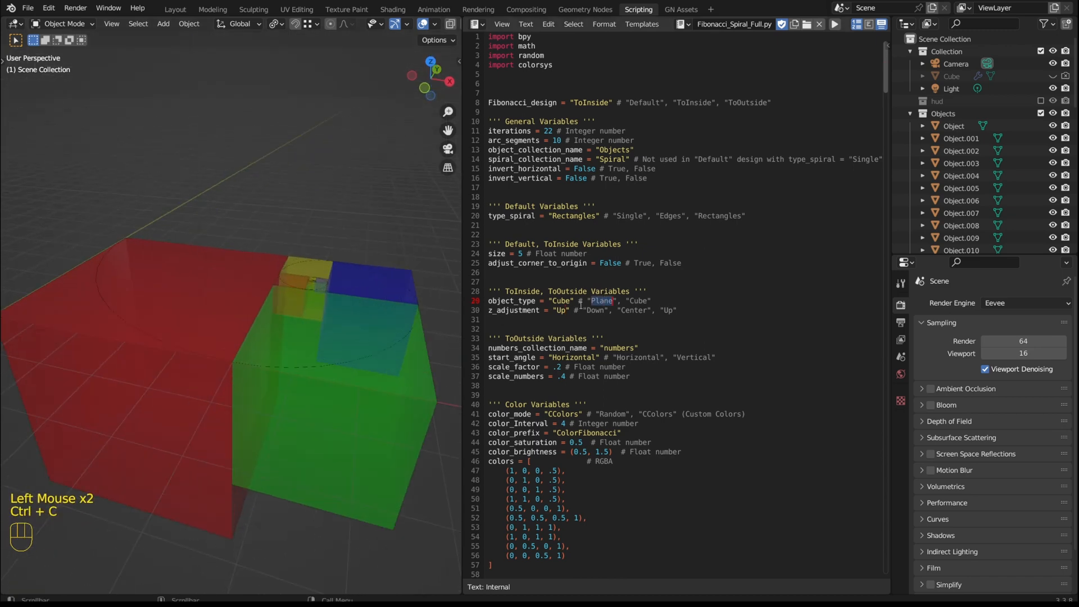
pyautogui.click(561, 301)
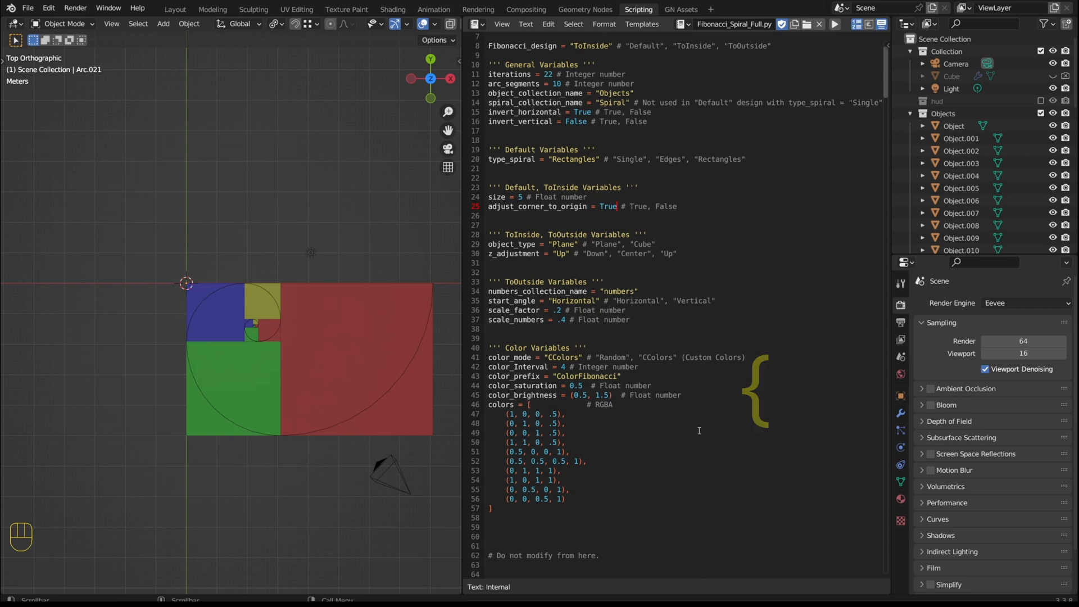
# Step: Inspect the largest square's material and show its surface color as RGB values
pyautogui.click(378, 338)
pyautogui.click(900, 499)
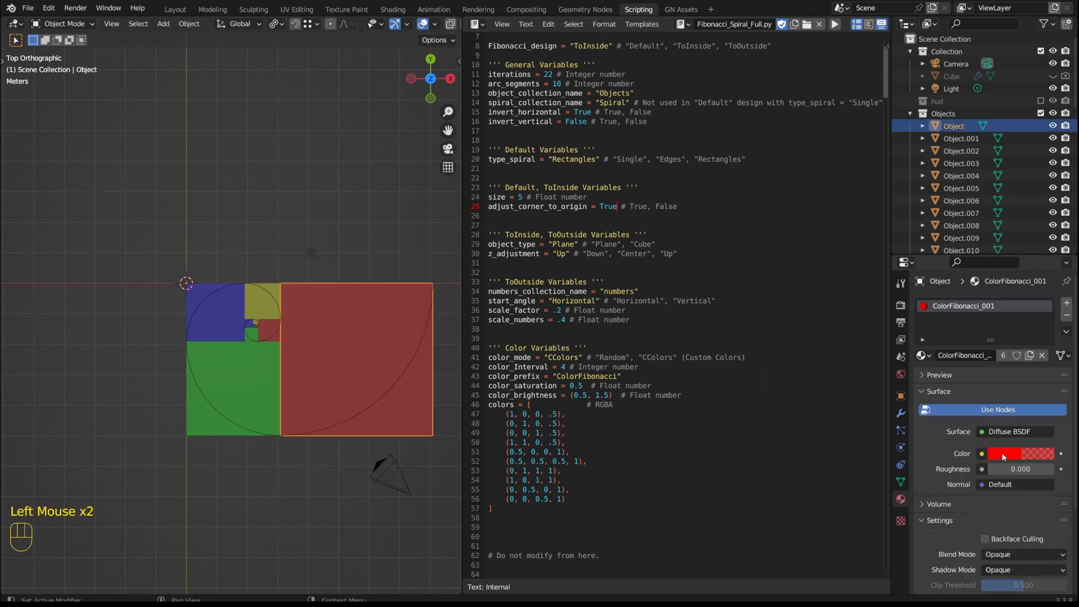
pyautogui.click(1002, 453)
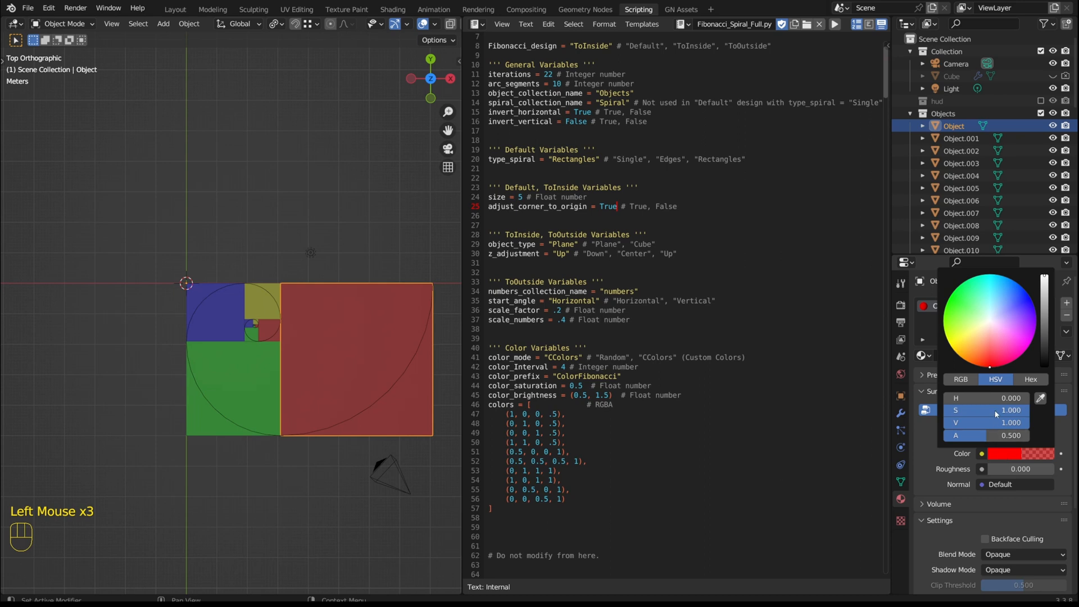
pyautogui.click(961, 380)
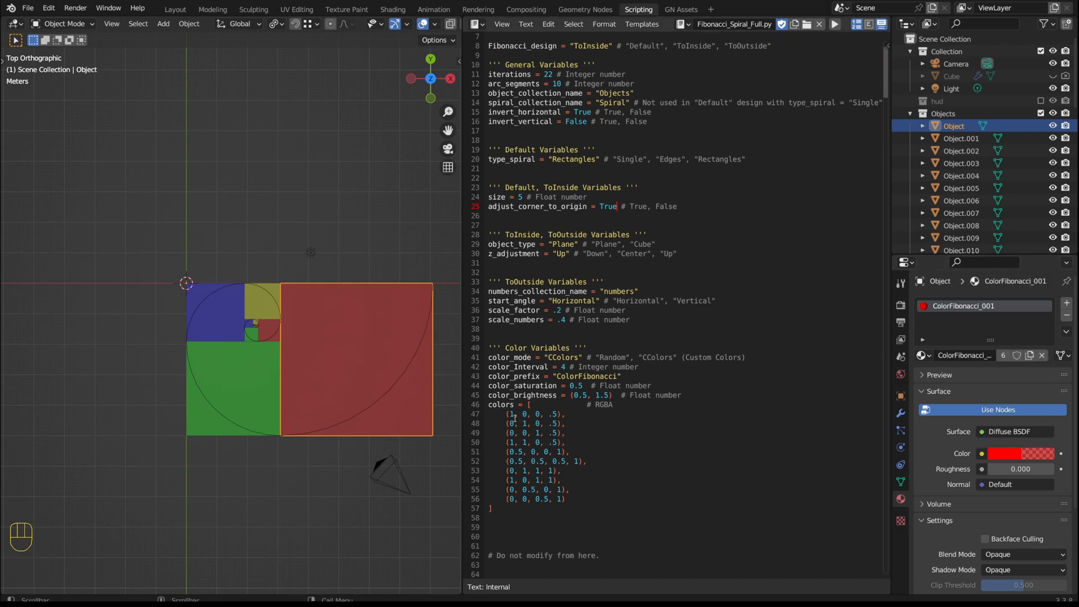
# Step: Check the first entry of the colors list against the material's surface and viewport display colors
pyautogui.click(539, 415)
pyautogui.click(262, 385)
pyautogui.scroll(-5, 950, 495)
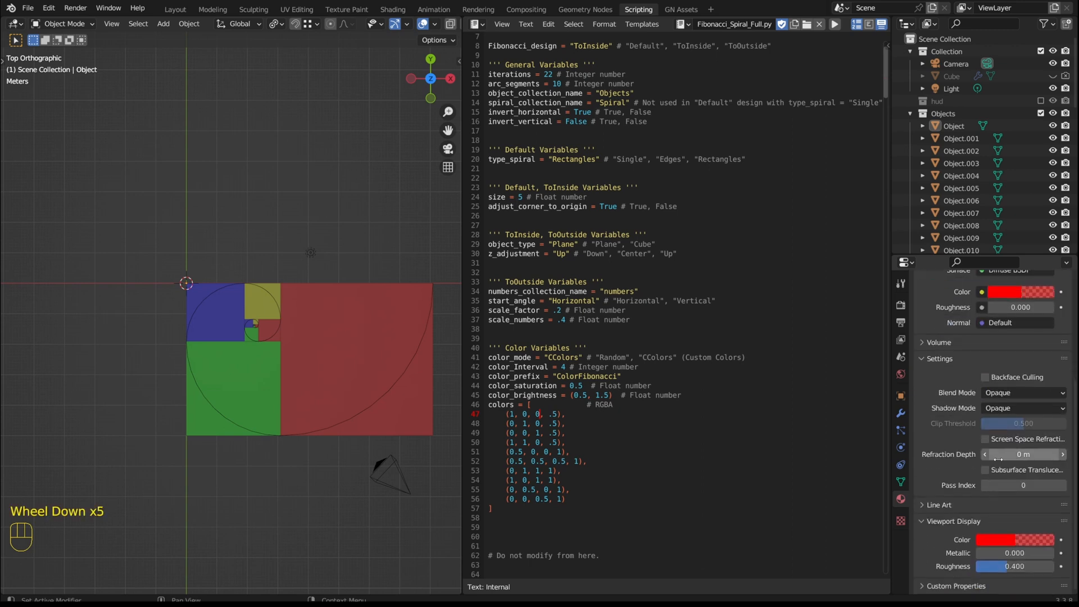
pyautogui.scroll(6, 998, 539)
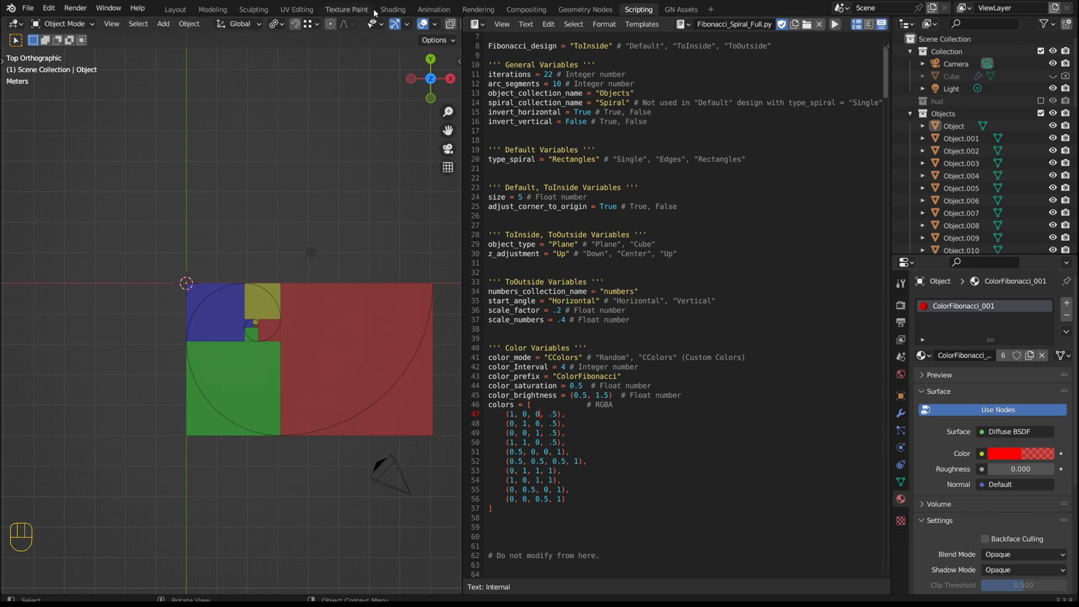
# Step: Inspect the largest square's material nodes in the Shading workspace
pyautogui.click(393, 9)
pyautogui.scroll(-3, 498, 500)
pyautogui.scroll(4, 498, 500)
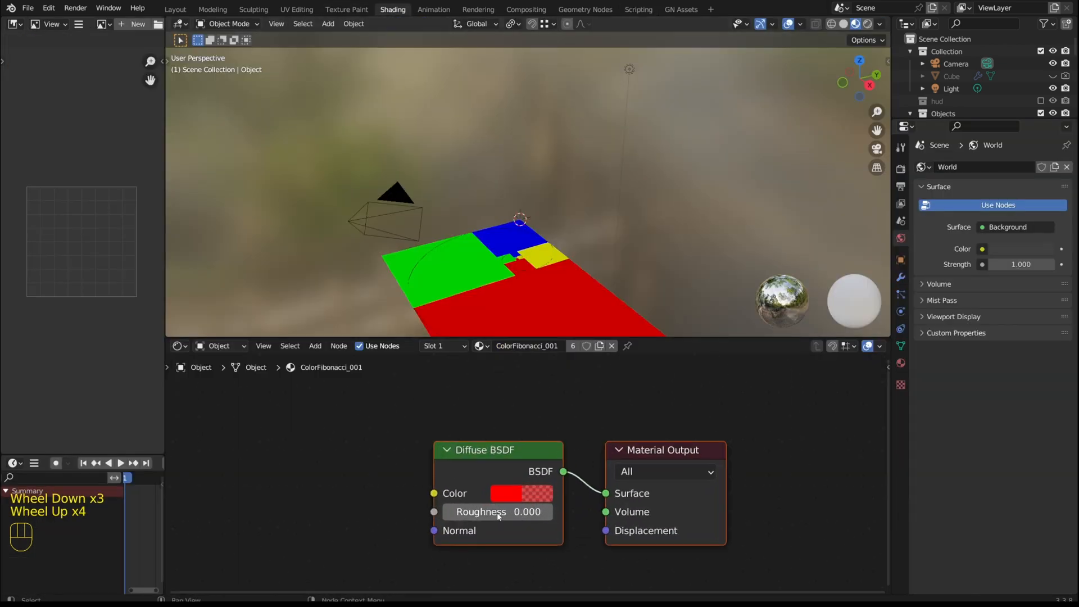
# Step: Return to the Scripting workspace, list the available materials, and review the script's color variables
pyautogui.click(637, 10)
pyautogui.click(922, 355)
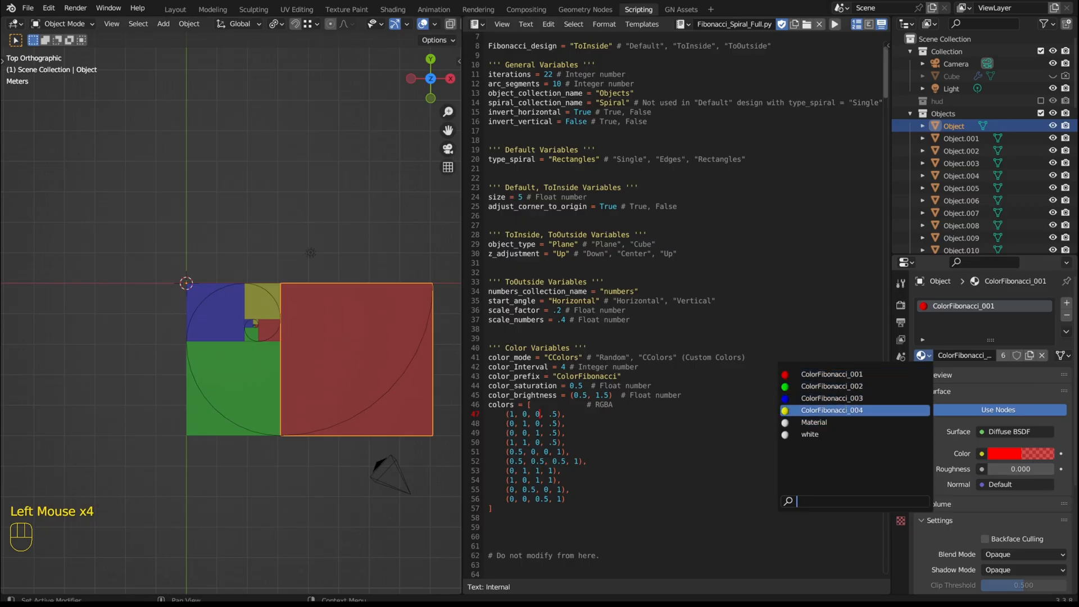
pyautogui.scroll(-2, 539, 389)
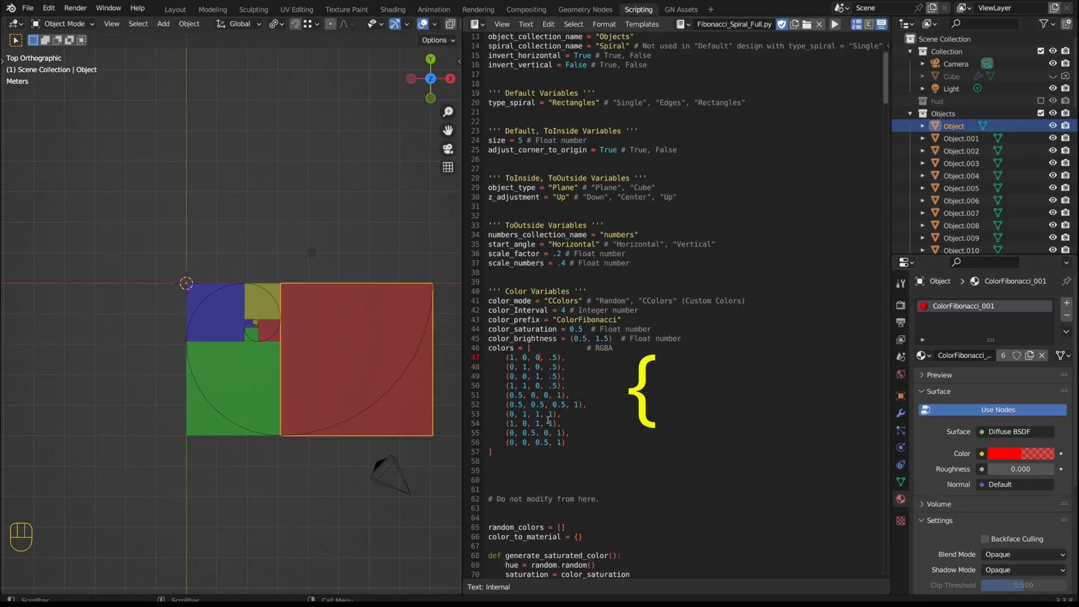
# Step: Check the color_Interval variable, then inspect the materials of the four largest squares one by one
pyautogui.click(562, 310)
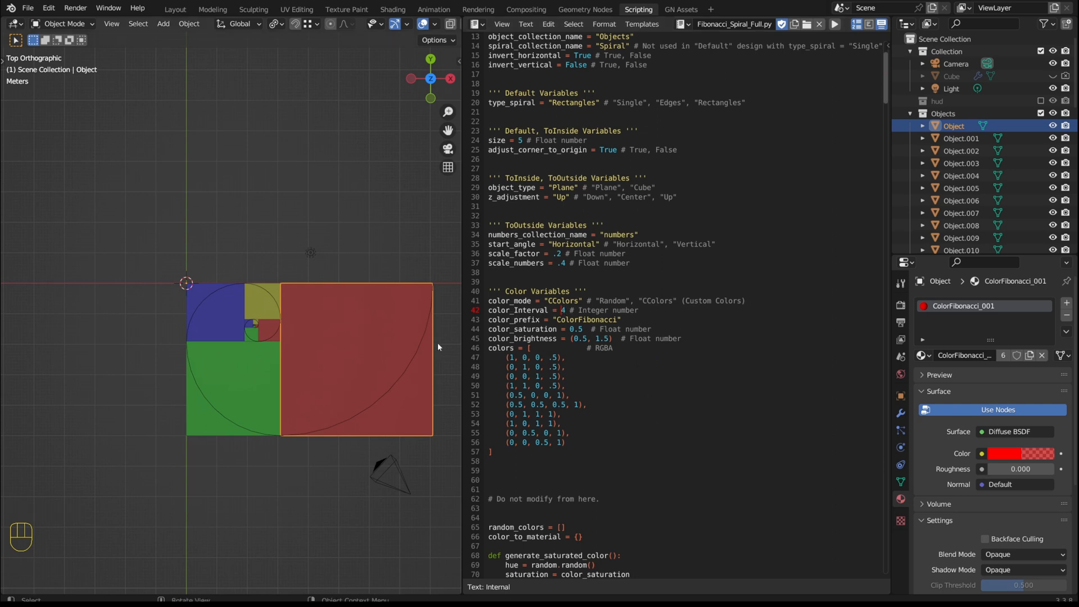
pyautogui.scroll(3, 277, 365)
pyautogui.scroll(-2, 276, 326)
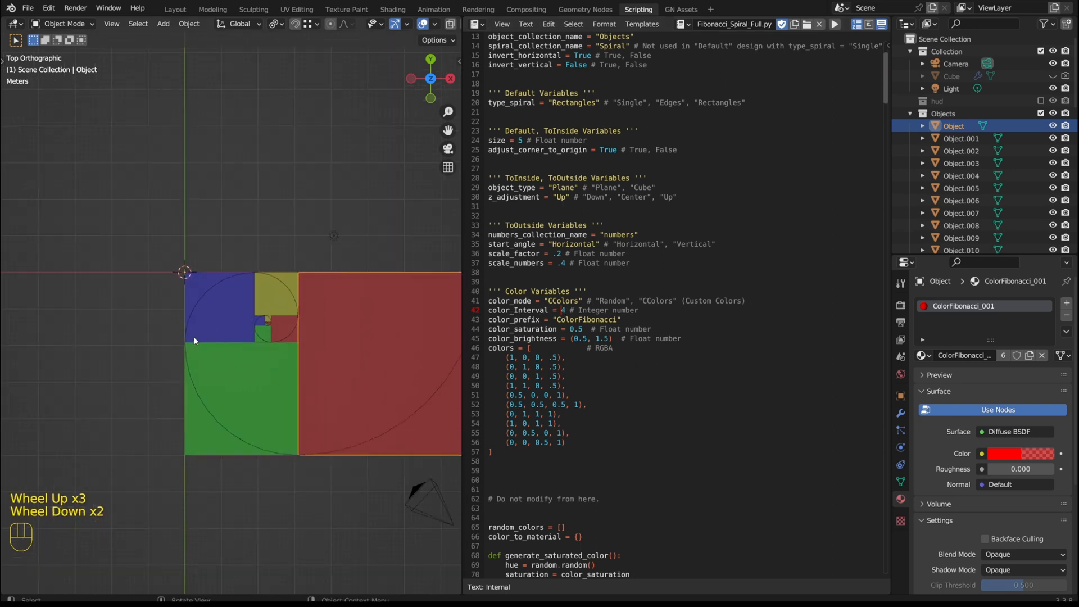
pyautogui.scroll(2, 277, 320)
pyautogui.scroll(1, 276, 316)
pyautogui.scroll(-4, 276, 316)
pyautogui.click(277, 316)
pyautogui.click(247, 345)
pyautogui.click(208, 309)
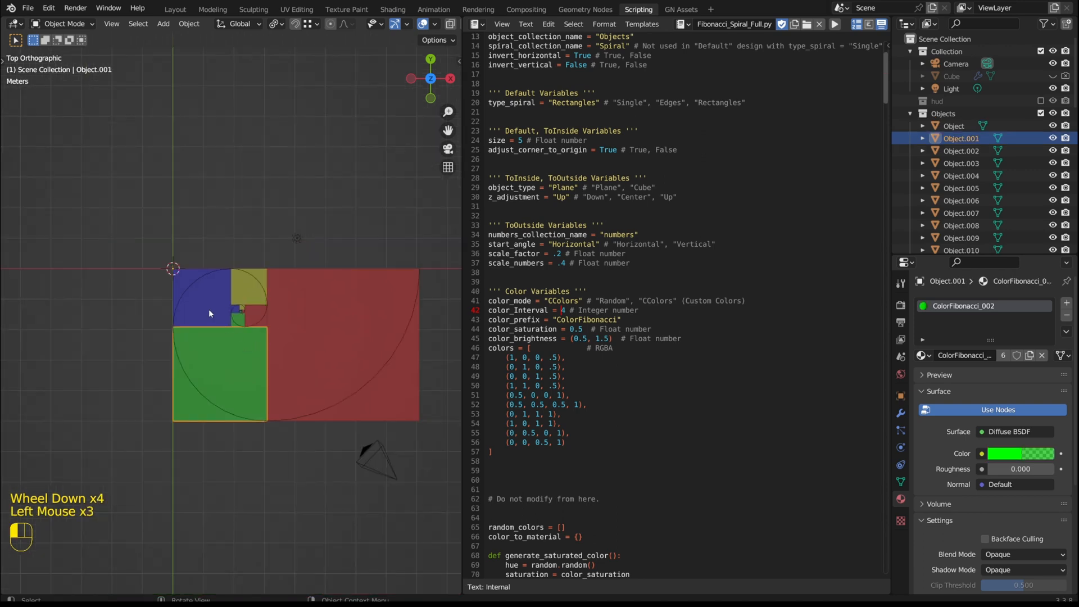
pyautogui.click(251, 289)
# Step: Inspect the materials of the next four smaller squares toward the spiral's center
pyautogui.scroll(4, 202, 297)
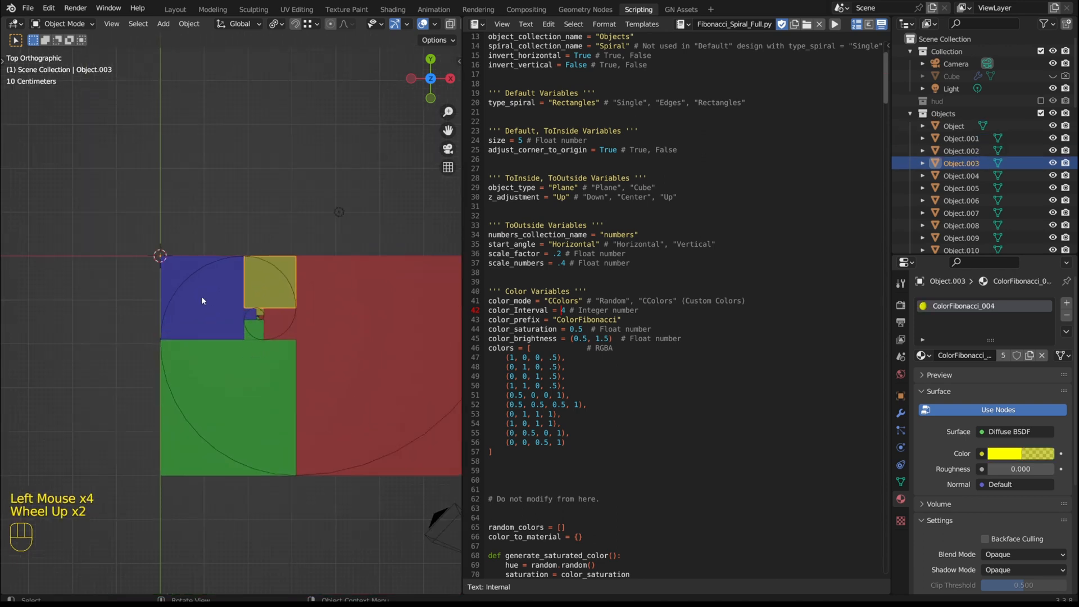
pyautogui.click(311, 326)
pyautogui.click(278, 343)
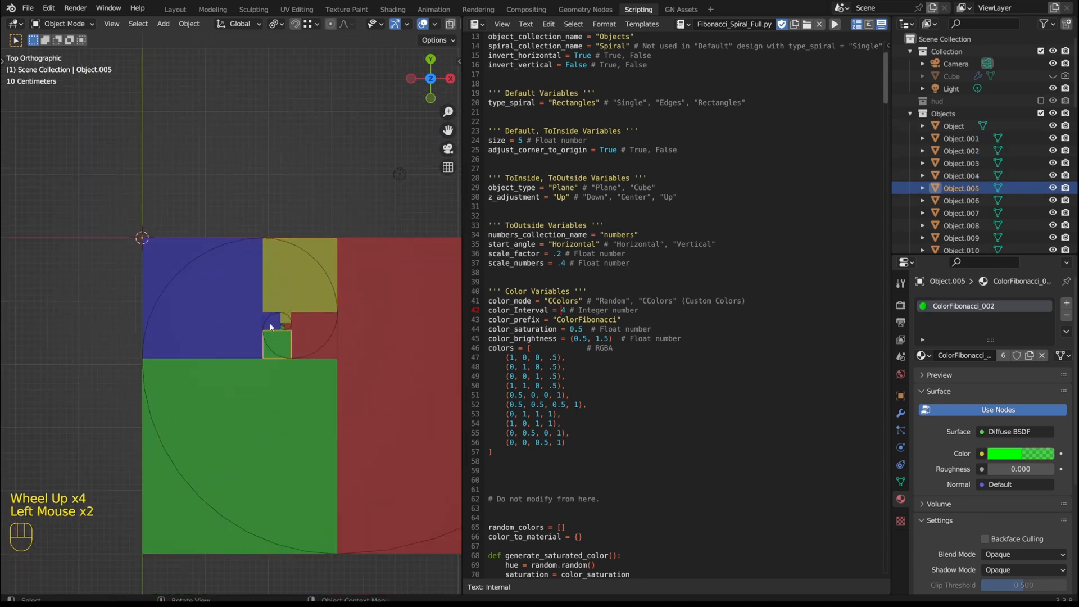
pyautogui.click(272, 321)
pyautogui.click(284, 321)
pyautogui.scroll(7, 285, 328)
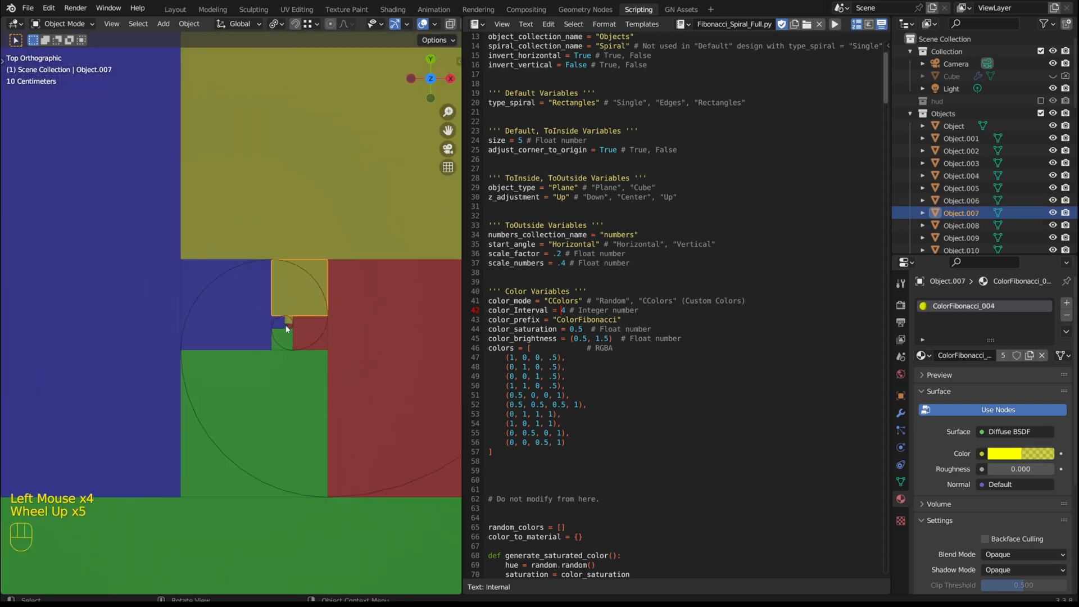
pyautogui.scroll(-7, 281, 326)
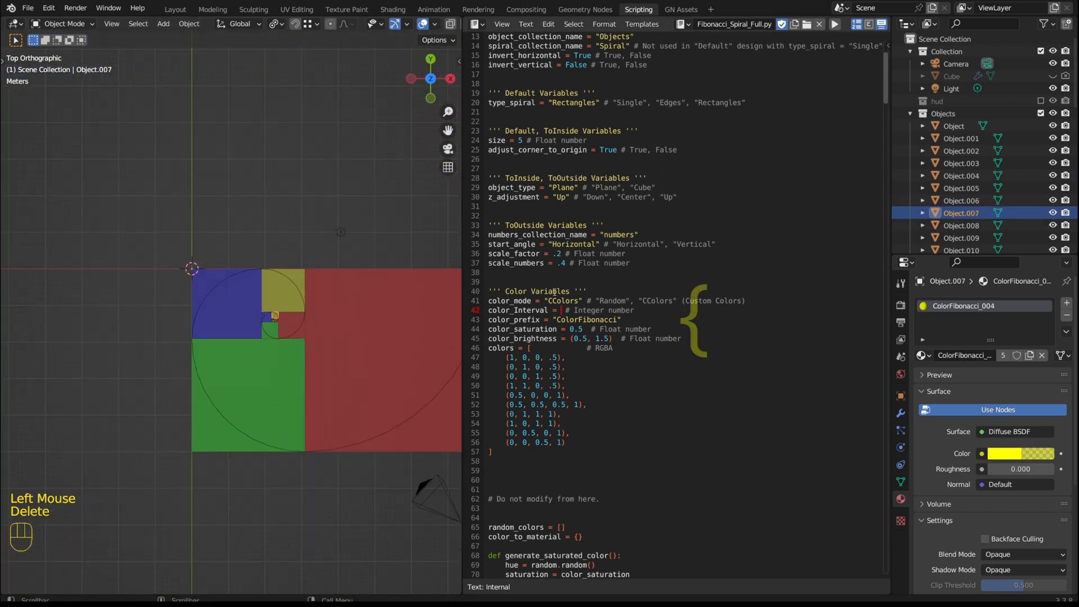
# Step: Run the script with color_Interval set to 1, and again with it set to 2
pyautogui.write('1')
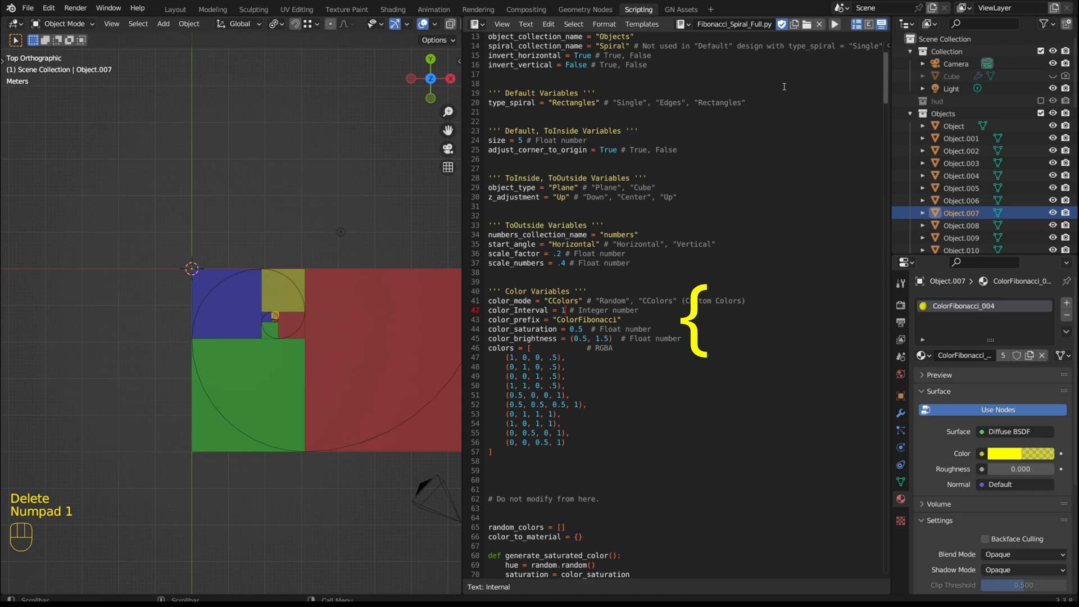
pyautogui.click(835, 25)
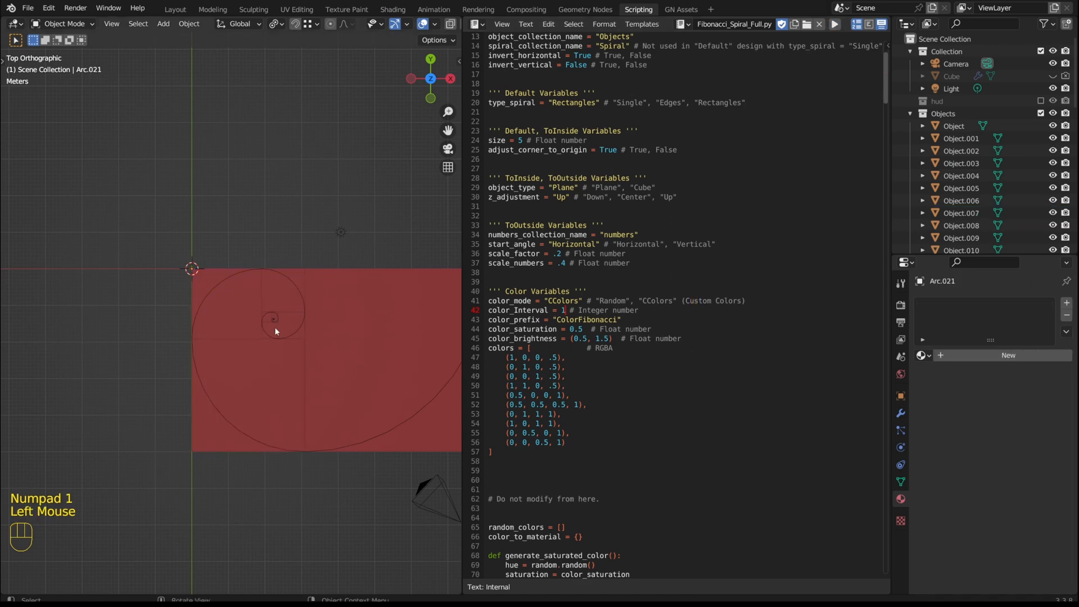
pyautogui.press('Delete')
pyautogui.write('2')
pyautogui.click(835, 24)
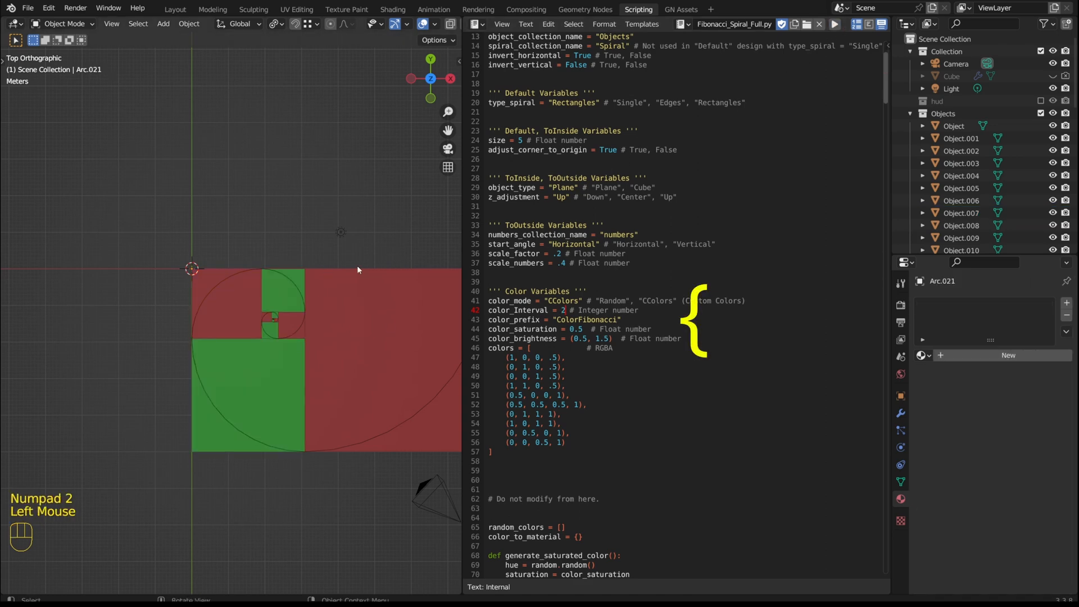
pyautogui.scroll(2, 275, 332)
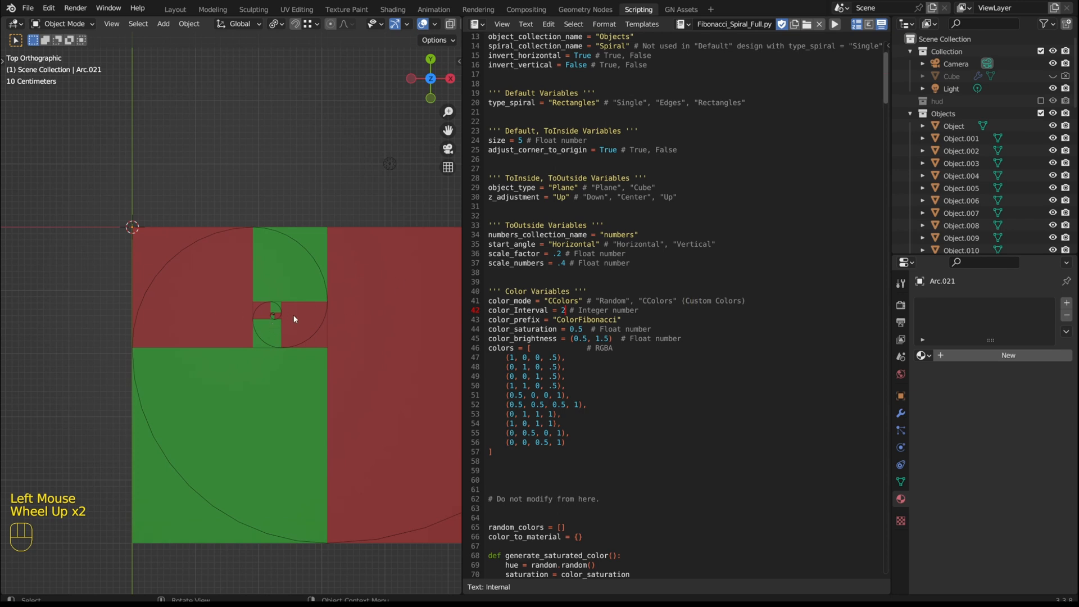
# Step: Set color_Interval to 10, run the script, and inspect the square colors down to the spiral's center
pyautogui.scroll(-1, 562, 281)
pyautogui.click(560, 282)
pyautogui.press('Delete')
pyautogui.write('10')
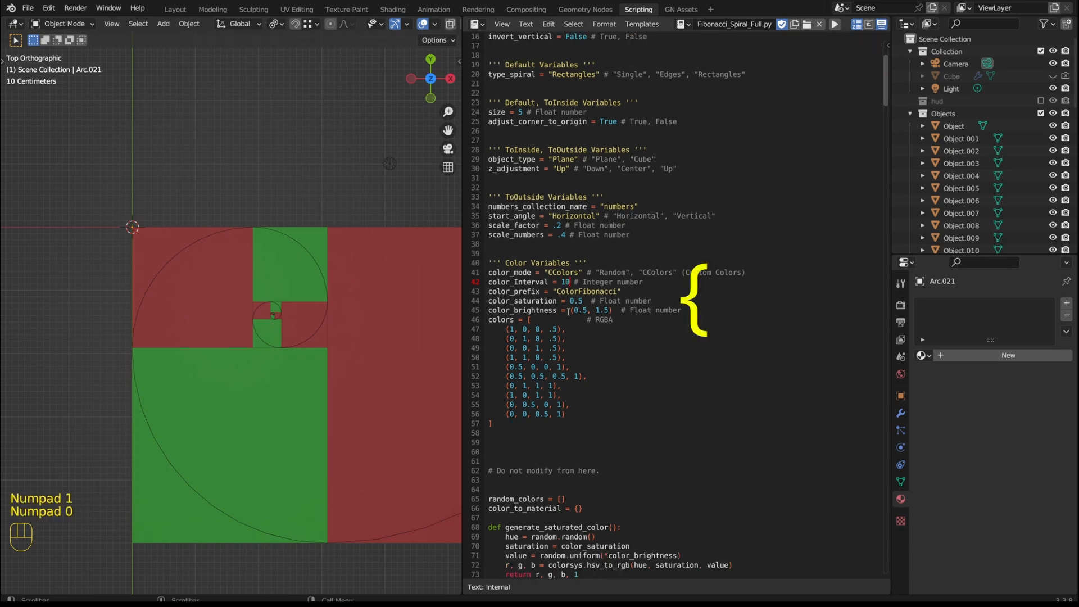
pyautogui.click(835, 24)
pyautogui.scroll(-1, 222, 294)
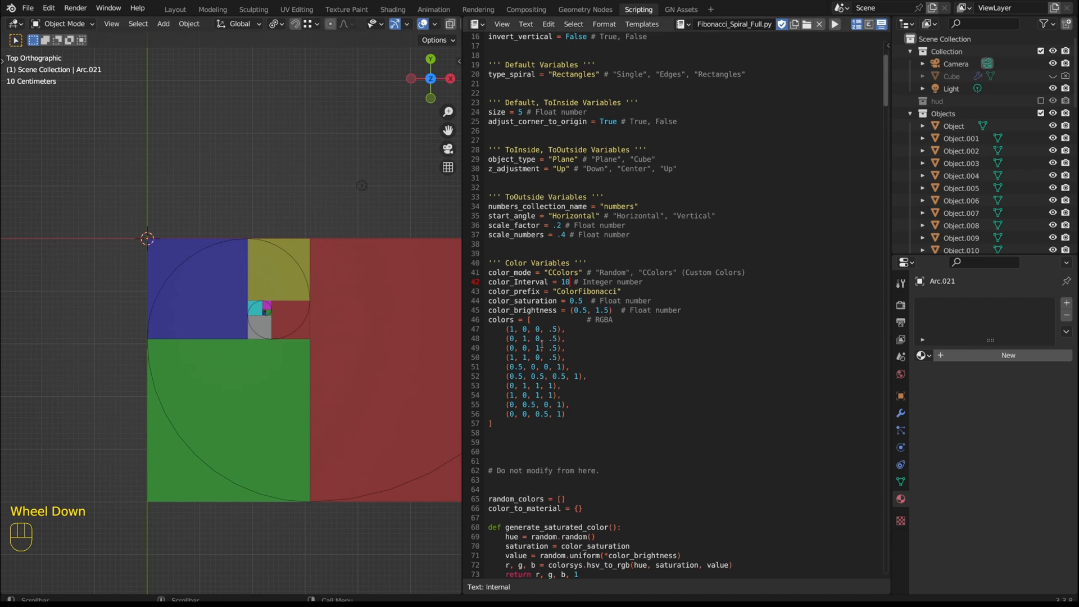
pyautogui.scroll(16, 285, 302)
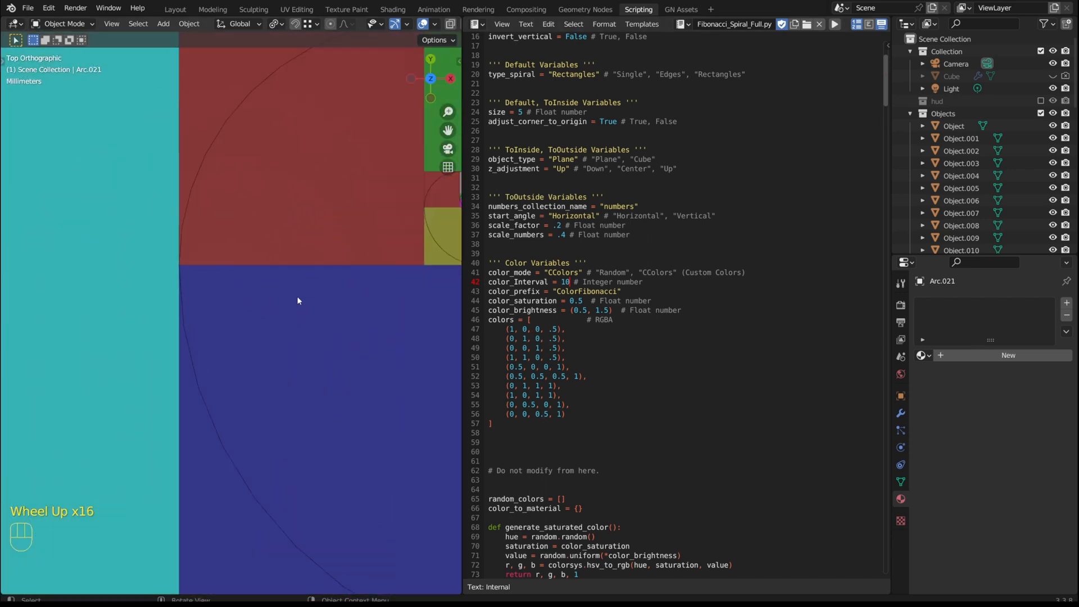
pyautogui.scroll(-5, 284, 294)
pyautogui.scroll(5, 346, 266)
pyautogui.scroll(-2, 324, 278)
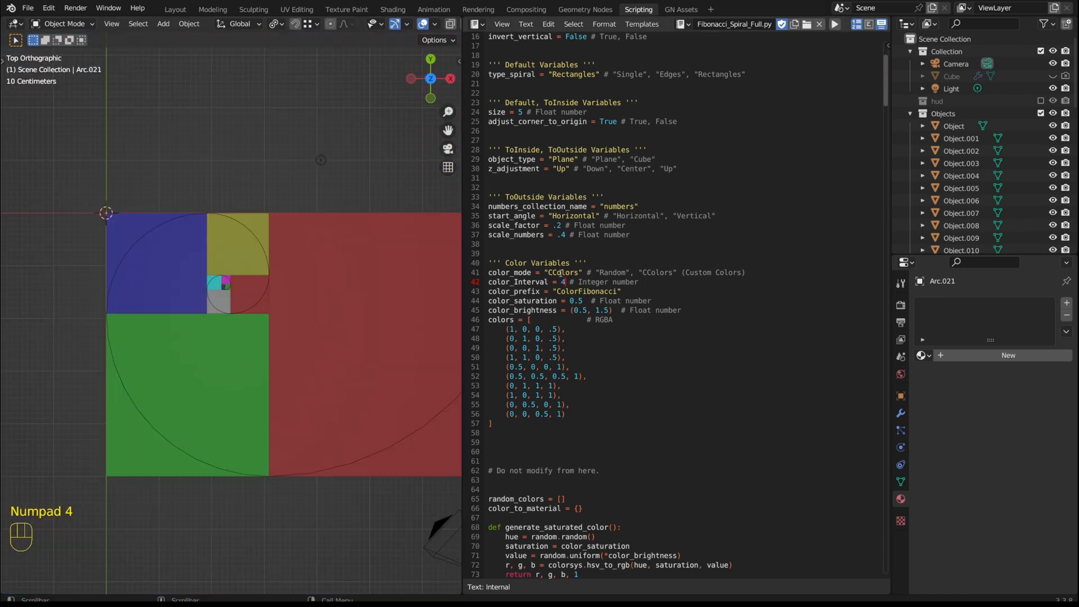
# Step: Set color_mode to "Random" and run the script four times to generate different color sets
pyautogui.doubleClick(561, 272)
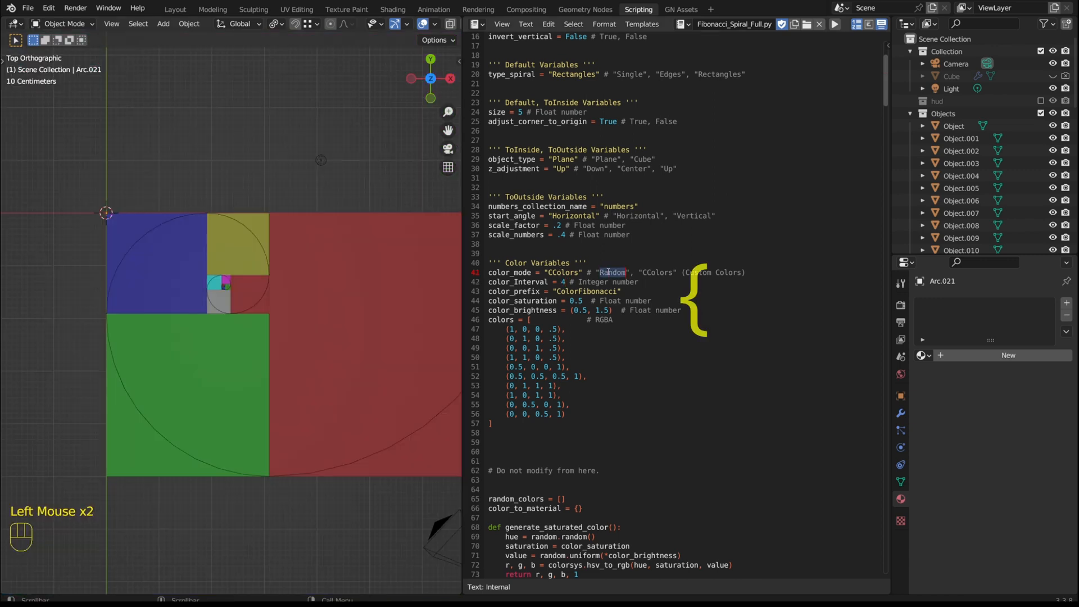
pyautogui.hotkey('ctrl', 'c')
pyautogui.hotkey('ctrl', 'v')
pyautogui.scroll(-2, 220, 258)
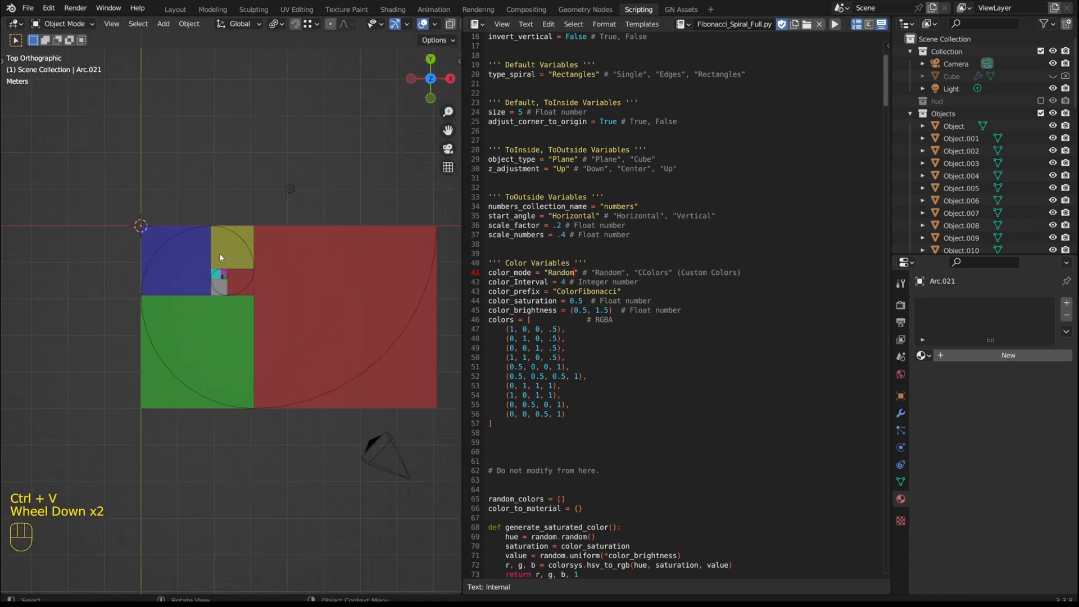
pyautogui.click(835, 25)
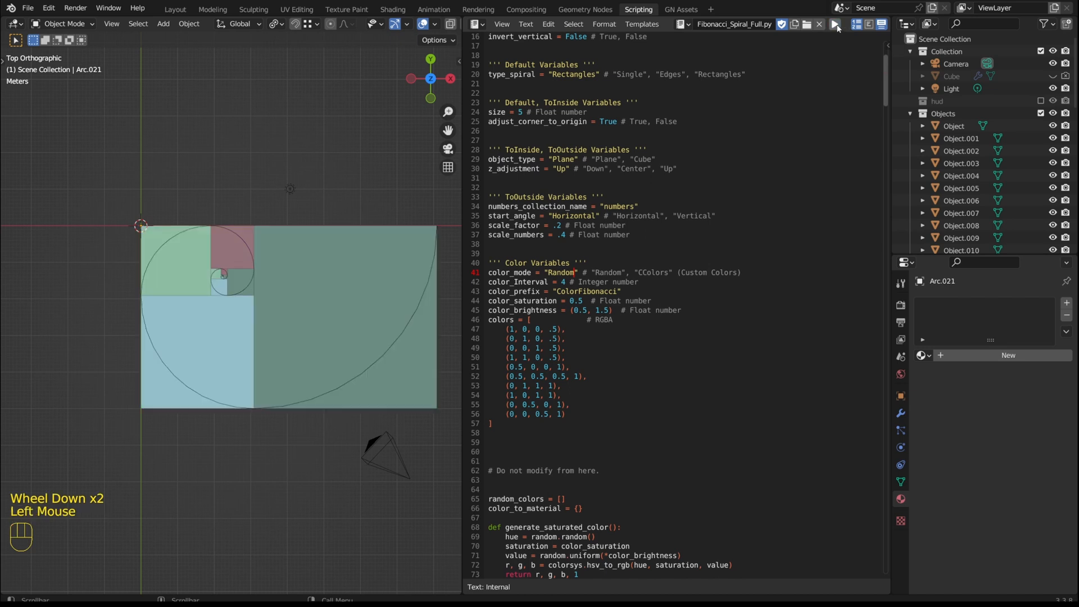
pyautogui.click(836, 25)
pyautogui.click(836, 25)
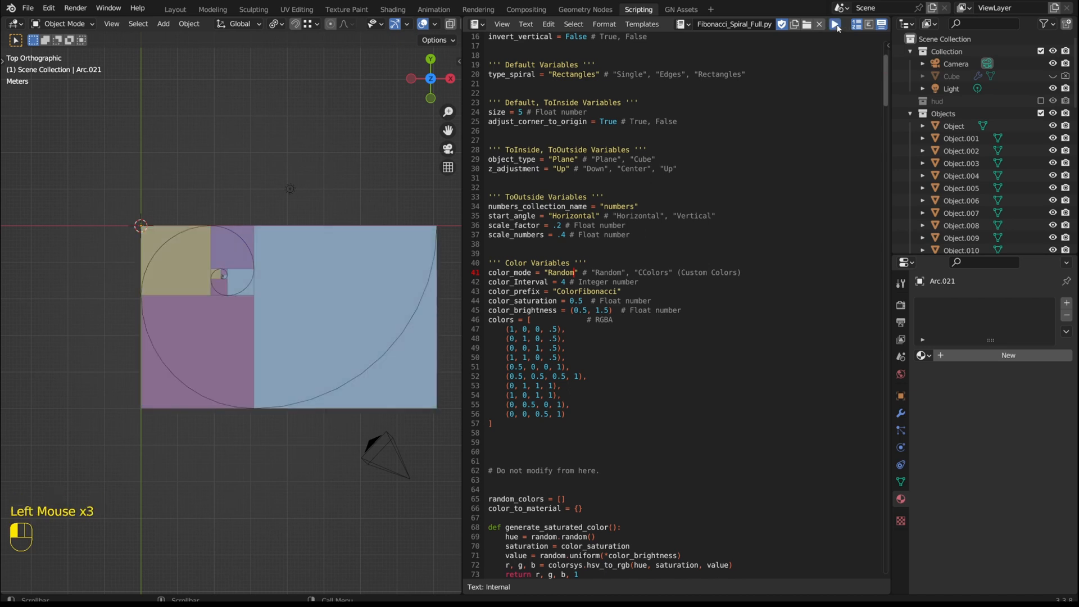
pyautogui.click(836, 25)
# Step: Set color_Interval to 2, run the script three times, and list the materials available to the largest square
pyautogui.click(563, 282)
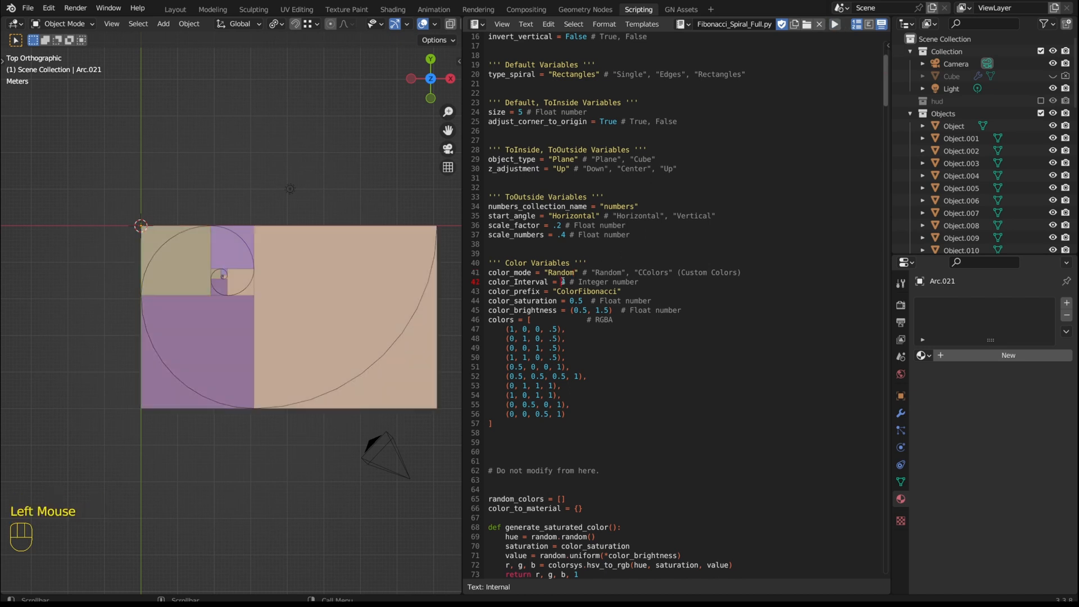
pyautogui.press('Delete')
pyautogui.write('2')
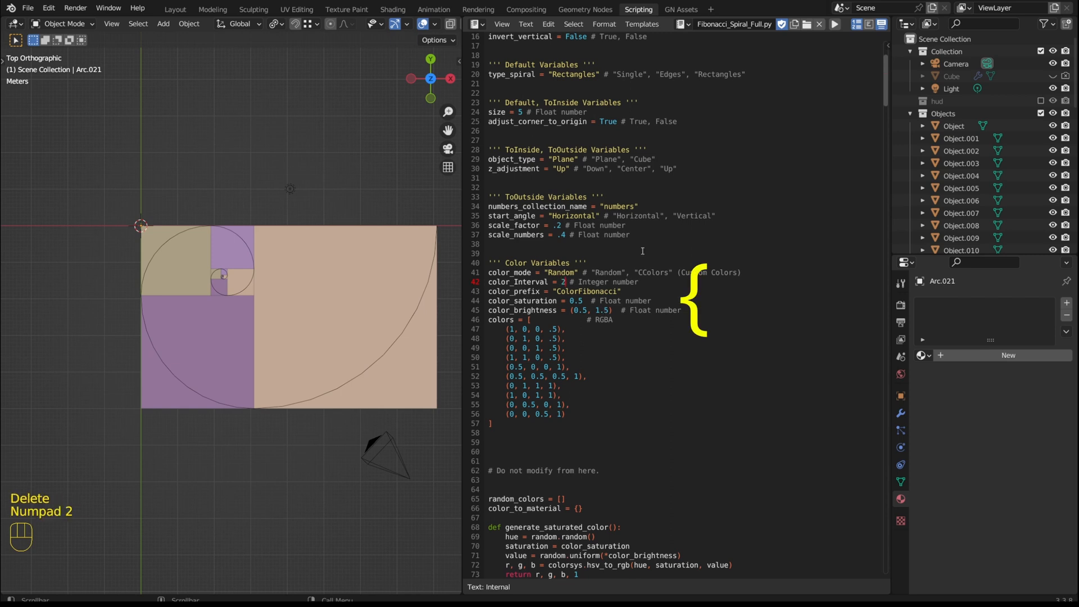
pyautogui.click(837, 25)
pyautogui.click(836, 25)
pyautogui.click(837, 26)
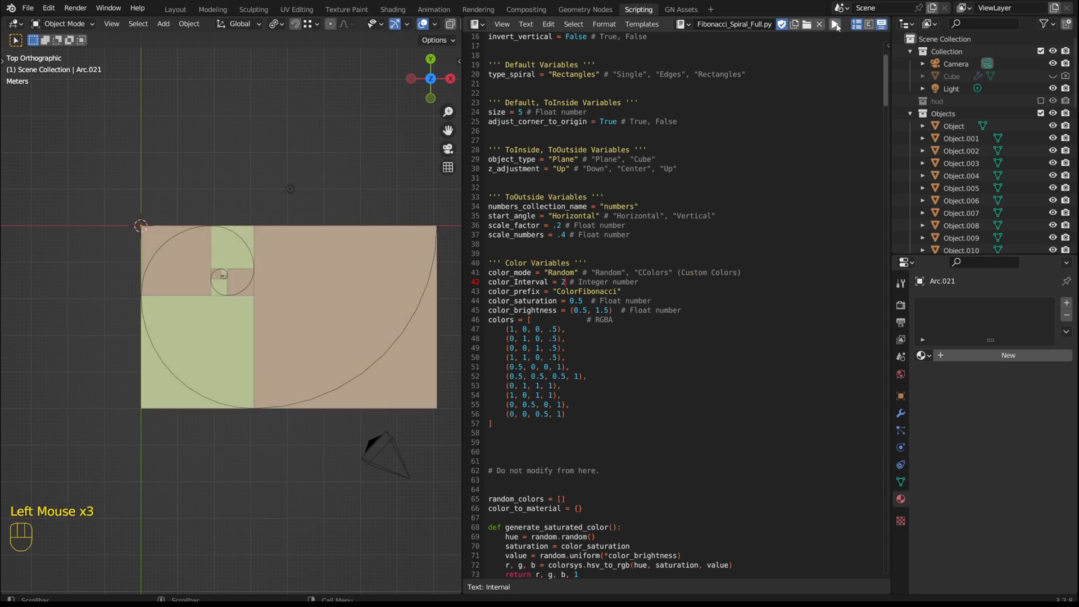
pyautogui.click(259, 321)
pyautogui.click(922, 355)
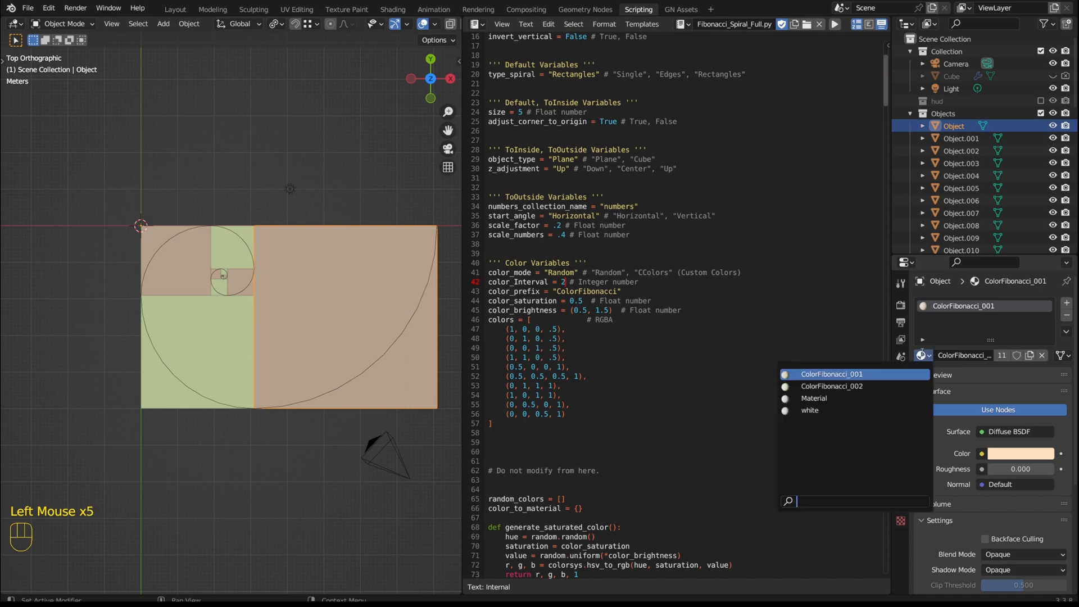
# Step: Set color_Interval to 10 and run the script to regenerate the spiral's square colors
pyautogui.click(546, 314)
pyautogui.write('10')
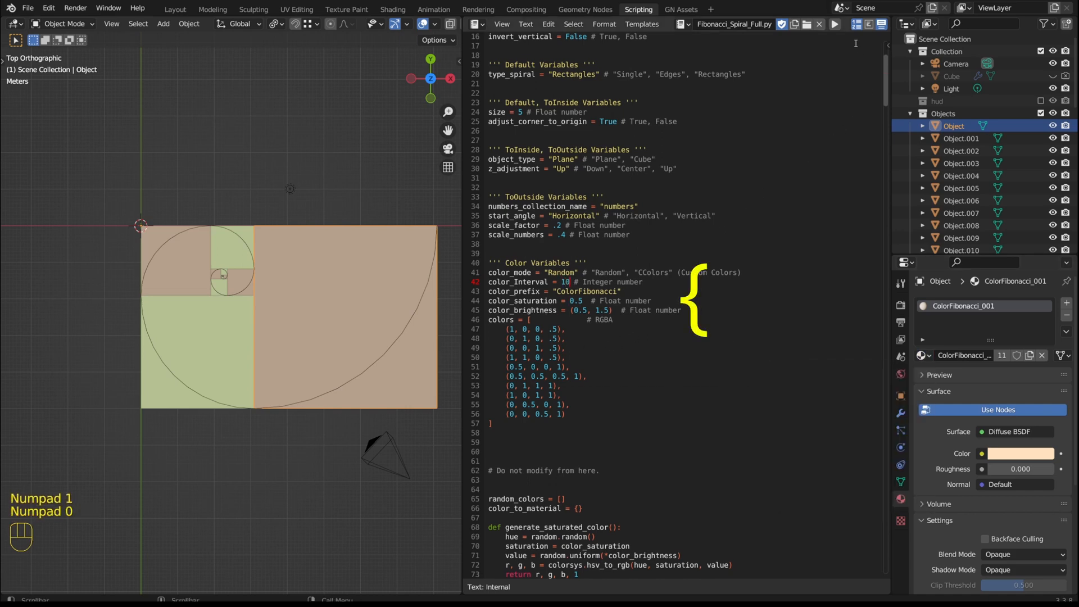
pyautogui.click(835, 24)
pyautogui.scroll(5, 218, 278)
pyautogui.scroll(-2, 218, 278)
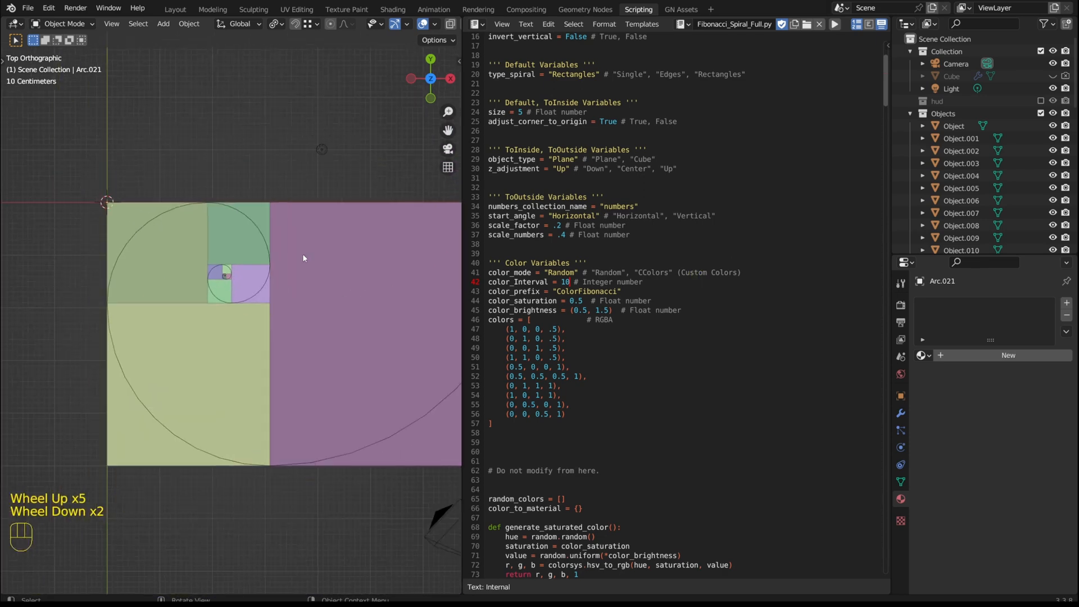
# Step: Set color_Interval to 22, the same number as the iterations variable, and run the script
pyautogui.scroll(4, 552, 268)
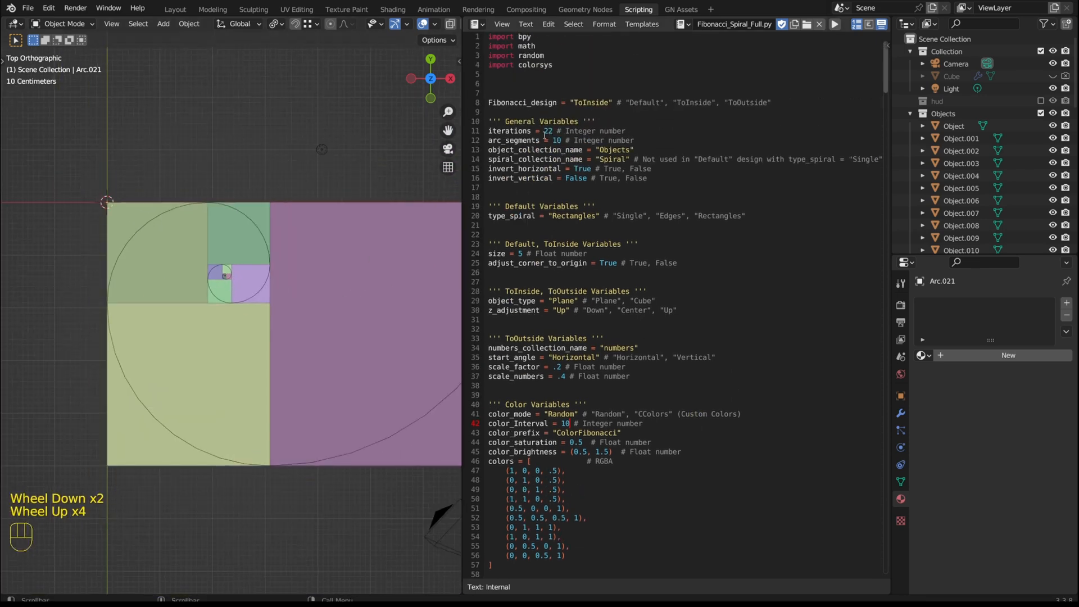
pyautogui.scroll(-4, 553, 164)
pyautogui.click(561, 282)
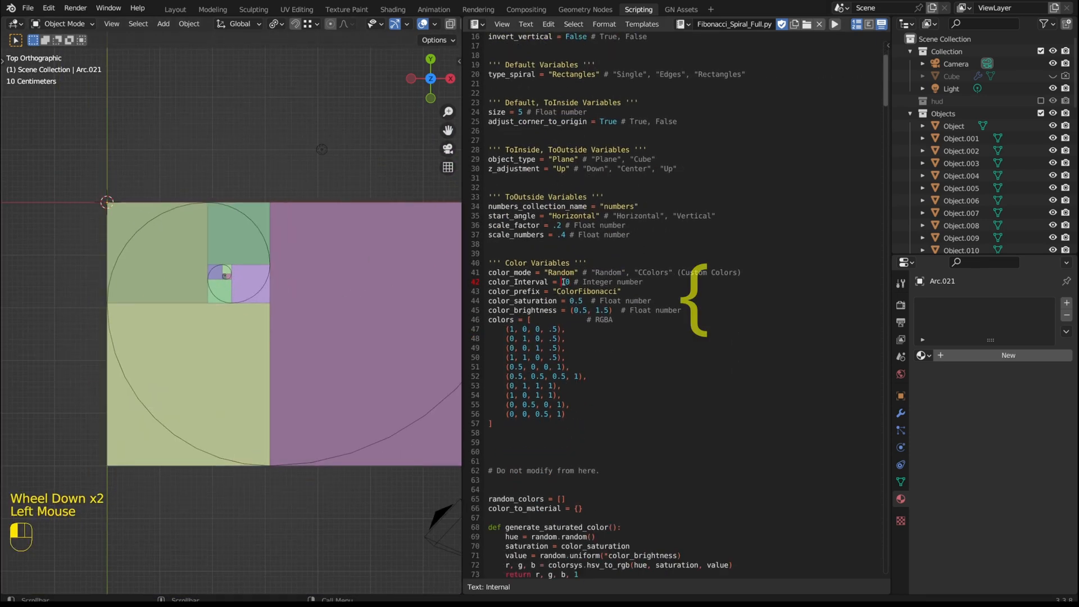
pyautogui.press('Delete')
pyautogui.press('Delete')
pyautogui.write('22')
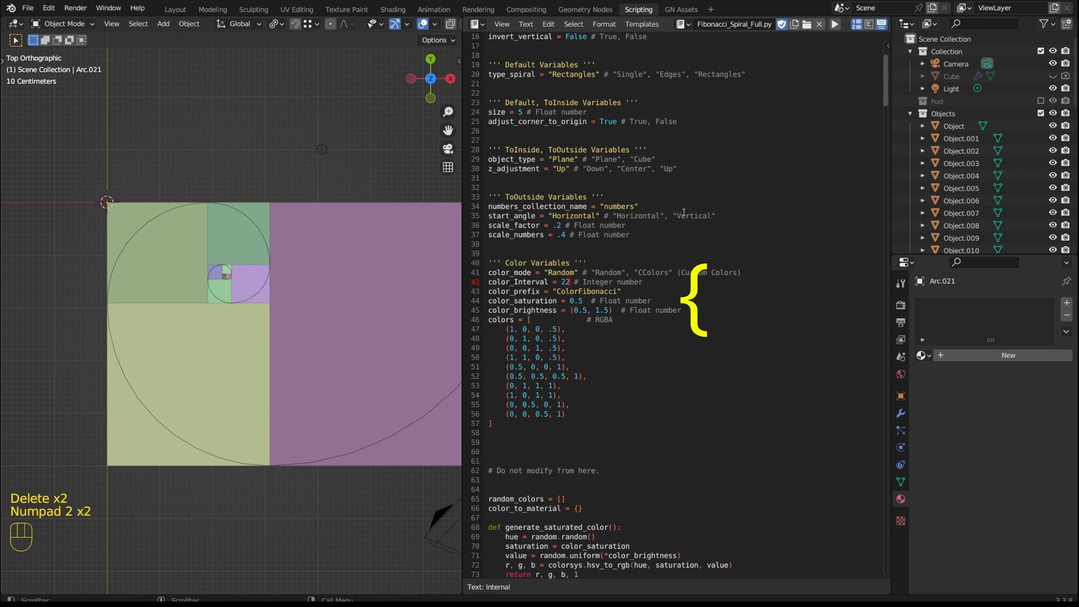
pyautogui.click(835, 24)
# Step: Inspect the square colors down to the spiral's center and list the materials available to the largest square
pyautogui.scroll(15, 220, 277)
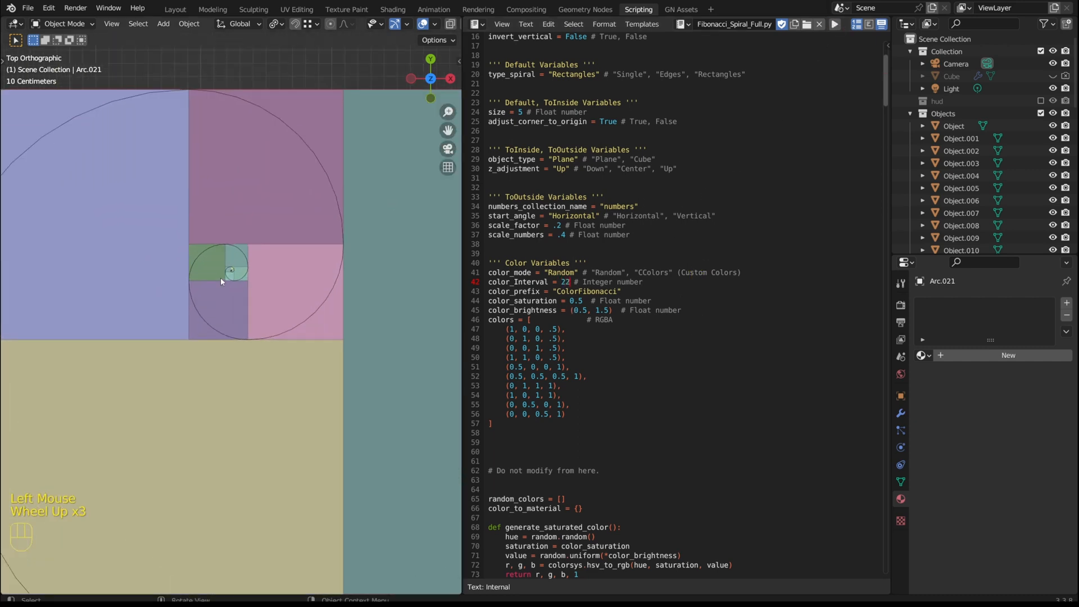
pyautogui.scroll(-10, 233, 275)
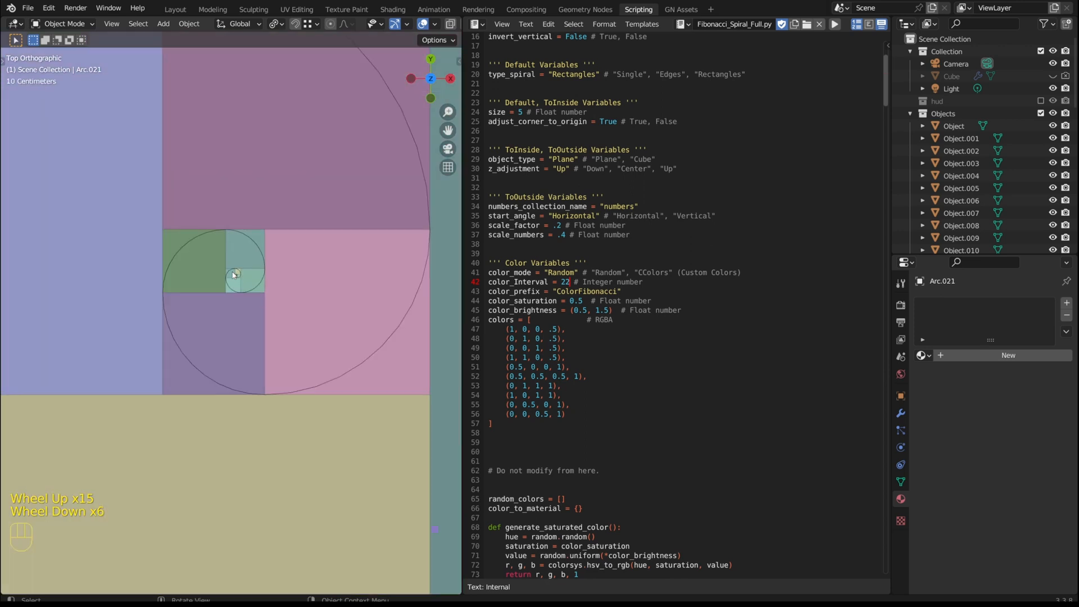
pyautogui.click(296, 294)
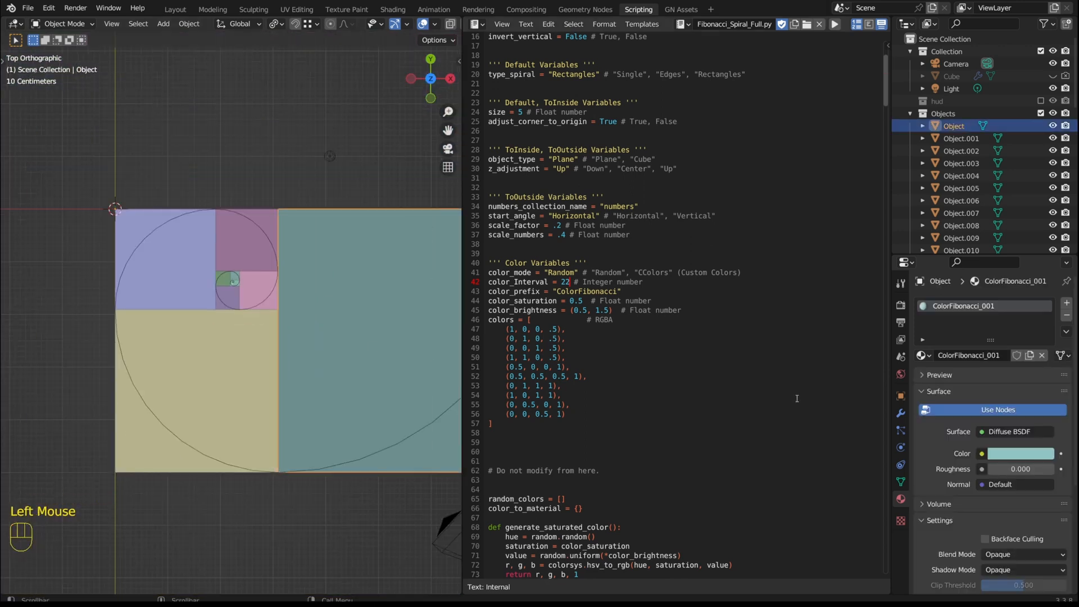
pyautogui.click(922, 355)
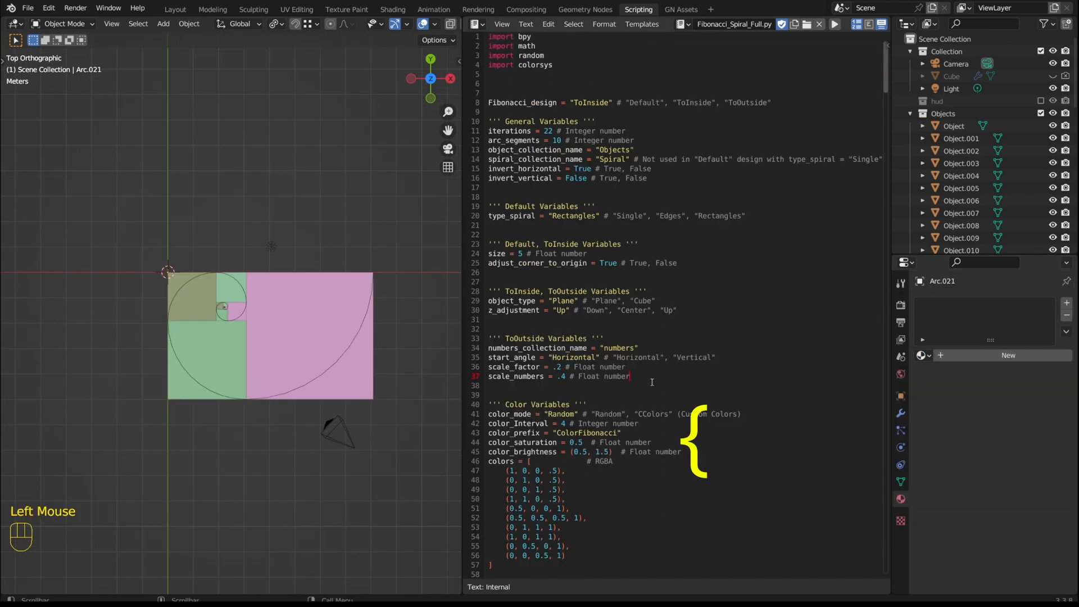
# Step: Set color_mode to "CColors" so the squares take the custom color list
pyautogui.doubleClick(650, 415)
pyautogui.hotkey('ctrl', 'c')
pyautogui.doubleClick(562, 414)
pyautogui.hotkey('ctrl', 'v')
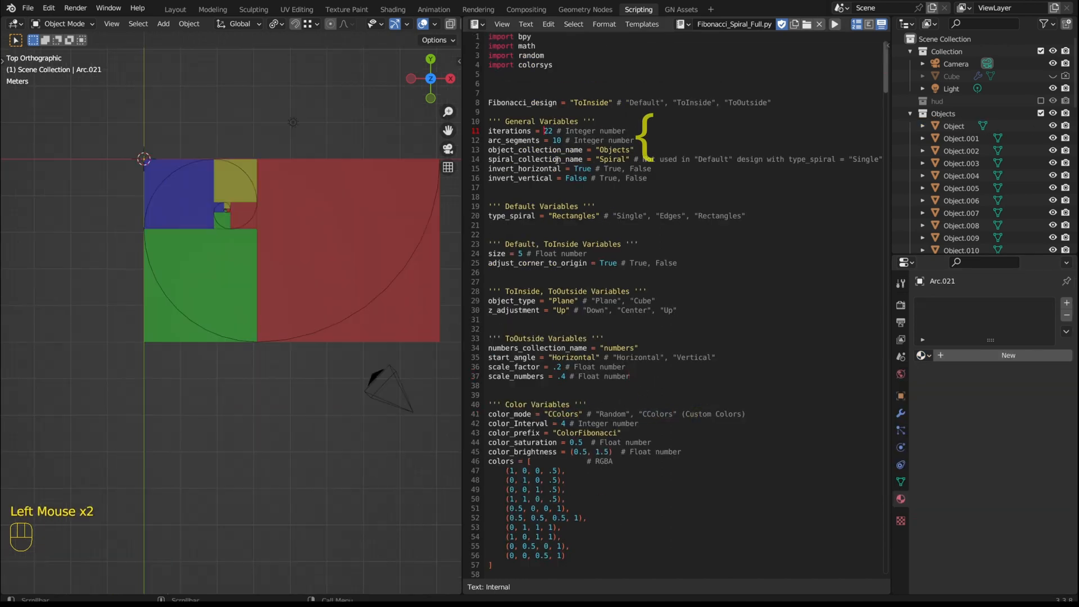
# Step: Set iterations to 8 and run the script
pyautogui.press('Delete')
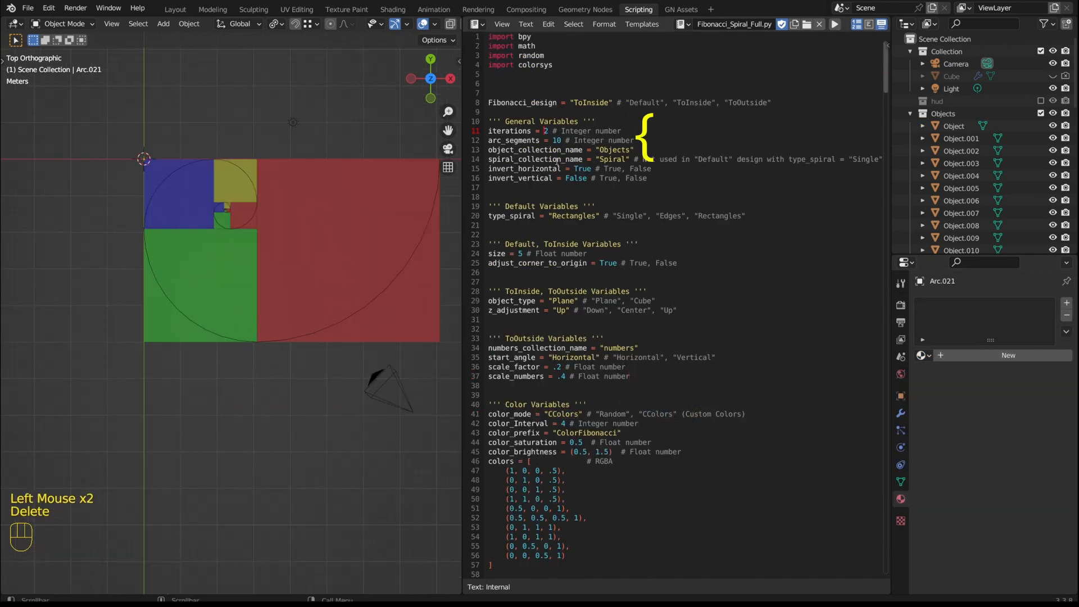
pyautogui.press('Delete')
pyautogui.write('8')
pyautogui.click(835, 24)
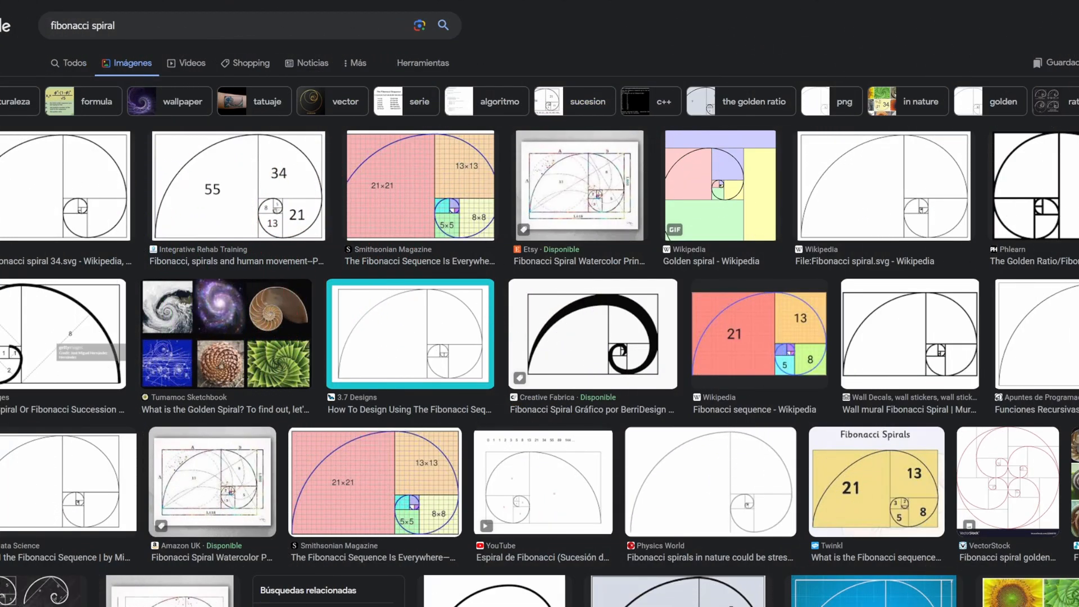
# Step: Switch to the browser and look through the image search results for "fibonacci spiral"
pyautogui.scroll(-7, 539, 337)
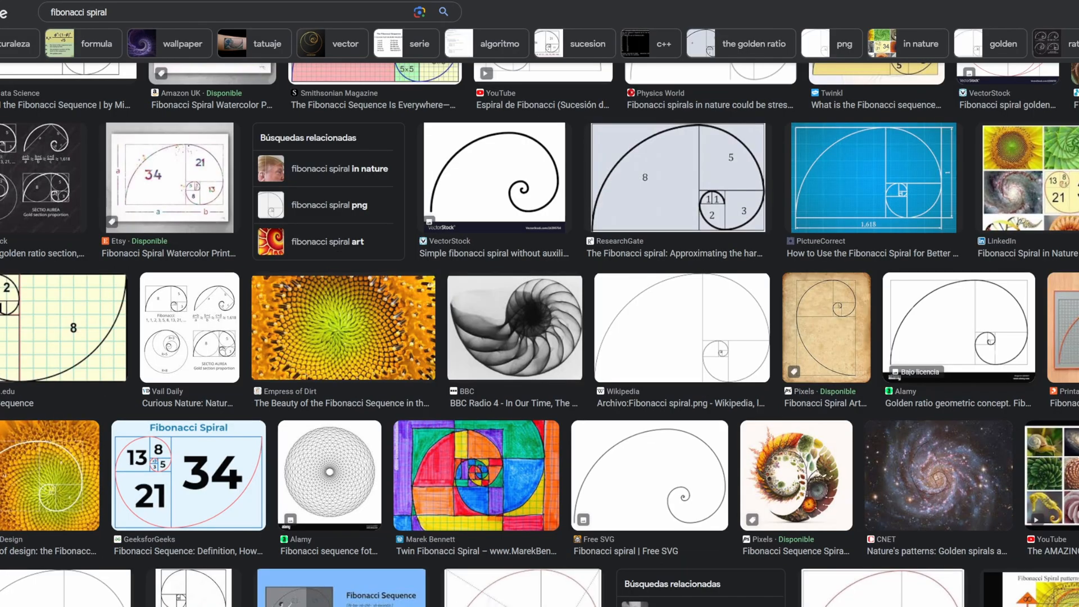
pyautogui.scroll(3, 539, 337)
pyautogui.scroll(4, 539, 337)
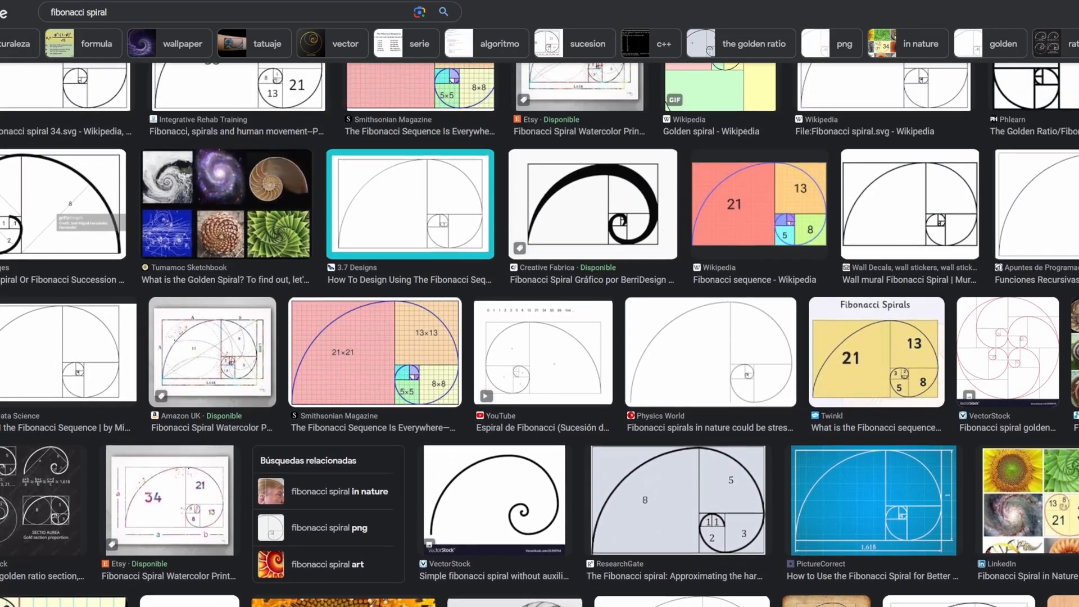
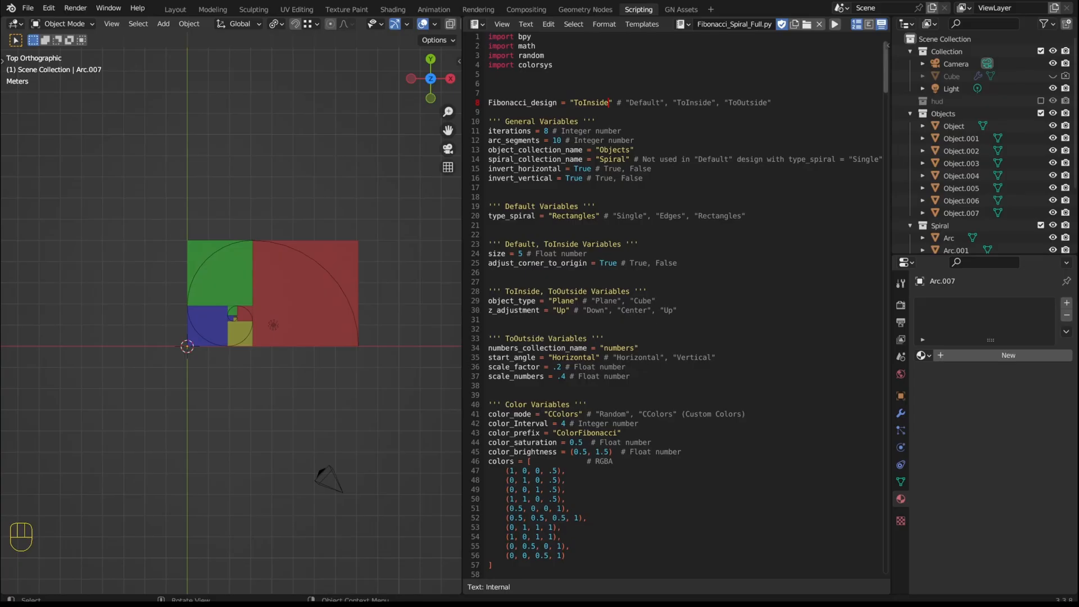
# Step: Set Fibonacci_design to "ToOutside" and run the script to generate the numbered spiral
pyautogui.doubleClick(743, 102)
pyautogui.hotkey('ctrl', 'c')
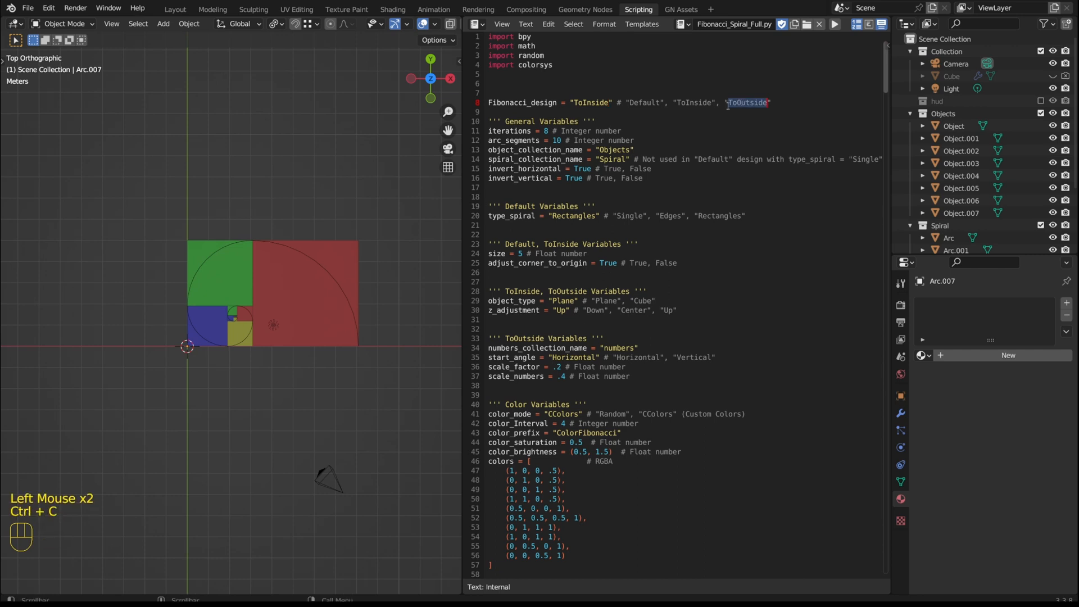
pyautogui.doubleClick(592, 102)
pyautogui.hotkey('ctrl', 'v')
pyautogui.click(834, 24)
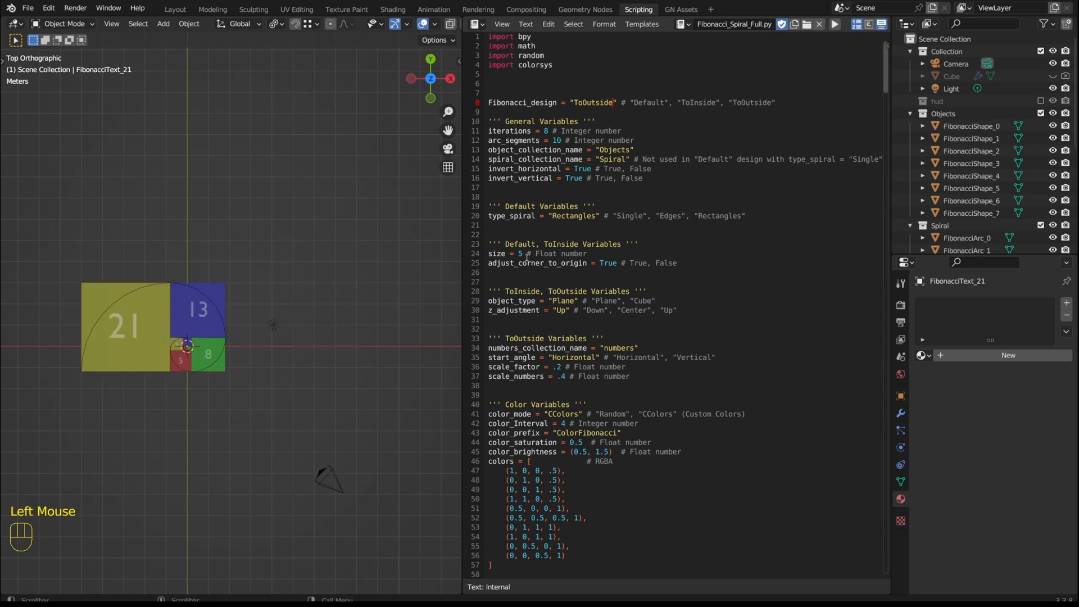
pyautogui.scroll(3, 168, 341)
pyautogui.scroll(-1, 180, 339)
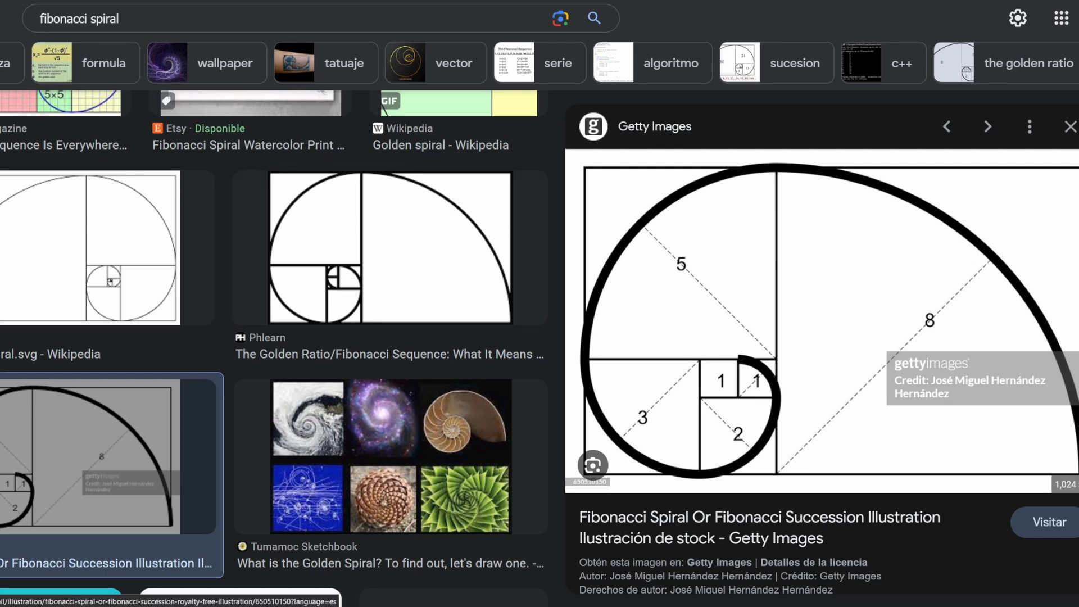
pyautogui.click(546, 256)
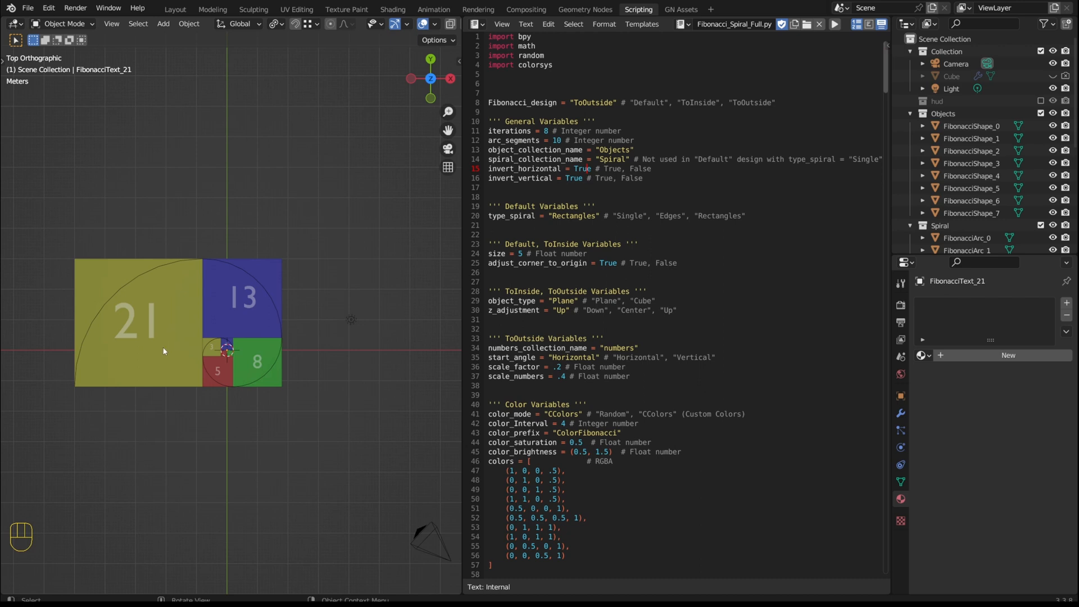
# Step: Set start_angle to "Vertical" and run the script to reorient the first squares of the spiral
pyautogui.scroll(11, 193, 353)
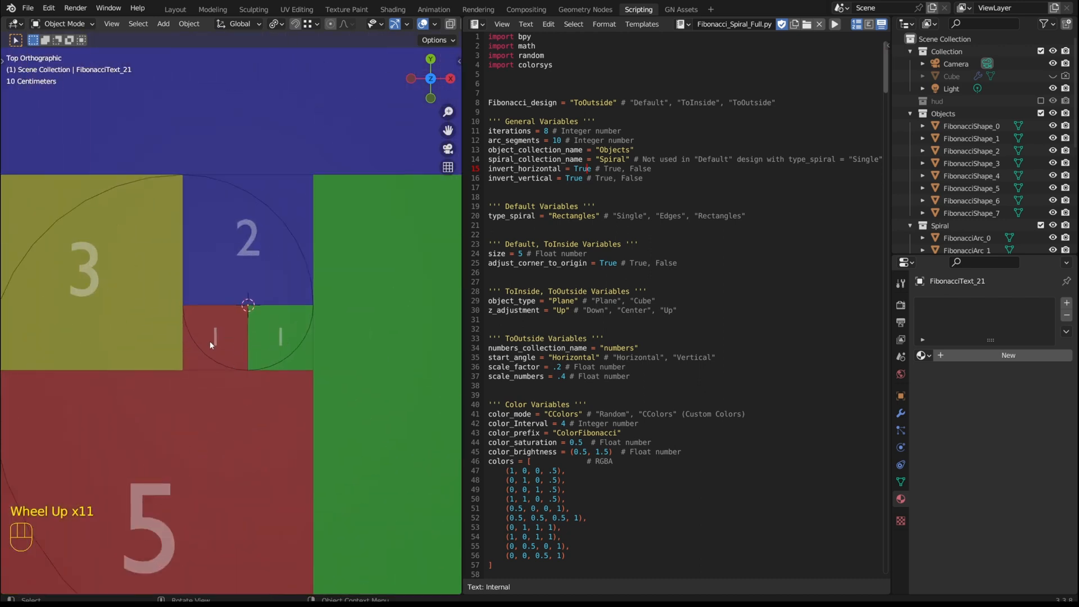
pyautogui.doubleClick(688, 357)
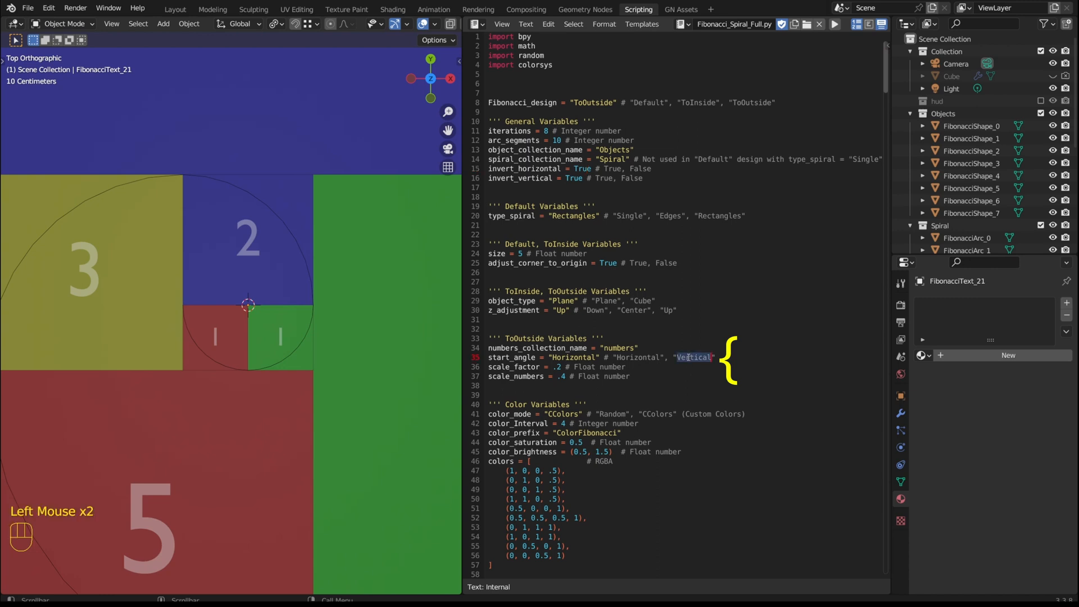
pyautogui.hotkey('ctrl', 'c')
pyautogui.doubleClick(567, 357)
pyautogui.hotkey('ctrl', 'v')
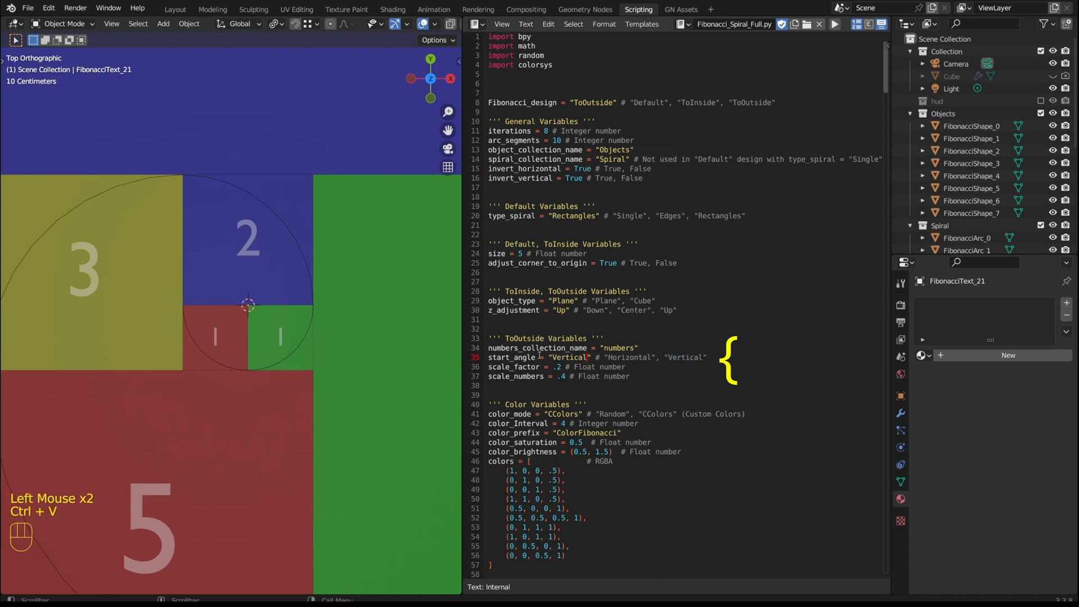
pyautogui.click(841, 26)
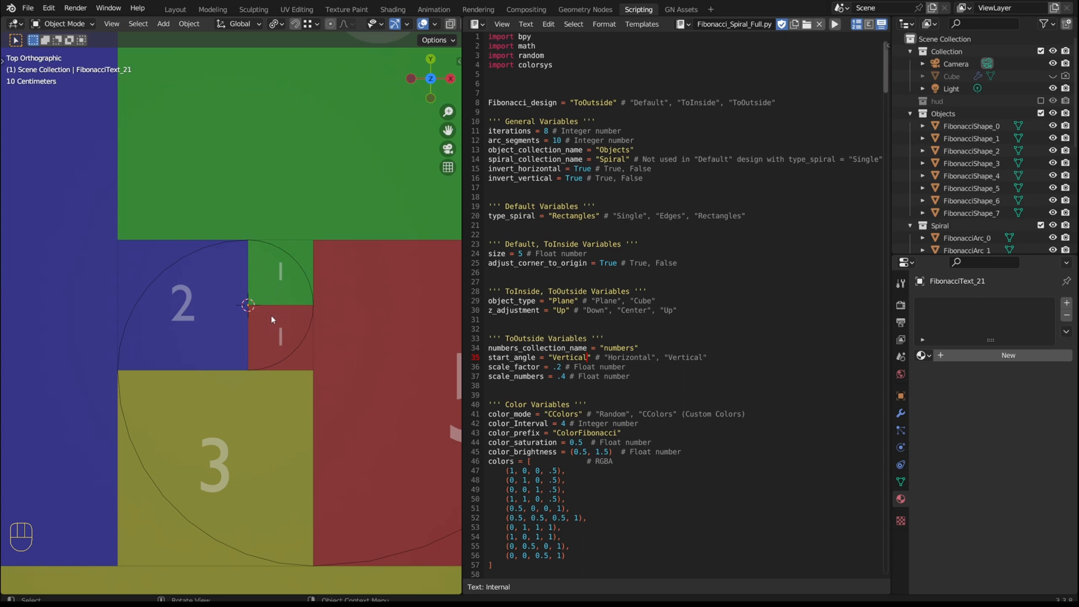
pyautogui.scroll(-5, 271, 314)
pyautogui.scroll(1, 287, 292)
pyautogui.scroll(-3, 287, 292)
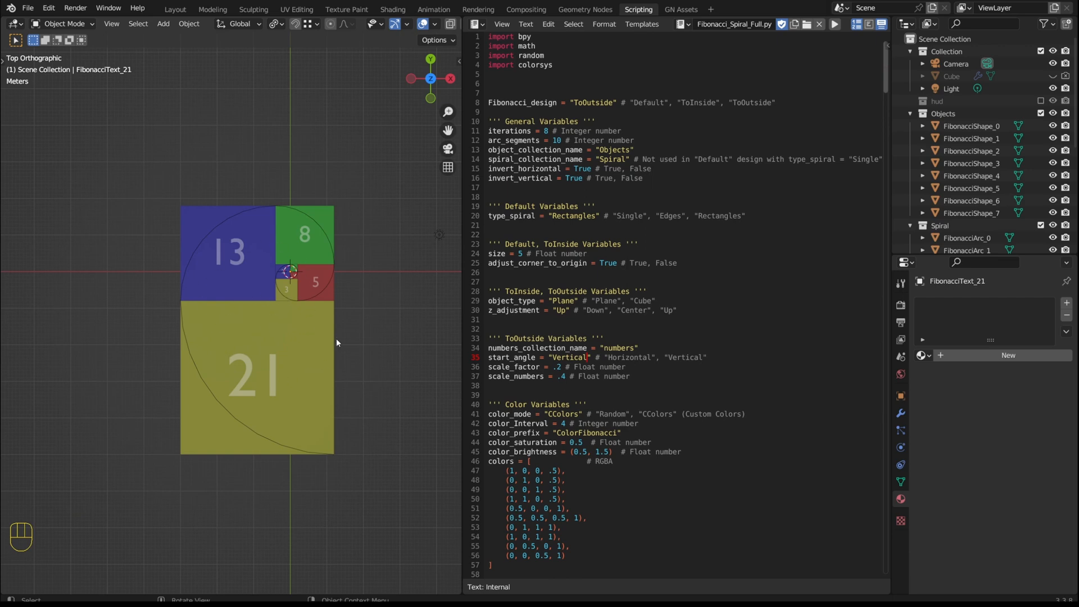
# Step: Set iterations to 9 and run the script on the vertical-start spiral
pyautogui.click(543, 130)
pyautogui.press('Delete')
pyautogui.write('9')
pyautogui.click(835, 24)
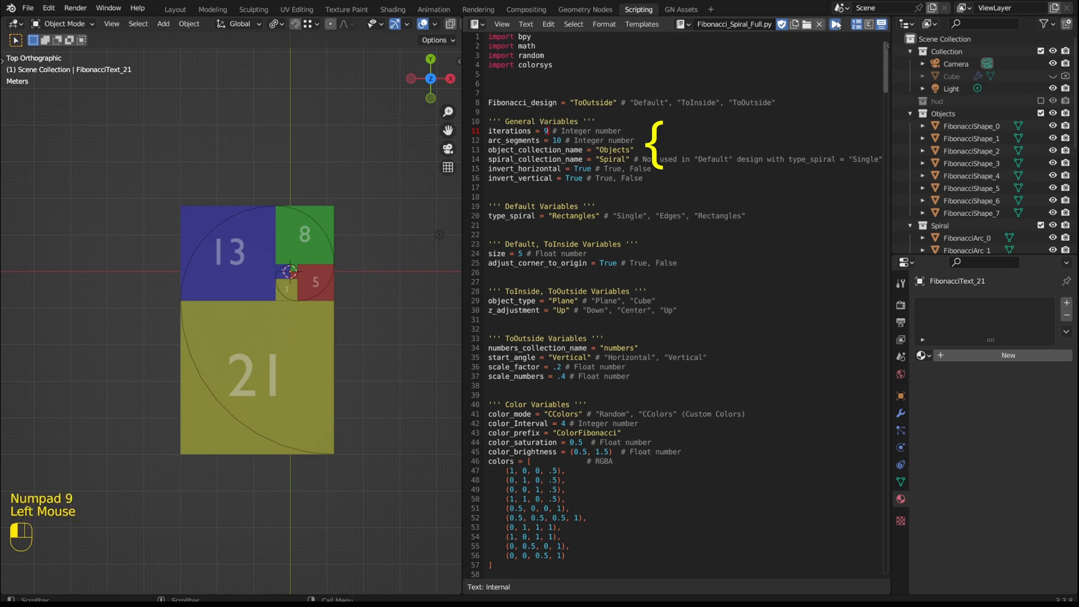
pyautogui.scroll(-3, 365, 231)
pyautogui.scroll(2, 365, 231)
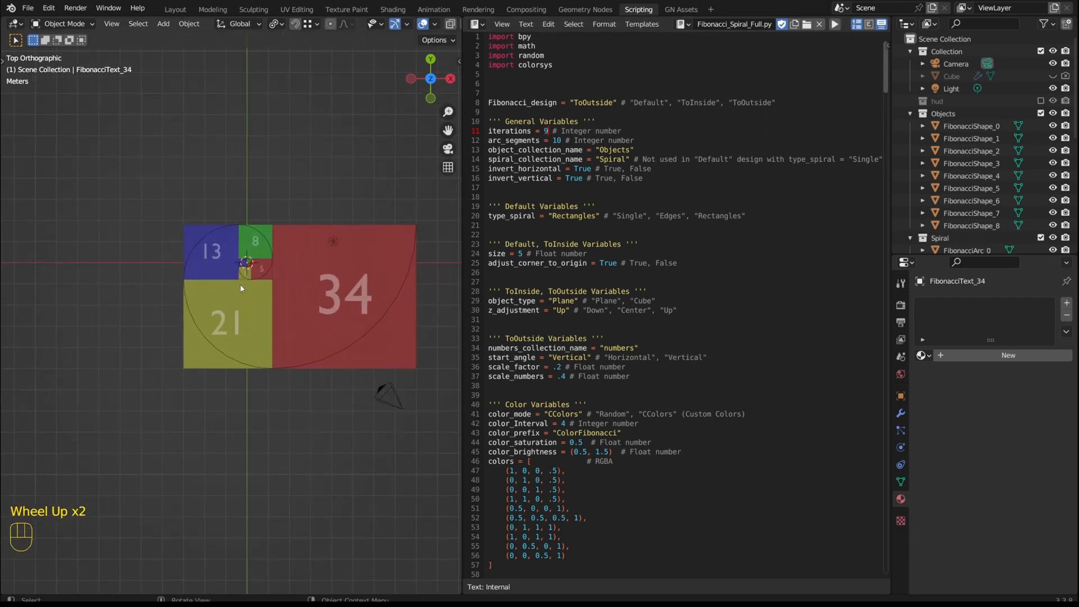
# Step: Set iterations to 7 and run the script again
pyautogui.click(543, 130)
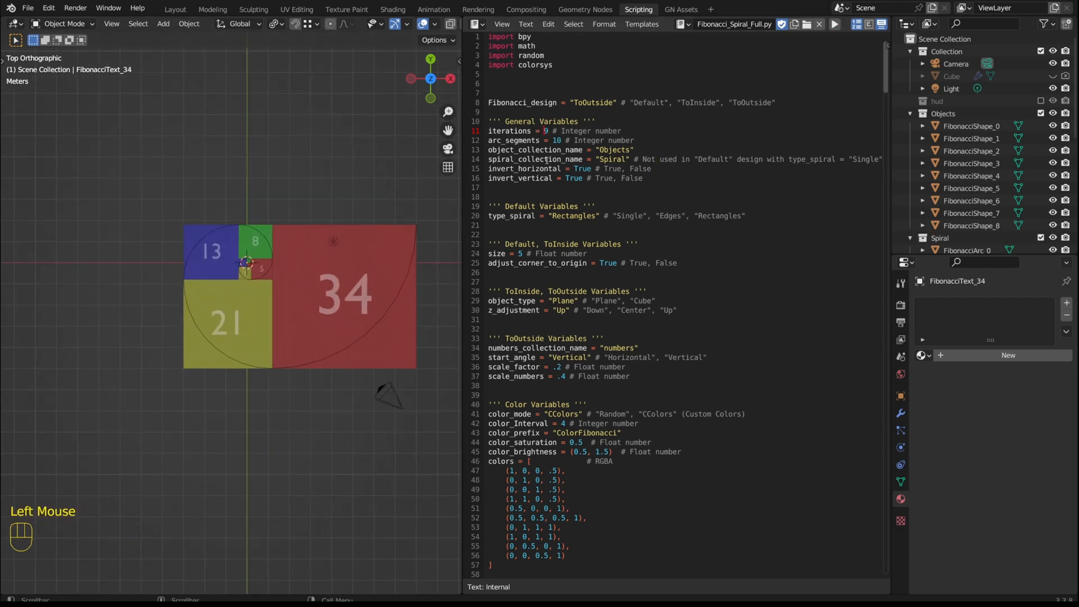
pyautogui.press('Delete')
pyautogui.write('7')
pyautogui.click(835, 24)
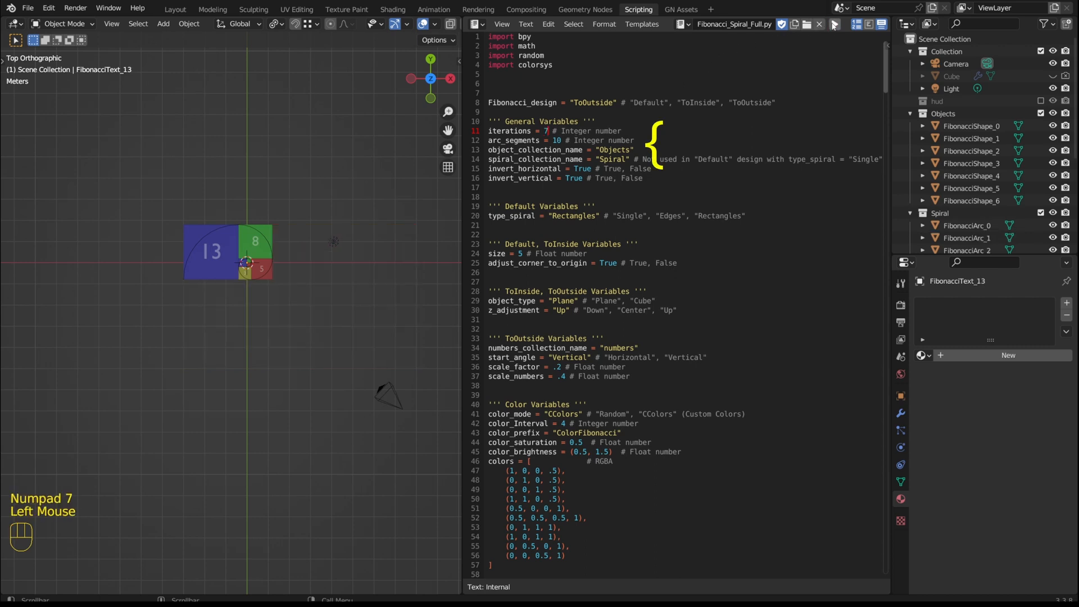
pyautogui.scroll(7, 217, 239)
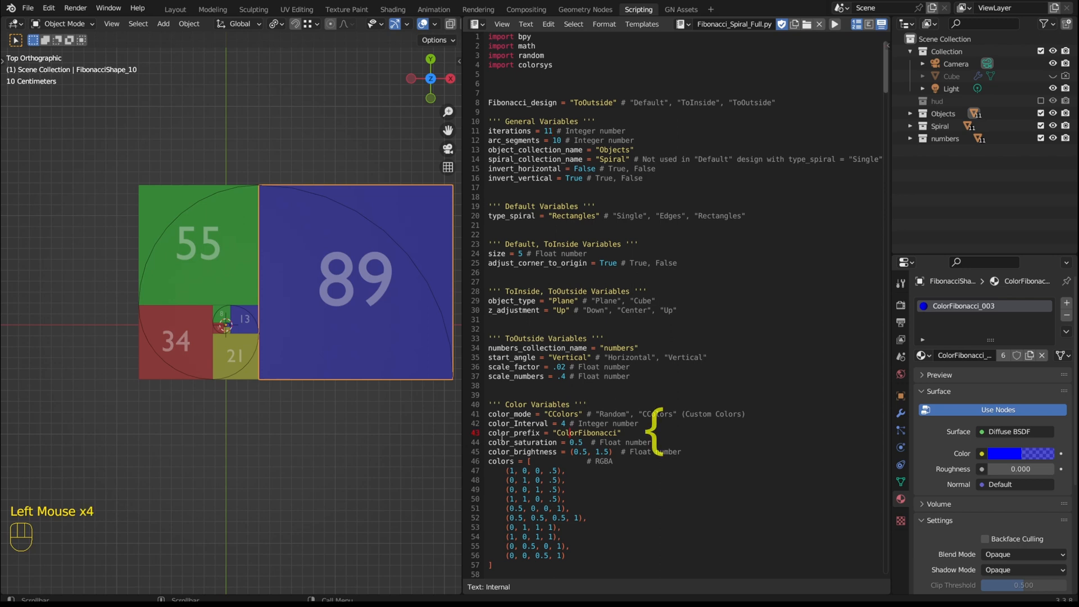
# Step: Highlight the color_prefix value and list the materials available to the square numbered 89 to compare their names
pyautogui.doubleClick(584, 432)
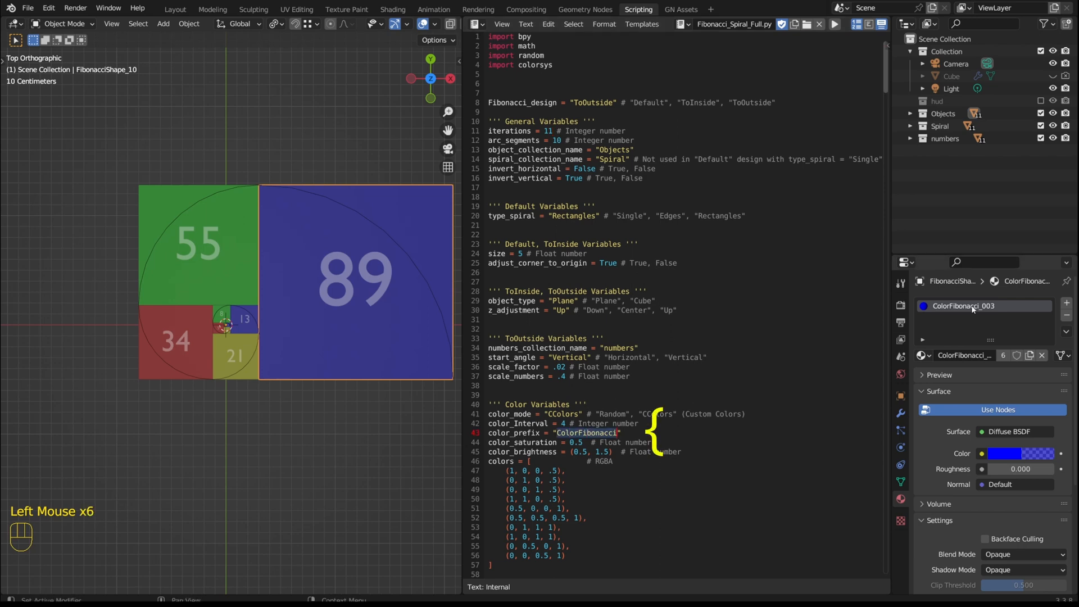
pyautogui.click(923, 356)
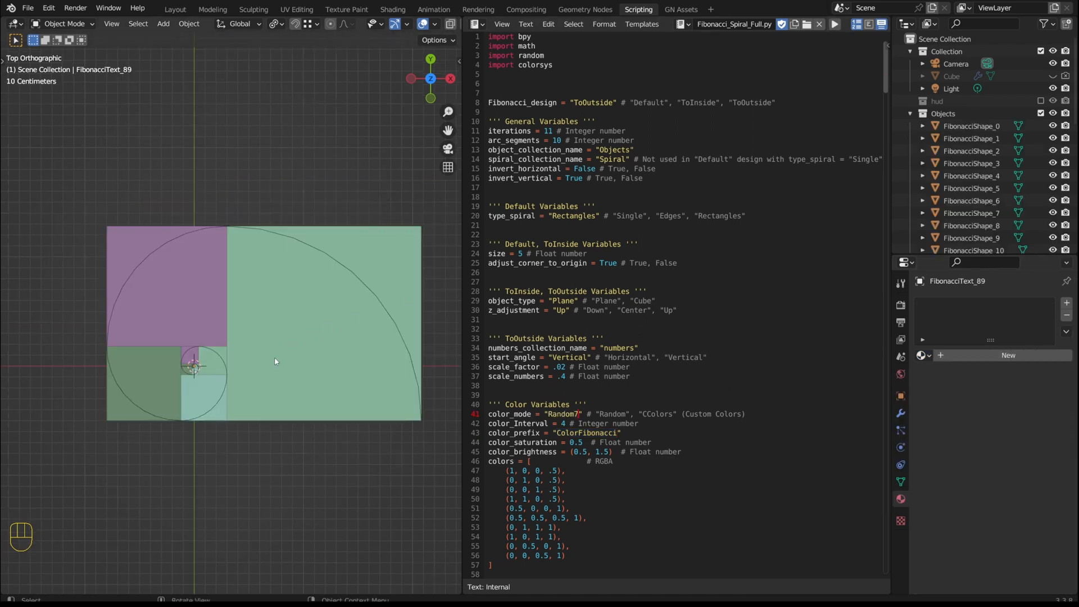
# Step: Examine the number texts against the squares in a perspective view and return to the top view
pyautogui.moveTo(274, 360); pyautogui.dragTo(299, 335, button='middle')
pyautogui.scroll(-2, 294, 387)
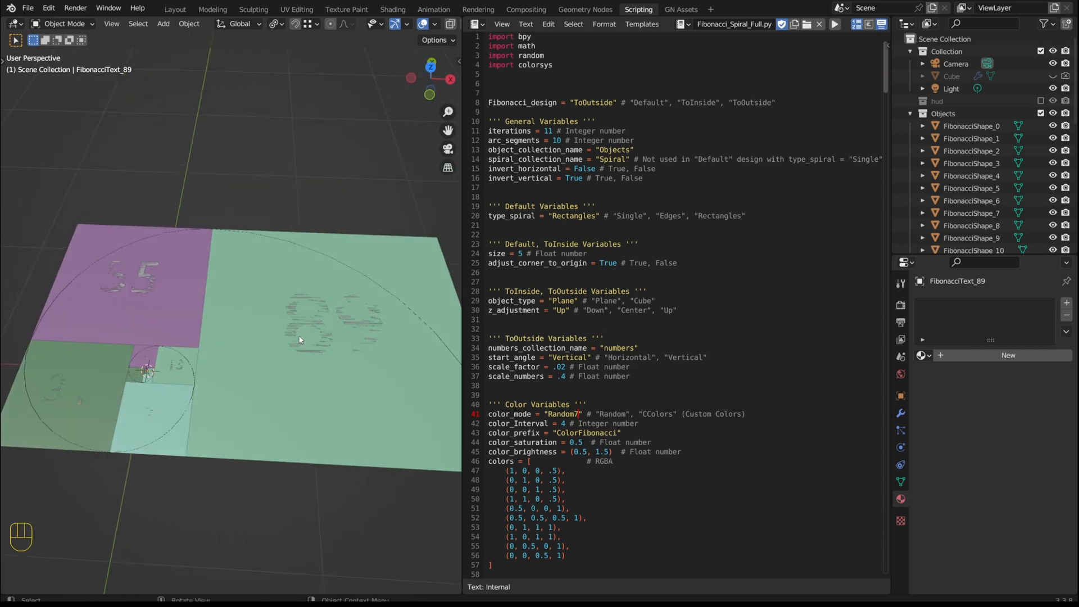
pyautogui.press('KP_7')
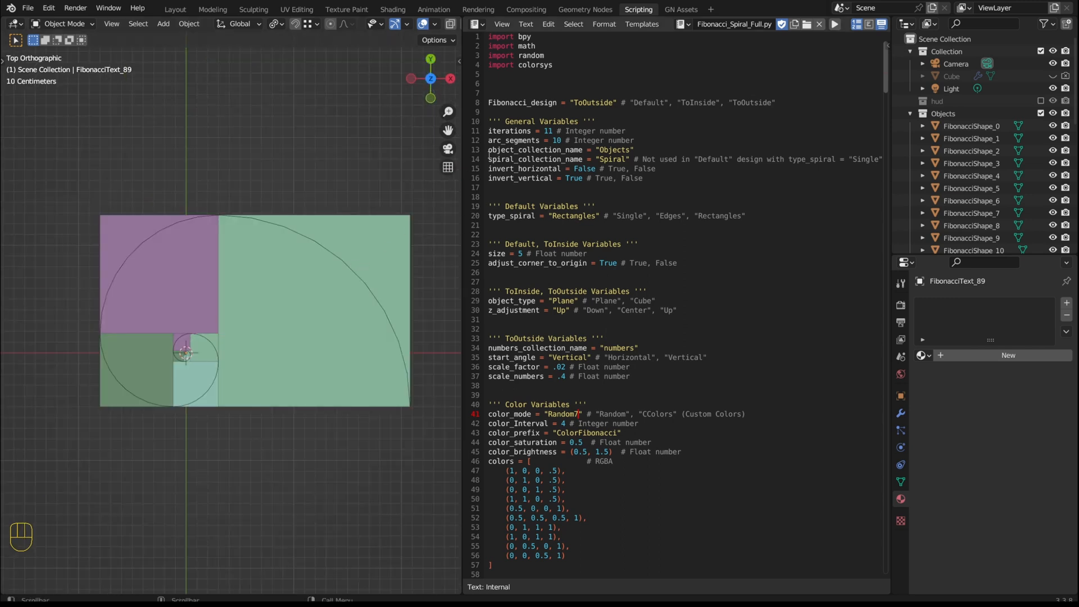
# Step: Switch to the Geometry Nodes workspace and exclude the Objects, Spiral and numbers collections from the view layer
pyautogui.click(571, 10)
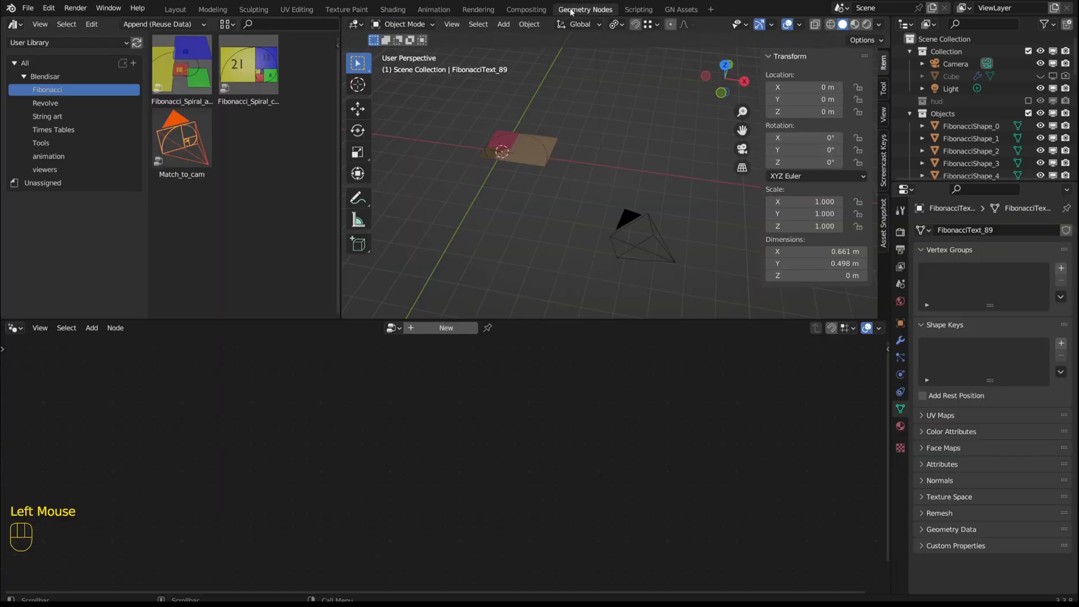
pyautogui.click(909, 114)
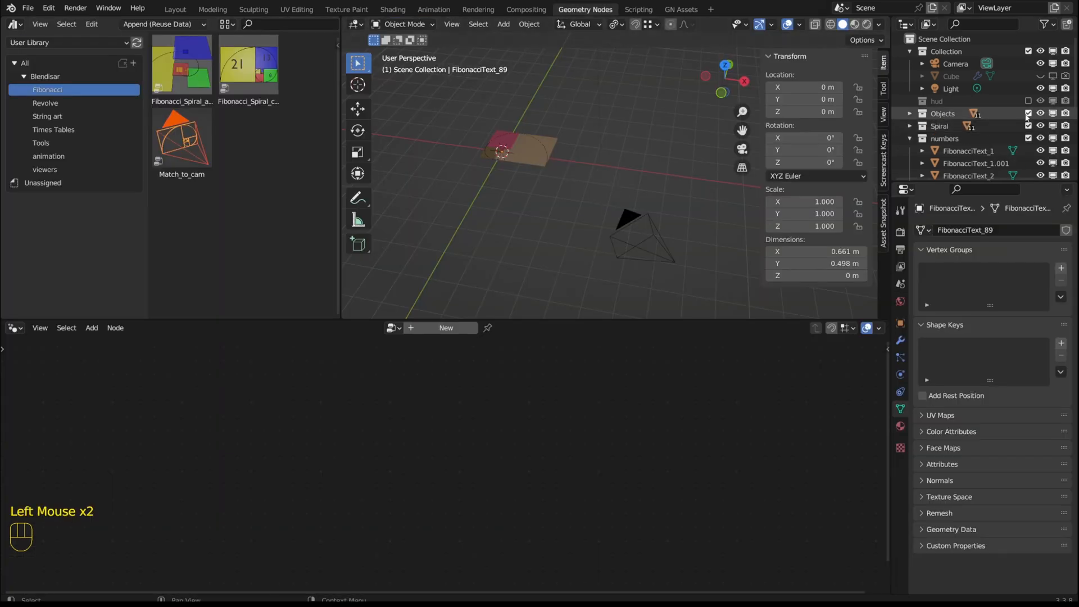
pyautogui.click(1028, 113)
pyautogui.click(1028, 126)
pyautogui.click(1028, 138)
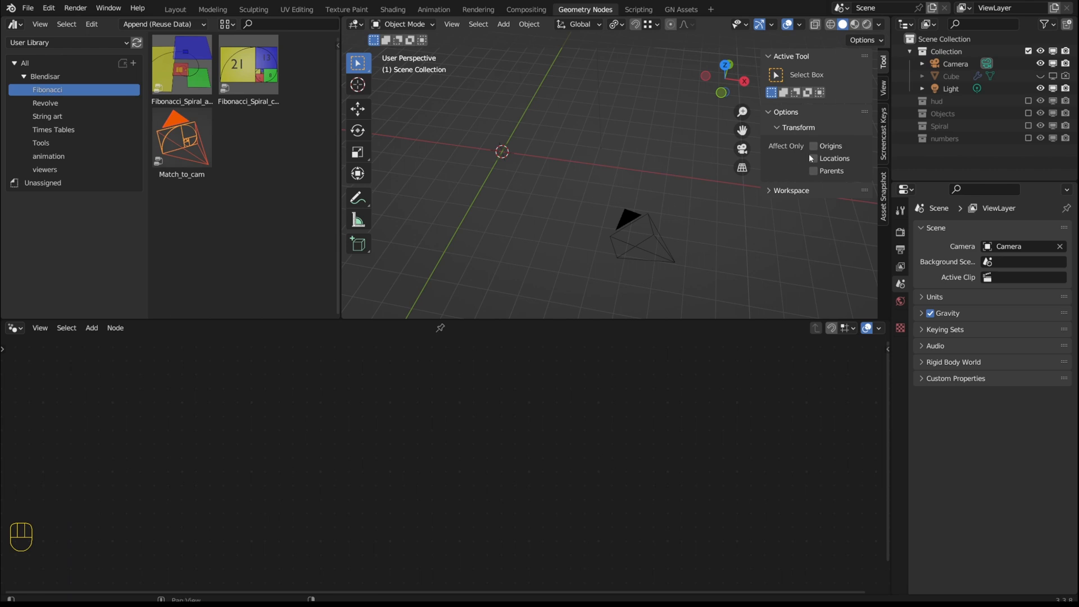
# Step: Enable the hidden Cube object, select it and view its HUD geometry from above
pyautogui.click(1065, 77)
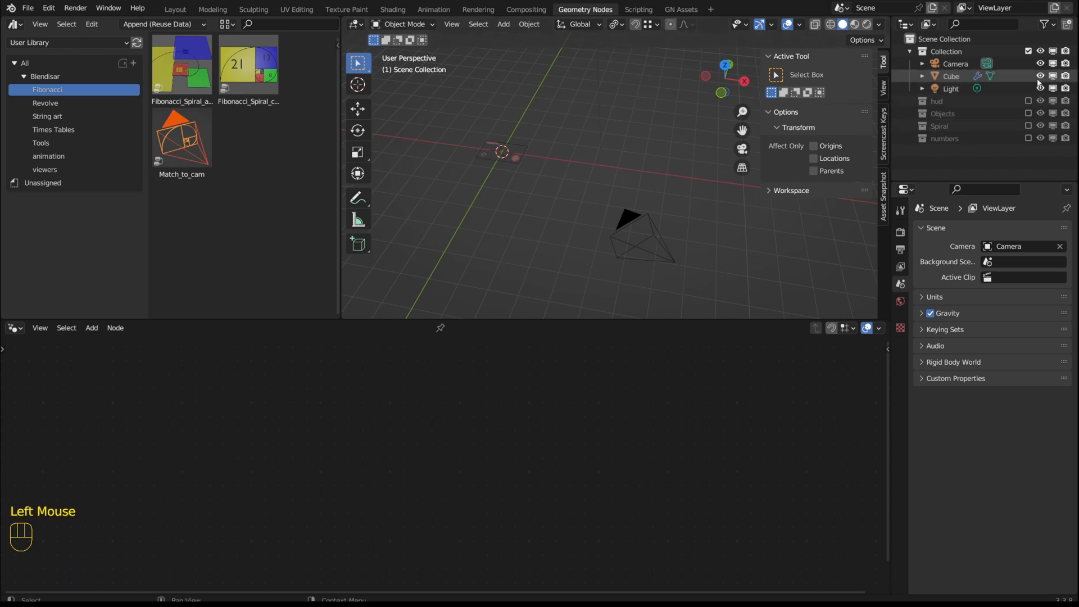
pyautogui.click(950, 77)
pyautogui.scroll(4, 497, 142)
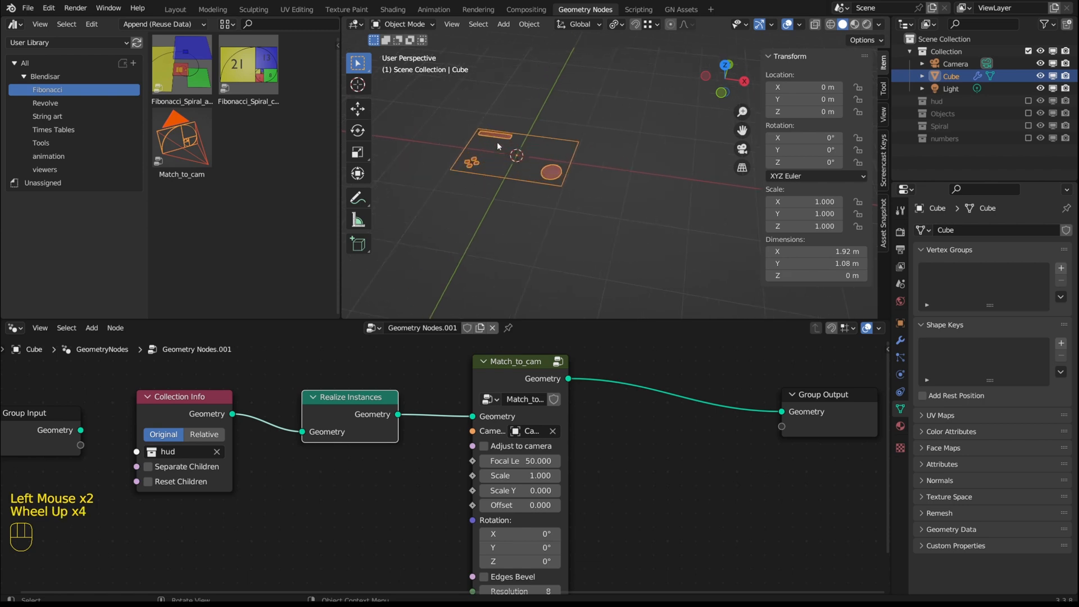
pyautogui.scroll(-2, 500, 140)
pyautogui.moveTo(500, 140); pyautogui.dragTo(534, 198, button='middle')
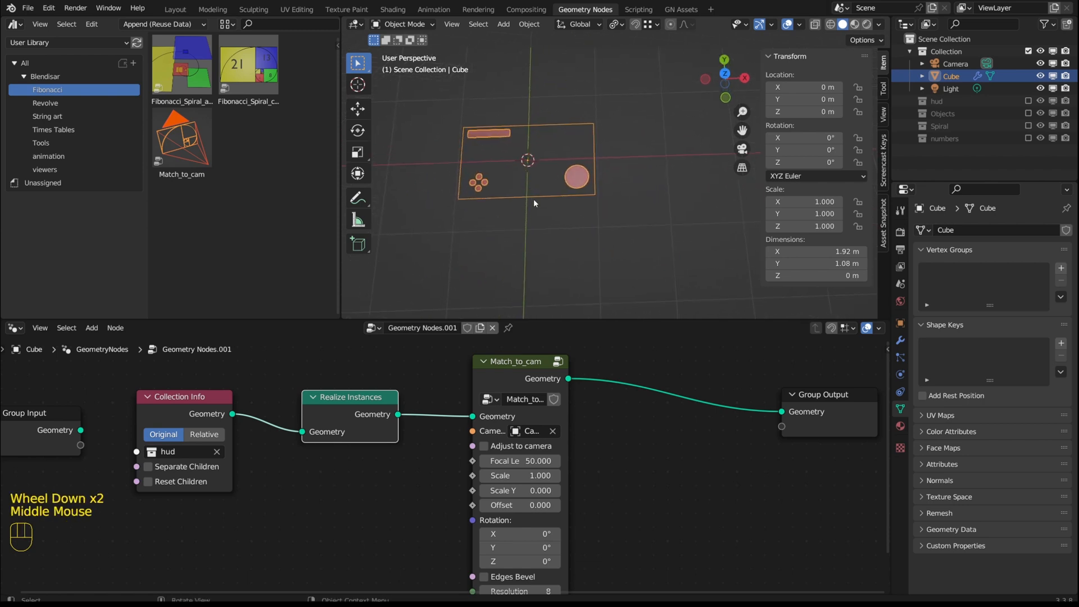
# Step: Delete the Collection Info, Realize Instances and Match_to_cam nodes from the Cube's node tree
pyautogui.scroll(-3, 730, 432)
pyautogui.scroll(2, 534, 447)
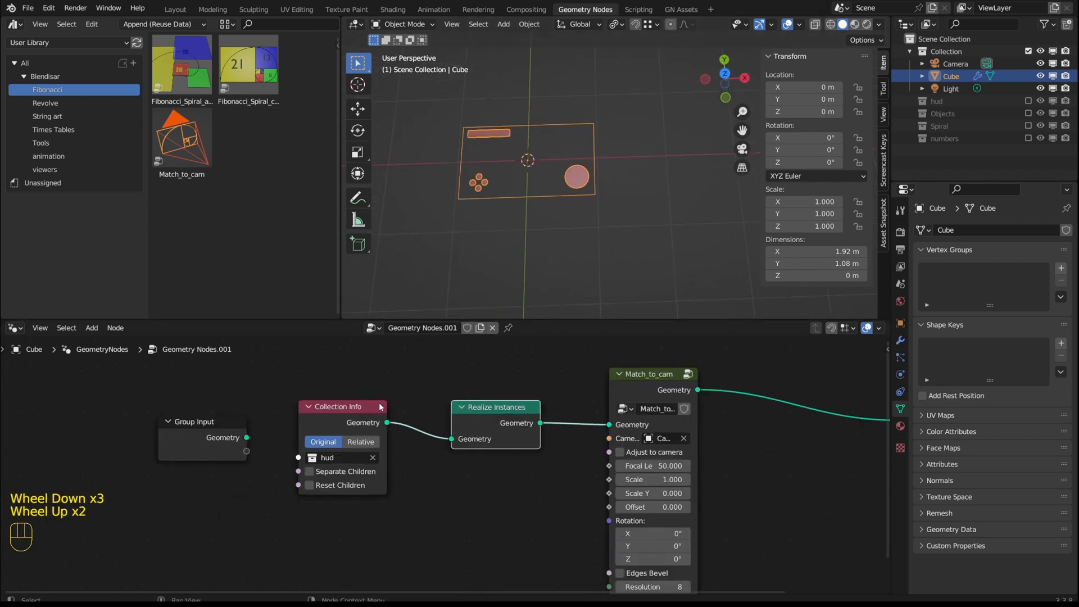
pyautogui.moveTo(341, 379); pyautogui.dragTo(659, 453)
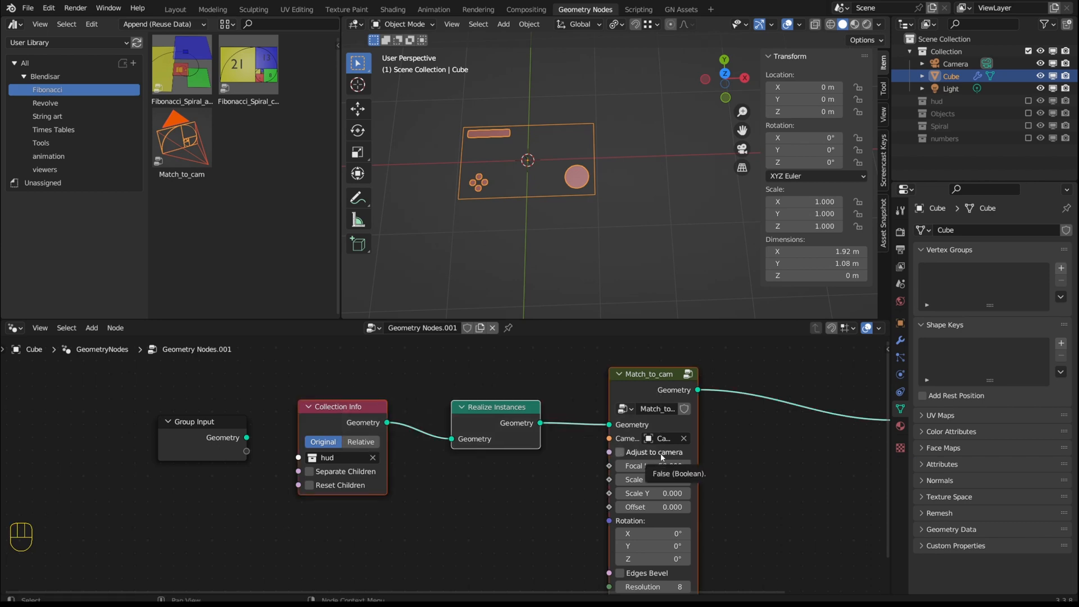
pyautogui.press('x')
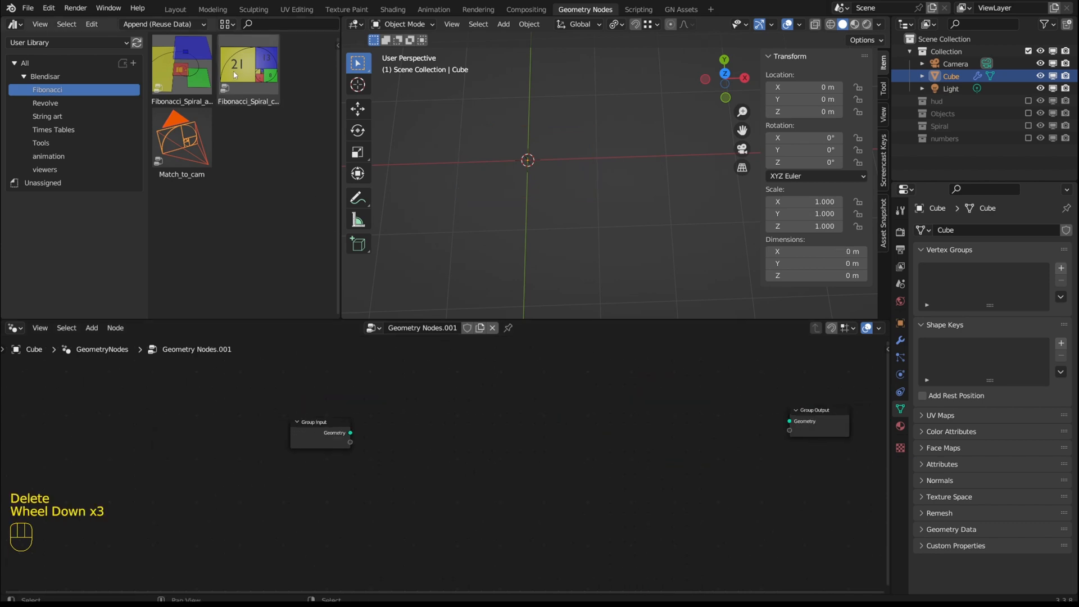
# Step: Add the Fibonacci_Spiral_complement asset between the group nodes and connect its Geometry output to the Group Output
pyautogui.moveTo(248, 64); pyautogui.dragTo(439, 401)
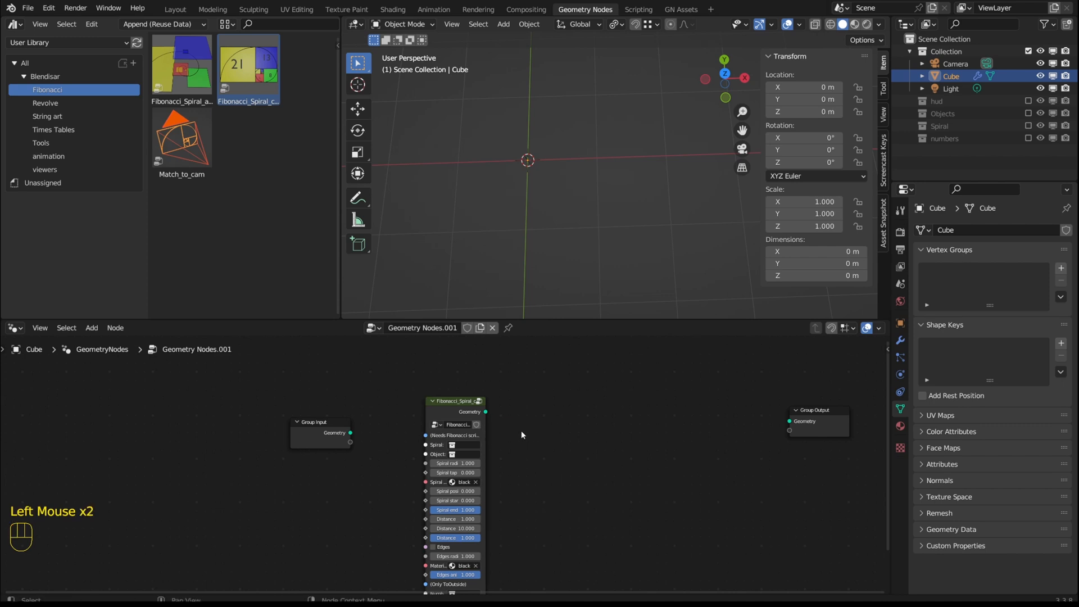
pyautogui.moveTo(484, 437); pyautogui.dragTo(553, 438)
pyautogui.scroll(-2, 573, 453)
pyautogui.scroll(2, 554, 397)
pyautogui.moveTo(552, 394); pyautogui.dragTo(805, 405)
pyautogui.scroll(-4, 627, 359)
pyautogui.press('n')
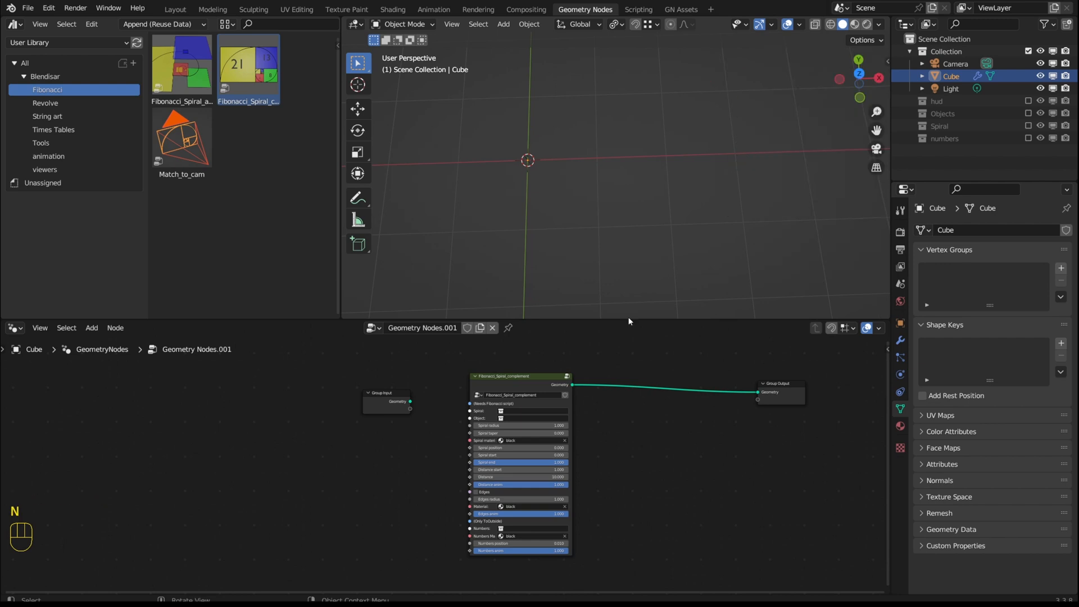
# Step: Assign the Spiral collection to the node's Spiral input and the Objects collection to its Object input
pyautogui.scroll(8, 499, 422)
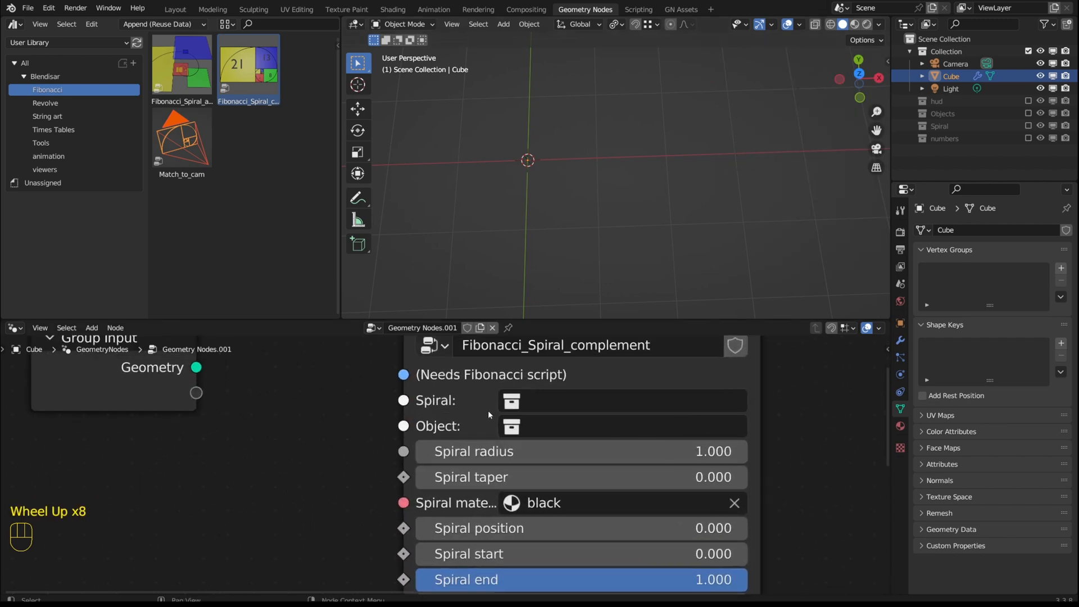
pyautogui.click(554, 397)
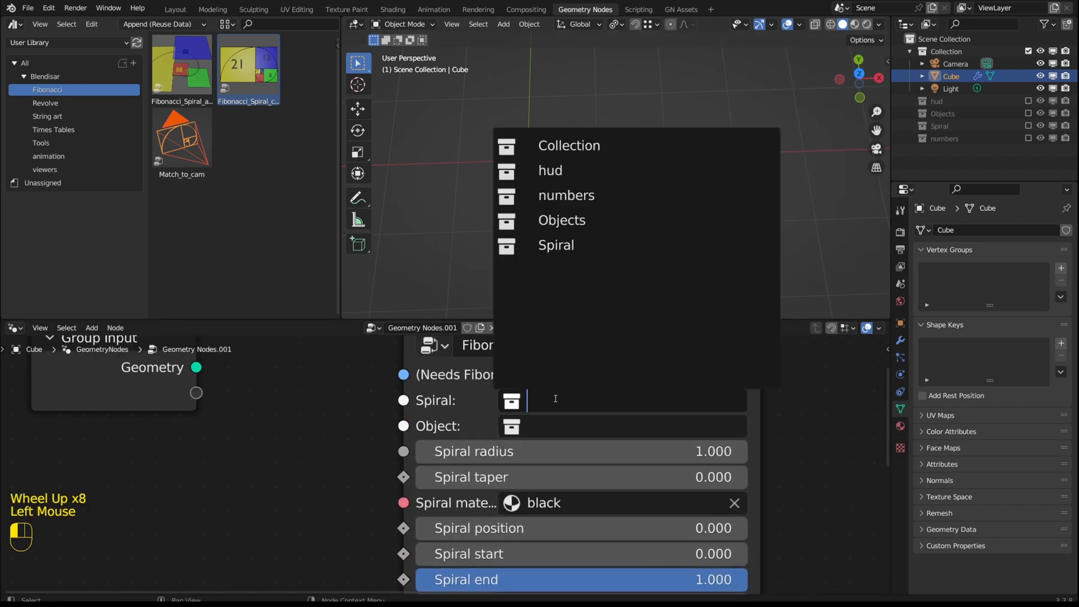
pyautogui.click(556, 245)
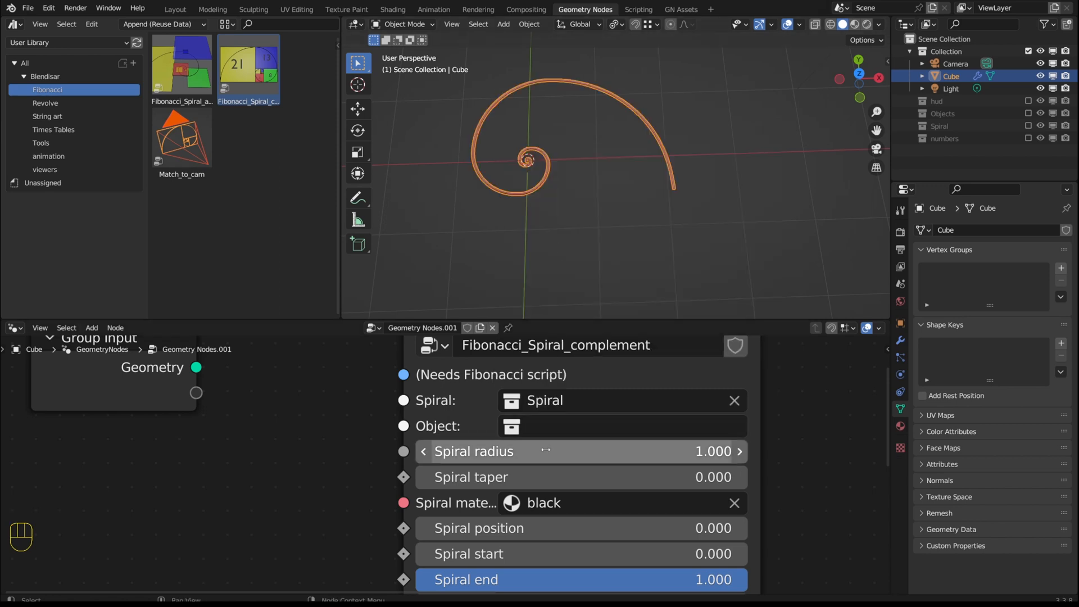
pyautogui.click(554, 426)
pyautogui.click(552, 246)
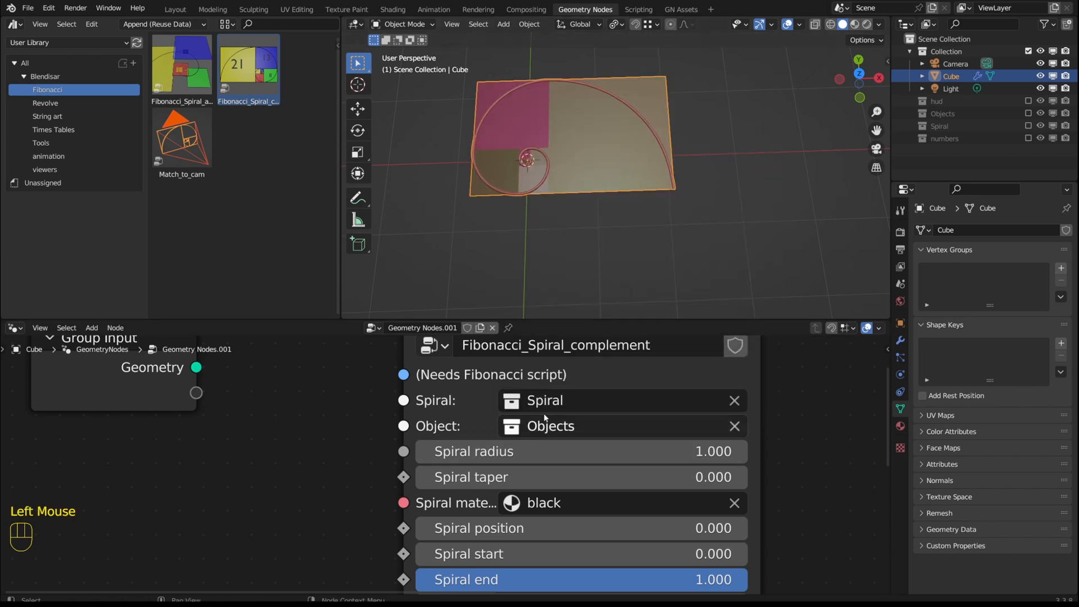
# Step: Assign the numbers collection to the node's Numbers input and view the material choices for the numbers
pyautogui.scroll(-9, 544, 413)
pyautogui.scroll(3, 565, 500)
pyautogui.scroll(6, 565, 500)
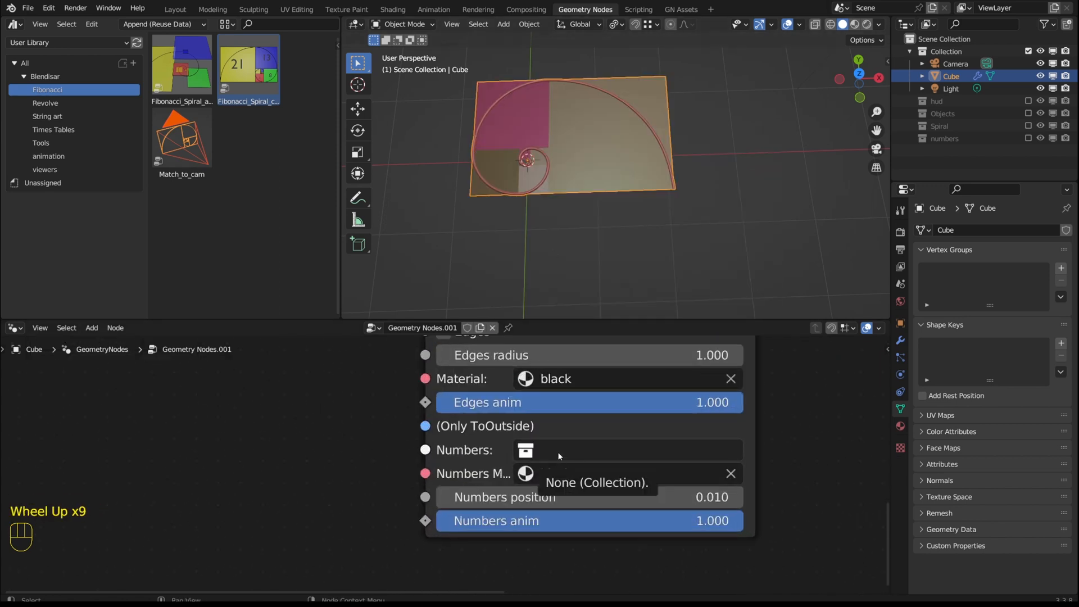
pyautogui.click(559, 456)
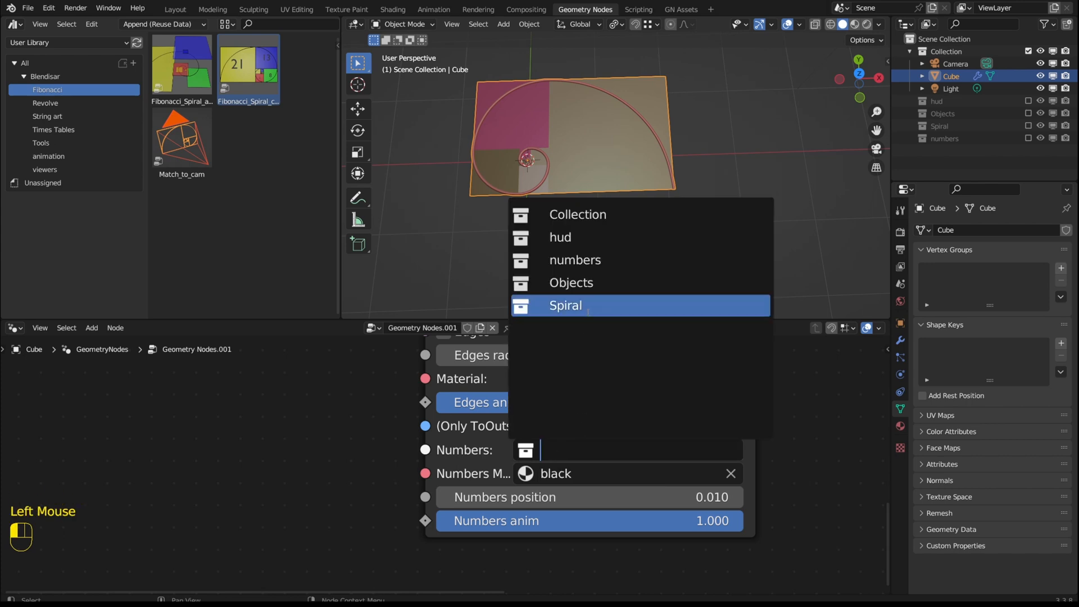
pyautogui.click(574, 267)
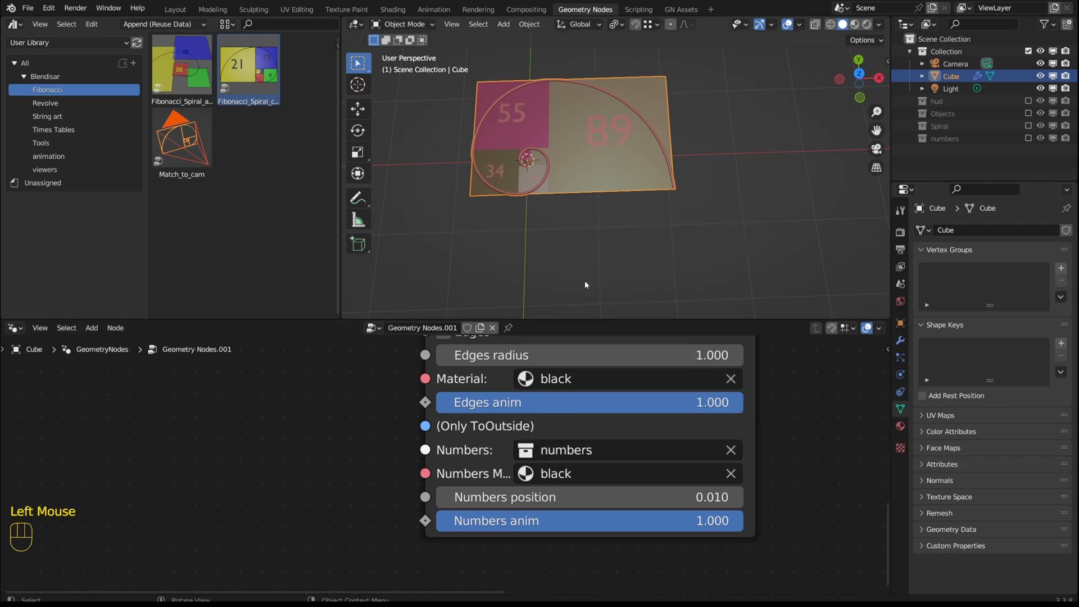
pyautogui.click(555, 477)
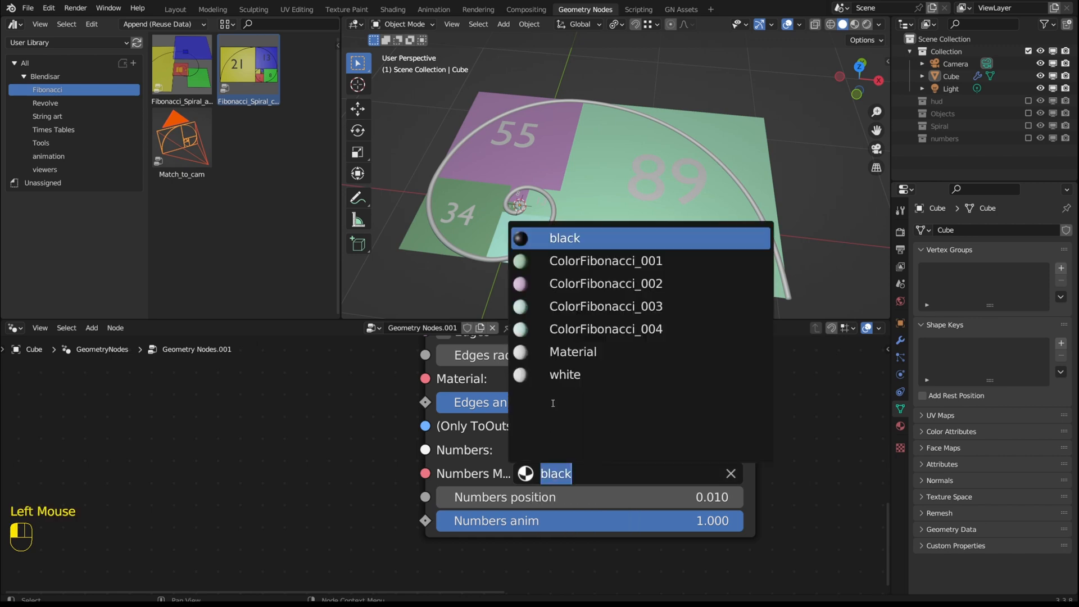
pyautogui.click(561, 374)
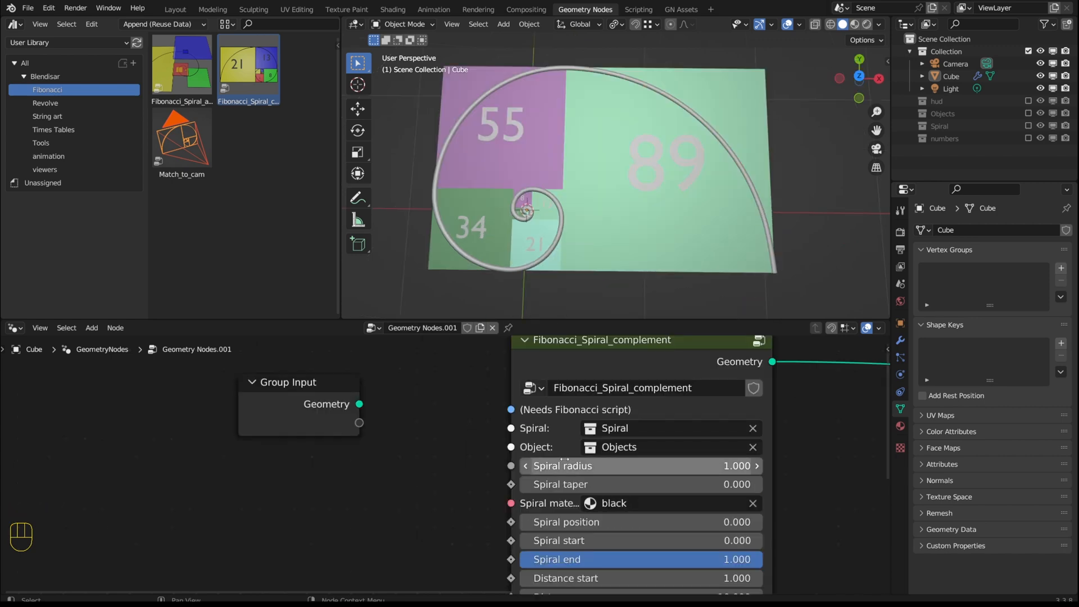
# Step: Try a spiral radius of 1.8 with a taper of -0.8 and inspect the spiral from the top
pyautogui.moveTo(569, 470); pyautogui.dragTo(618, 470)
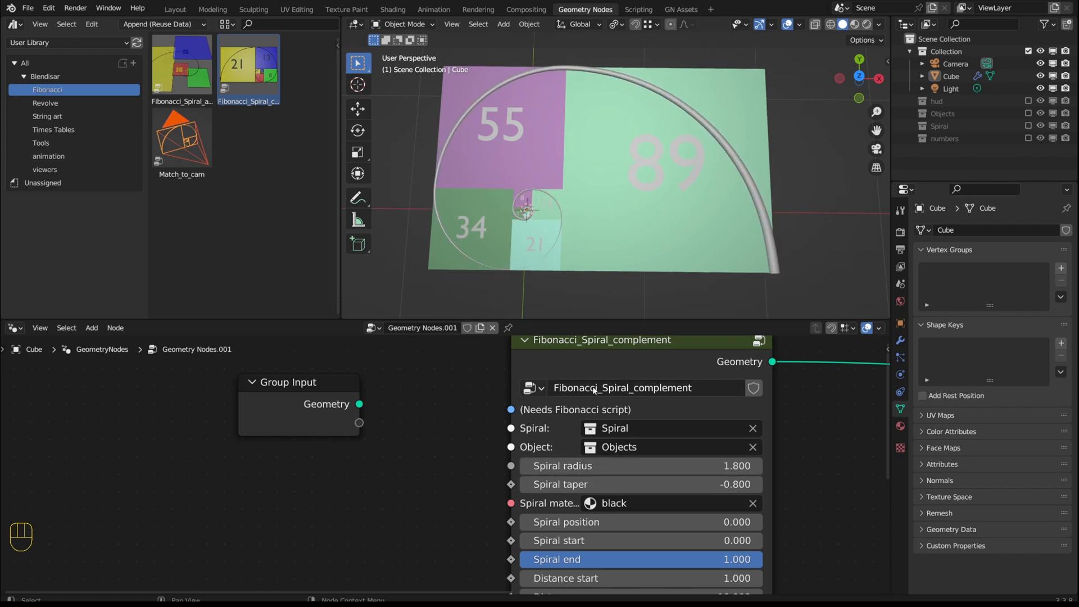
pyautogui.press('KP_7')
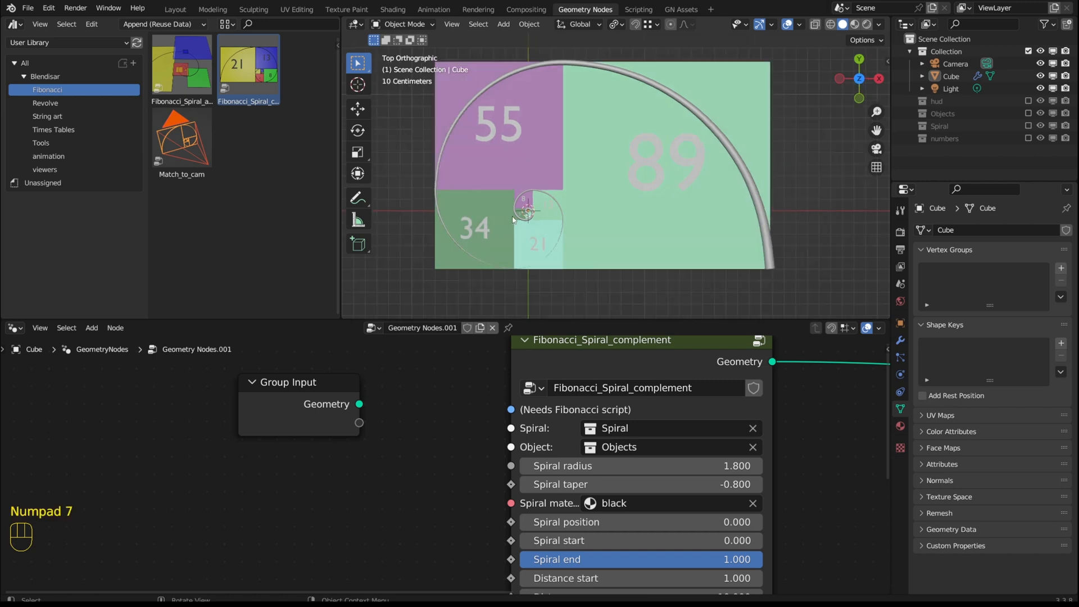
pyautogui.scroll(3, 531, 215)
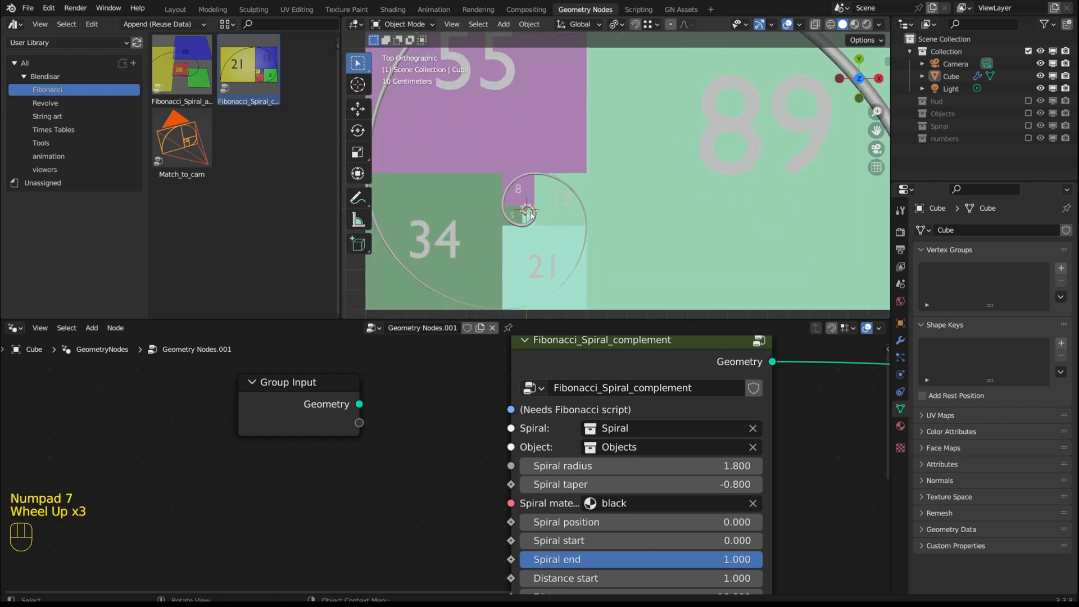
pyautogui.scroll(-3, 531, 215)
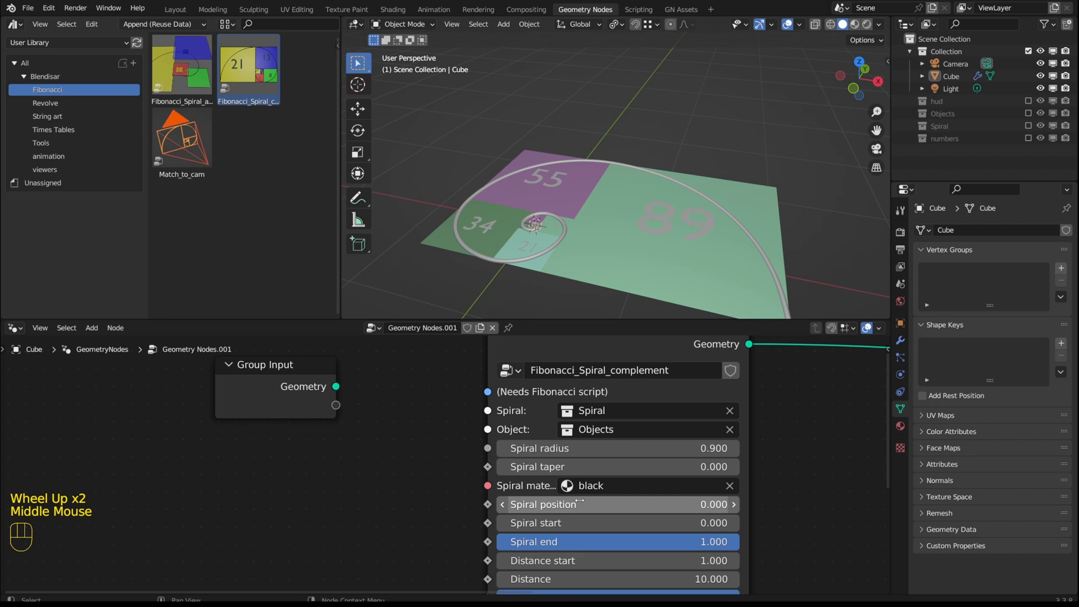
# Step: Try different Spiral position and Spiral end values, returning them to 0 and 1
pyautogui.moveTo(579, 504); pyautogui.dragTo(506, 525)
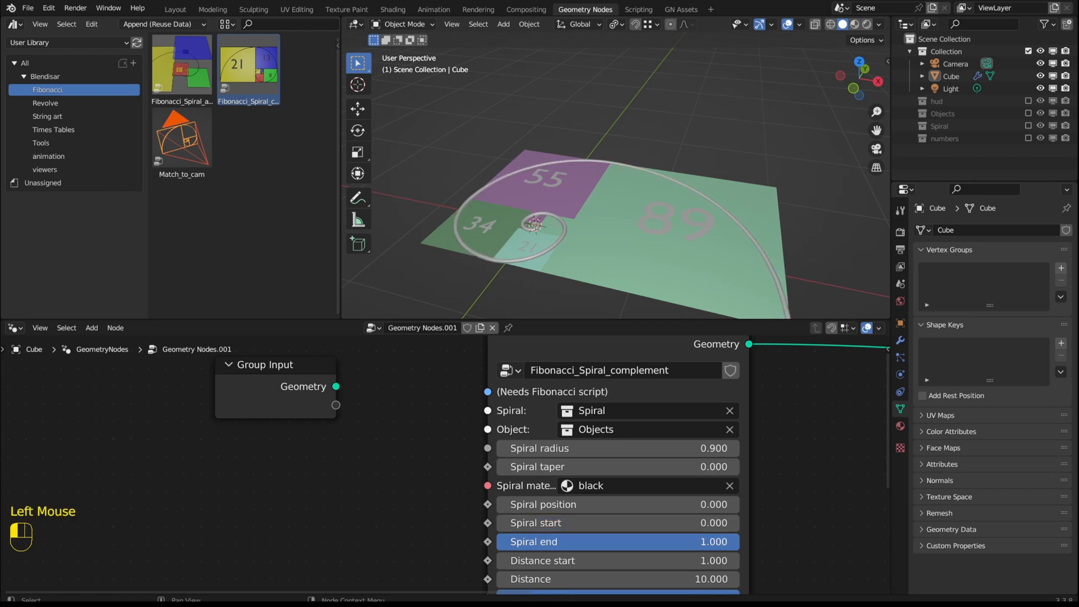
pyautogui.moveTo(736, 541)
pyautogui.mouseDown()
pyautogui.moveTo(529, 542)
pyautogui.moveTo(736, 541)
pyautogui.mouseUp()
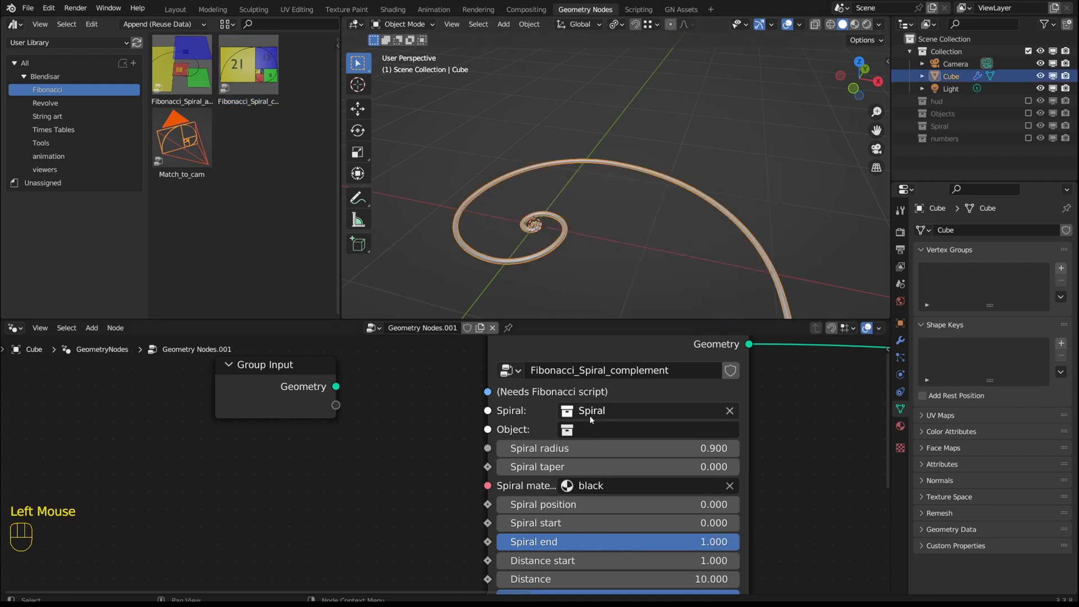
# Step: Reassign the Objects collection to the node's Object input
pyautogui.click(588, 427)
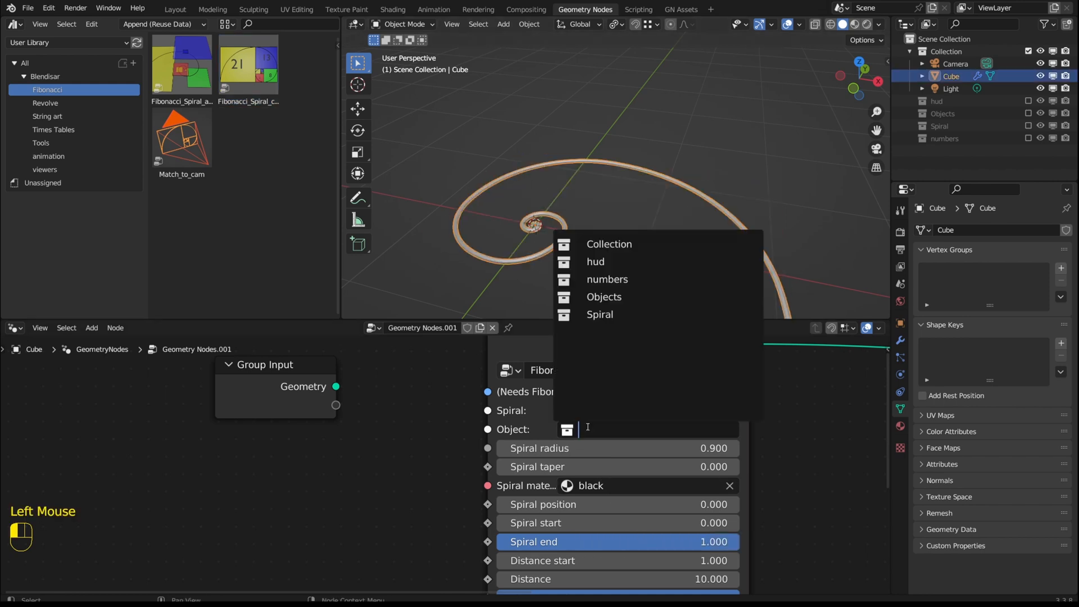
pyautogui.click(605, 296)
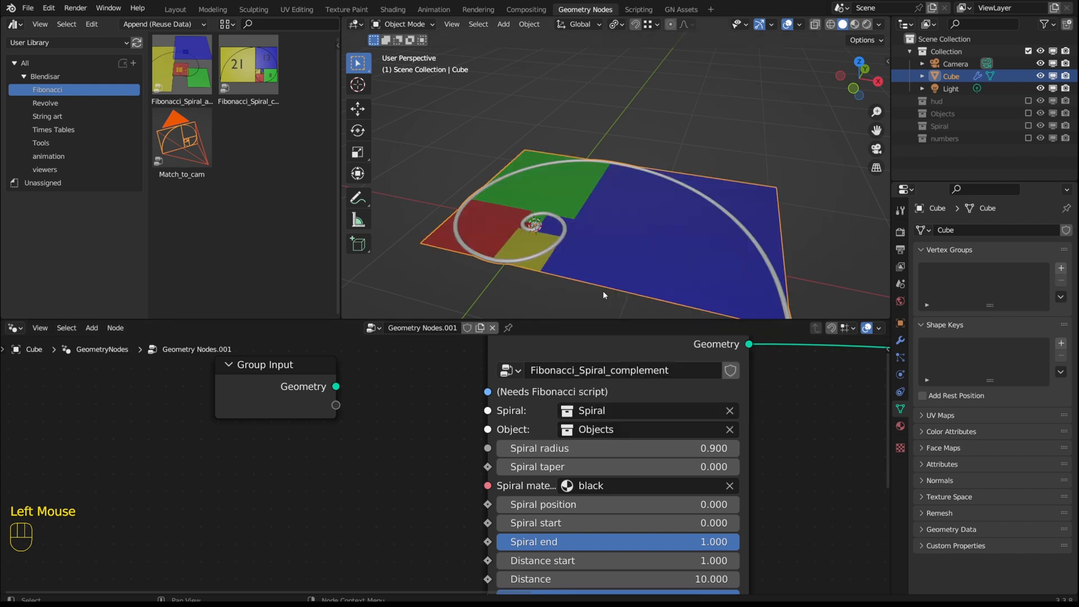
# Step: Preview the squares' distance animation by lowering Distance anim and returning it to 1
pyautogui.scroll(-4, 606, 476)
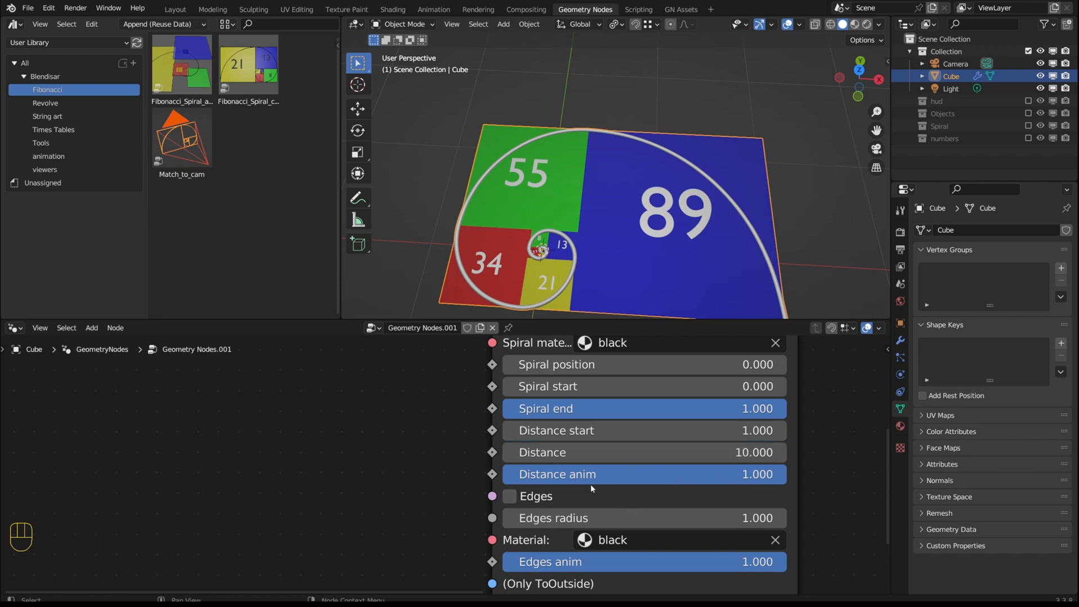
pyautogui.scroll(-2, 623, 174)
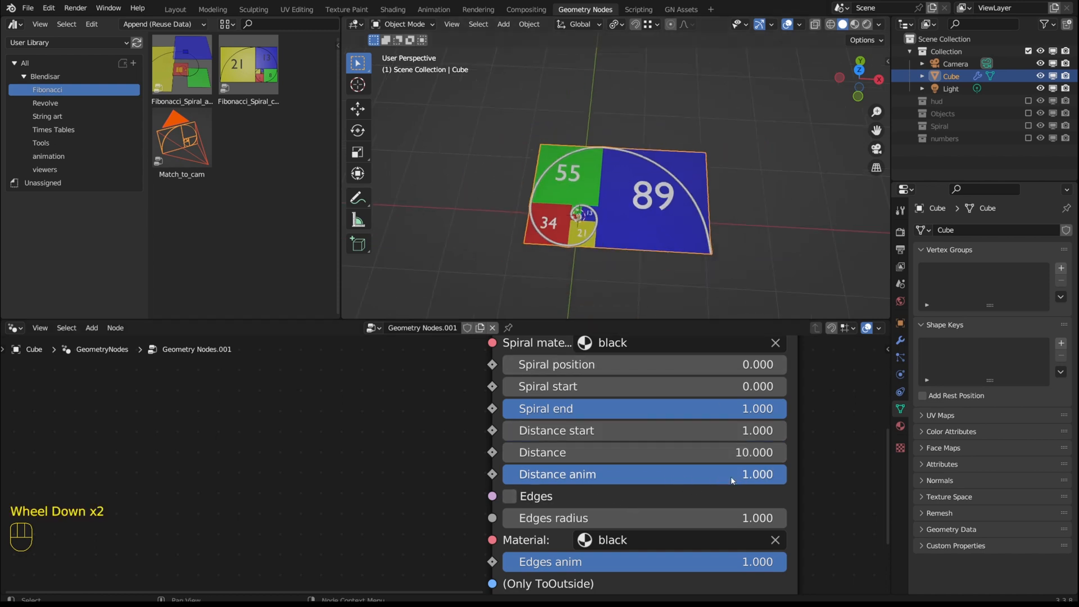
pyautogui.moveTo(732, 480); pyautogui.dragTo(447, 480)
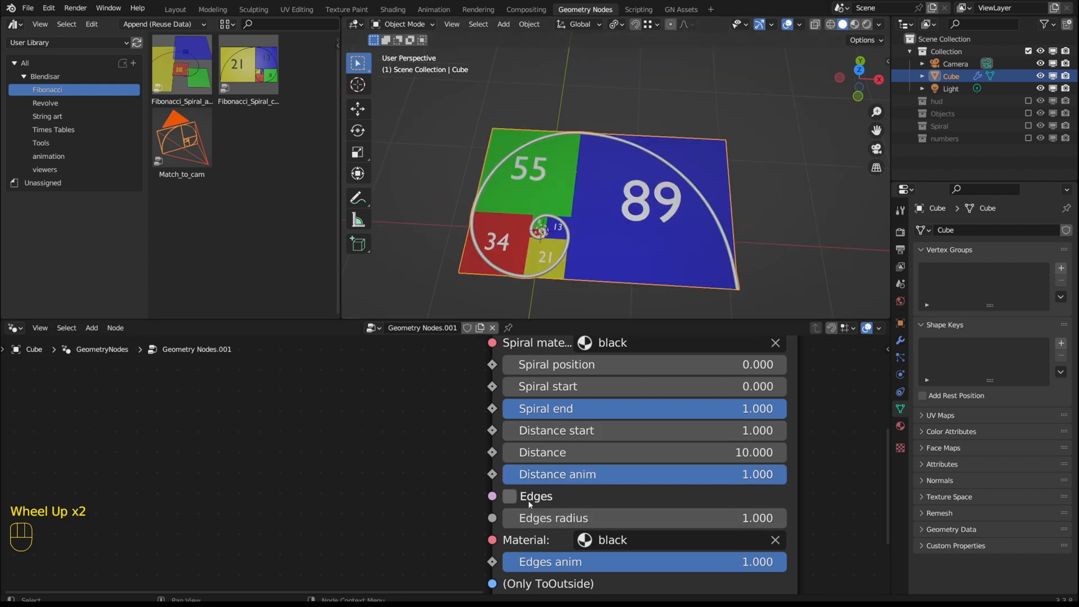
# Step: Enable Edges on the spiral node, try an edges radius of 0.4 and return it to 1
pyautogui.click(528, 498)
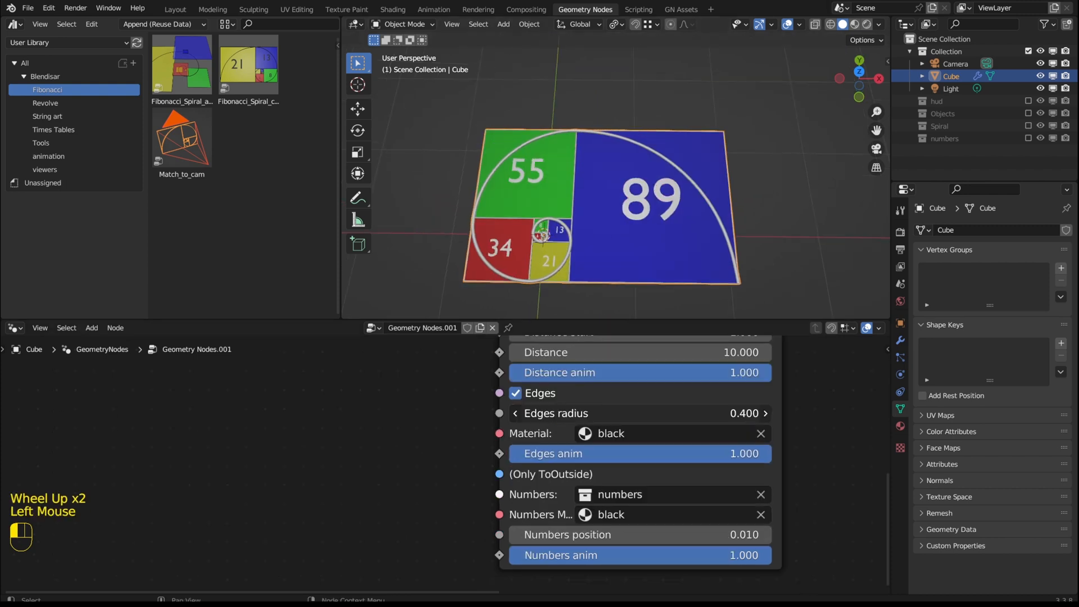
pyautogui.moveTo(640, 413)
pyautogui.mouseDown()
pyautogui.moveTo(693, 413)
pyautogui.moveTo(621, 414)
pyautogui.mouseUp()
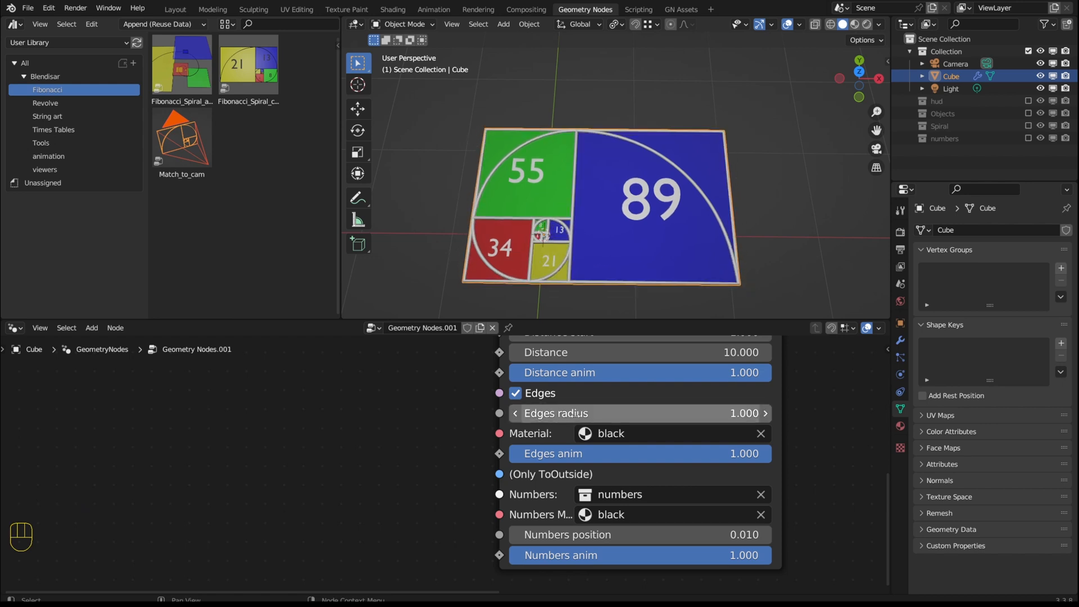
# Step: Preview the Edges anim and Numbers anim values, returning both to 1
pyautogui.moveTo(499, 473); pyautogui.dragTo(440, 461, button='middle')
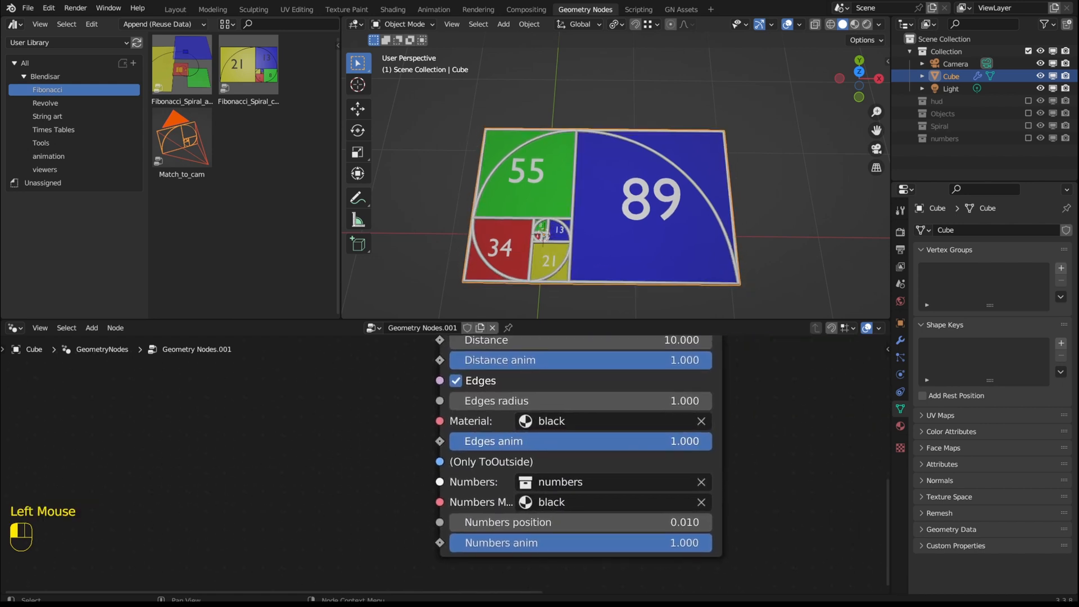
pyautogui.moveTo(695, 441)
pyautogui.mouseDown()
pyautogui.moveTo(462, 441)
pyautogui.moveTo(712, 441)
pyautogui.mouseUp()
pyautogui.moveTo(634, 526); pyautogui.dragTo(650, 493, button='middle')
pyautogui.moveTo(650, 494); pyautogui.dragTo(729, 510)
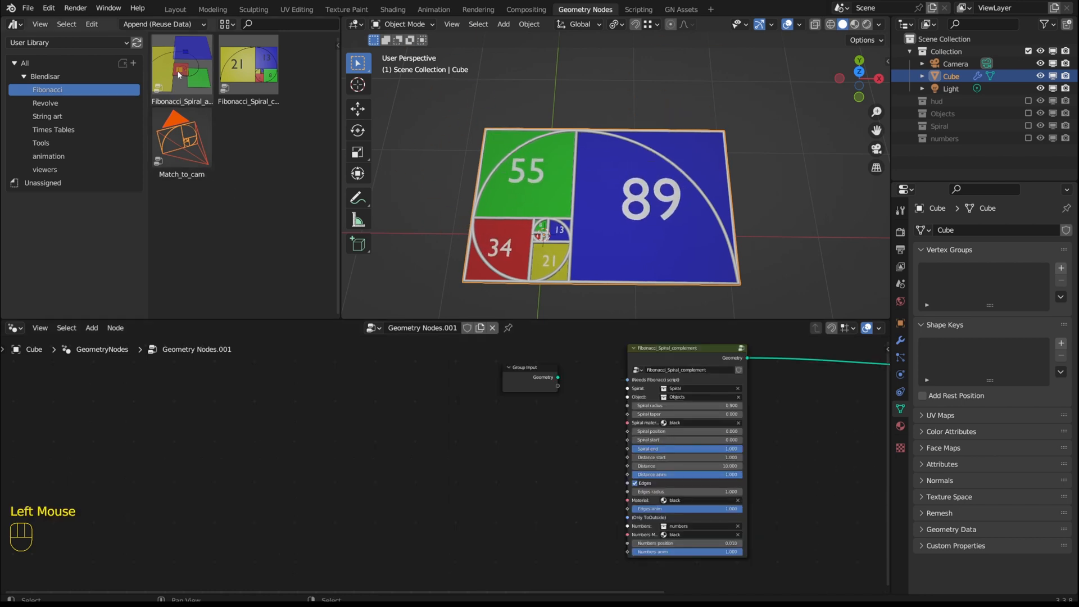
# Step: Add the Fibonacci_Spiral_anim node group from the Fibonacci assets to the Cube's geometry node tree, beside the Fibonacci_Spiral_complement node
pyautogui.moveTo(178, 75); pyautogui.dragTo(522, 473)
pyautogui.scroll(4, 557, 503)
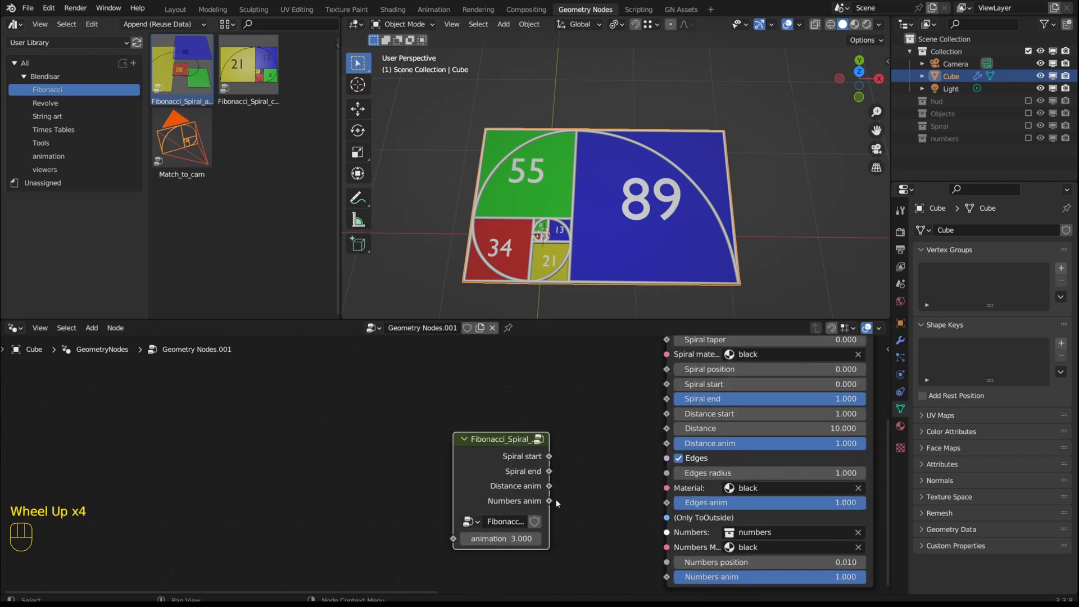
# Step: Inspect the math nodes inside the Fibonacci_Spiral_anim group and return to the parent node tree
pyautogui.click(543, 439)
pyautogui.scroll(-5, 492, 420)
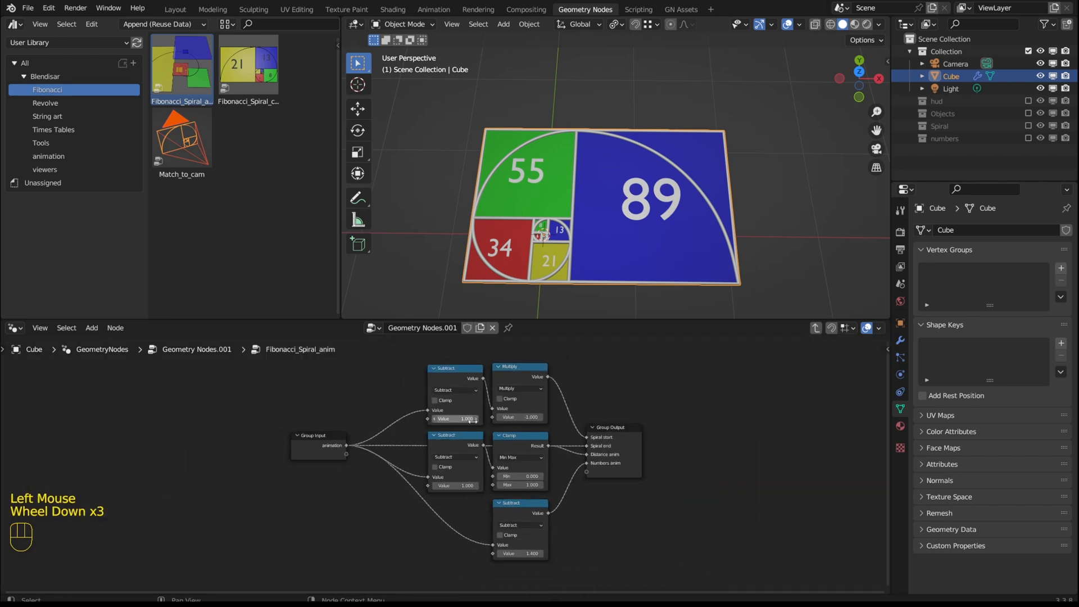
pyautogui.scroll(3, 458, 461)
pyautogui.scroll(-1, 453, 468)
pyautogui.scroll(-1, 453, 468)
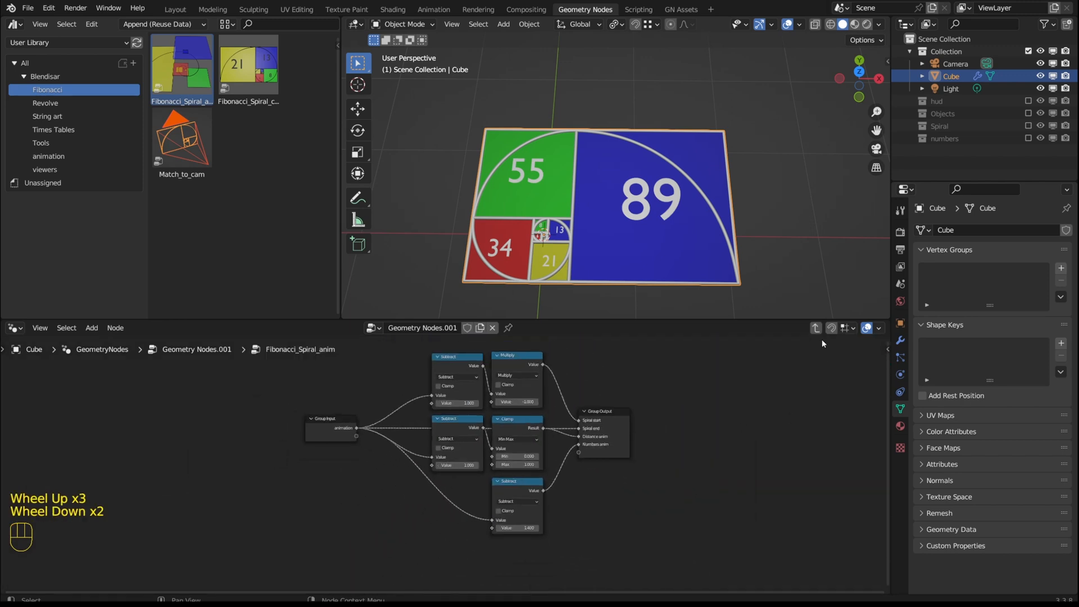
pyautogui.click(815, 328)
pyautogui.scroll(4, 608, 452)
pyautogui.scroll(-2, 448, 475)
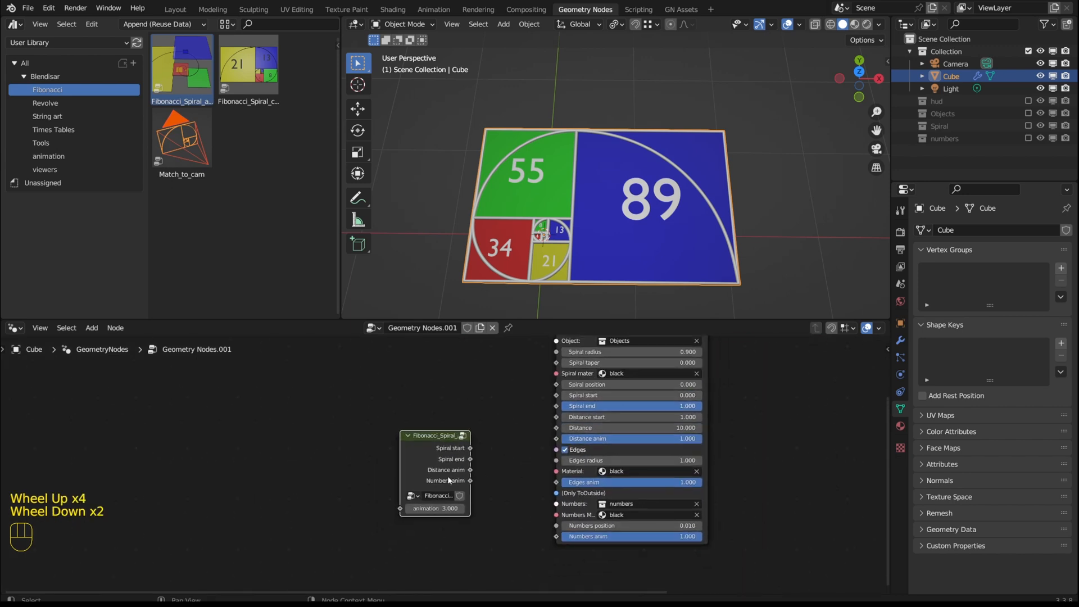
# Step: Connect the anim node's Spiral start, Distance anim and Numbers anim outputs to the matching inputs of the Fibonacci_Spiral_complement node
pyautogui.scroll(5, 495, 471)
pyautogui.scroll(-1, 458, 442)
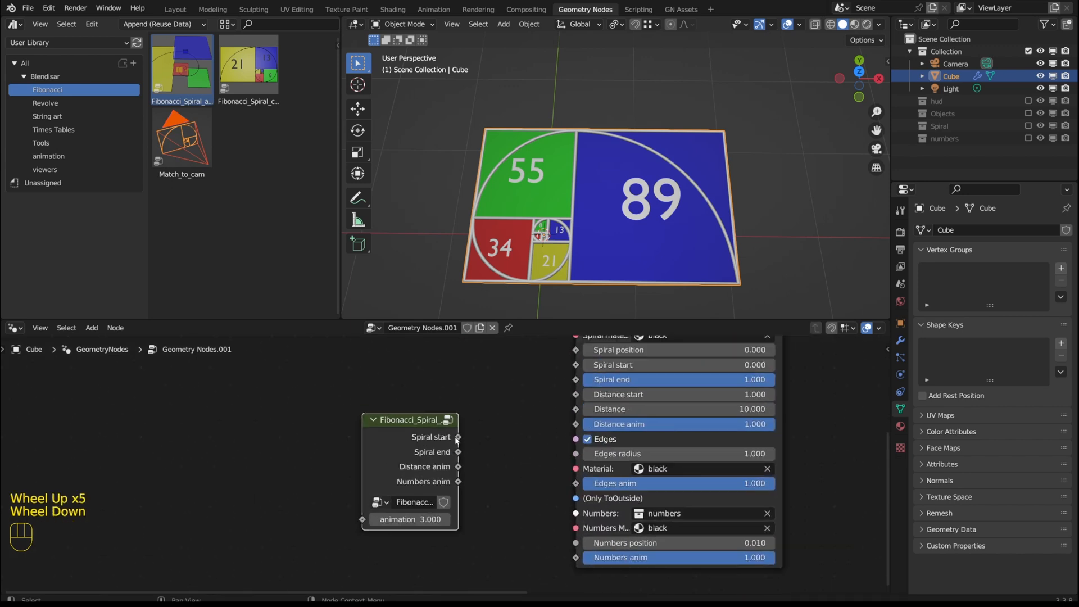
pyautogui.moveTo(573, 369); pyautogui.dragTo(574, 366)
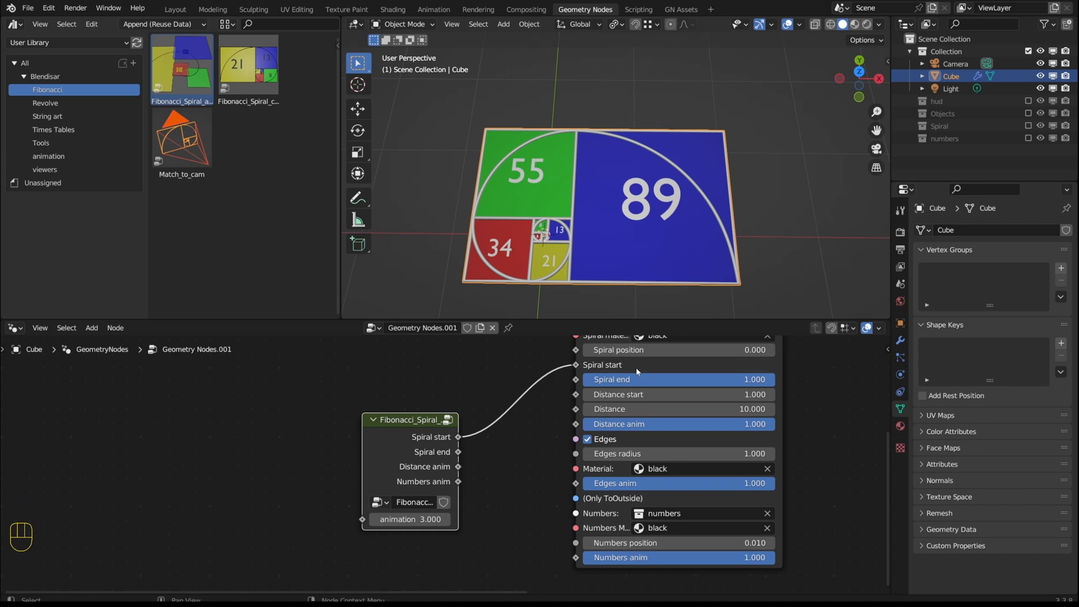
pyautogui.moveTo(459, 467); pyautogui.dragTo(577, 424)
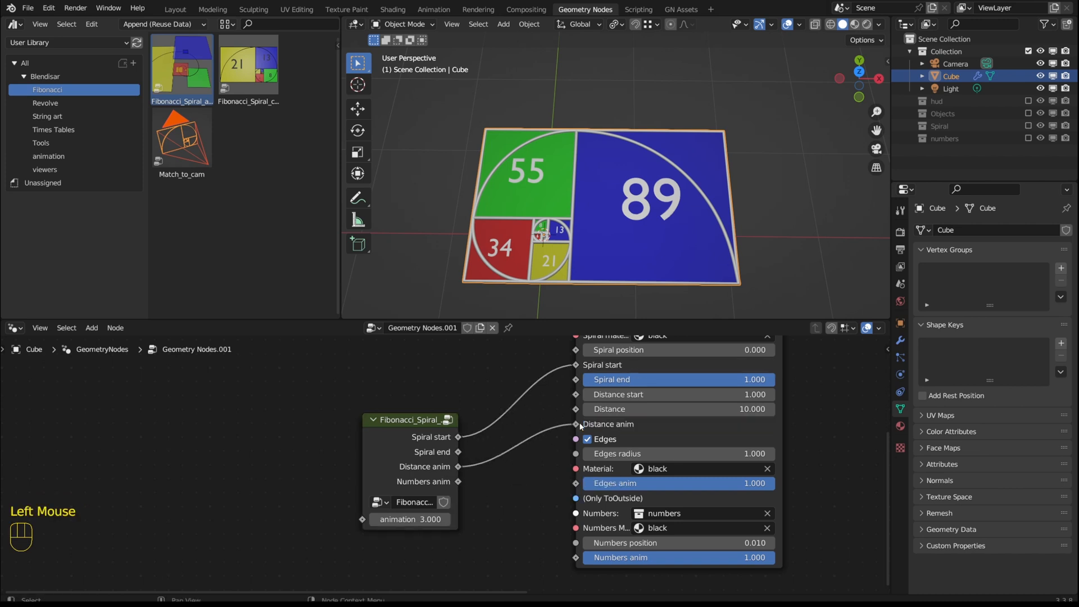
pyautogui.scroll(-3, 481, 437)
pyautogui.scroll(5, 458, 448)
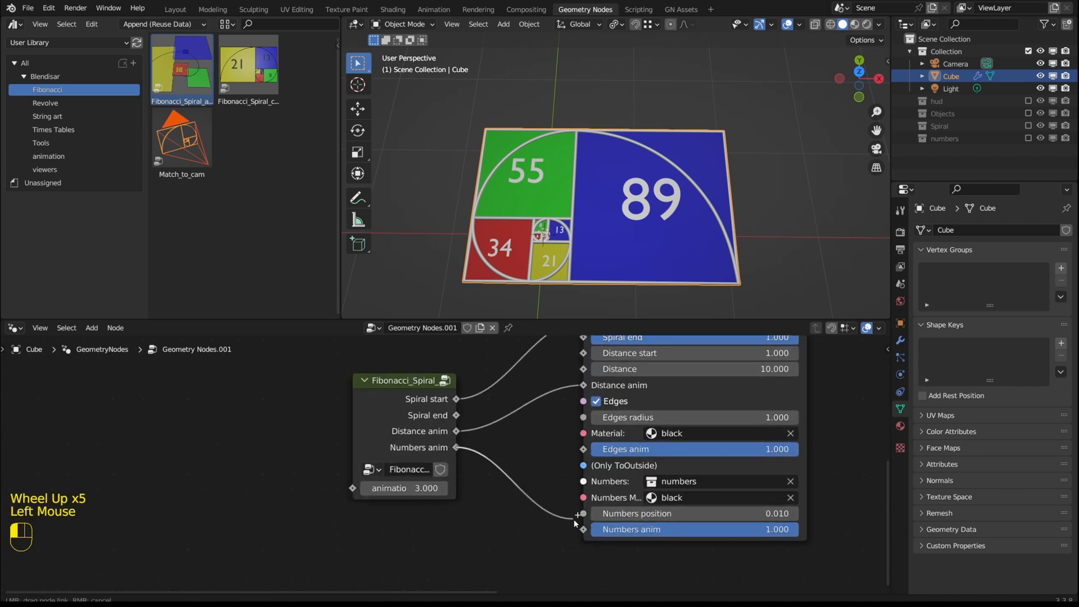
pyautogui.moveTo(581, 530); pyautogui.dragTo(583, 530)
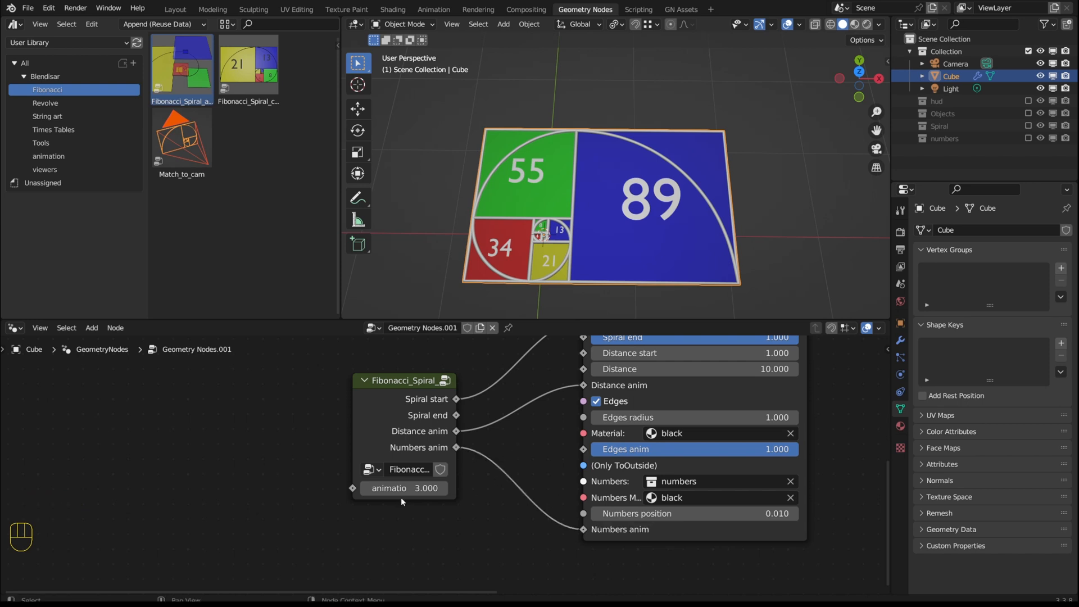
# Step: Preview the combined spiral animation by varying the anim node's animation value and returning it to 3, and view the spiral from an angle
pyautogui.moveTo(398, 488); pyautogui.dragTo(410, 487)
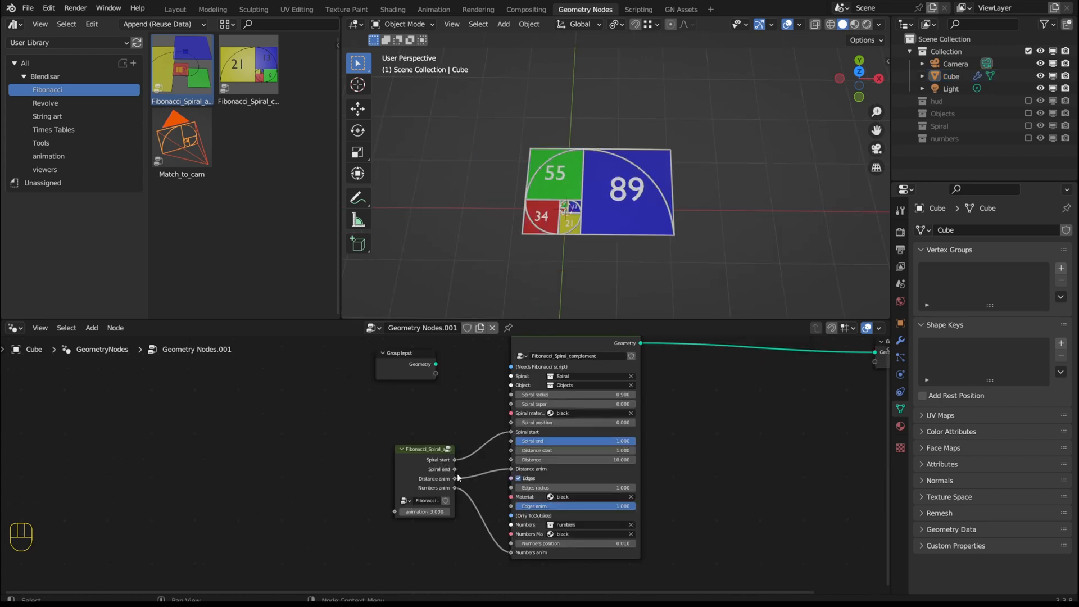
pyautogui.scroll(-3, 470, 457)
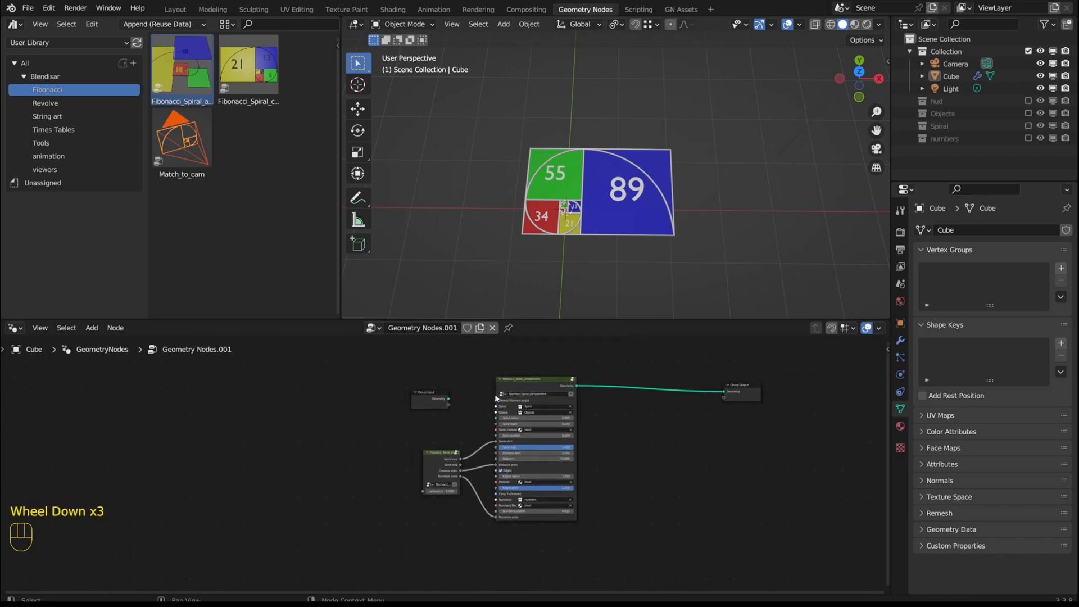
pyautogui.scroll(5, 468, 403)
pyautogui.scroll(1, 468, 403)
pyautogui.moveTo(623, 186); pyautogui.dragTo(649, 209, button='middle')
pyautogui.scroll(3, 649, 209)
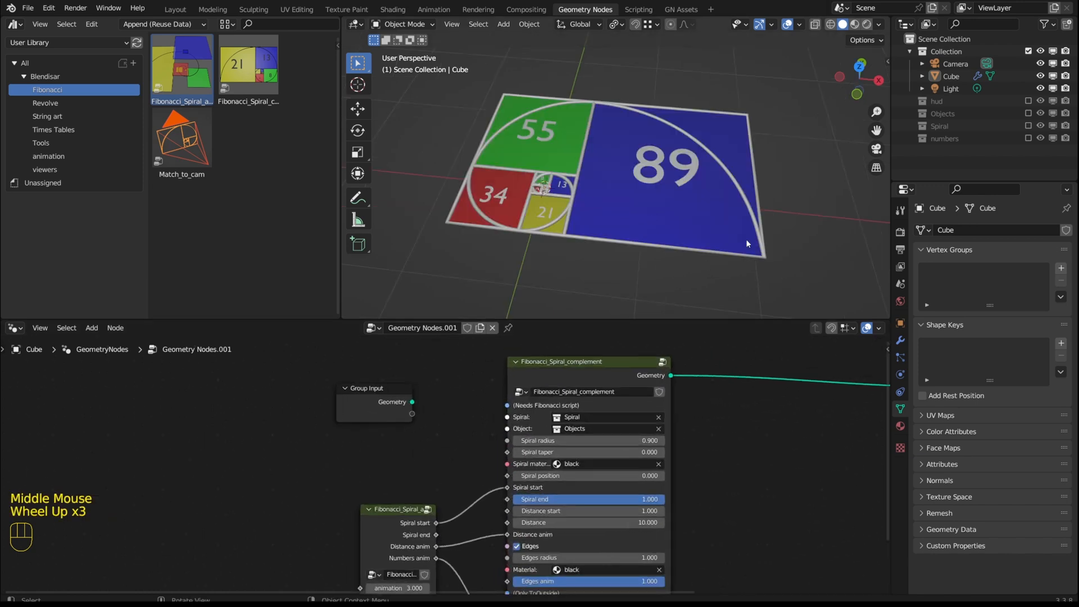